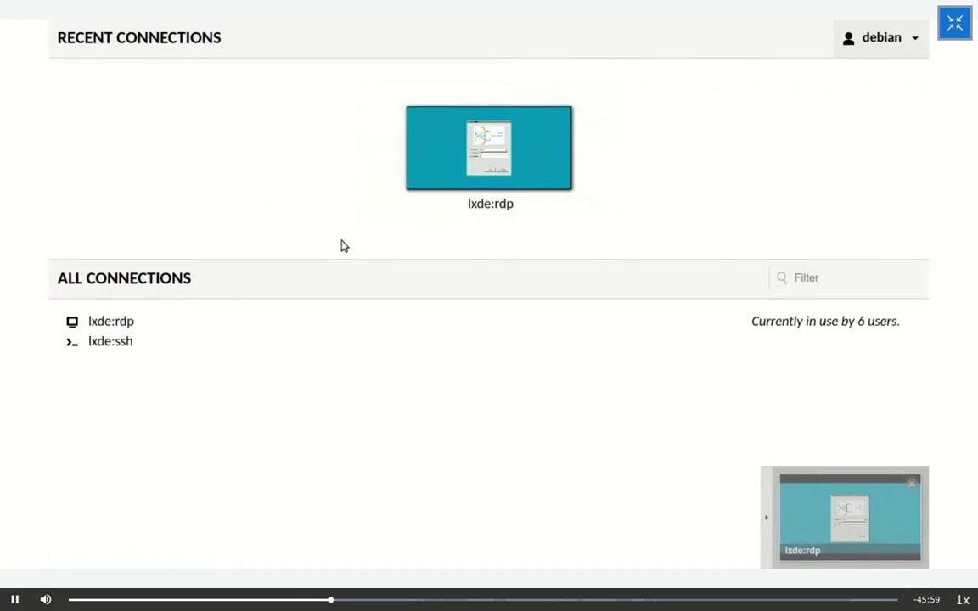
Open the lxde:rdp desktop connection and load ocw.fs.al in the Firefox window of the remotely viewed client.
{"action": "left_click", "coordinate": [110, 329]}
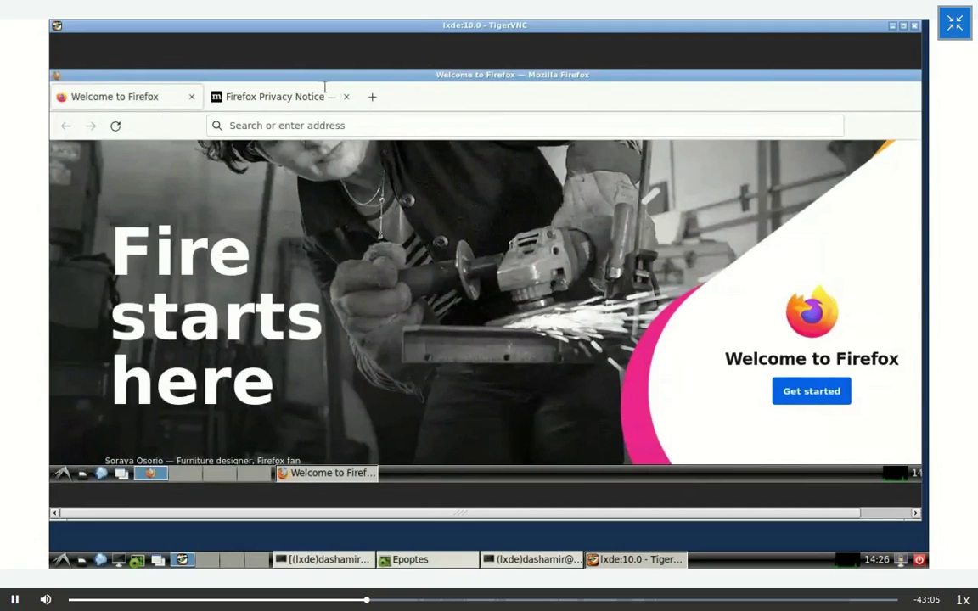
{"action": "left_click", "coordinate": [297, 126]}
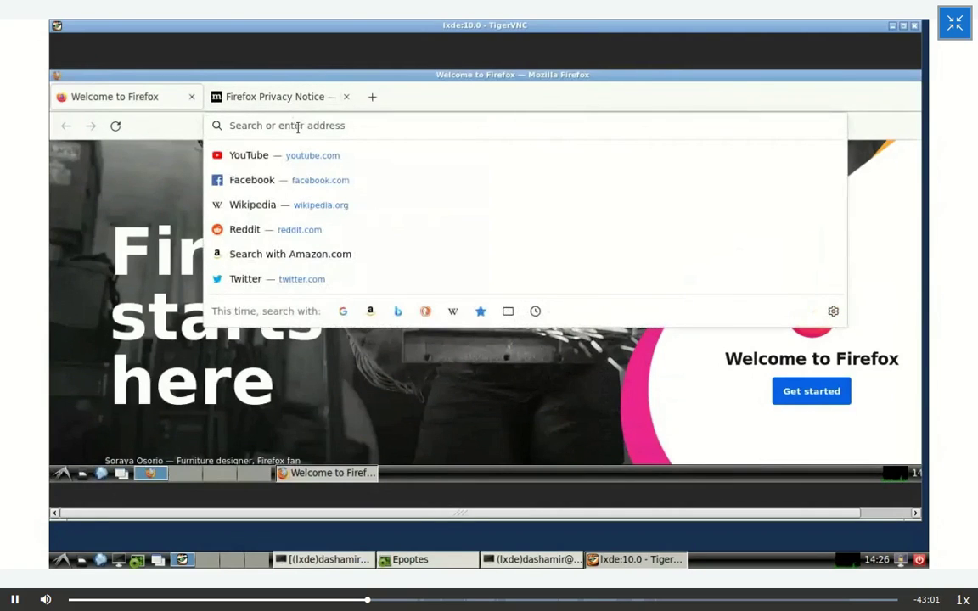
{"action": "type", "text": "ocw.fs.al"}
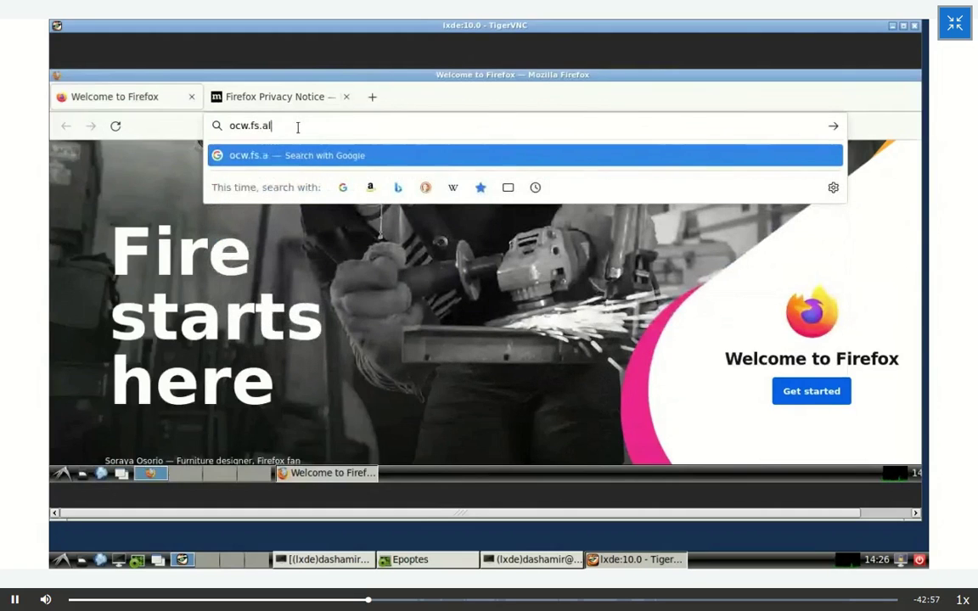
{"action": "key", "text": "Return"}
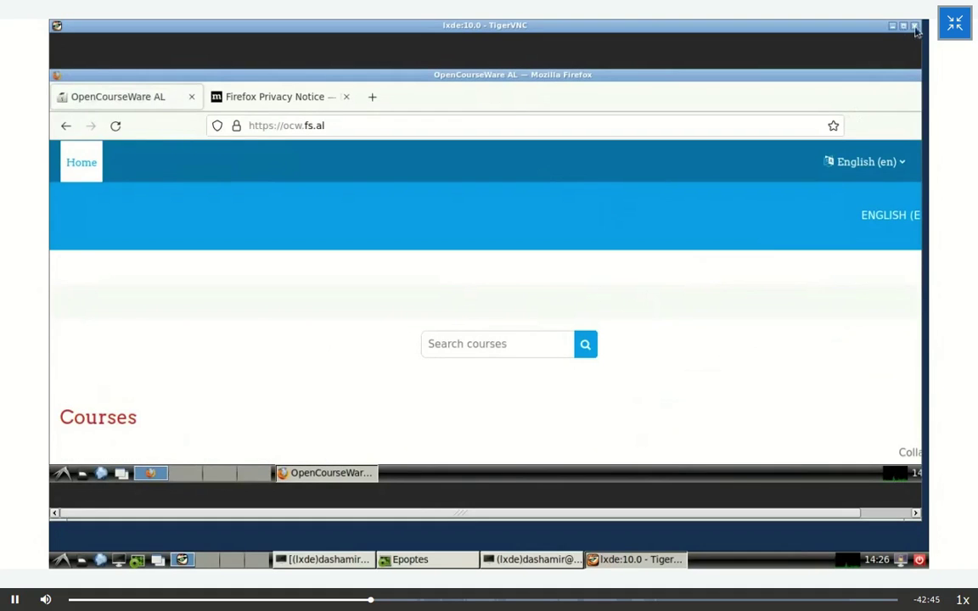
Close the client's remote view and the Epoptes window, and switch back to the BigBlueButton meeting.
{"action": "left_click", "coordinate": [711, 405]}
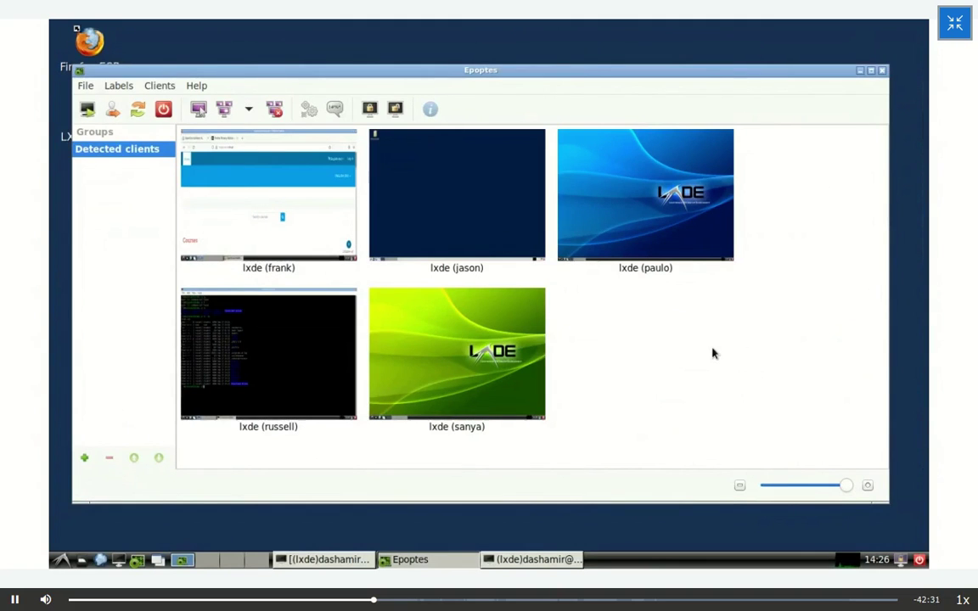
{"action": "left_click", "coordinate": [883, 71]}
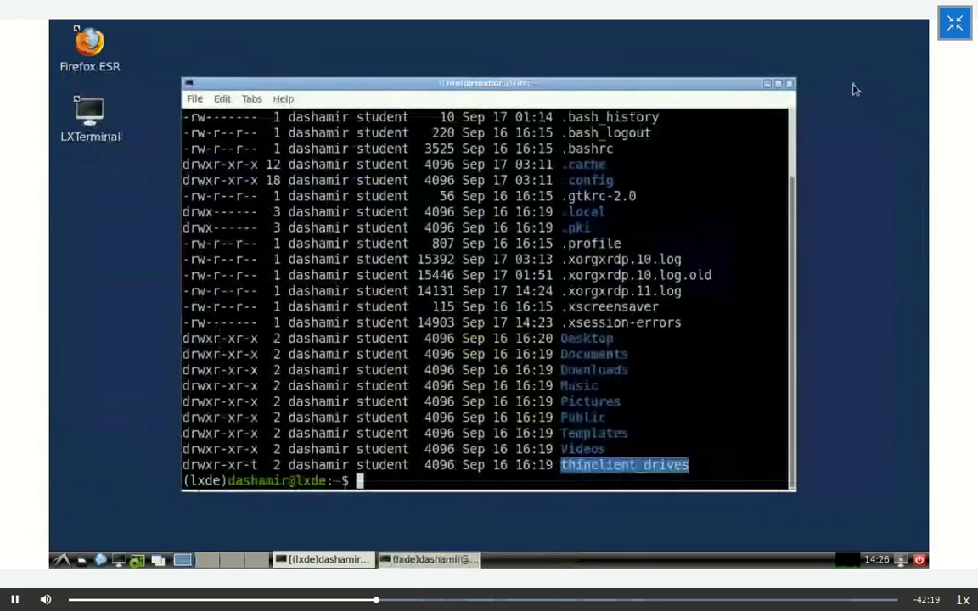
{"action": "key", "text": "alt+Tab"}
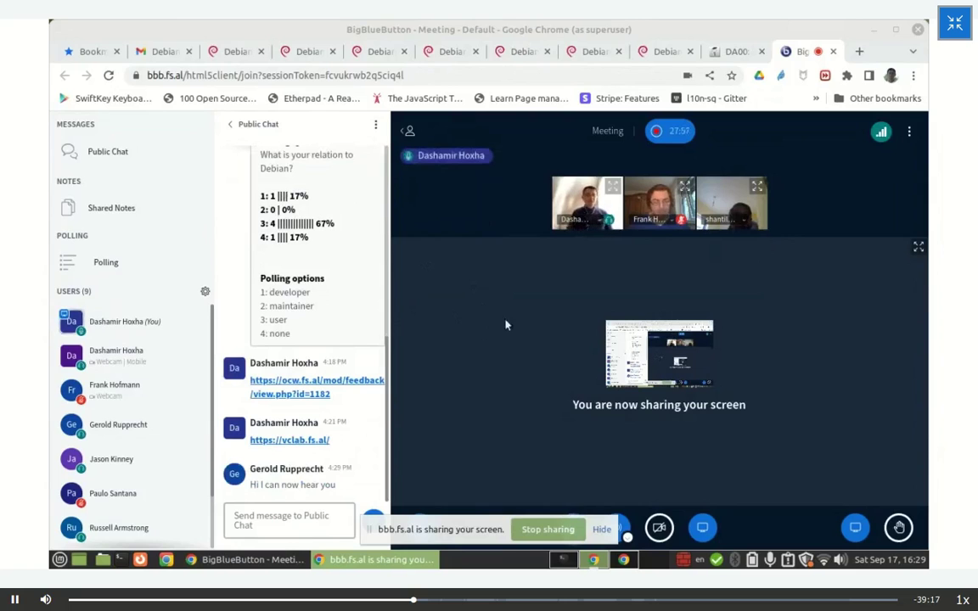
Switch to the Moodle site, log out of the current account and log back in as the site administrator.
{"action": "left_click", "coordinate": [734, 51]}
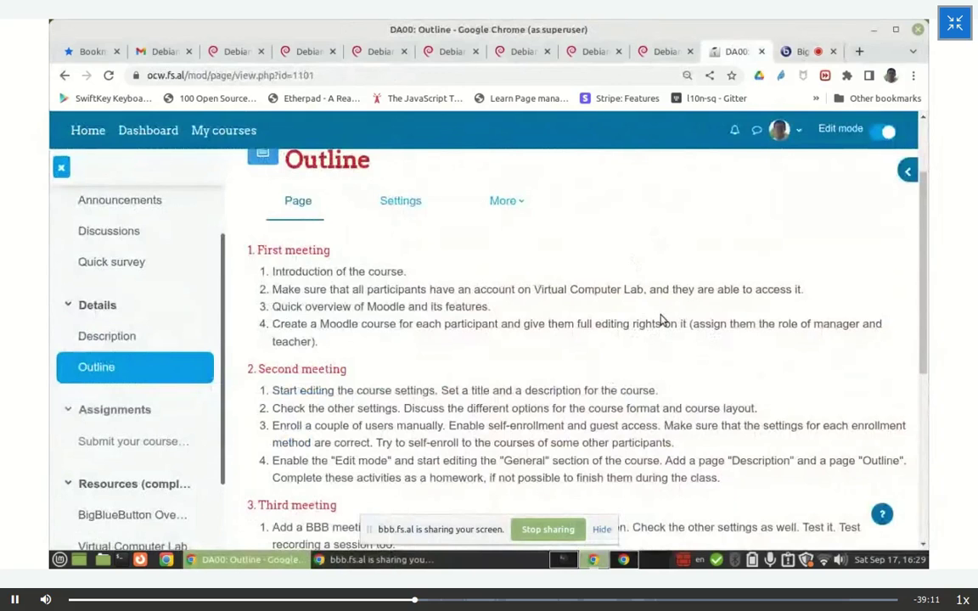
{"action": "left_click", "coordinate": [794, 131]}
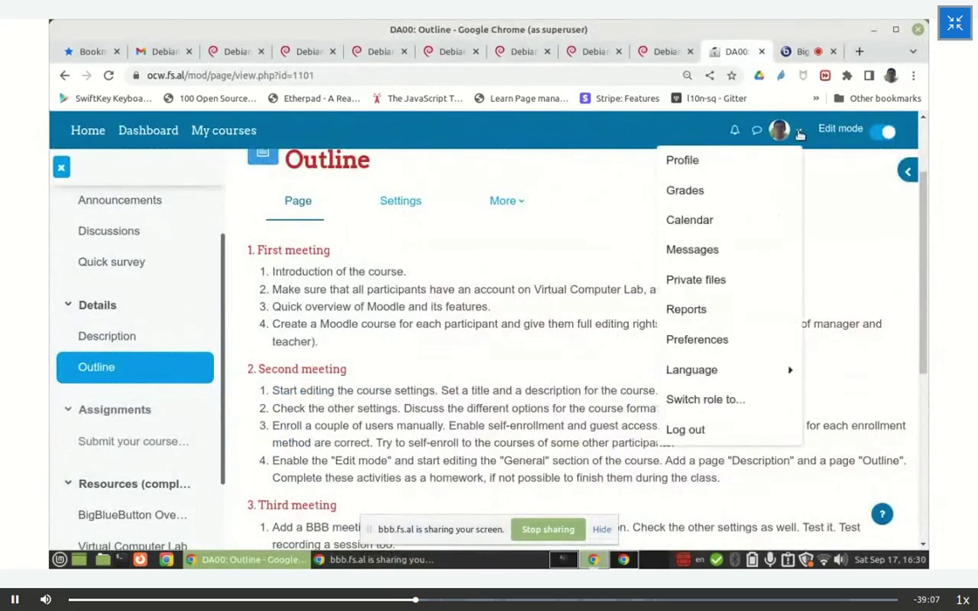
{"action": "left_click", "coordinate": [696, 431]}
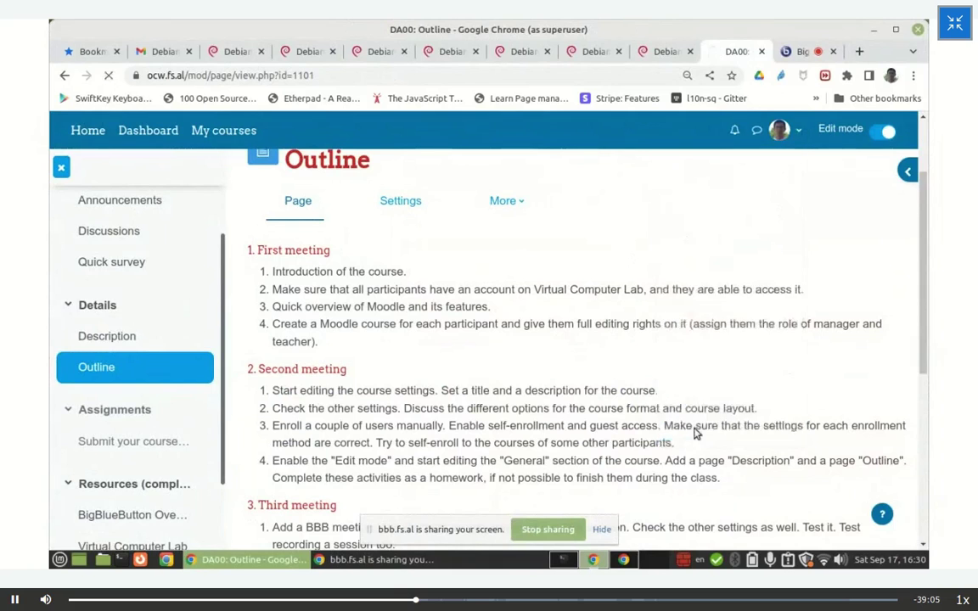
{"action": "scroll", "coordinate": [354, 385], "scroll_direction": "down", "scroll_amount": 3}
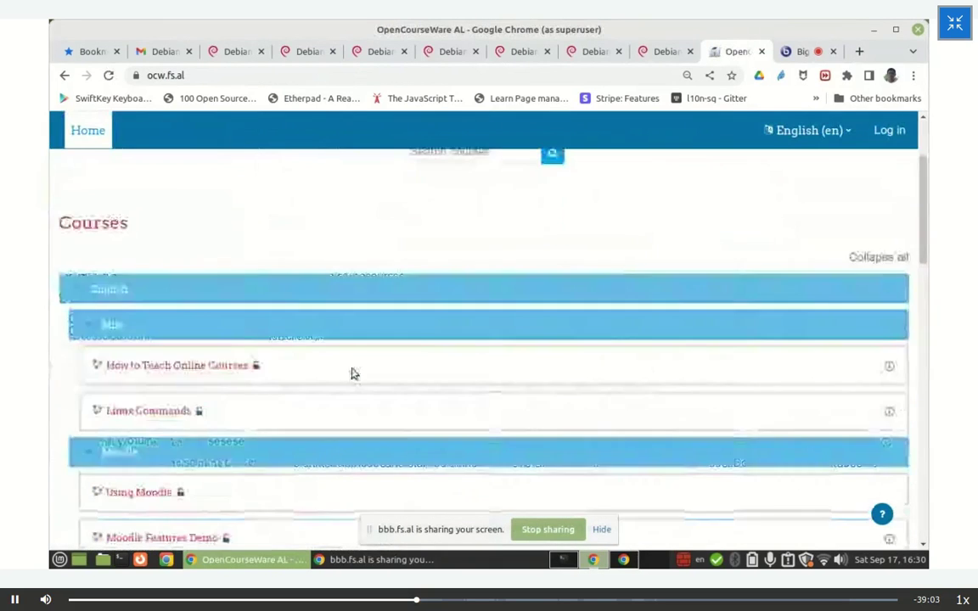
{"action": "scroll", "coordinate": [622, 262], "scroll_direction": "up", "scroll_amount": 2}
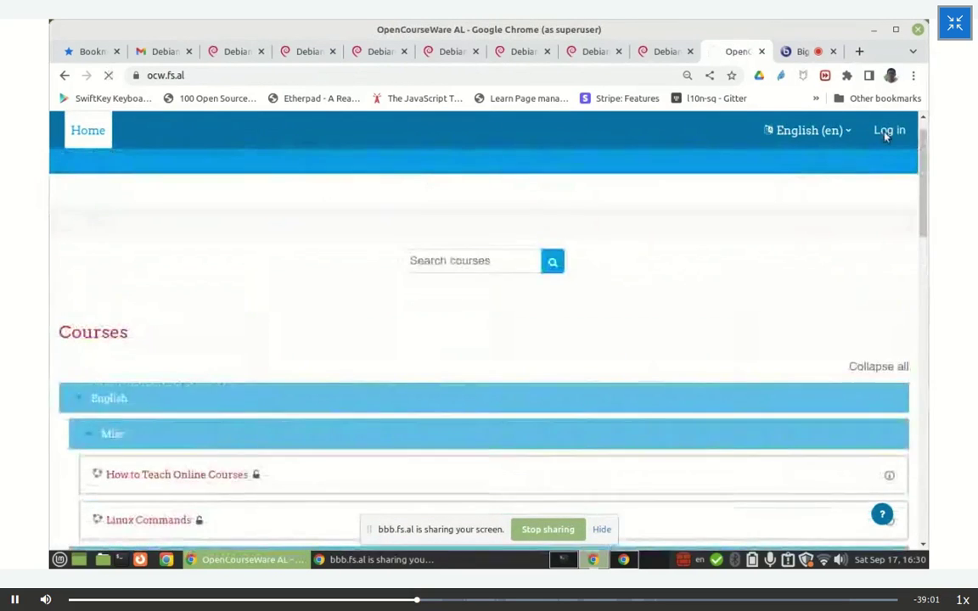
{"action": "left_click", "coordinate": [889, 130]}
{"action": "left_click", "coordinate": [374, 441]}
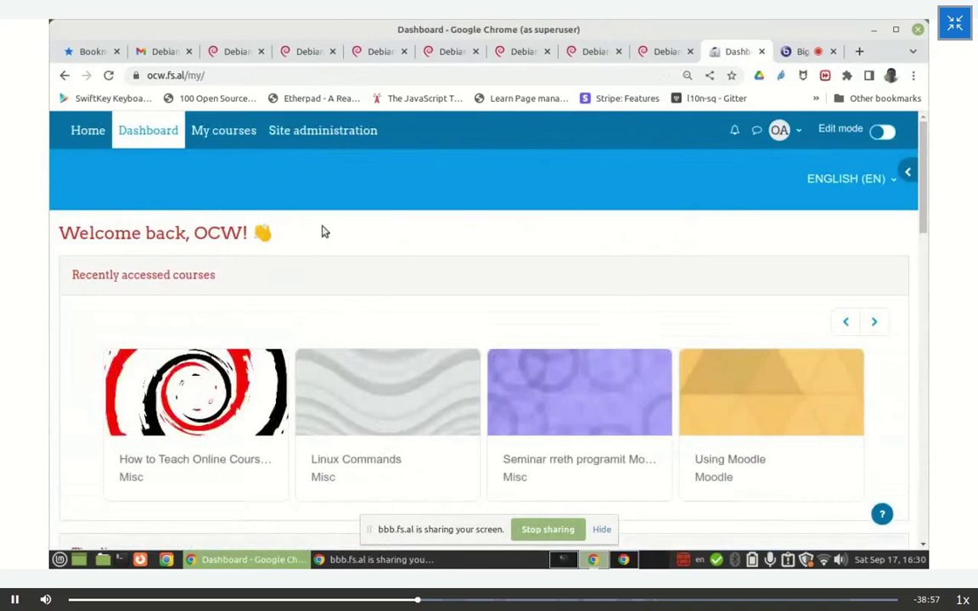
Open the Courses section of the Moodle site administration.
{"action": "left_click", "coordinate": [324, 133]}
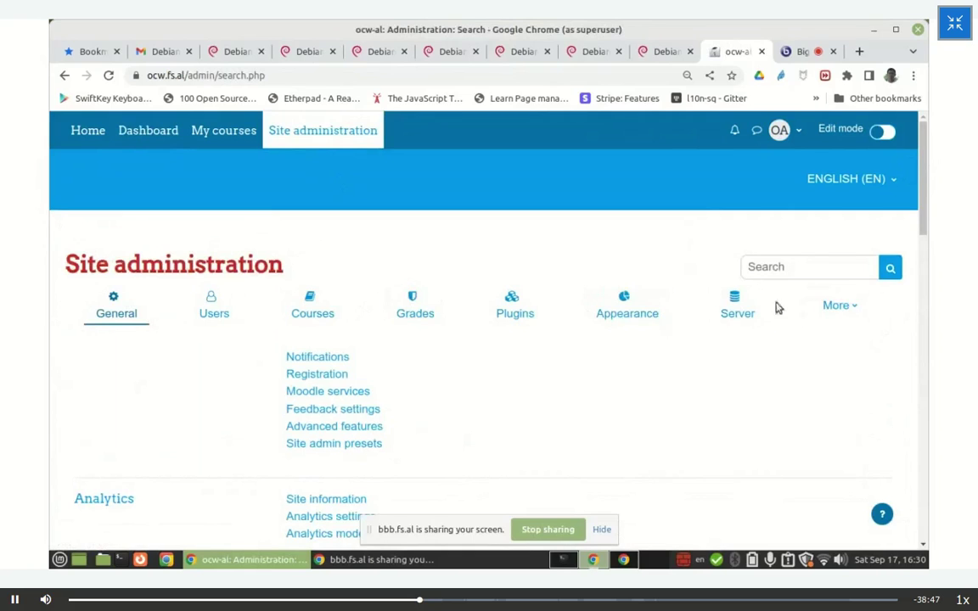
{"action": "left_click", "coordinate": [854, 312]}
{"action": "left_click", "coordinate": [833, 304]}
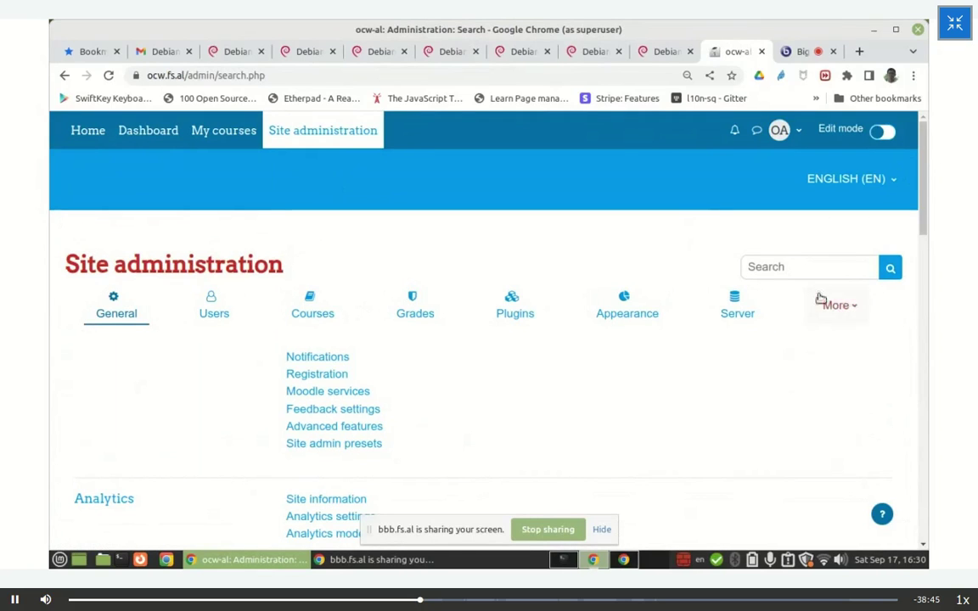
{"action": "left_click", "coordinate": [314, 314]}
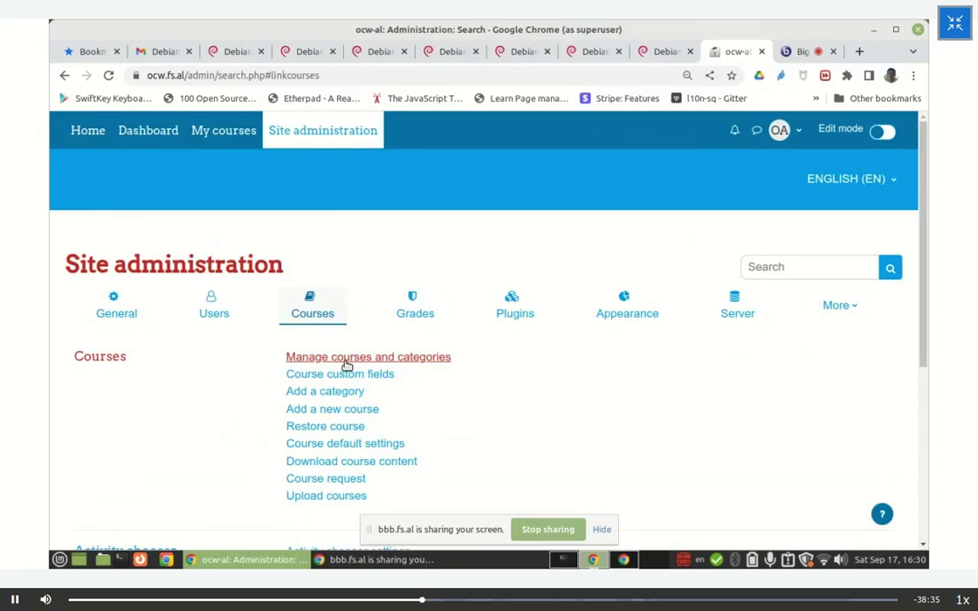
Return to the lxde:rdp remote desktop, leave its full-screen view and close its browser window.
{"action": "left_click", "coordinate": [798, 51]}
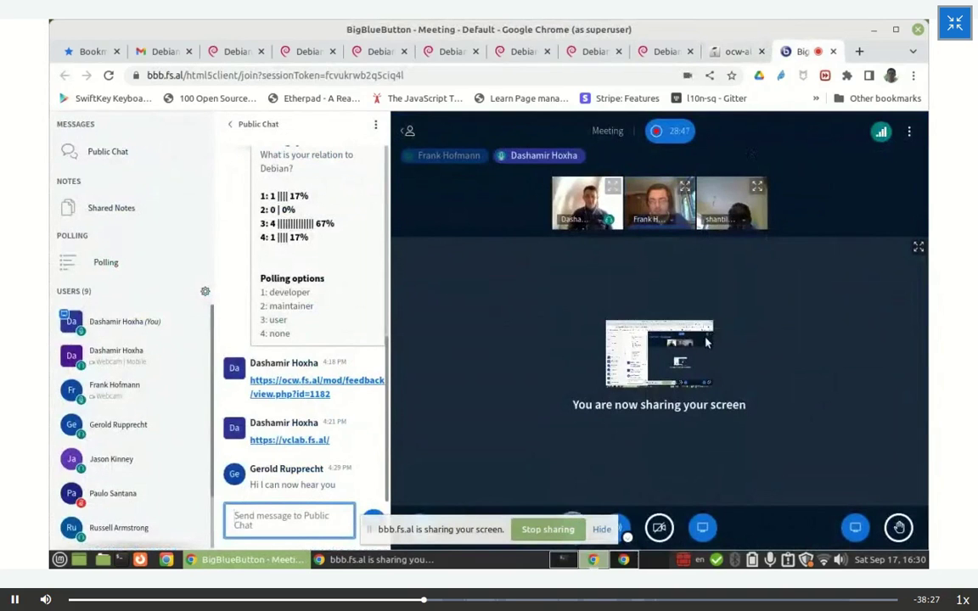
{"action": "key", "text": "alt+Tab"}
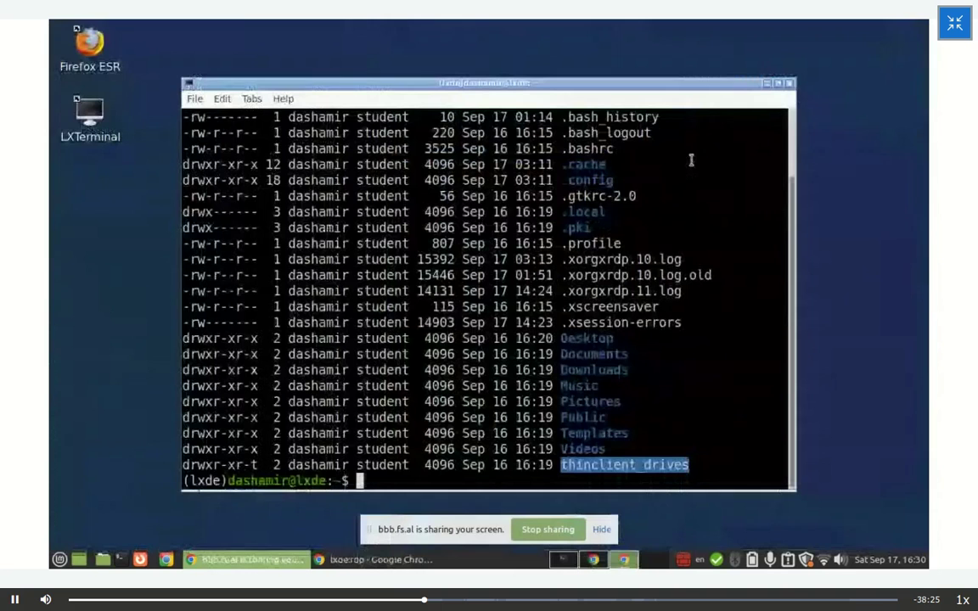
{"action": "key", "text": "alt+Tab"}
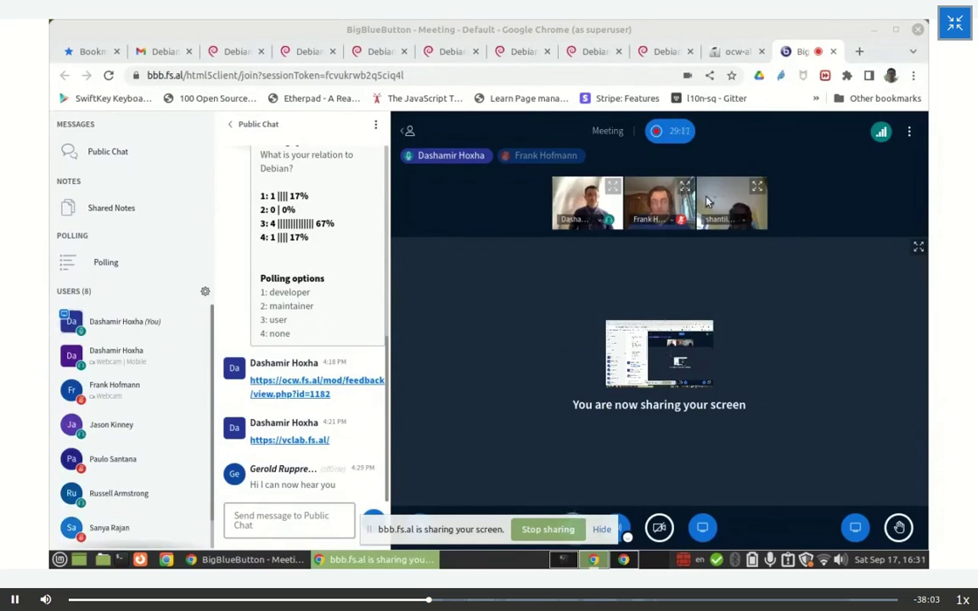
{"action": "key", "text": "alt+Tab"}
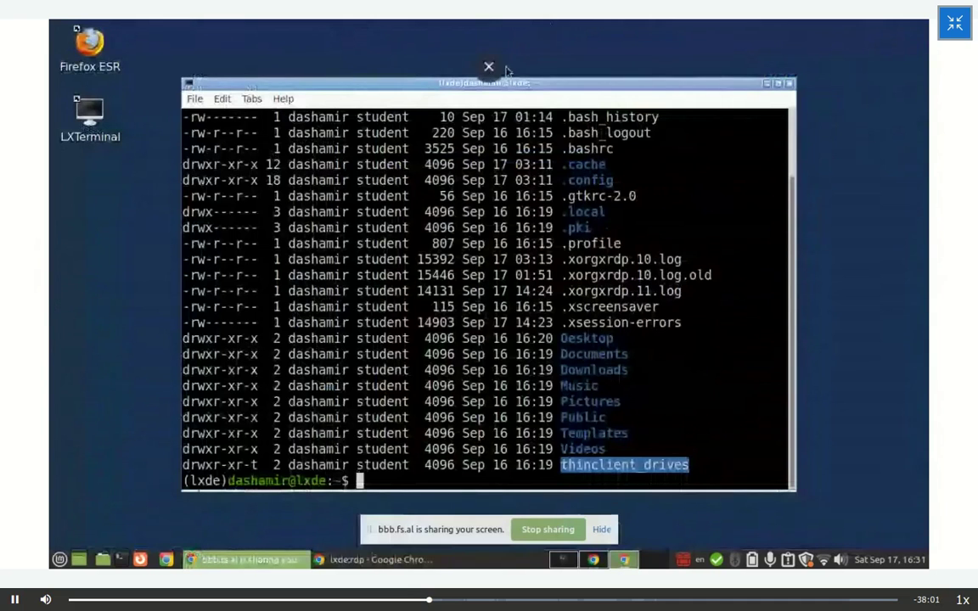
{"action": "left_click", "coordinate": [490, 71]}
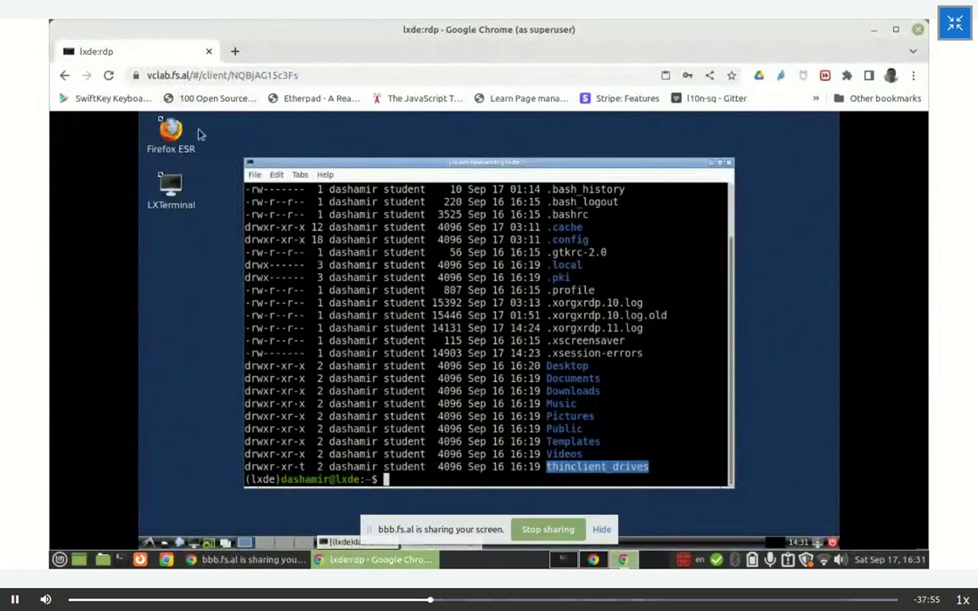
{"action": "left_click", "coordinate": [210, 52]}
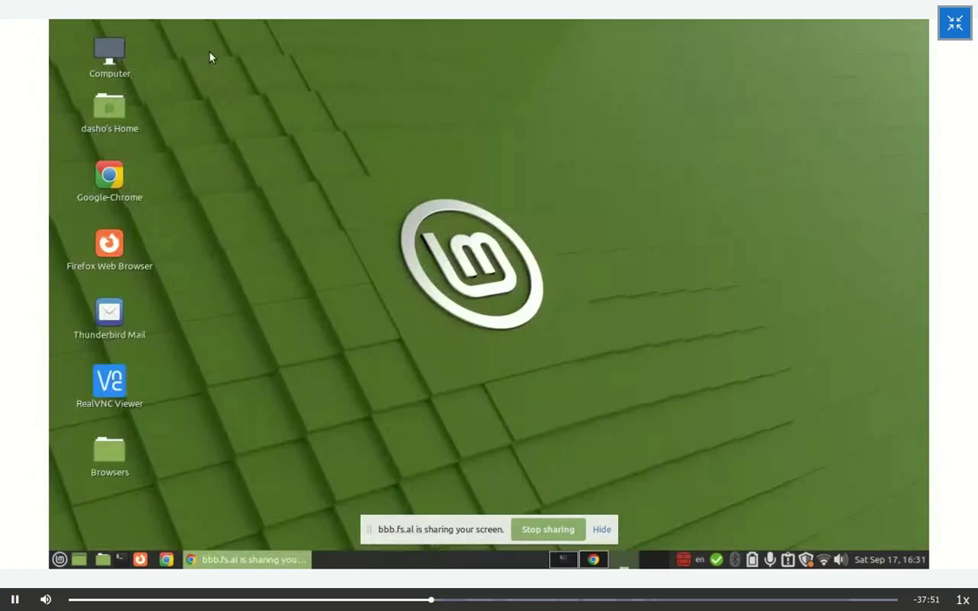
Switch back to the Moodle site, open the management of courses and categories, and expand the English category.
{"action": "key", "text": "ctrl+alt+Left"}
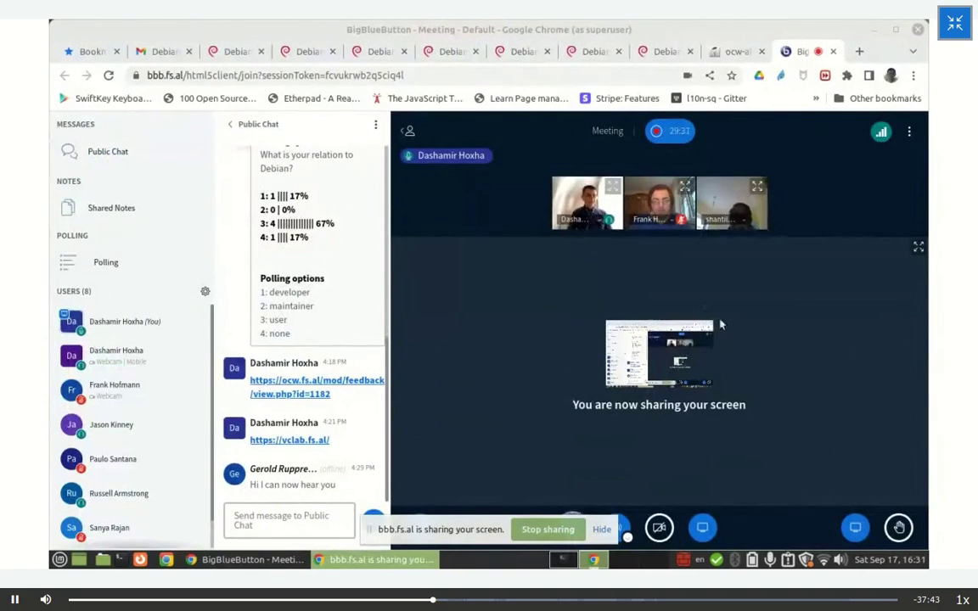
{"action": "left_click", "coordinate": [729, 51]}
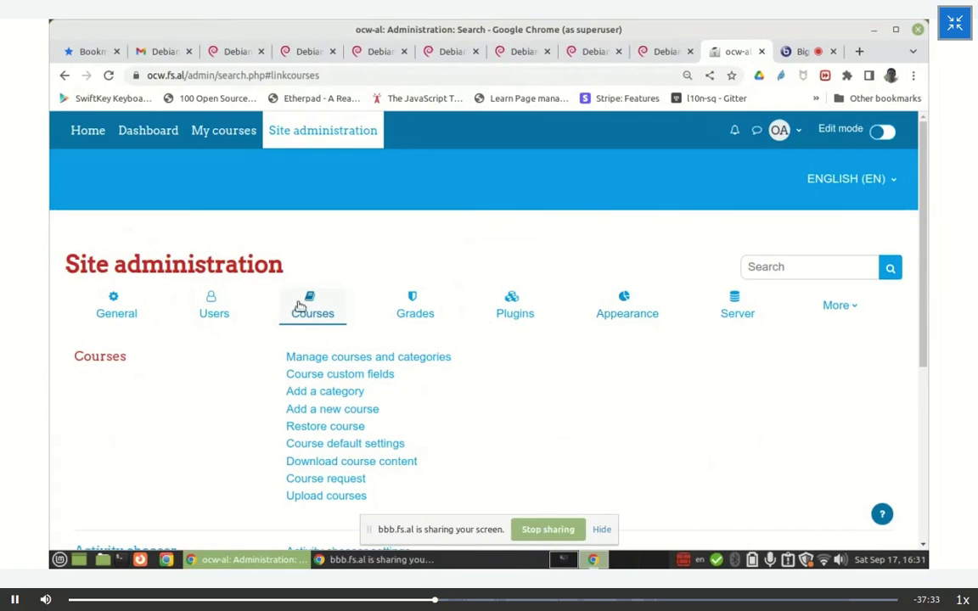
{"action": "left_click", "coordinate": [354, 359]}
{"action": "scroll", "coordinate": [356, 314], "scroll_direction": "down", "scroll_amount": 2}
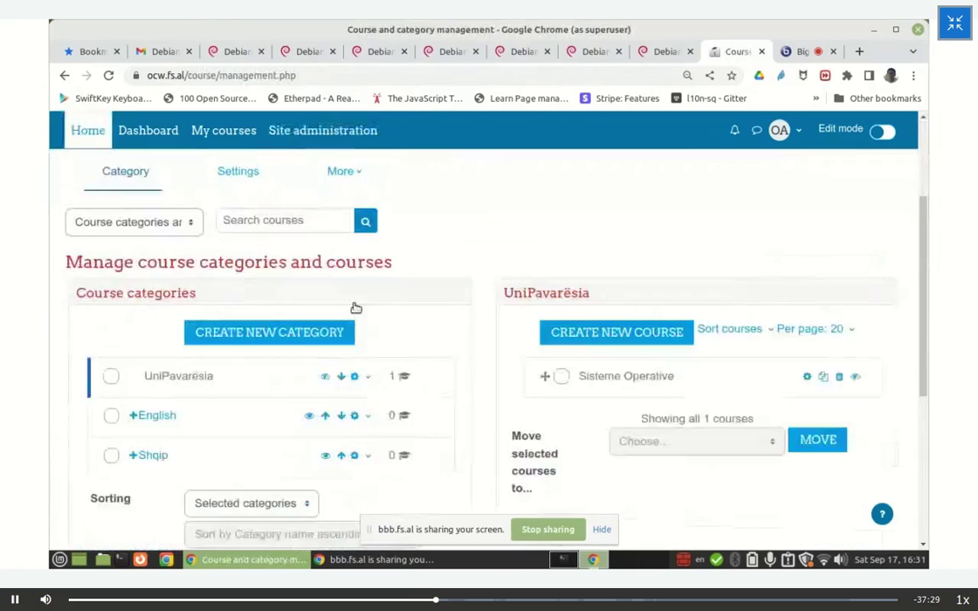
{"action": "scroll", "coordinate": [356, 307], "scroll_direction": "down", "scroll_amount": 2}
{"action": "left_click", "coordinate": [153, 252]}
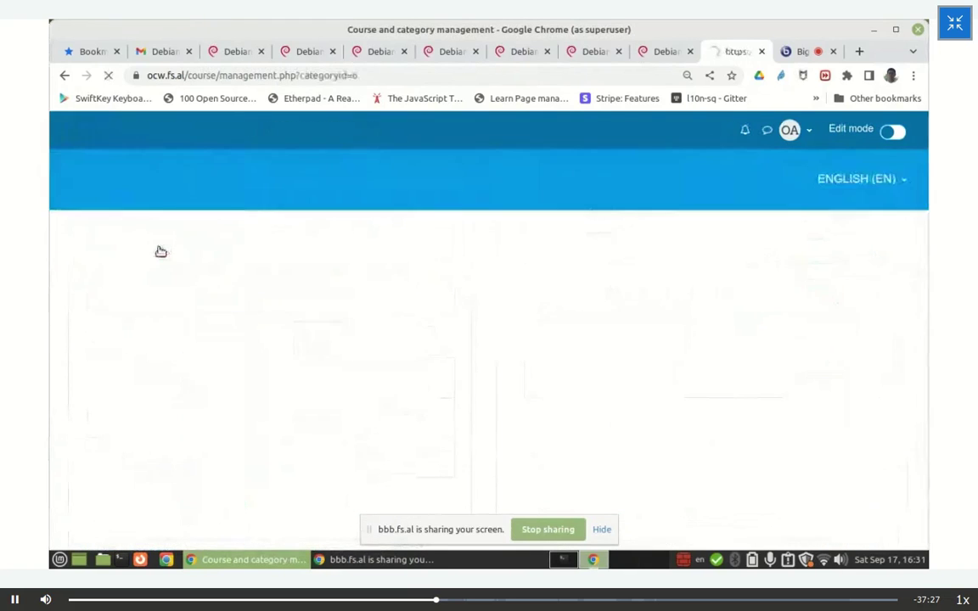
{"action": "scroll", "coordinate": [401, 339], "scroll_direction": "down", "scroll_amount": 6}
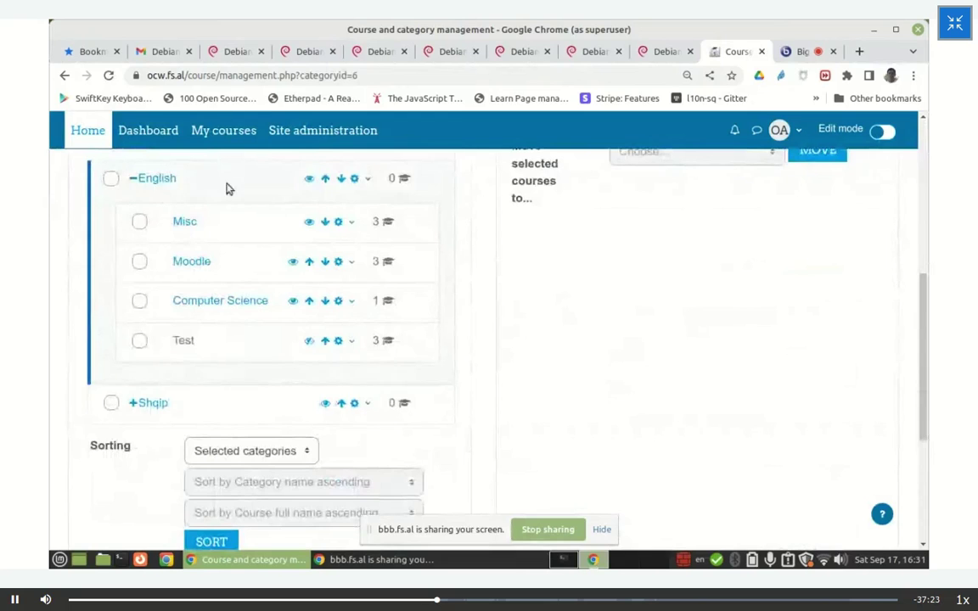
{"action": "scroll", "coordinate": [456, 252], "scroll_direction": "up", "scroll_amount": 2}
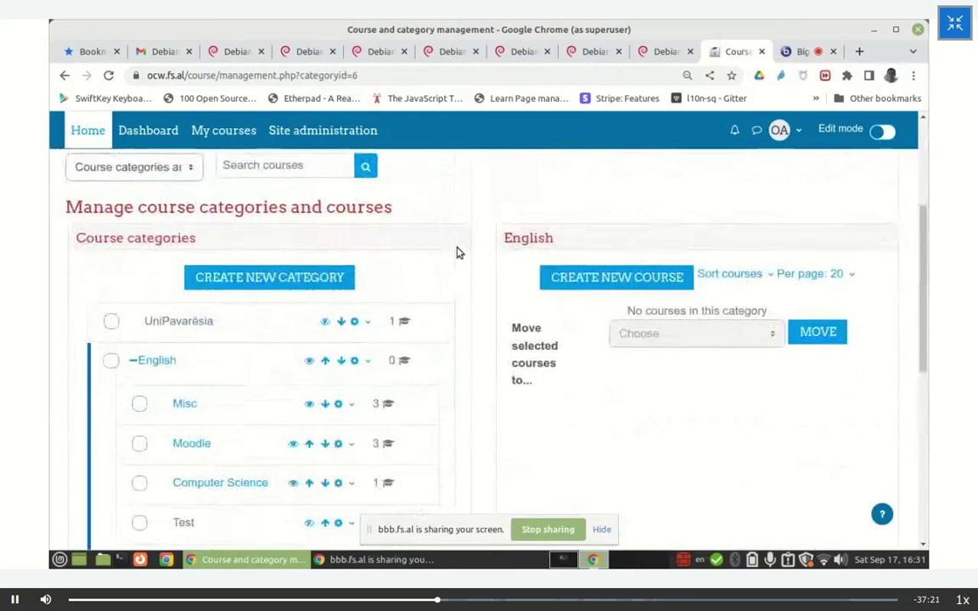
Create the category "Debian Academy" under English with the description "Debian Academy courses.".
{"action": "left_click", "coordinate": [289, 282]}
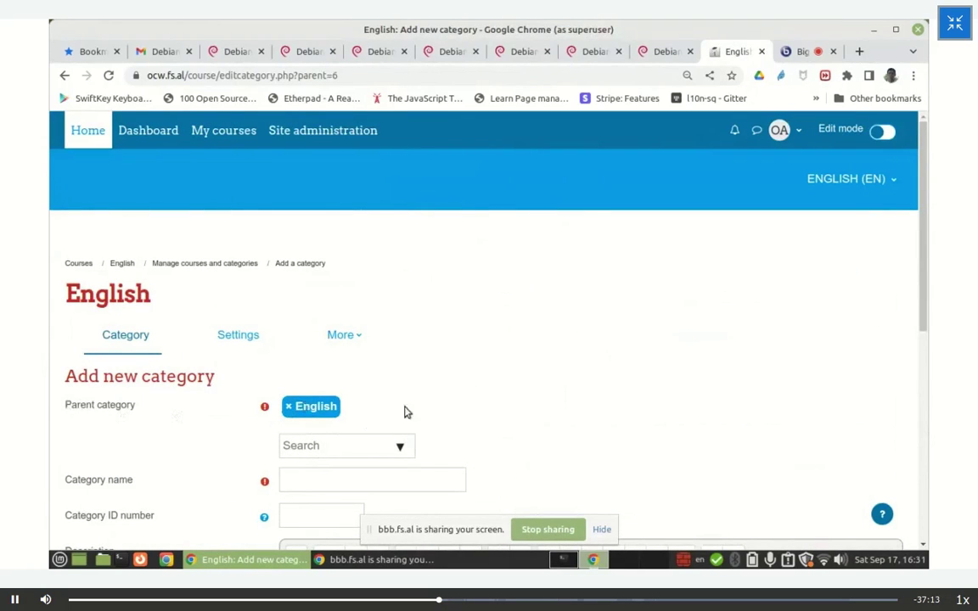
{"action": "scroll", "coordinate": [400, 408], "scroll_direction": "down", "scroll_amount": 3}
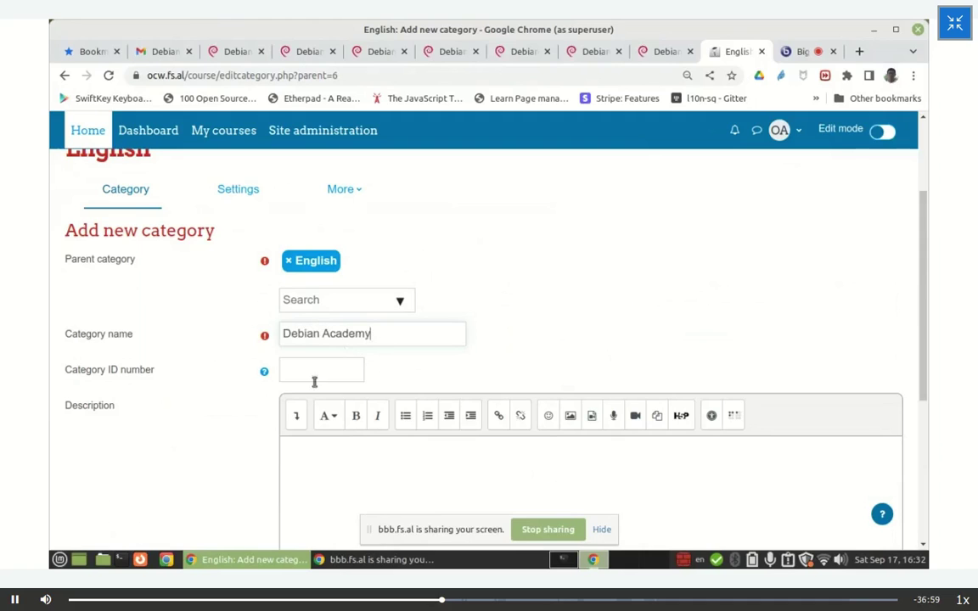
{"action": "scroll", "coordinate": [258, 413], "scroll_direction": "down", "scroll_amount": 5}
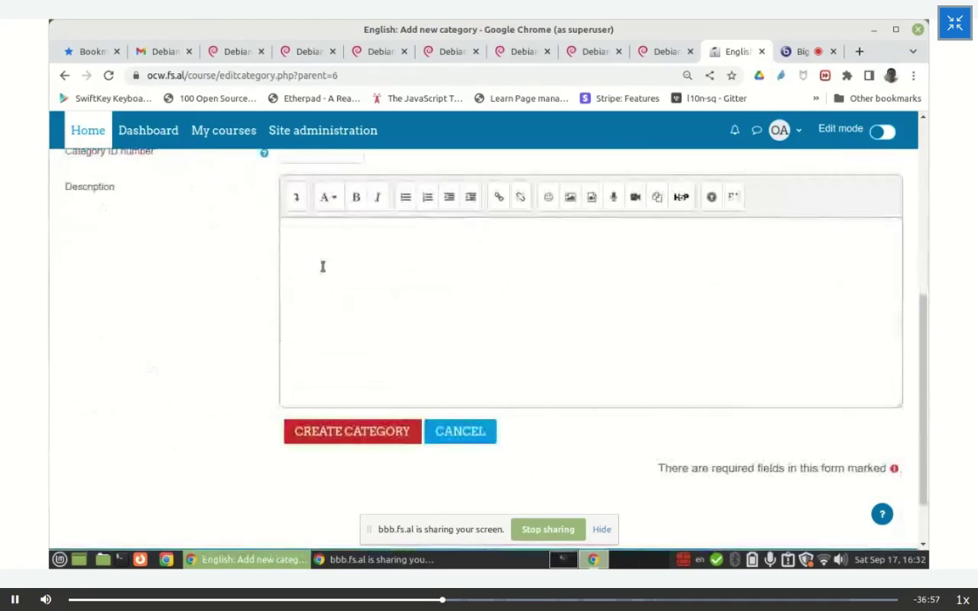
{"action": "left_click", "coordinate": [307, 241]}
{"action": "type", "text": "Debian A"}
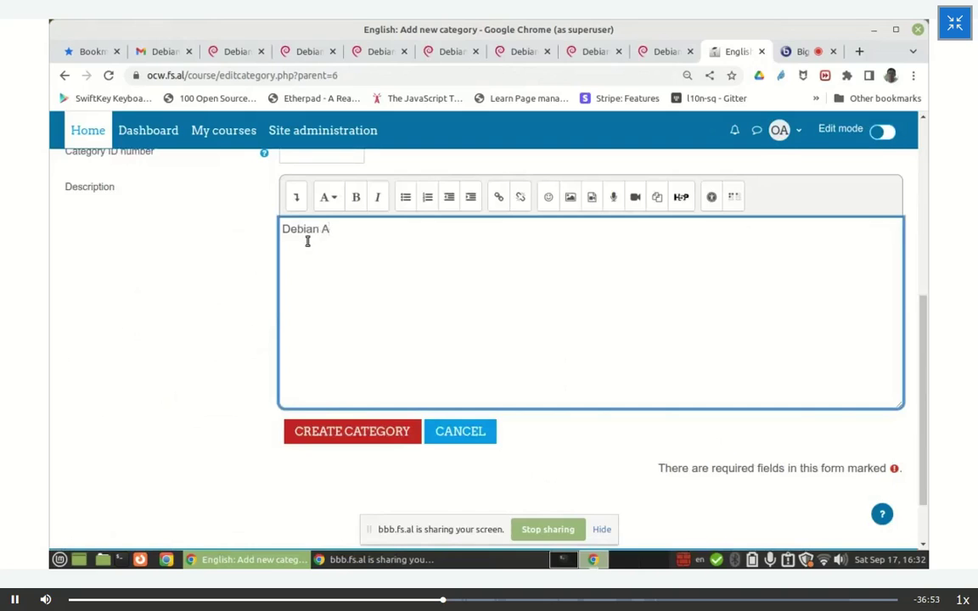
{"action": "type", "text": "cademy courses."}
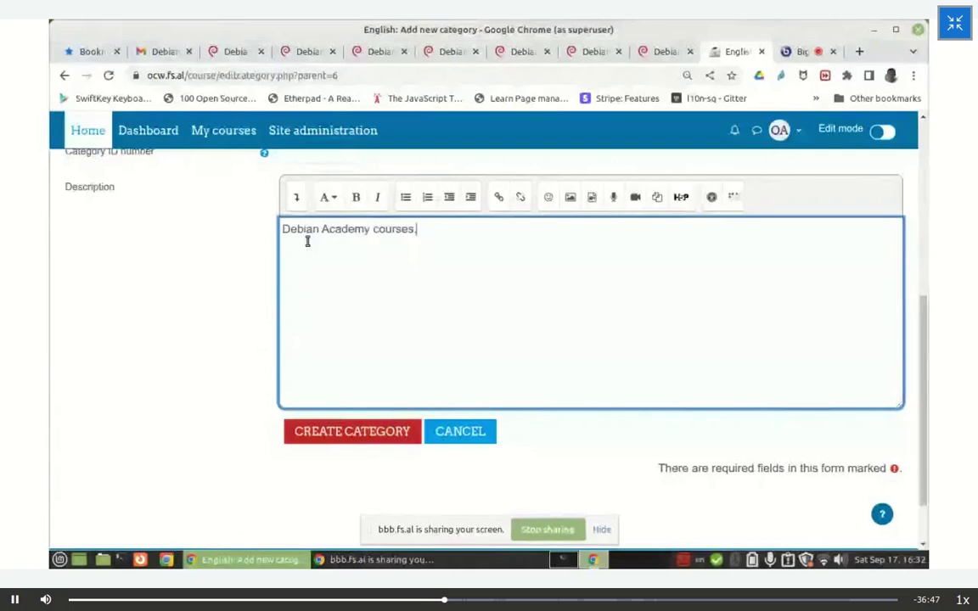
{"action": "left_click", "coordinate": [340, 432]}
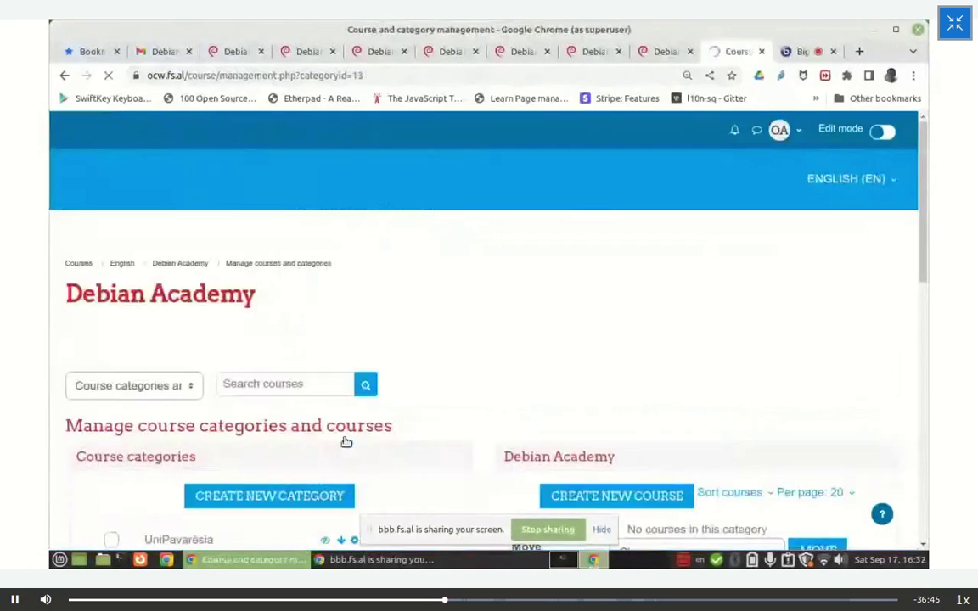
{"action": "scroll", "coordinate": [459, 336], "scroll_direction": "down", "scroll_amount": 2}
{"action": "scroll", "coordinate": [486, 323], "scroll_direction": "down", "scroll_amount": 3}
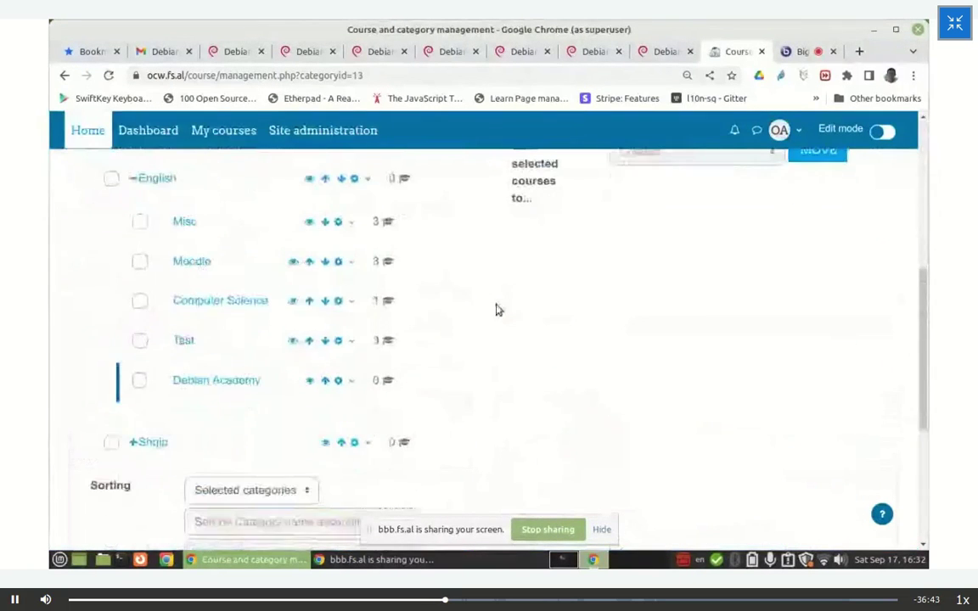
Select the Debian Academy category and open the form for creating a new course in it.
{"action": "left_click", "coordinate": [193, 379]}
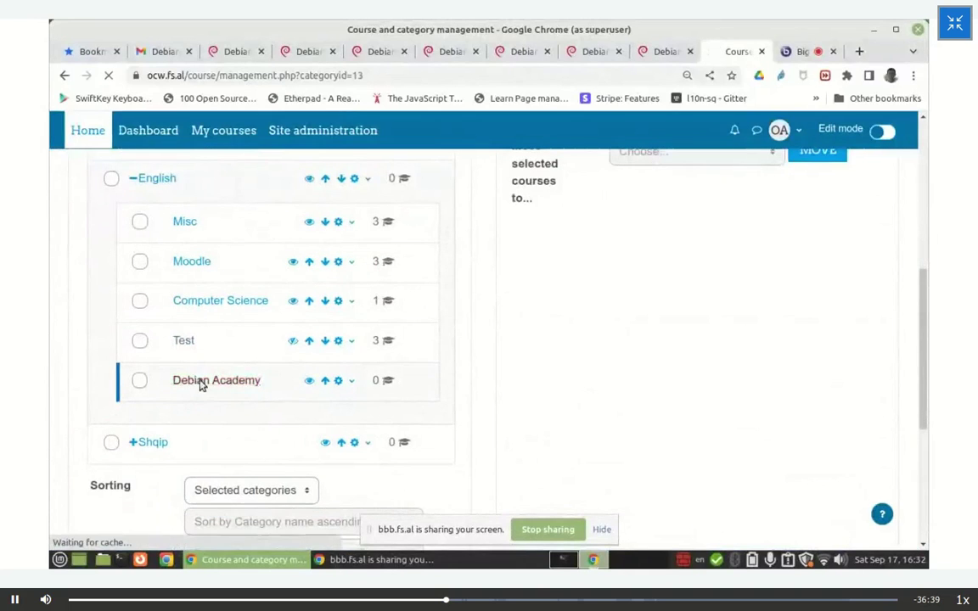
{"action": "scroll", "coordinate": [464, 304], "scroll_direction": "down", "scroll_amount": 2}
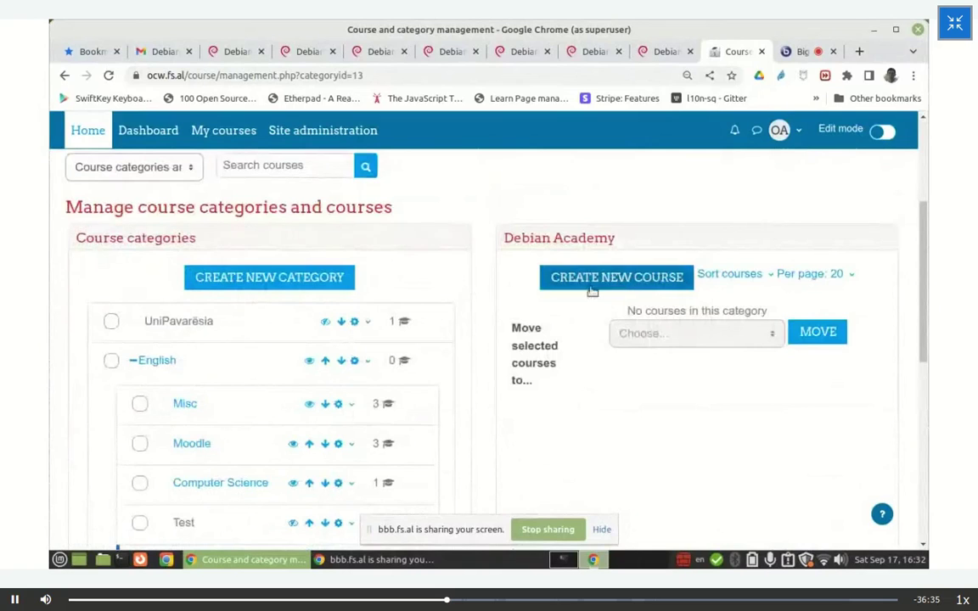
{"action": "left_click", "coordinate": [561, 278]}
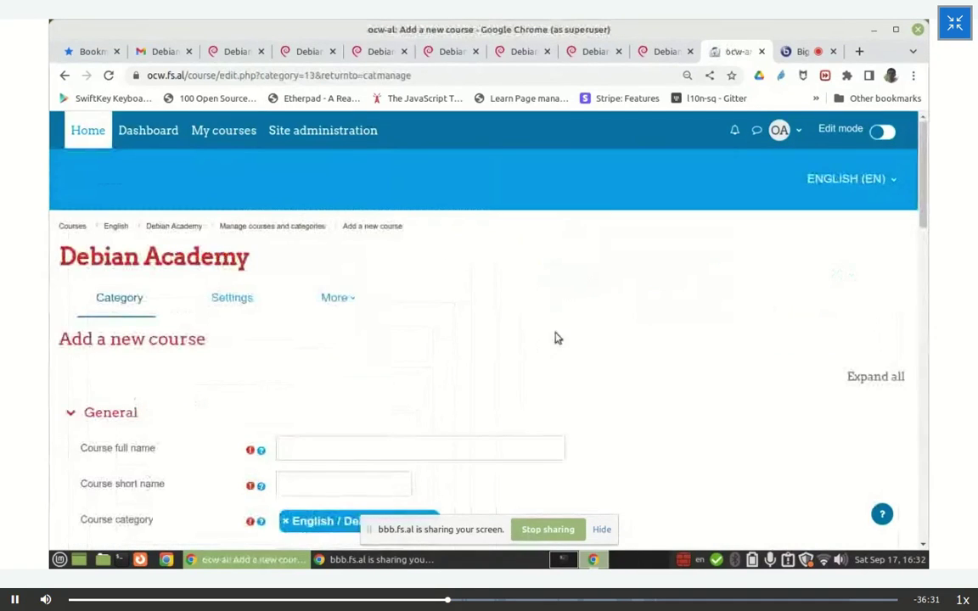
{"action": "scroll", "coordinate": [561, 329], "scroll_direction": "down", "scroll_amount": 3}
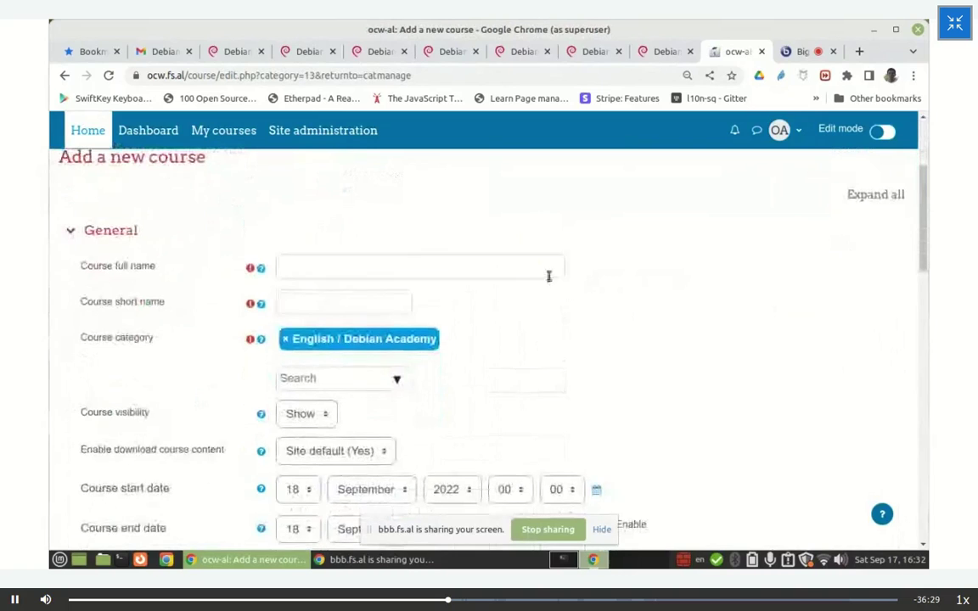
{"action": "scroll", "coordinate": [405, 235], "scroll_direction": "up", "scroll_amount": 1}
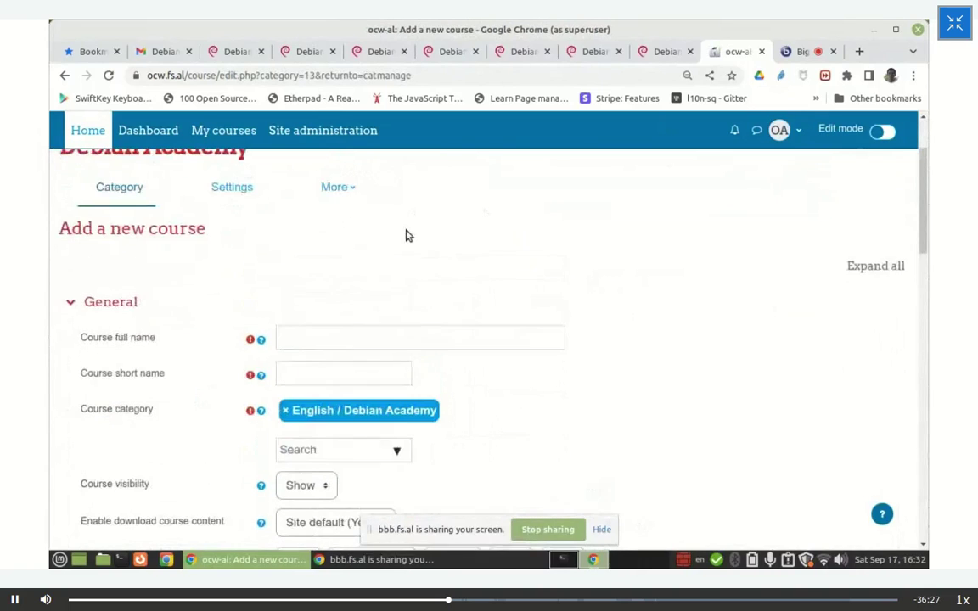
{"action": "scroll", "coordinate": [565, 294], "scroll_direction": "up", "scroll_amount": 1}
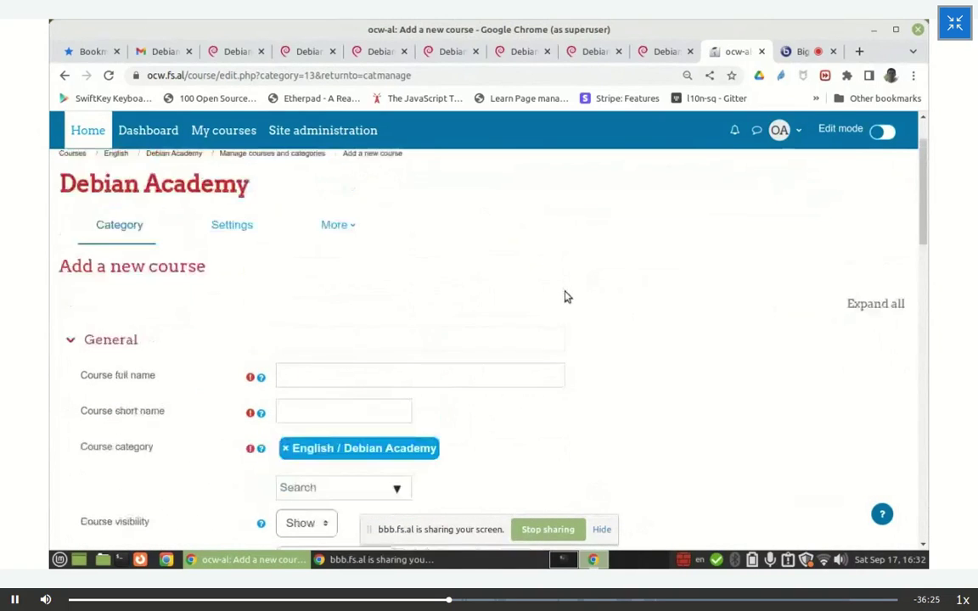
{"action": "scroll", "coordinate": [586, 297], "scroll_direction": "up", "scroll_amount": 2}
{"action": "scroll", "coordinate": [586, 299], "scroll_direction": "down", "scroll_amount": 1}
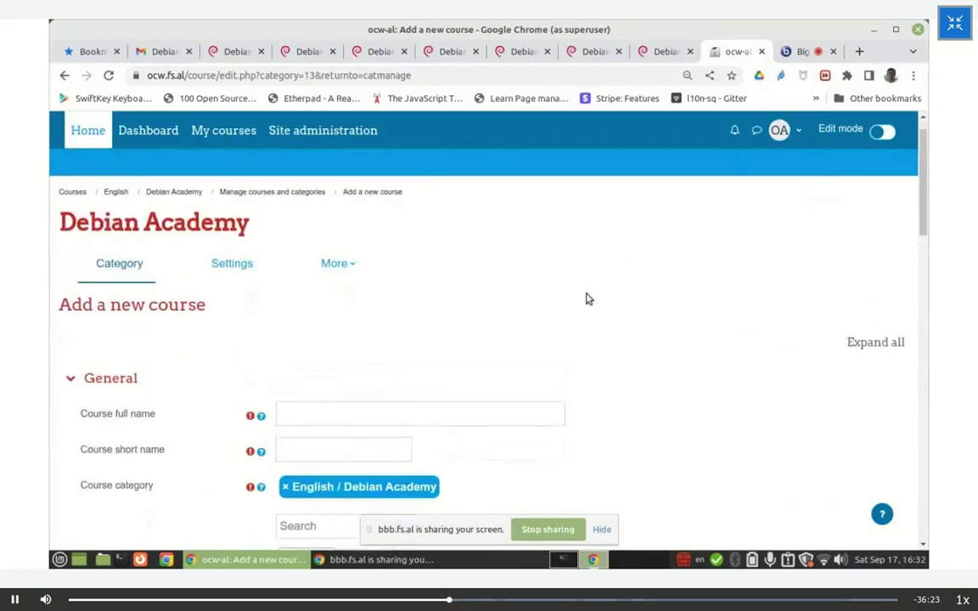
Open the Moodle home page in a new browser tab and go to the course "How to Teach Online Courses".
{"action": "right_click", "coordinate": [89, 134]}
{"action": "left_click", "coordinate": [145, 141]}
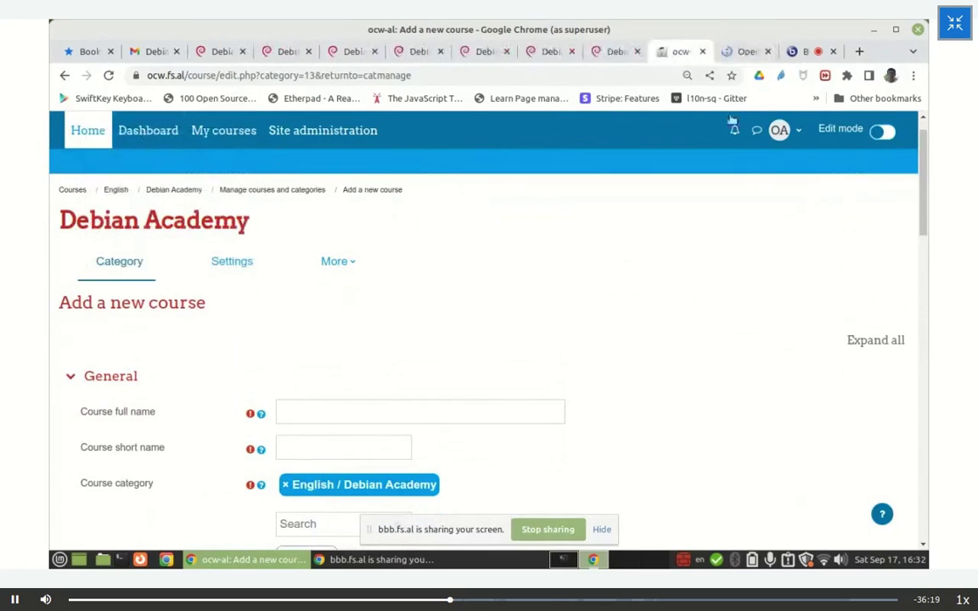
{"action": "left_click", "coordinate": [747, 51]}
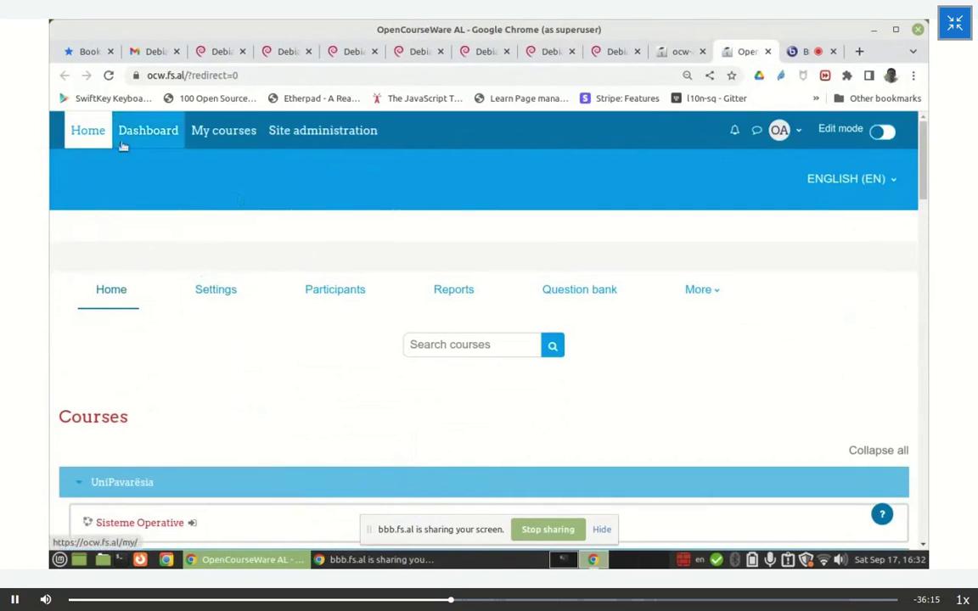
{"action": "scroll", "coordinate": [253, 327], "scroll_direction": "down", "scroll_amount": 3}
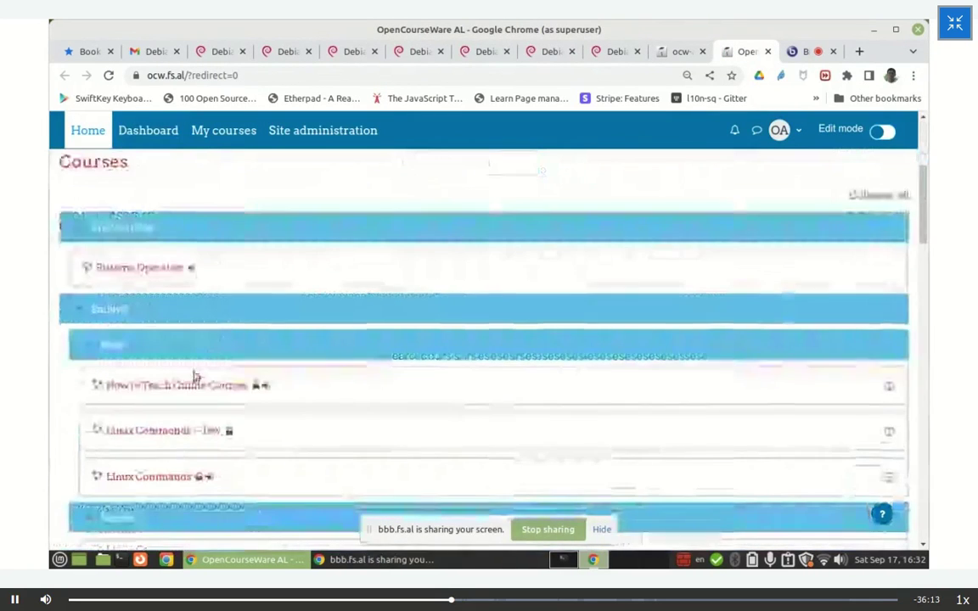
{"action": "left_click", "coordinate": [190, 386]}
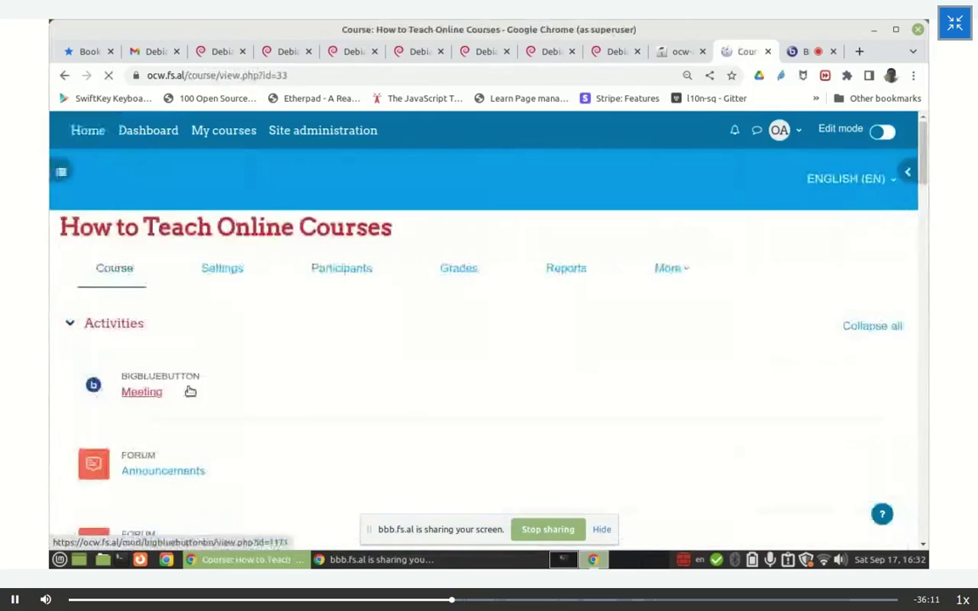
Open the participants of "How to Teach Online Courses" and copy the full name of the future course's teacher.
{"action": "left_click", "coordinate": [339, 271]}
{"action": "scroll", "coordinate": [382, 321], "scroll_direction": "down", "scroll_amount": 3}
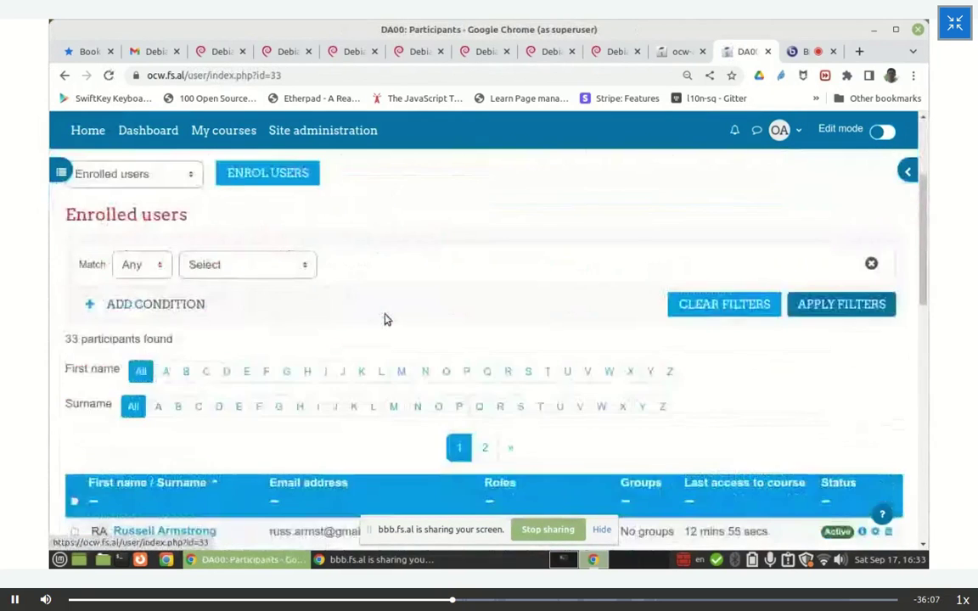
{"action": "scroll", "coordinate": [385, 318], "scroll_direction": "down", "scroll_amount": 3}
{"action": "scroll", "coordinate": [391, 314], "scroll_direction": "down", "scroll_amount": 1}
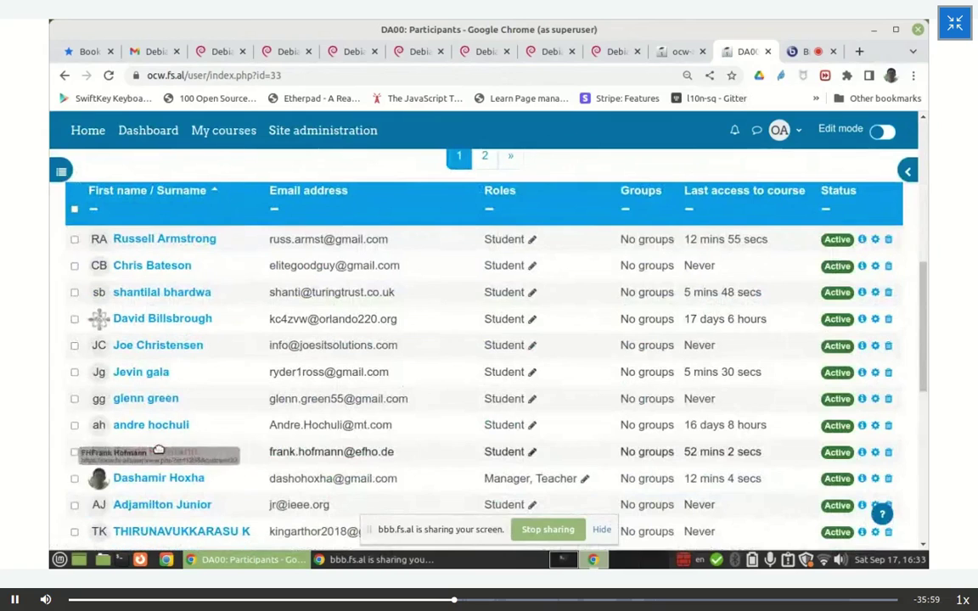
{"action": "left_click_drag", "start_coordinate": [195, 452], "coordinate": [112, 453]}
{"action": "key", "text": "ctrl+c"}
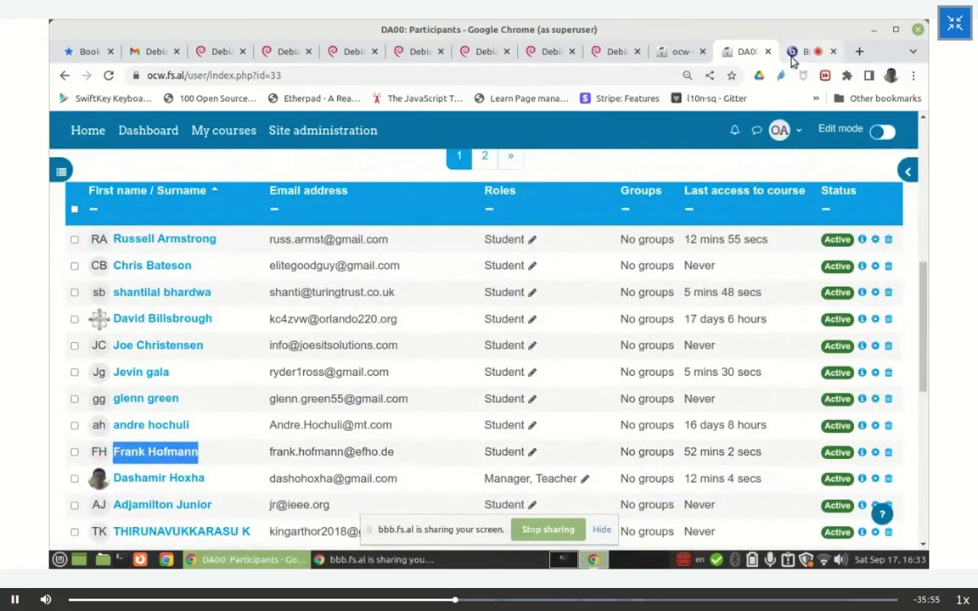
Return to the new course form, paste the copied person's name as the course full name and set the short name to DA10.
{"action": "left_click", "coordinate": [680, 51]}
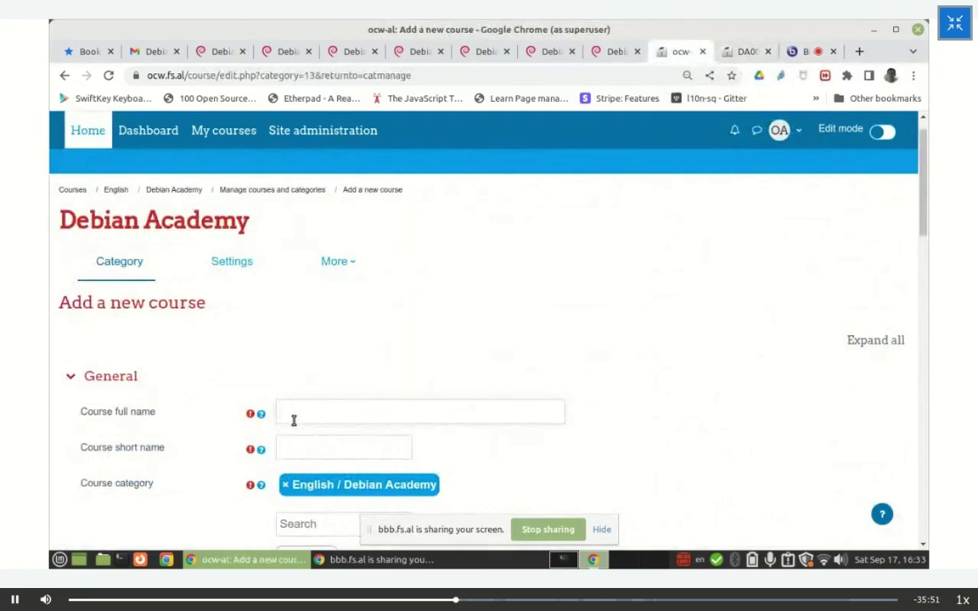
{"action": "middle_click", "coordinate": [301, 415]}
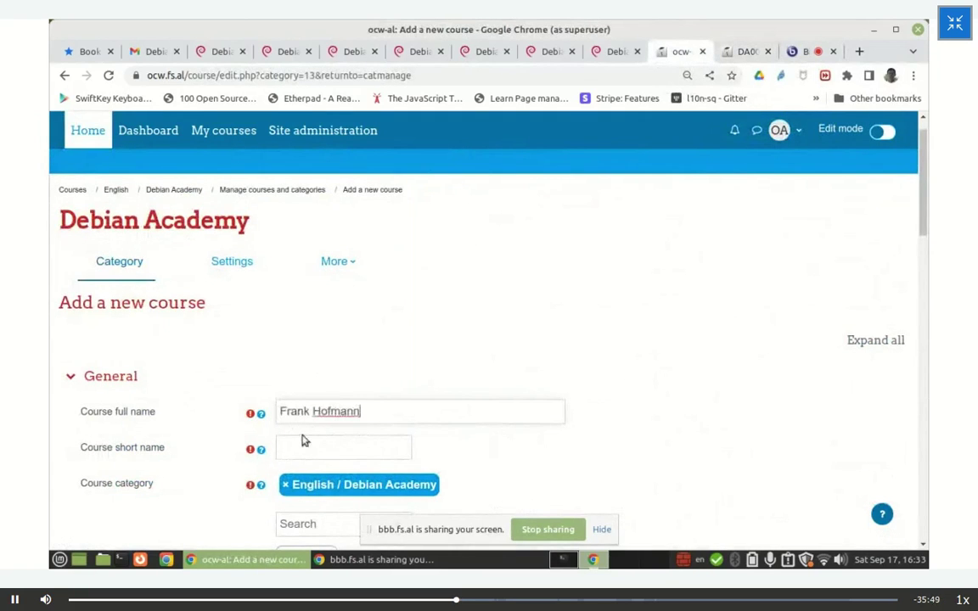
{"action": "scroll", "coordinate": [520, 382], "scroll_direction": "down", "scroll_amount": 2}
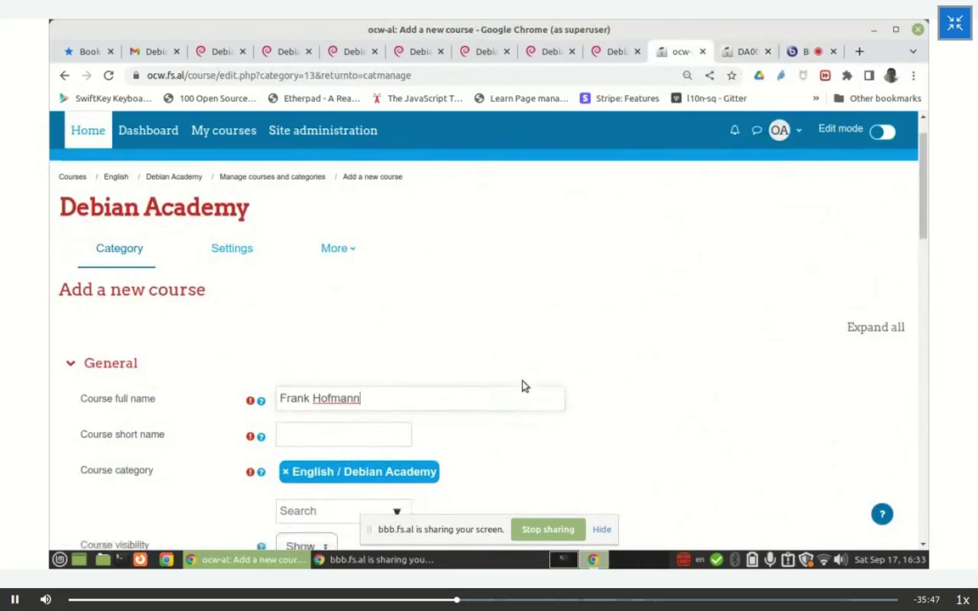
{"action": "scroll", "coordinate": [513, 383], "scroll_direction": "down", "scroll_amount": 1}
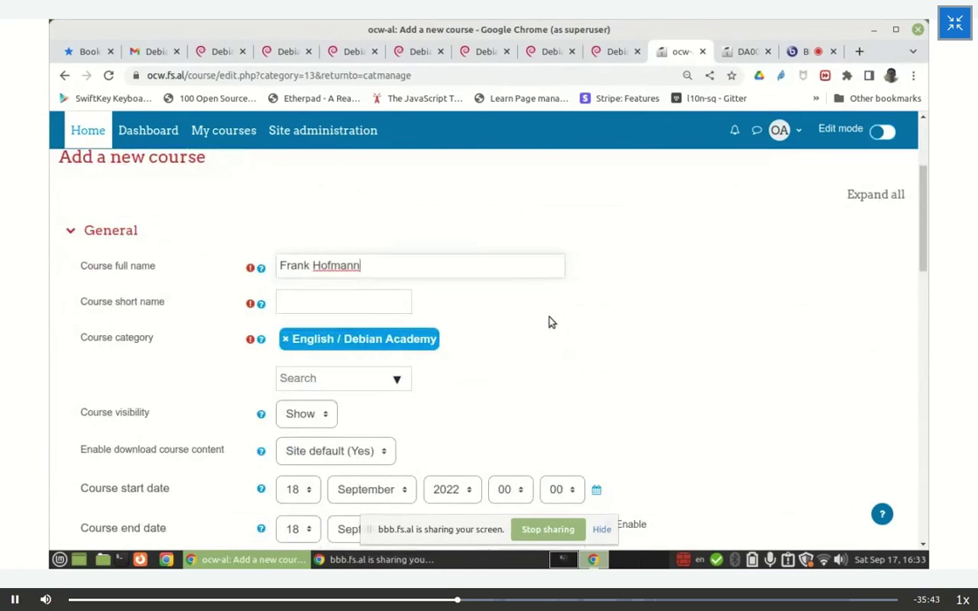
{"action": "left_click", "coordinate": [323, 309]}
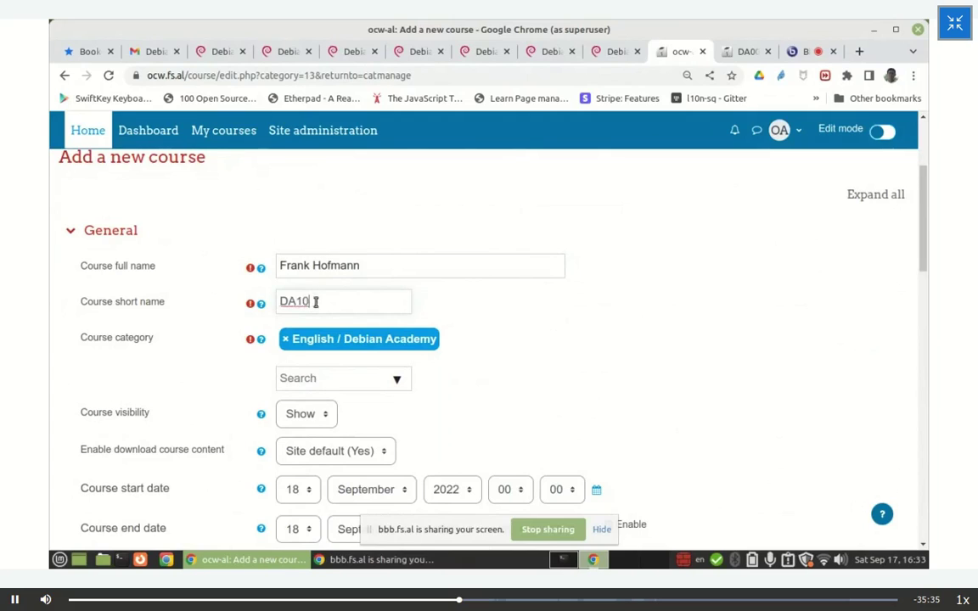
{"action": "left_click", "coordinate": [323, 344]}
Save the new DA10 course with its remaining settings at their defaults and return to the Debian Academy category management.
{"action": "scroll", "coordinate": [463, 334], "scroll_direction": "down", "scroll_amount": 3}
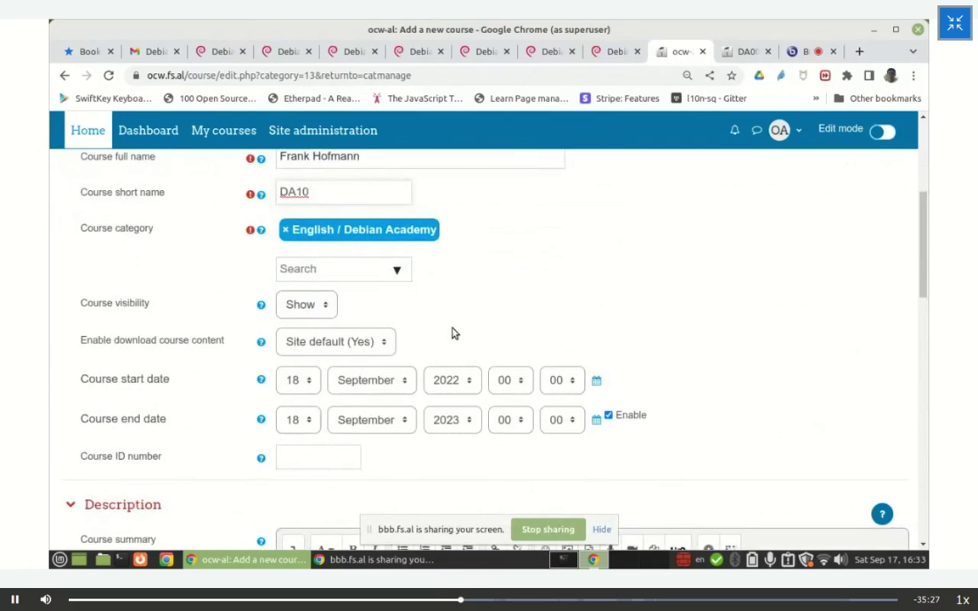
{"action": "scroll", "coordinate": [453, 333], "scroll_direction": "down", "scroll_amount": 10}
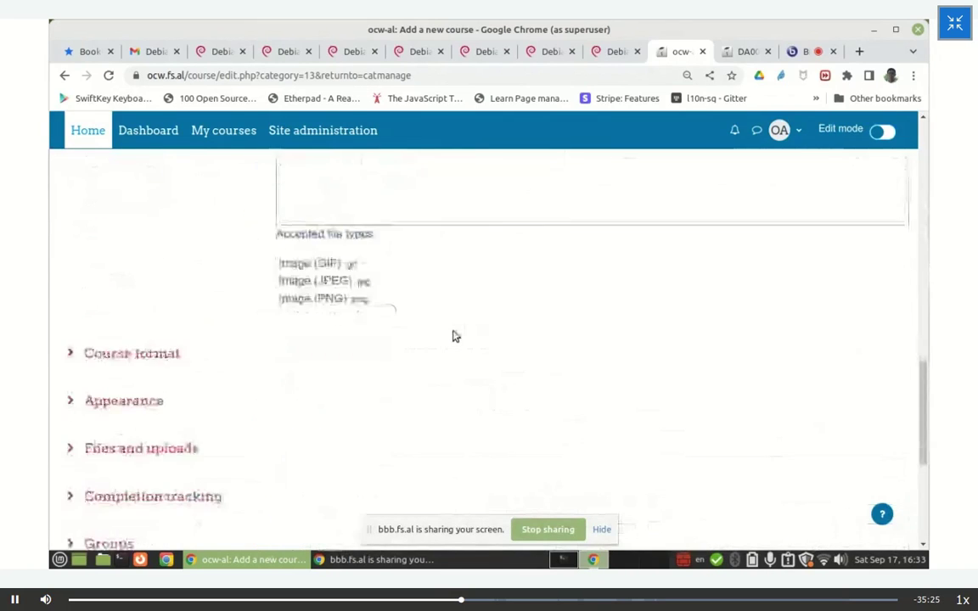
{"action": "scroll", "coordinate": [453, 335], "scroll_direction": "down", "scroll_amount": 4}
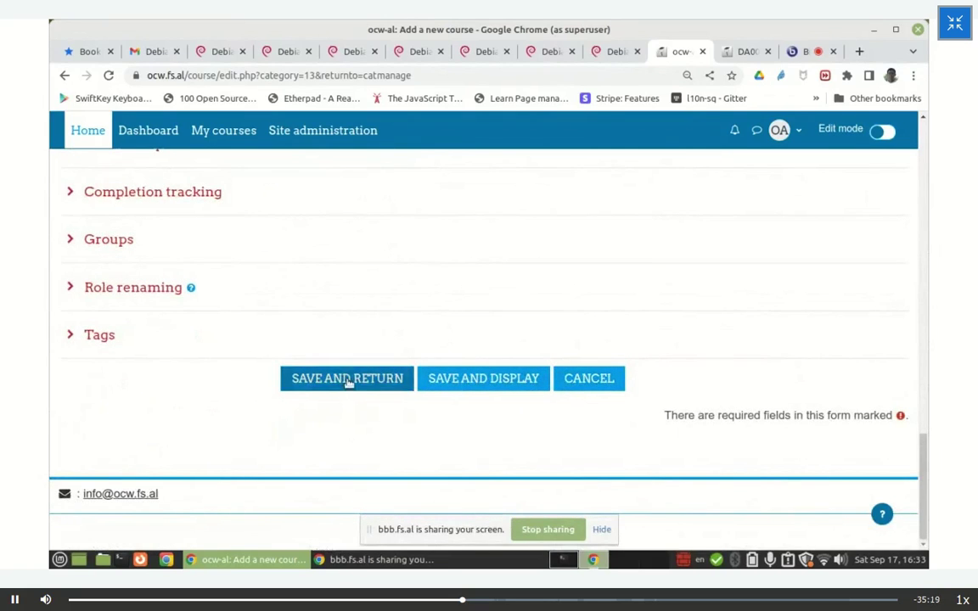
{"action": "left_click", "coordinate": [347, 380]}
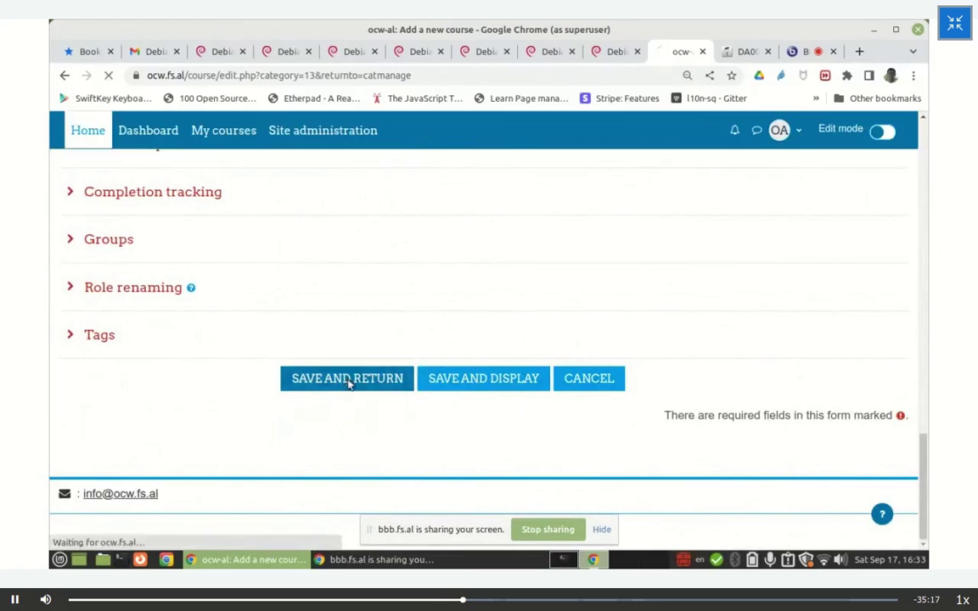
{"action": "scroll", "coordinate": [458, 306], "scroll_direction": "down", "scroll_amount": 4}
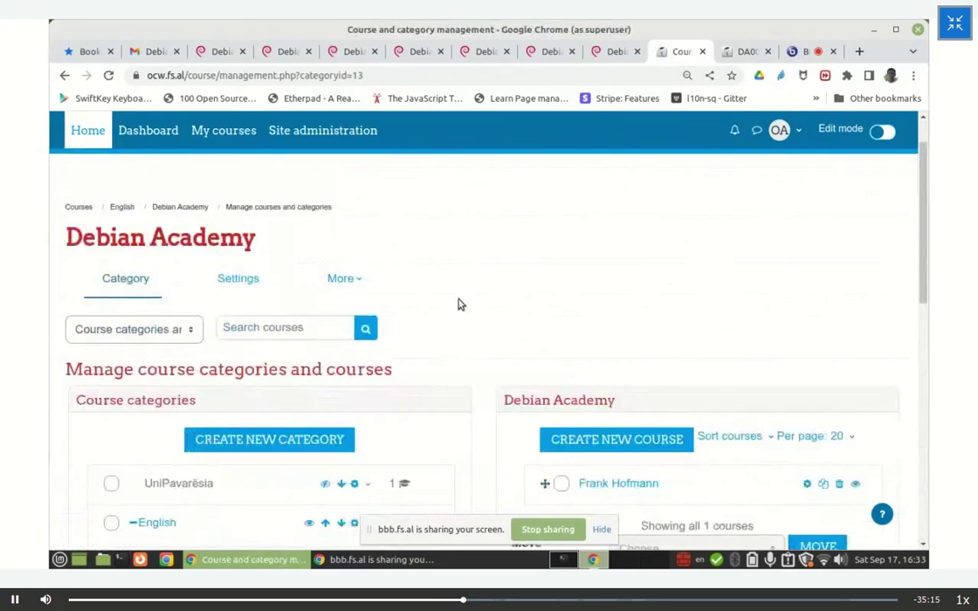
{"action": "scroll", "coordinate": [457, 305], "scroll_direction": "down", "scroll_amount": 2}
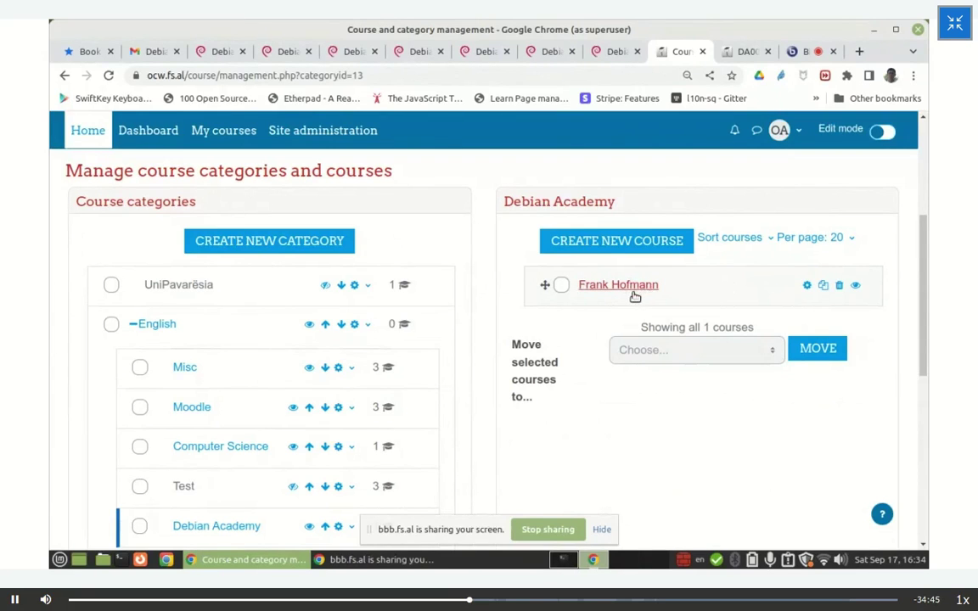
Open the settings of the DA10 course in a new browser tab and go to its participants.
{"action": "right_click", "coordinate": [808, 290]}
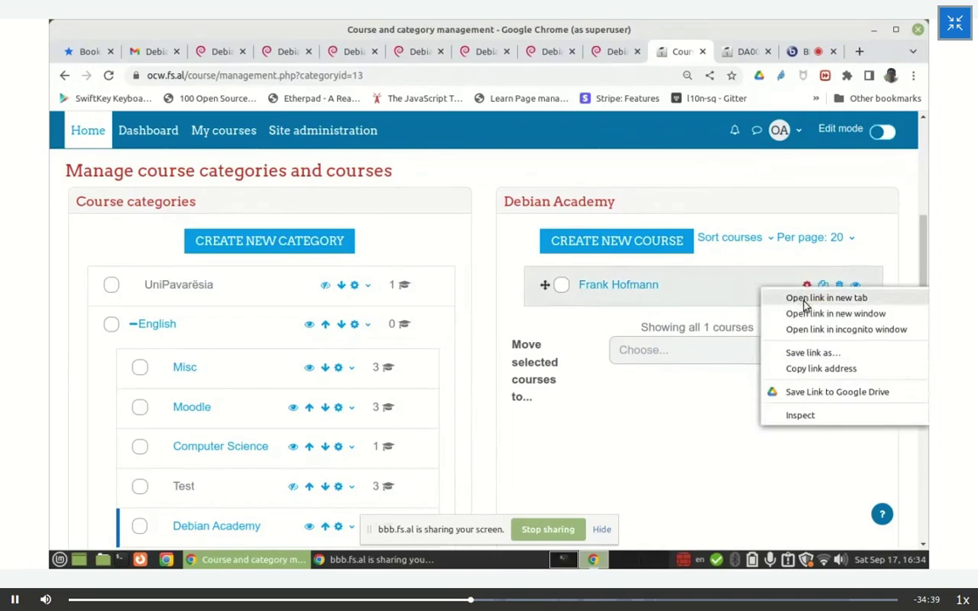
{"action": "left_click", "coordinate": [807, 299]}
{"action": "left_click", "coordinate": [740, 52]}
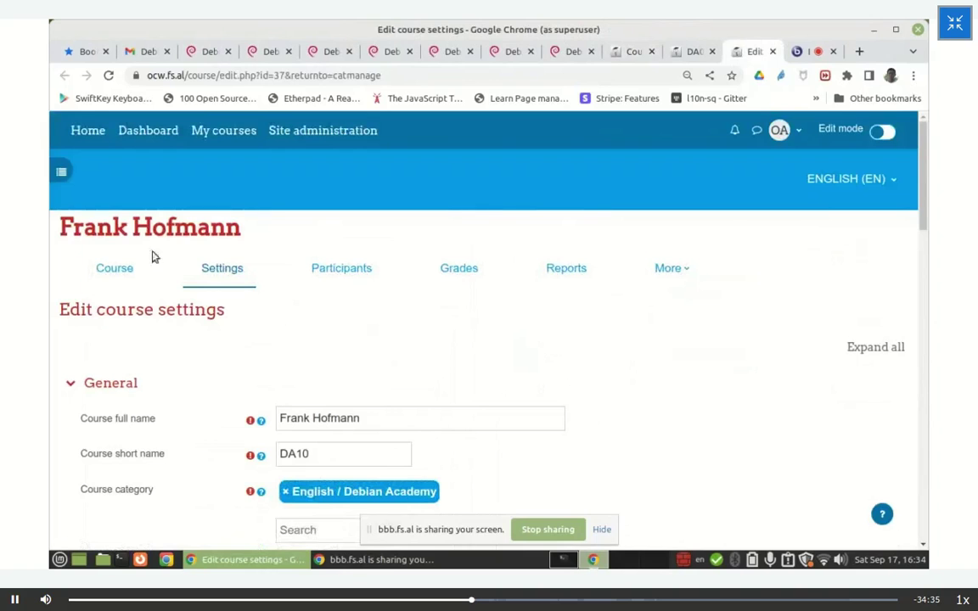
{"action": "left_click", "coordinate": [339, 268]}
{"action": "scroll", "coordinate": [472, 321], "scroll_direction": "down", "scroll_amount": 3}
{"action": "scroll", "coordinate": [472, 321], "scroll_direction": "down", "scroll_amount": 3}
{"action": "scroll", "coordinate": [472, 313], "scroll_direction": "up", "scroll_amount": 5}
Enrol the person the DA10 course is named after, searching by first name and assigning the Manager role.
{"action": "left_click", "coordinate": [241, 287]}
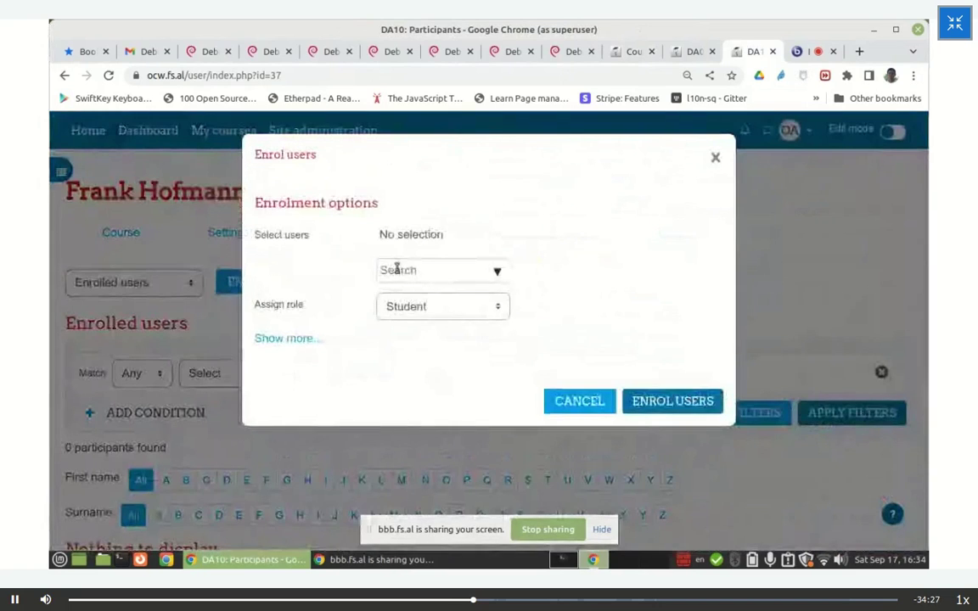
{"action": "type", "text": "Frank"}
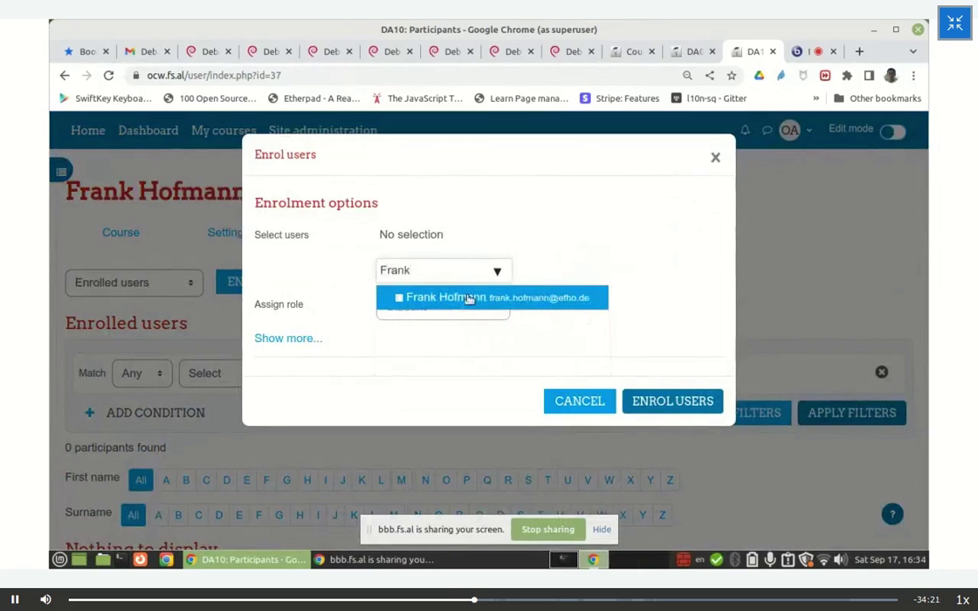
{"action": "left_click", "coordinate": [469, 299]}
{"action": "left_click", "coordinate": [463, 323]}
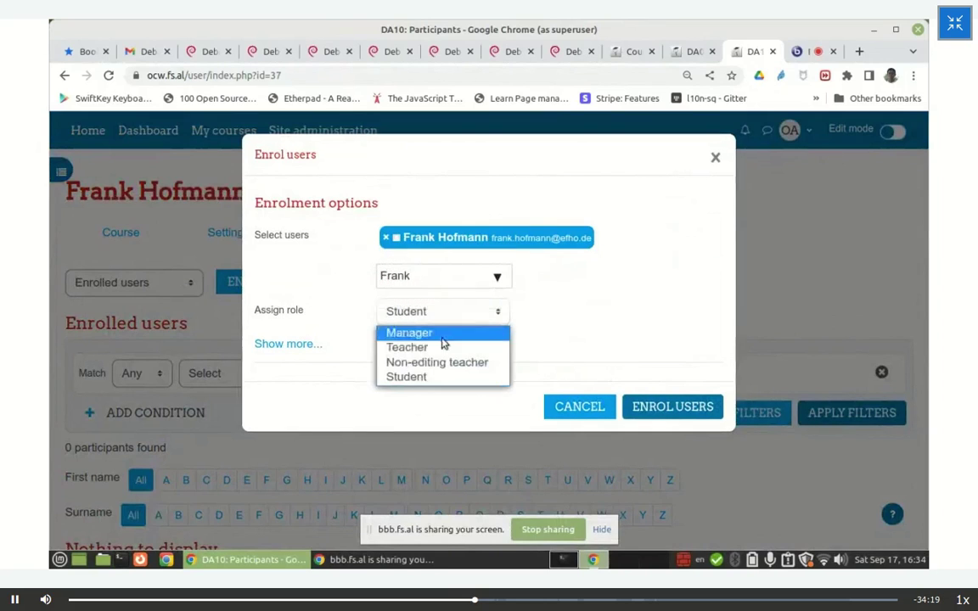
{"action": "left_click", "coordinate": [437, 338]}
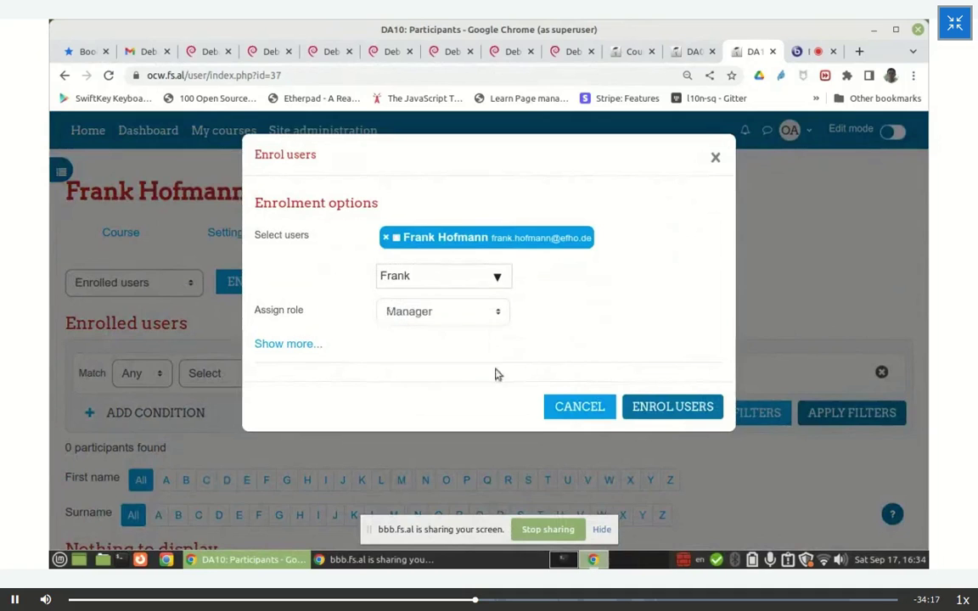
{"action": "left_click", "coordinate": [673, 411]}
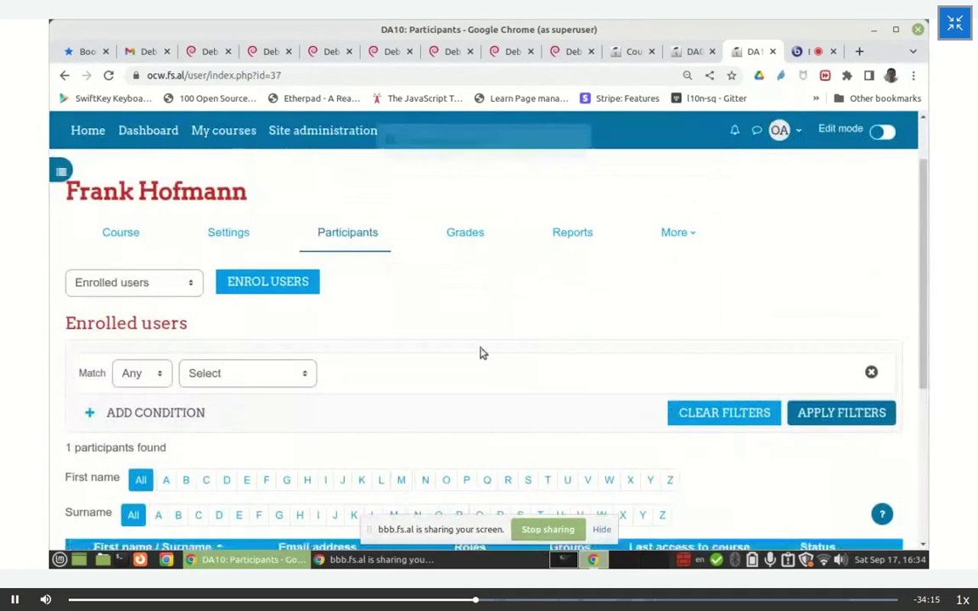
Add the Teacher role to the enrolled manager of the DA10 course and save the role change.
{"action": "scroll", "coordinate": [518, 338], "scroll_direction": "down", "scroll_amount": 2}
{"action": "scroll", "coordinate": [519, 328], "scroll_direction": "down", "scroll_amount": 3}
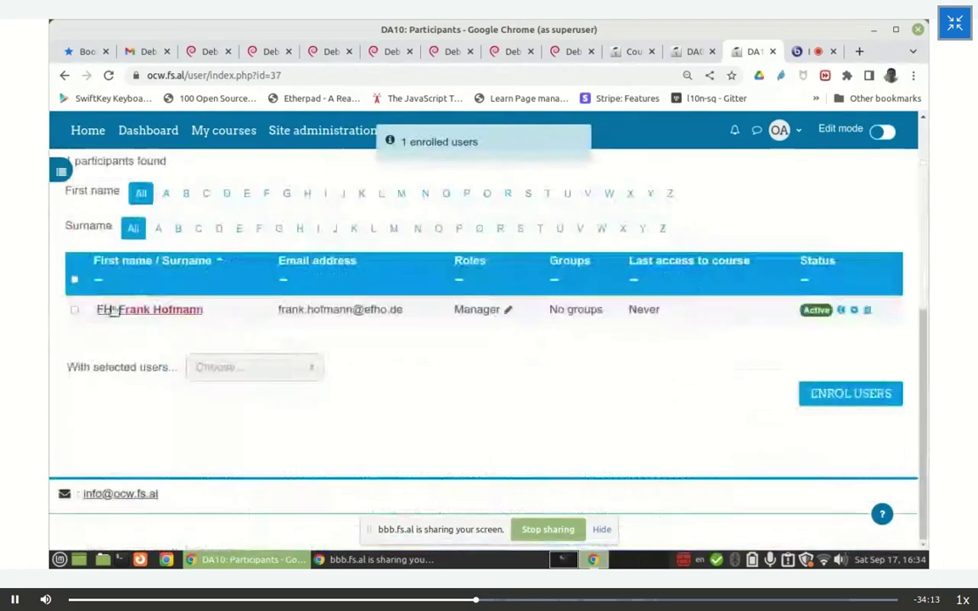
{"action": "left_click", "coordinate": [510, 312]}
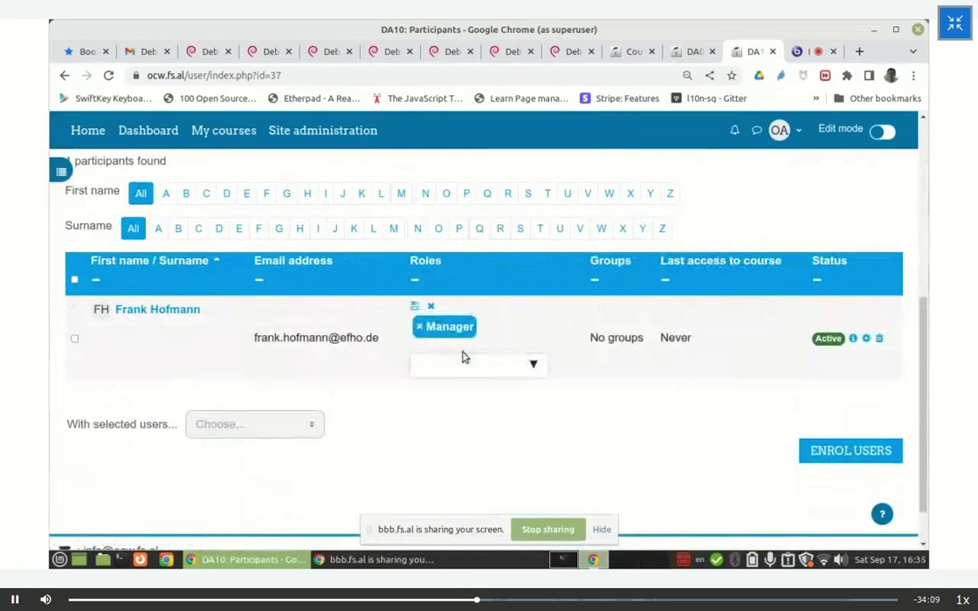
{"action": "left_click", "coordinate": [531, 367]}
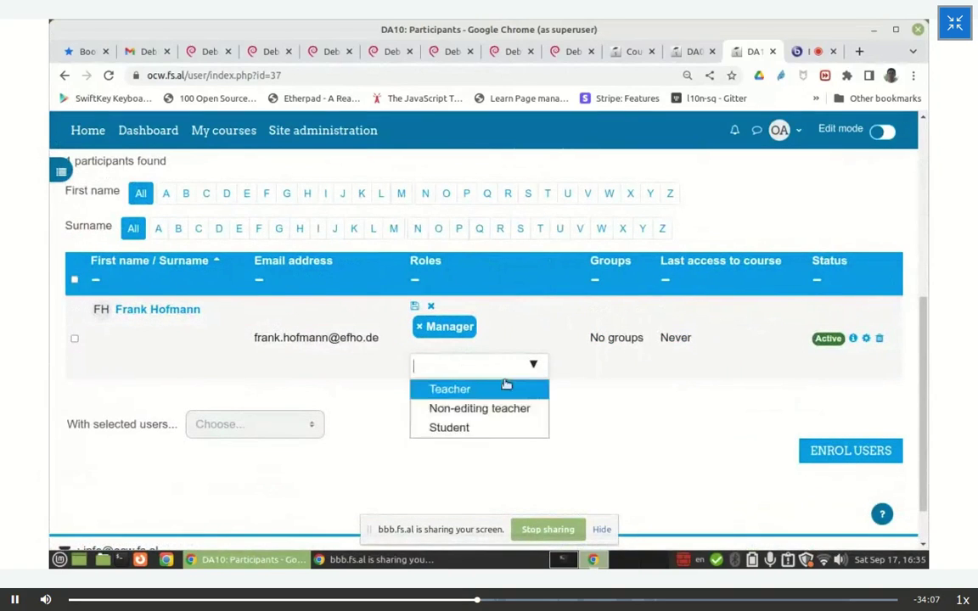
{"action": "left_click", "coordinate": [471, 391]}
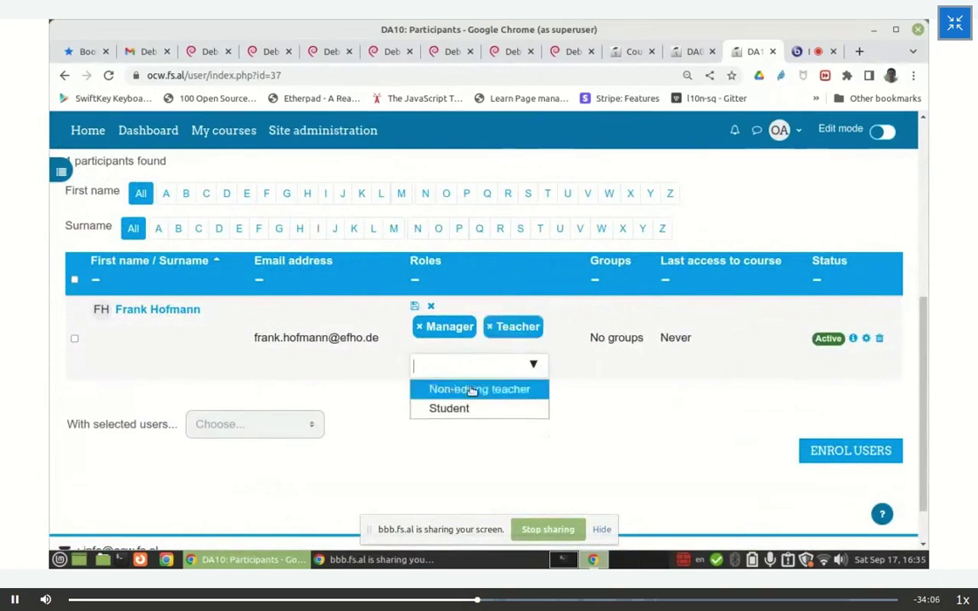
{"action": "left_click", "coordinate": [414, 307]}
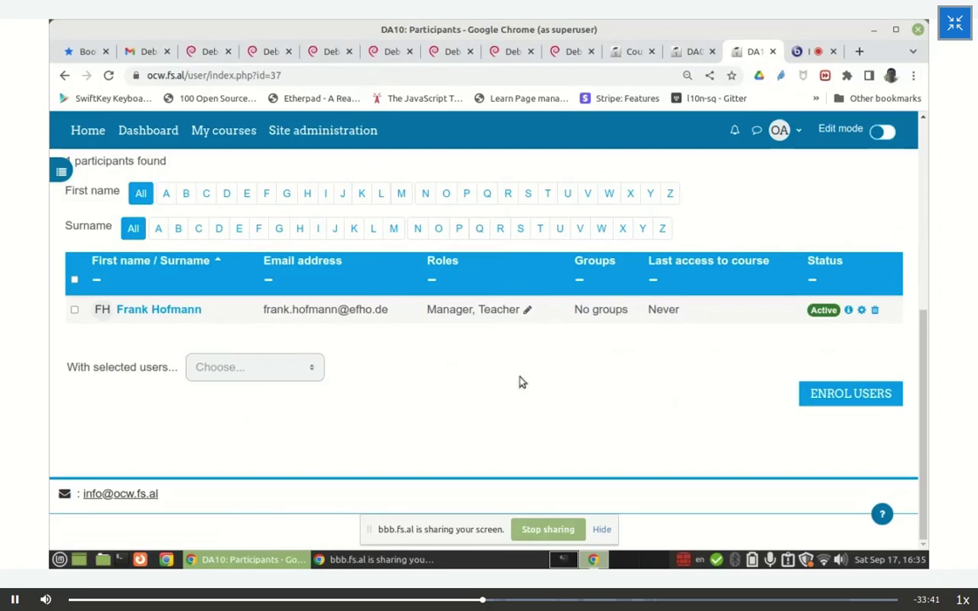
Switch to the BigBlueButton meeting and look through its user list for the next teacher.
{"action": "left_click", "coordinate": [799, 51]}
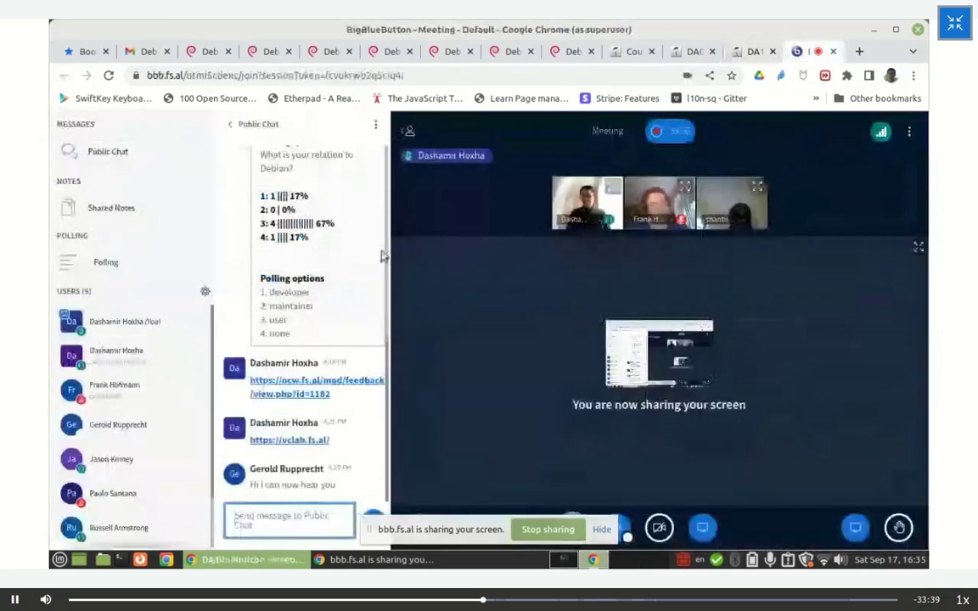
{"action": "scroll", "coordinate": [161, 374], "scroll_direction": "down", "scroll_amount": 2}
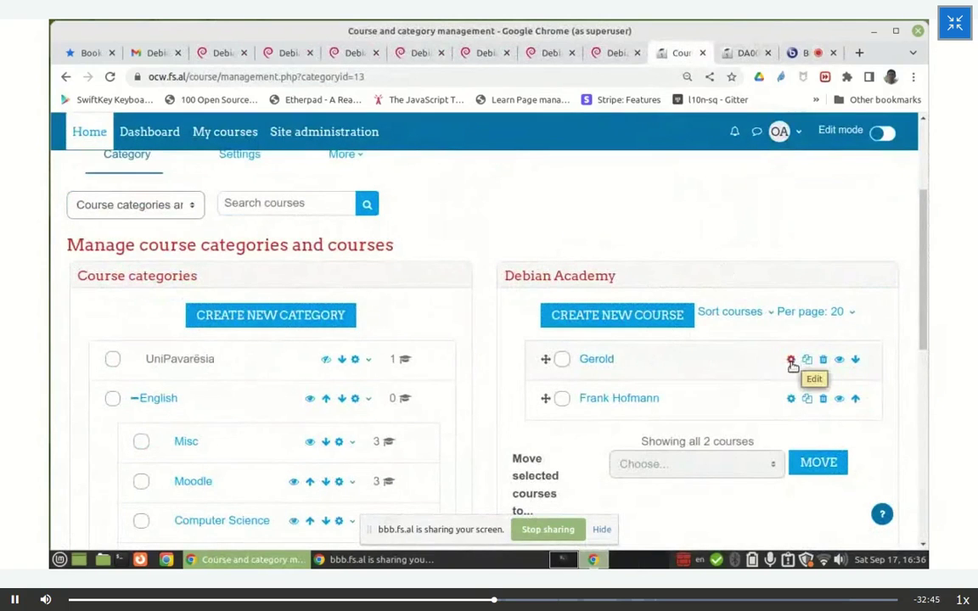
Open the settings of the DA11 course in a new browser tab and go to its participants.
{"action": "left_click", "coordinate": [801, 376]}
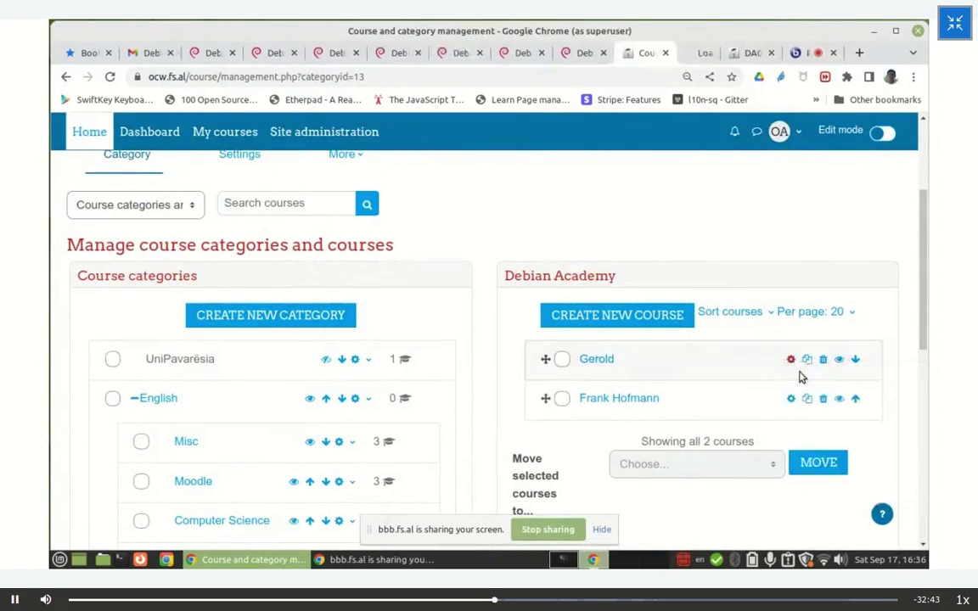
{"action": "left_click", "coordinate": [692, 55]}
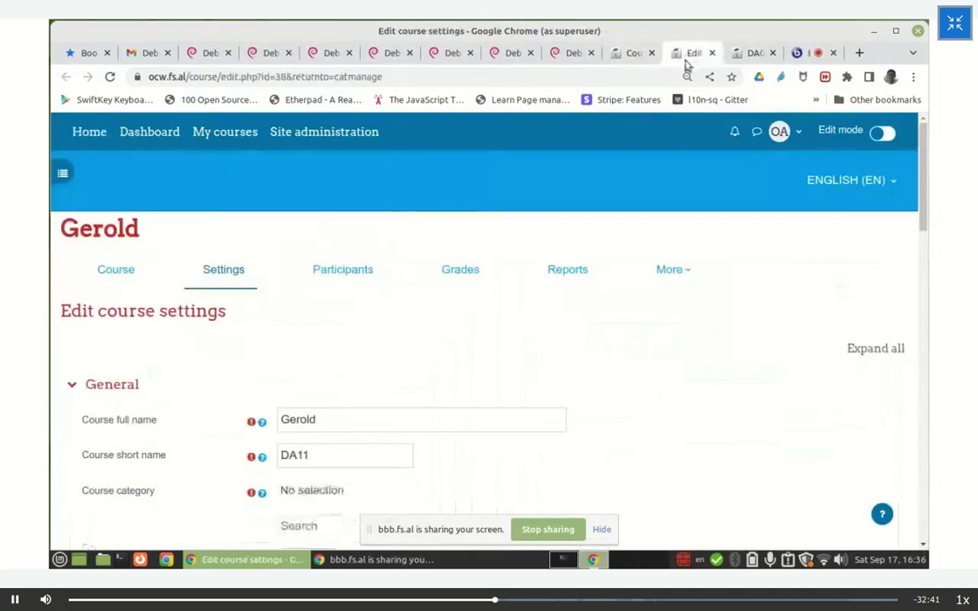
{"action": "left_click", "coordinate": [357, 274]}
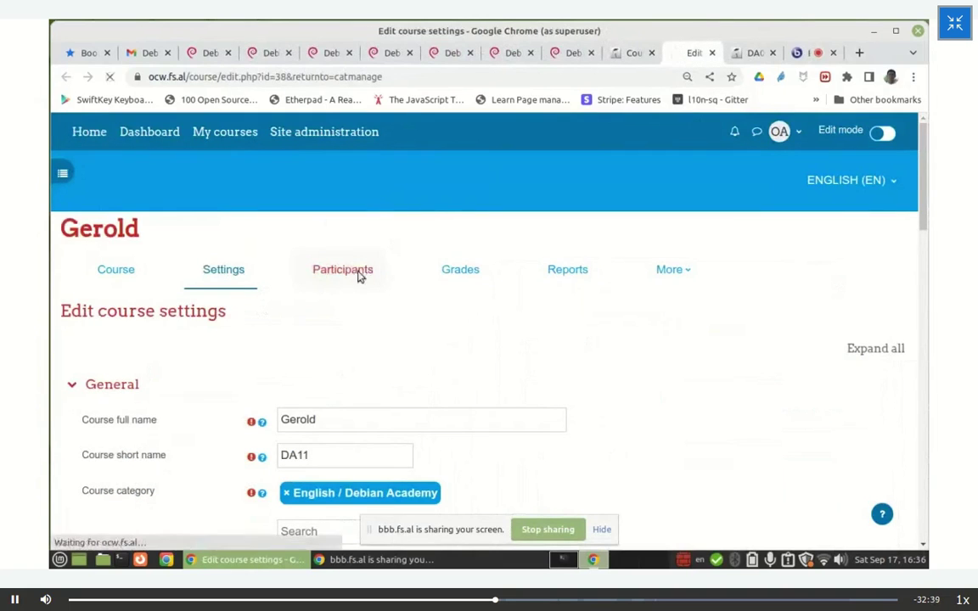
Enrol the person the DA11 course is named after, searching by first name and assigning the Manager role.
{"action": "scroll", "coordinate": [358, 420], "scroll_direction": "down", "scroll_amount": 2}
{"action": "left_click", "coordinate": [272, 284]}
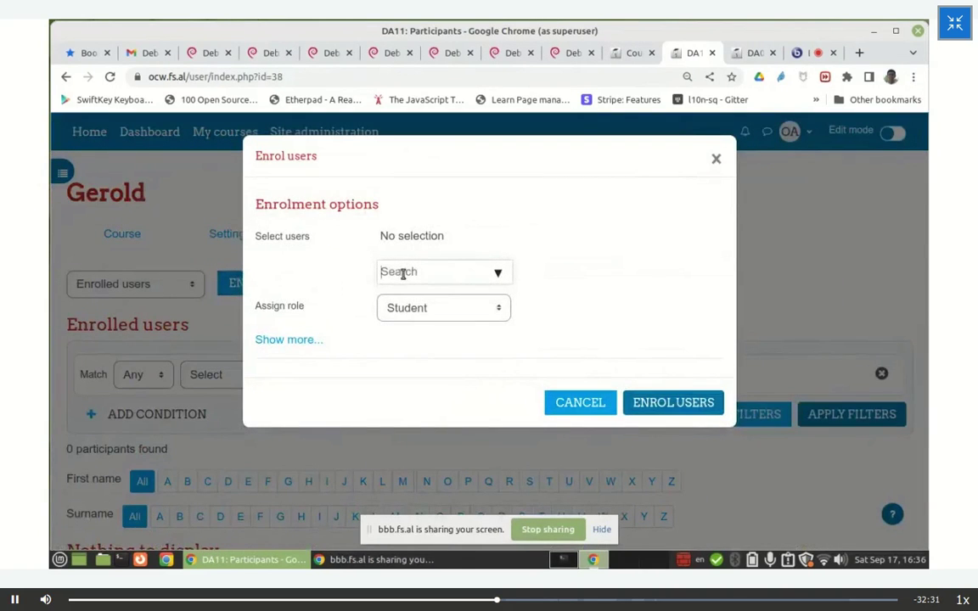
{"action": "type", "text": "Gero"}
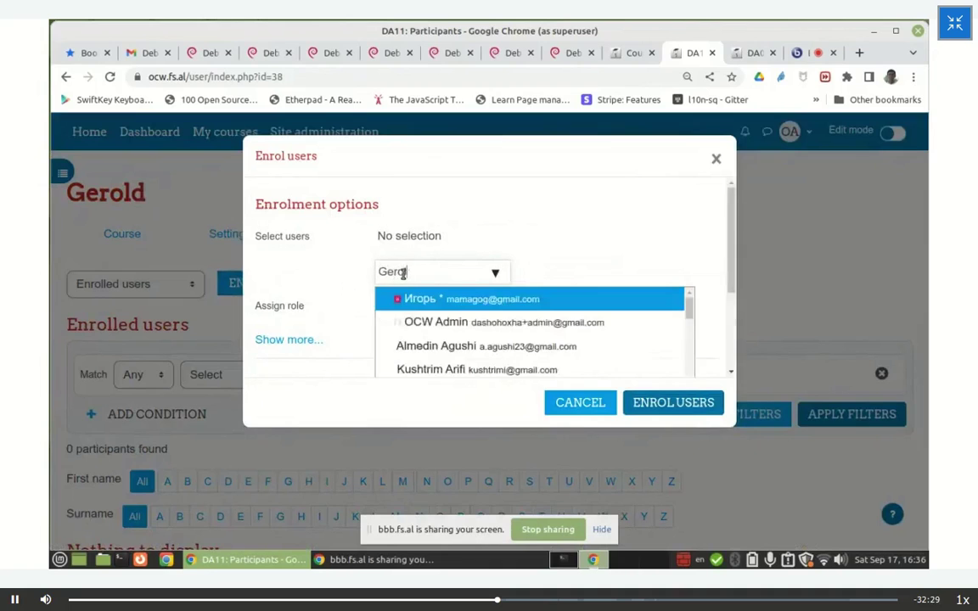
{"action": "type", "text": "ld"}
{"action": "left_click", "coordinate": [429, 299]}
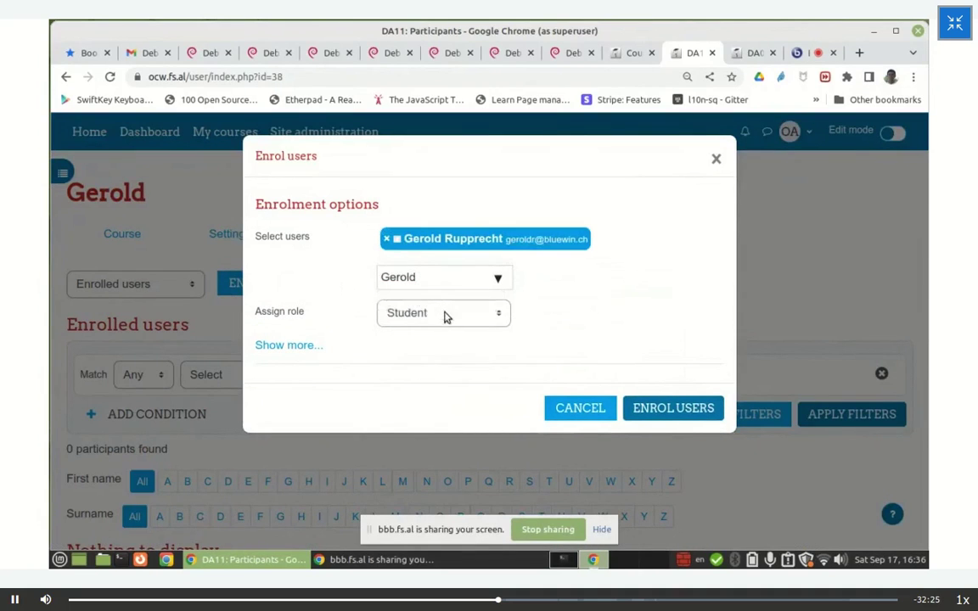
{"action": "left_click", "coordinate": [445, 316]}
{"action": "left_click", "coordinate": [416, 336]}
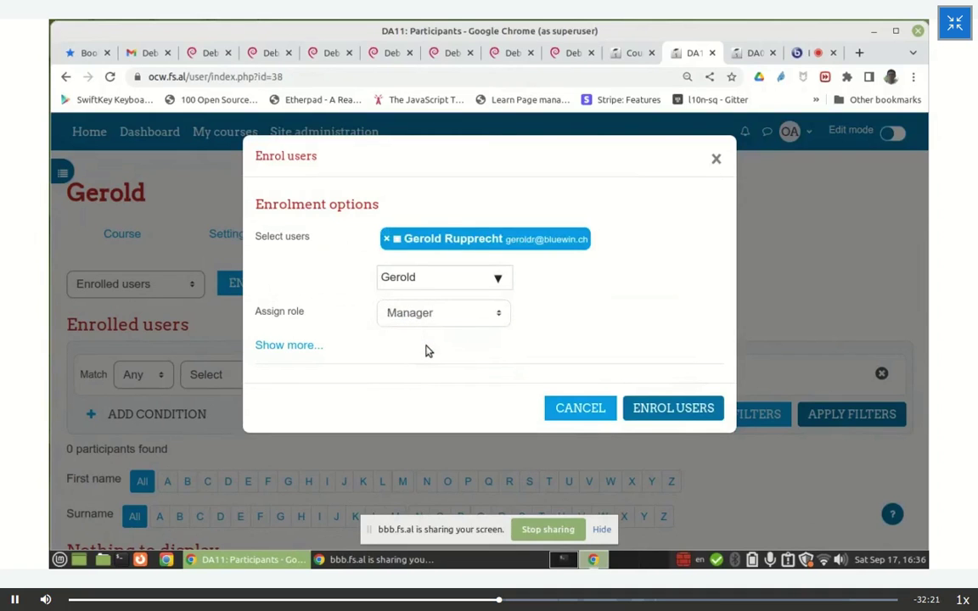
{"action": "left_click", "coordinate": [655, 407]}
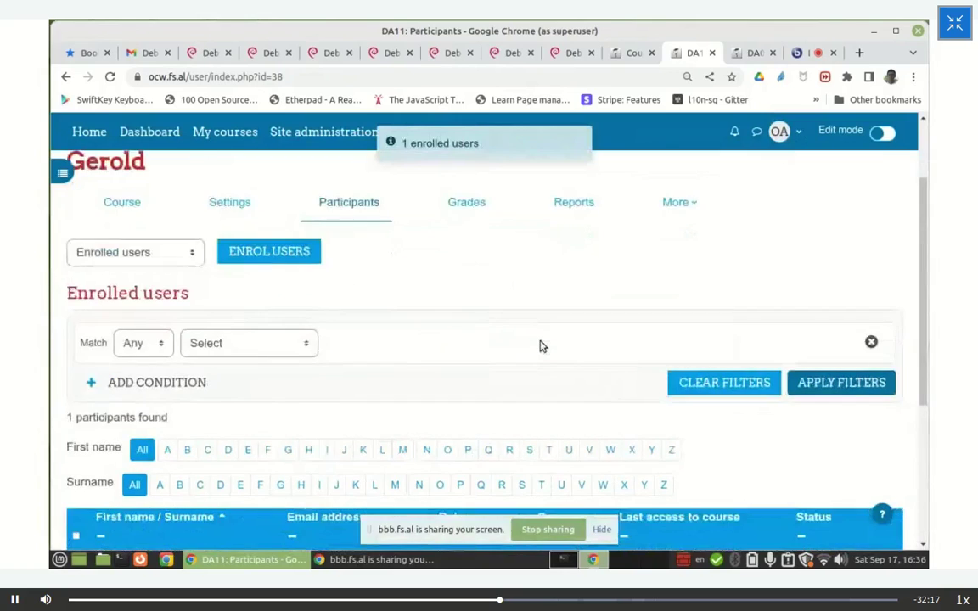
Give the enrolled manager of the DA11 course the additional Teacher role and save it.
{"action": "scroll", "coordinate": [540, 339], "scroll_direction": "down", "scroll_amount": 3}
{"action": "left_click", "coordinate": [491, 342]}
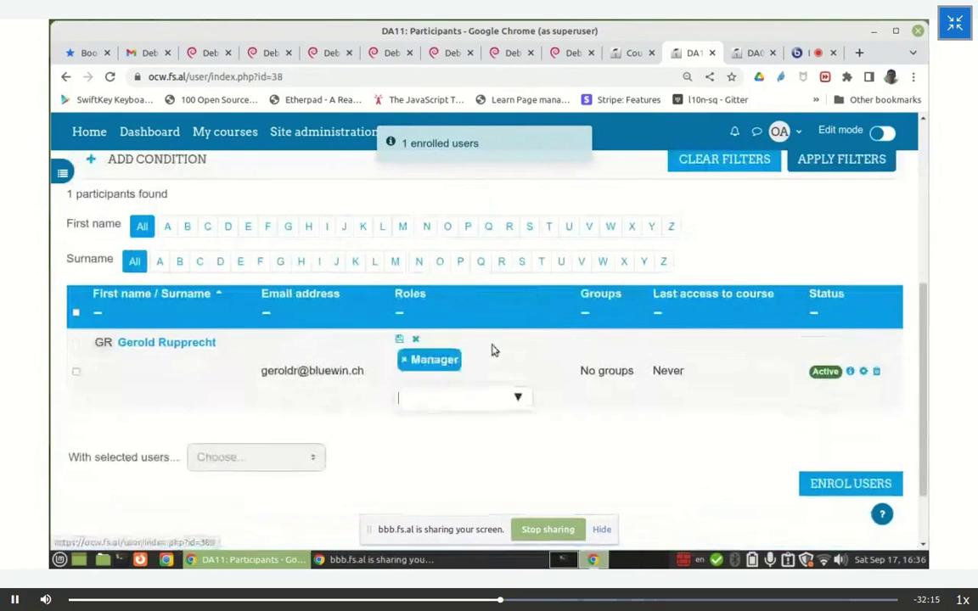
{"action": "left_click", "coordinate": [520, 399]}
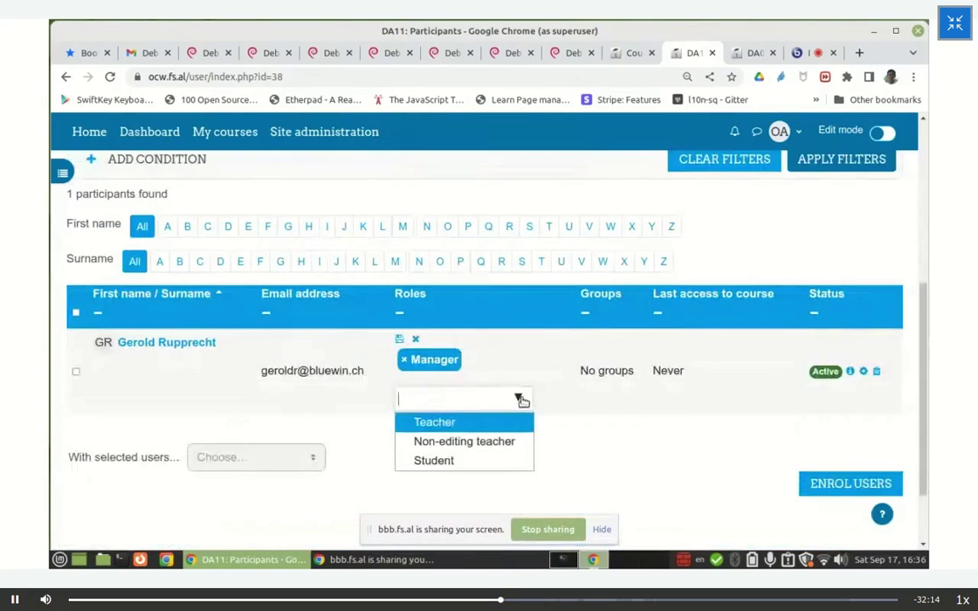
{"action": "left_click", "coordinate": [437, 423]}
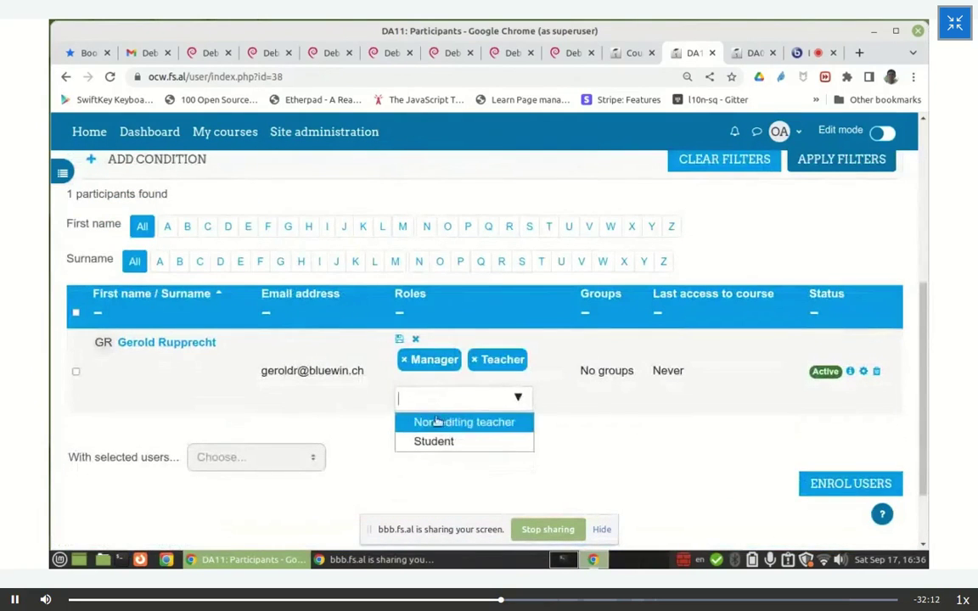
{"action": "left_click", "coordinate": [399, 339]}
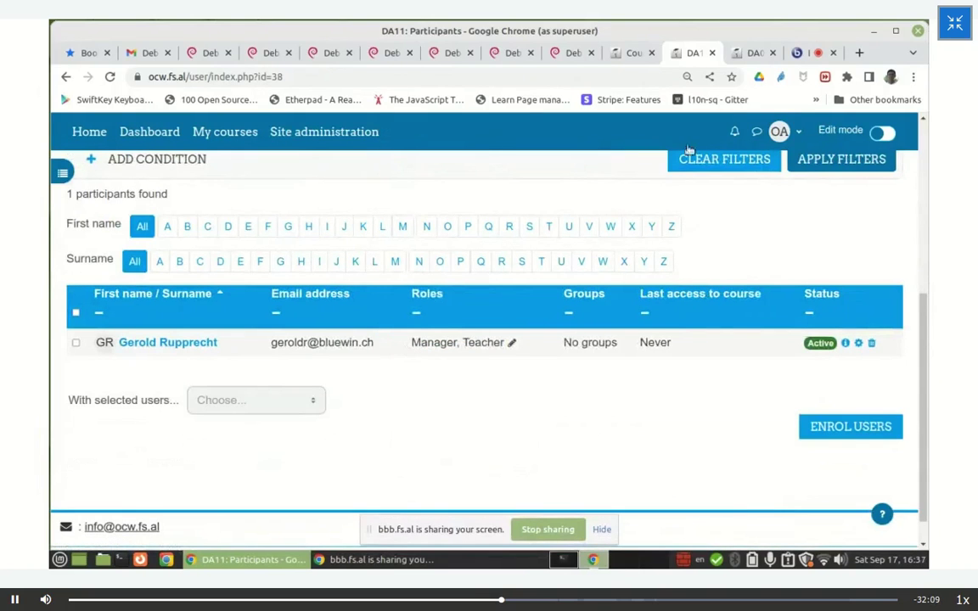
Close the DA11 participants page and look up the next teacher in the BigBlueButton meeting's user list.
{"action": "left_click", "coordinate": [711, 52]}
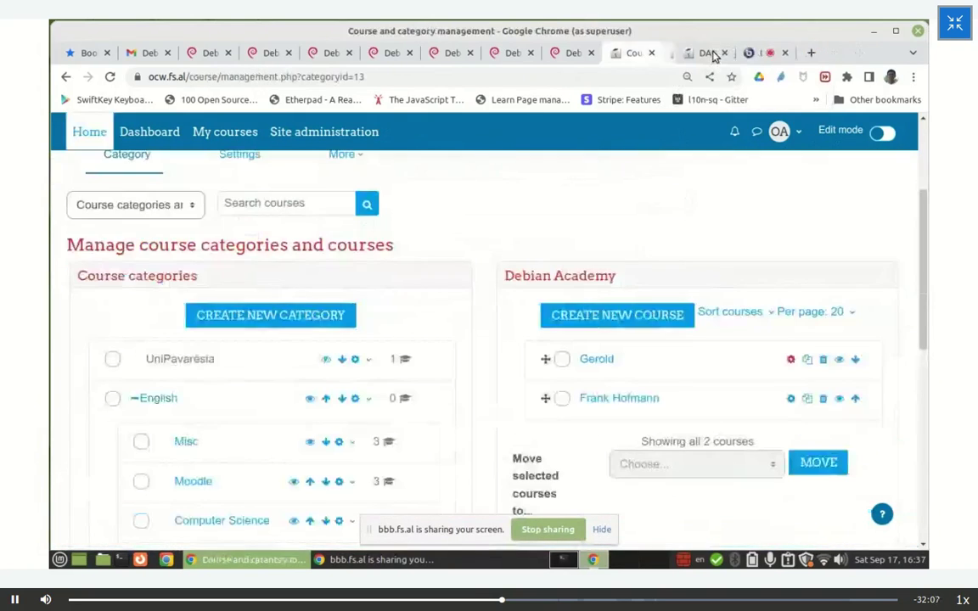
{"action": "left_click", "coordinate": [758, 53]}
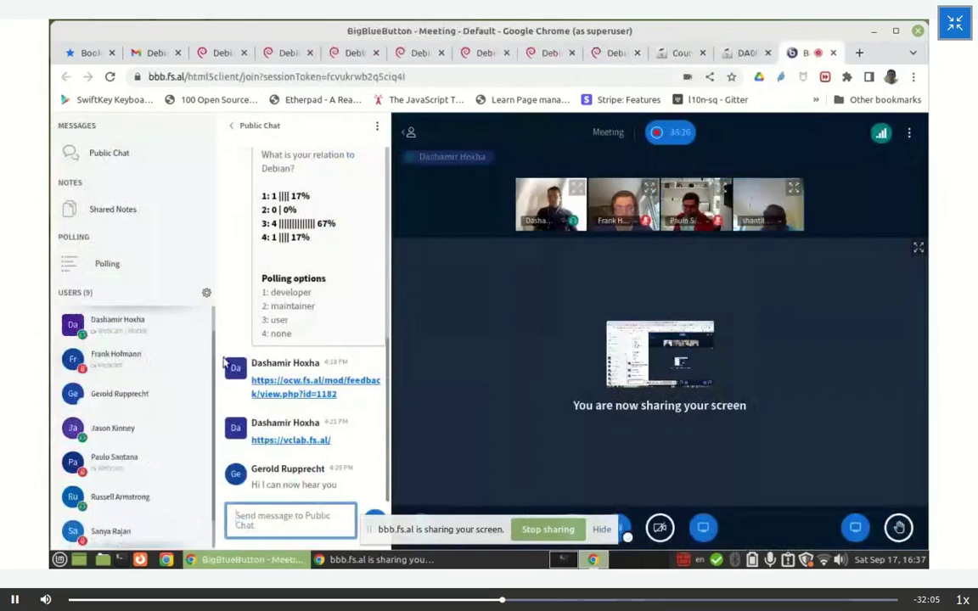
{"action": "scroll", "coordinate": [119, 398], "scroll_direction": "down", "scroll_amount": 1}
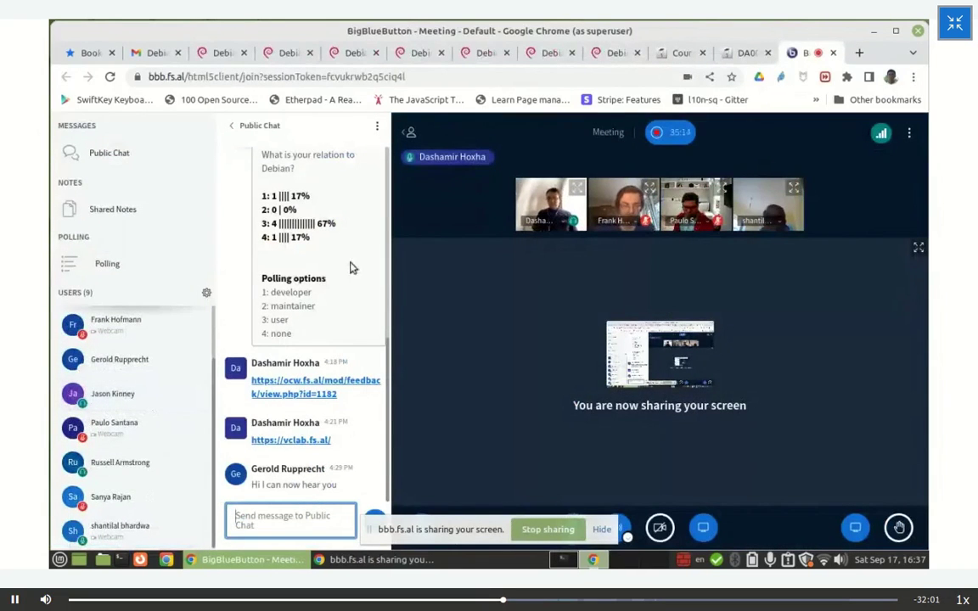
Create a Debian Academy course with the next teacher's first name as full name and short name DA12, then save and return.
{"action": "left_click", "coordinate": [685, 53]}
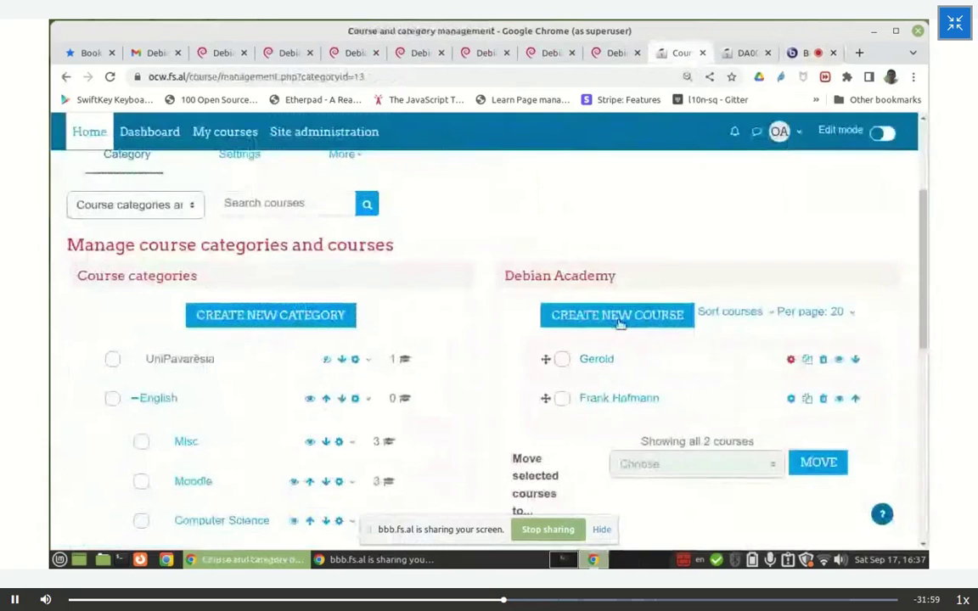
{"action": "left_click", "coordinate": [618, 315]}
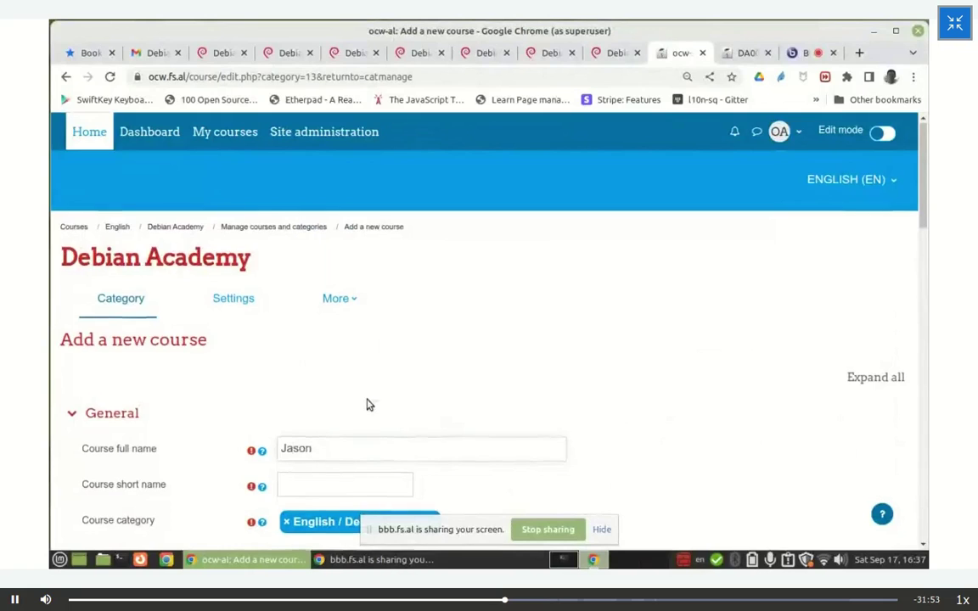
{"action": "scroll", "coordinate": [373, 404], "scroll_direction": "down", "scroll_amount": 3}
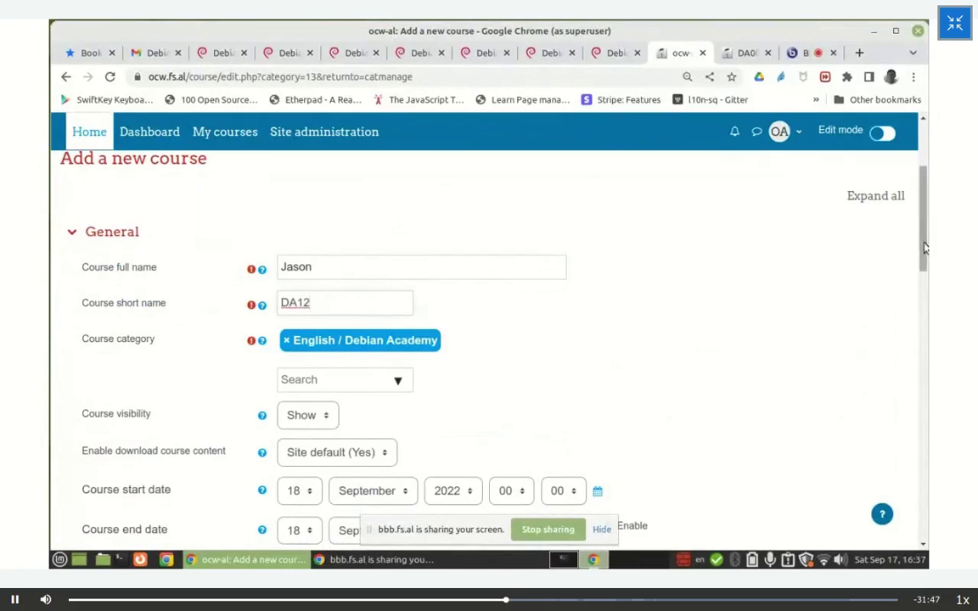
{"action": "left_click_drag", "start_coordinate": [926, 241], "coordinate": [882, 511]}
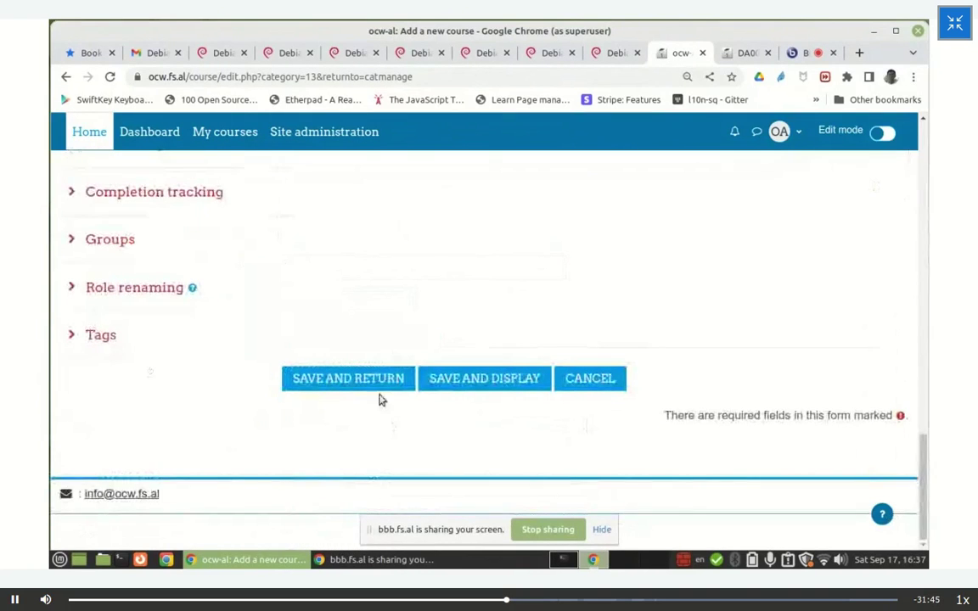
{"action": "left_click", "coordinate": [328, 379]}
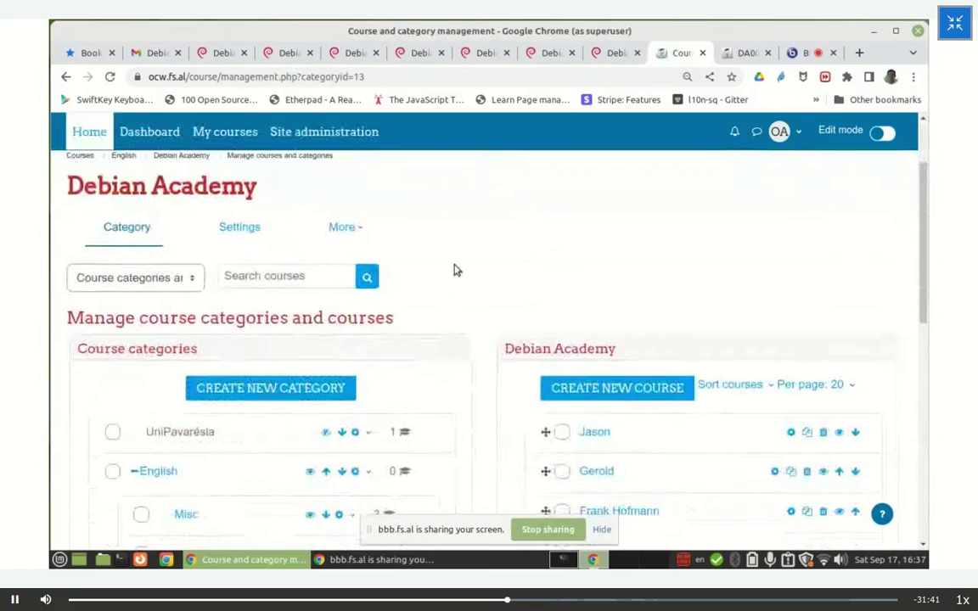
Open the settings of the new DA12 course in a separate browser tab and go to its participants.
{"action": "scroll", "coordinate": [467, 254], "scroll_direction": "down", "scroll_amount": 2}
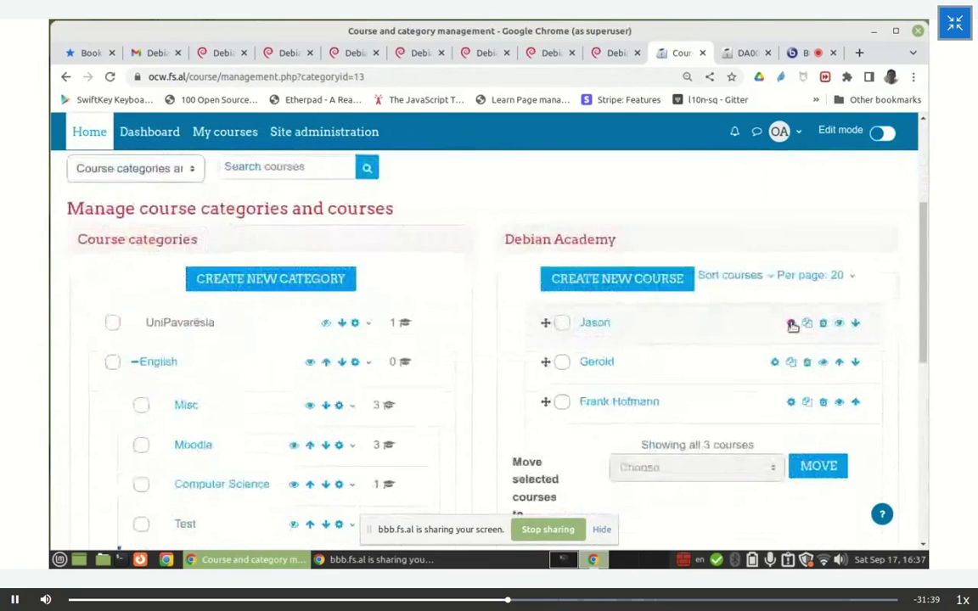
{"action": "right_click", "coordinate": [793, 326]}
{"action": "left_click", "coordinate": [802, 333]}
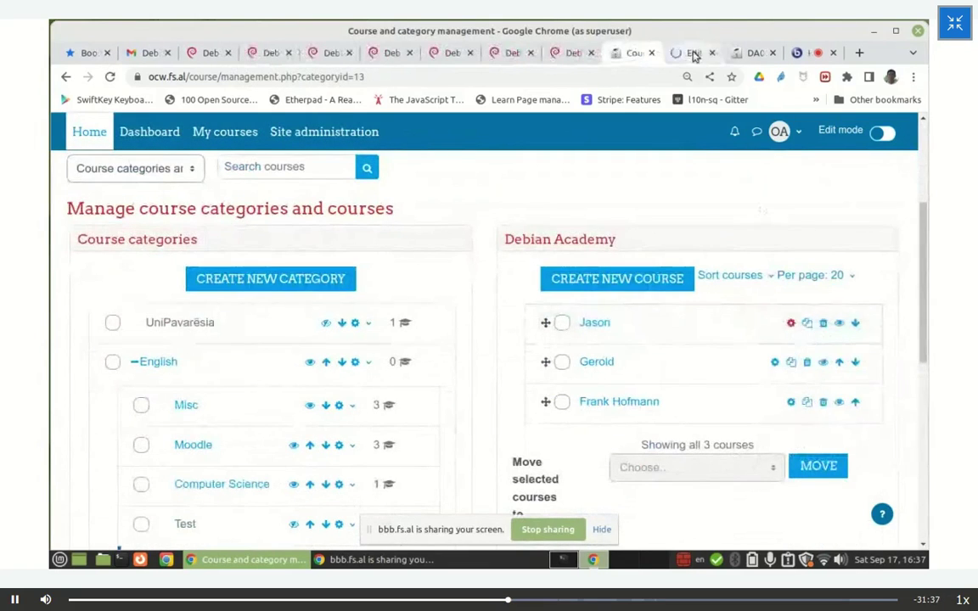
{"action": "left_click", "coordinate": [694, 53]}
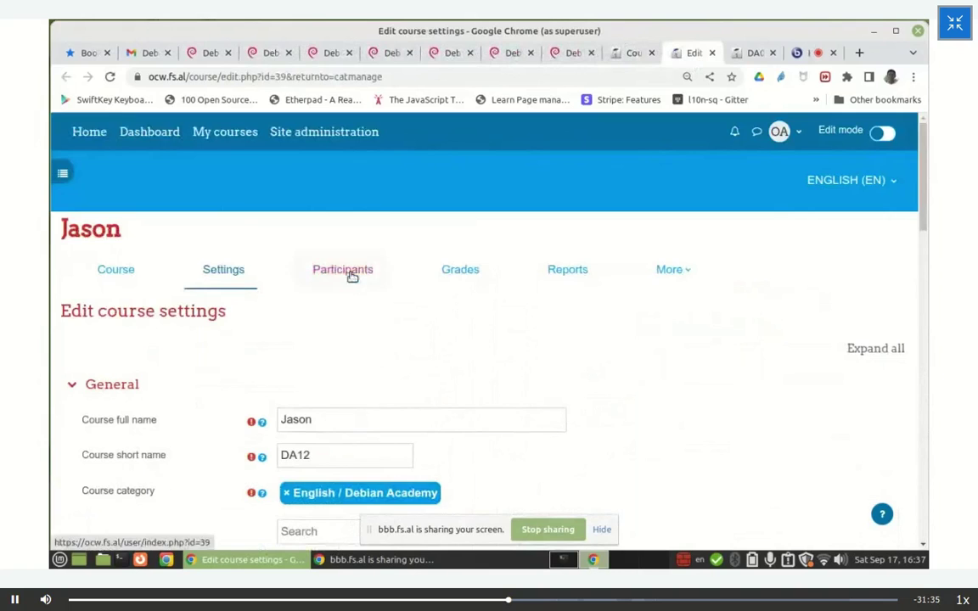
{"action": "left_click", "coordinate": [348, 272]}
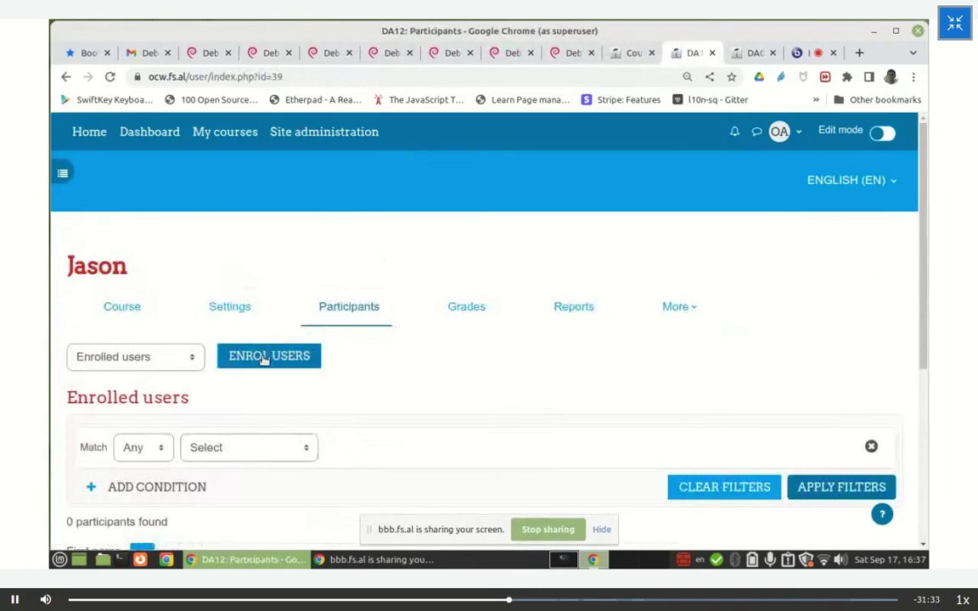
Enrol the DA12 course's teacher in that course with the Manager role.
{"action": "left_click", "coordinate": [265, 360]}
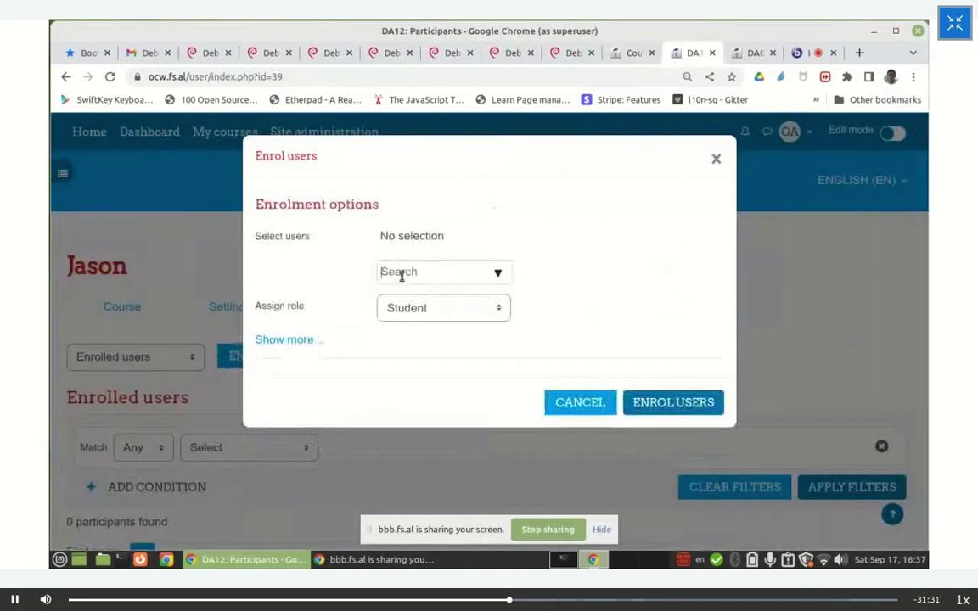
{"action": "type", "text": "Jas"}
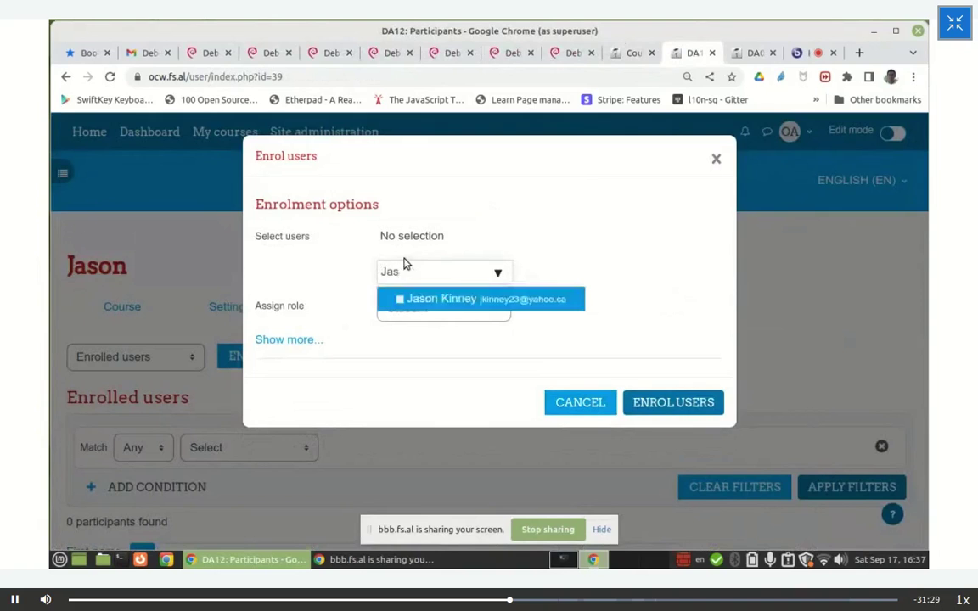
{"action": "left_click", "coordinate": [425, 302]}
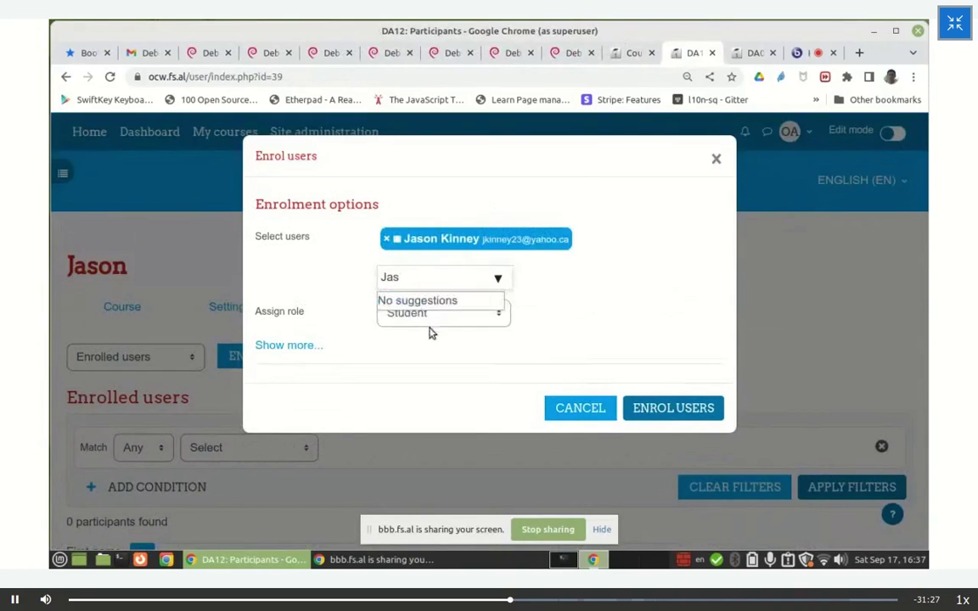
{"action": "left_click", "coordinate": [429, 320]}
{"action": "left_click", "coordinate": [435, 337]}
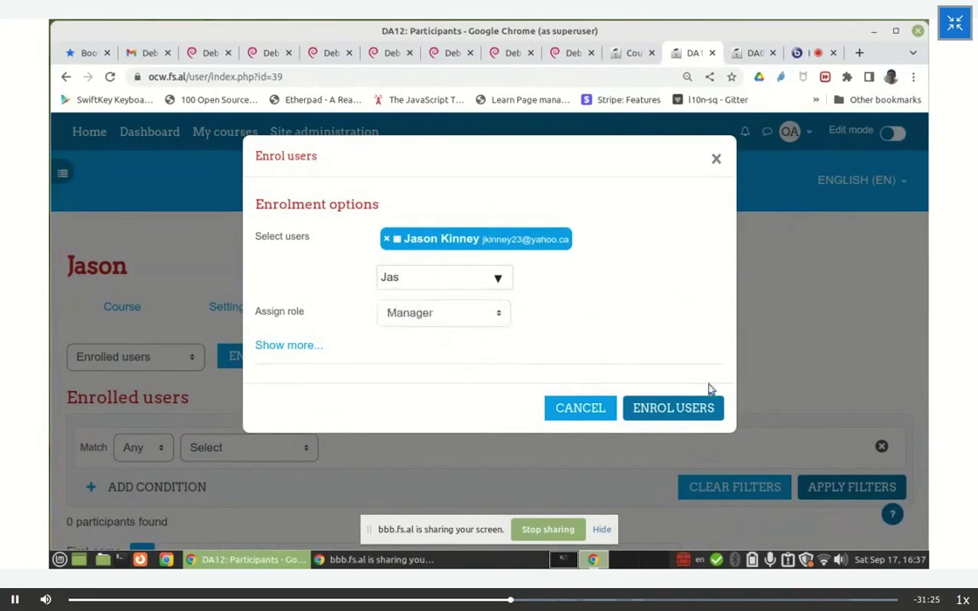
{"action": "left_click", "coordinate": [669, 406]}
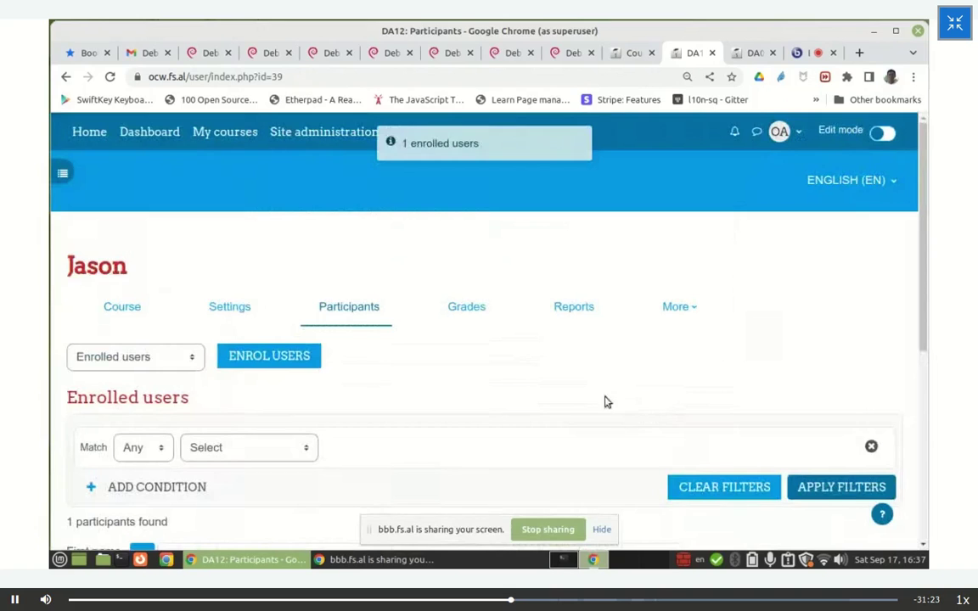
Give the enrolled manager of the DA12 course the additional Teacher role and save it.
{"action": "scroll", "coordinate": [607, 399], "scroll_direction": "down", "scroll_amount": 2}
{"action": "scroll", "coordinate": [596, 363], "scroll_direction": "down", "scroll_amount": 3}
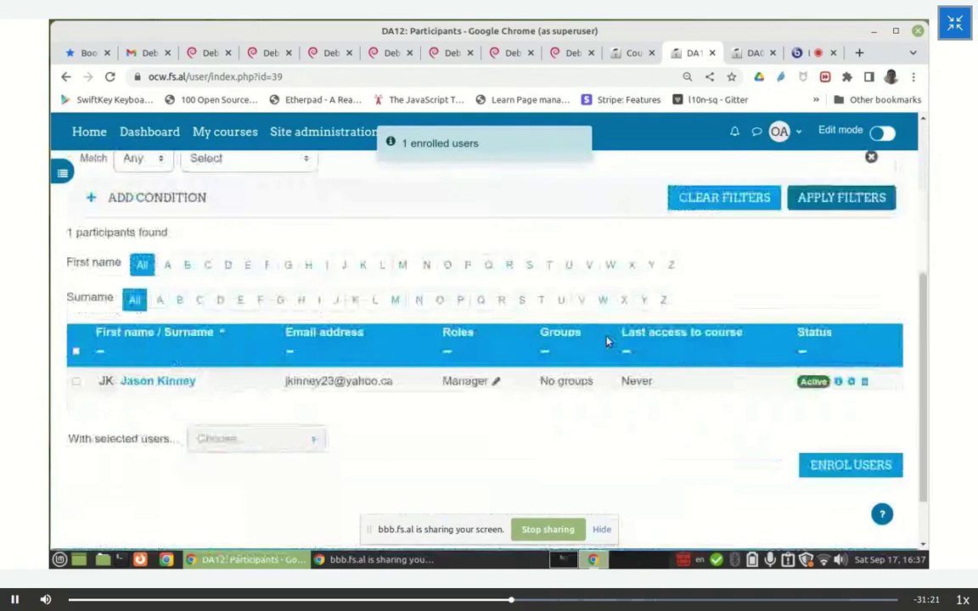
{"action": "left_click", "coordinate": [493, 379]}
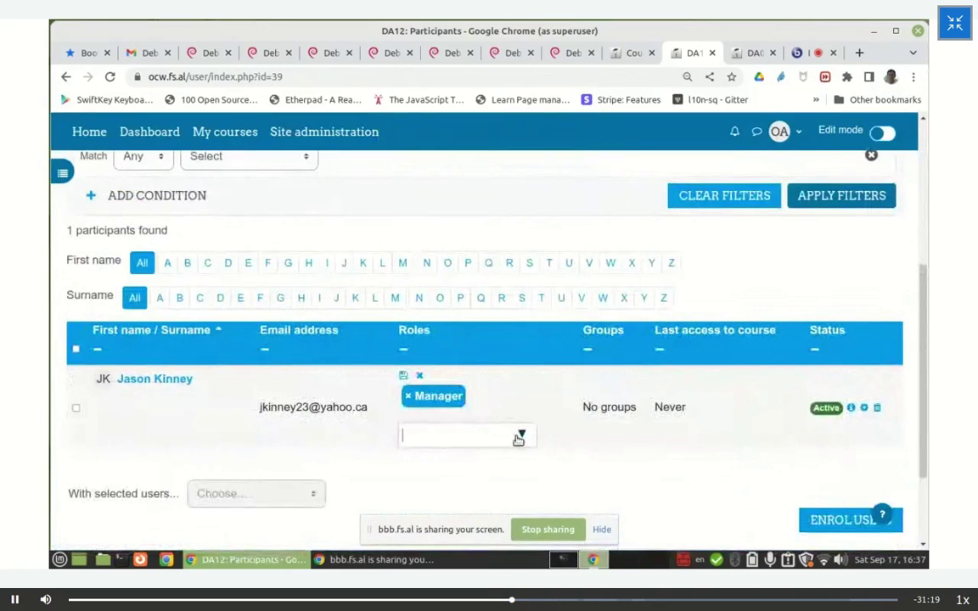
{"action": "left_click", "coordinate": [524, 436]}
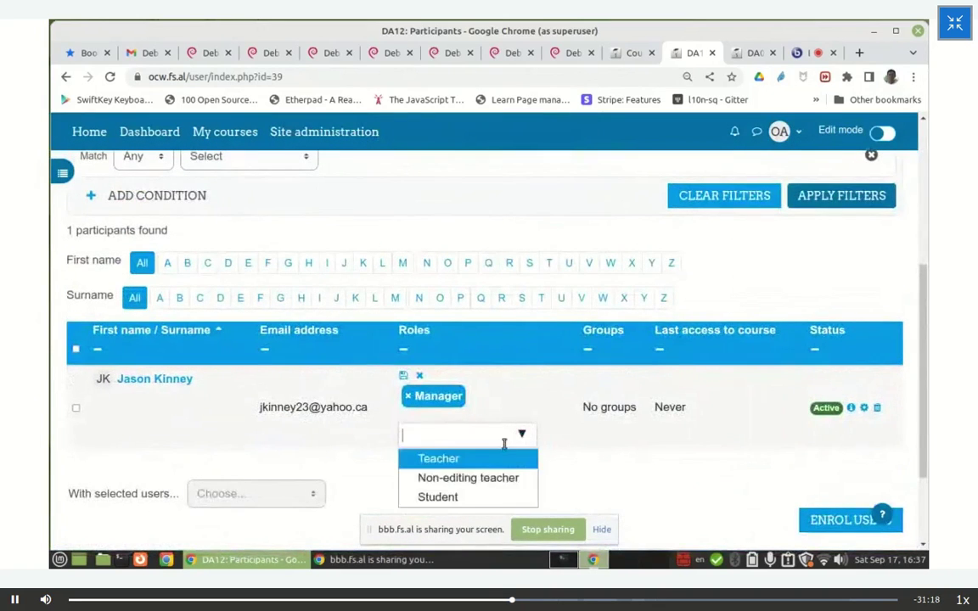
{"action": "left_click", "coordinate": [463, 459]}
{"action": "left_click", "coordinate": [403, 376]}
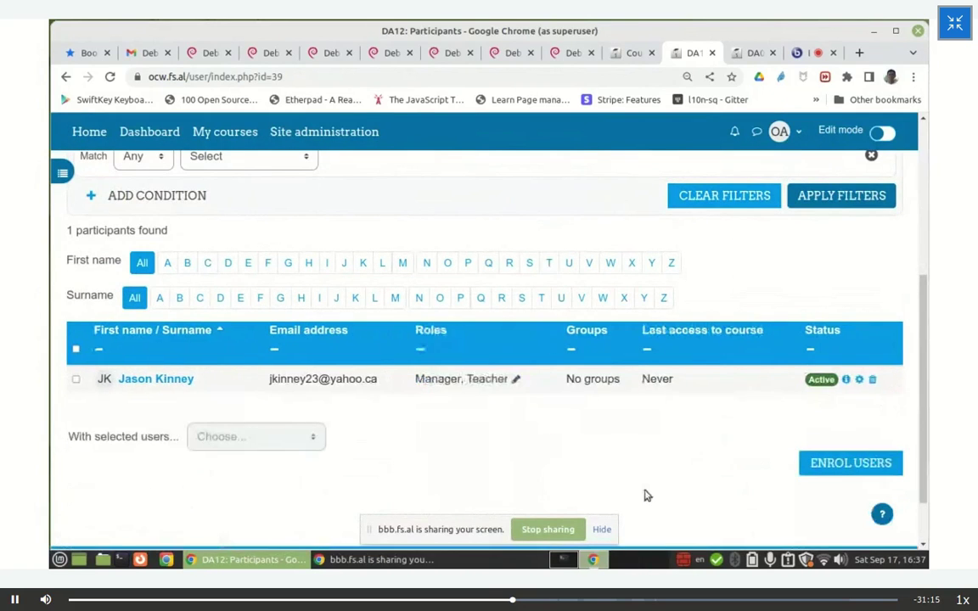
Close the DA12 participants page, look up the next teacher in the BigBlueButton meeting's user list, and return to course management.
{"action": "left_click", "coordinate": [712, 52]}
{"action": "left_click", "coordinate": [742, 52]}
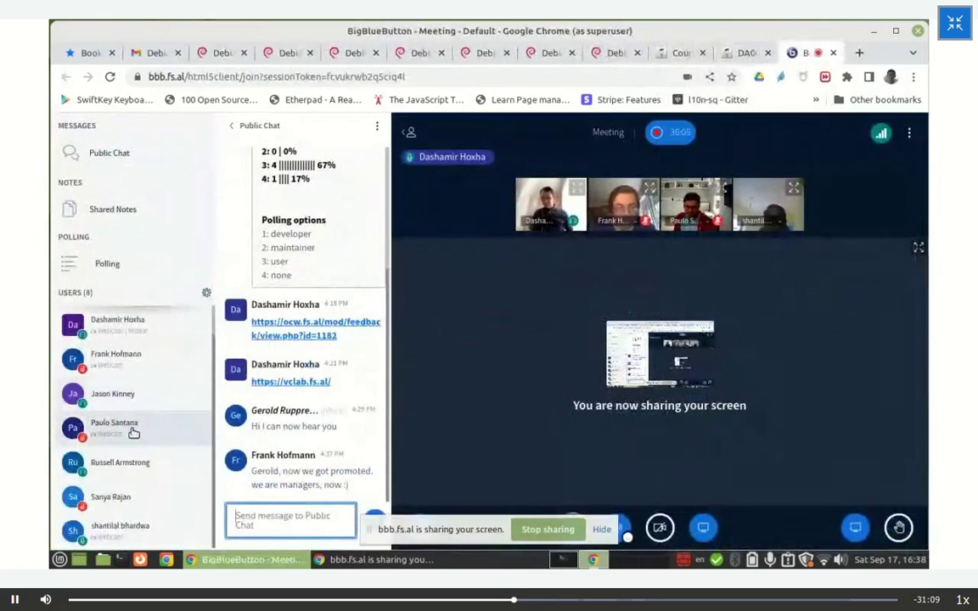
{"action": "left_click", "coordinate": [682, 52]}
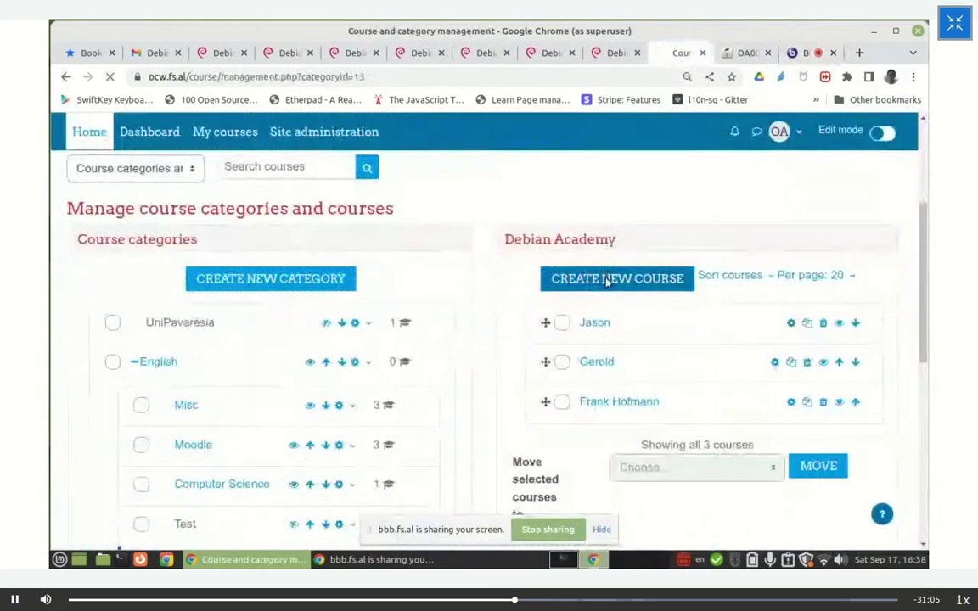
Create a Debian Academy course with the next teacher's full name as course full name and short name DA13, saving and returning.
{"action": "left_click", "coordinate": [607, 280]}
{"action": "left_click", "coordinate": [326, 448]}
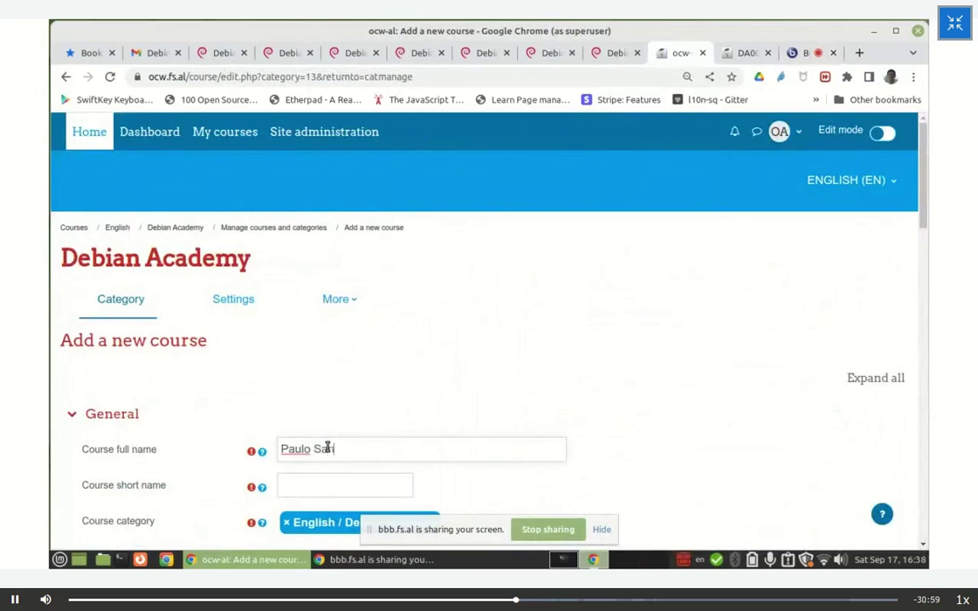
{"action": "scroll", "coordinate": [467, 380], "scroll_direction": "down", "scroll_amount": 4}
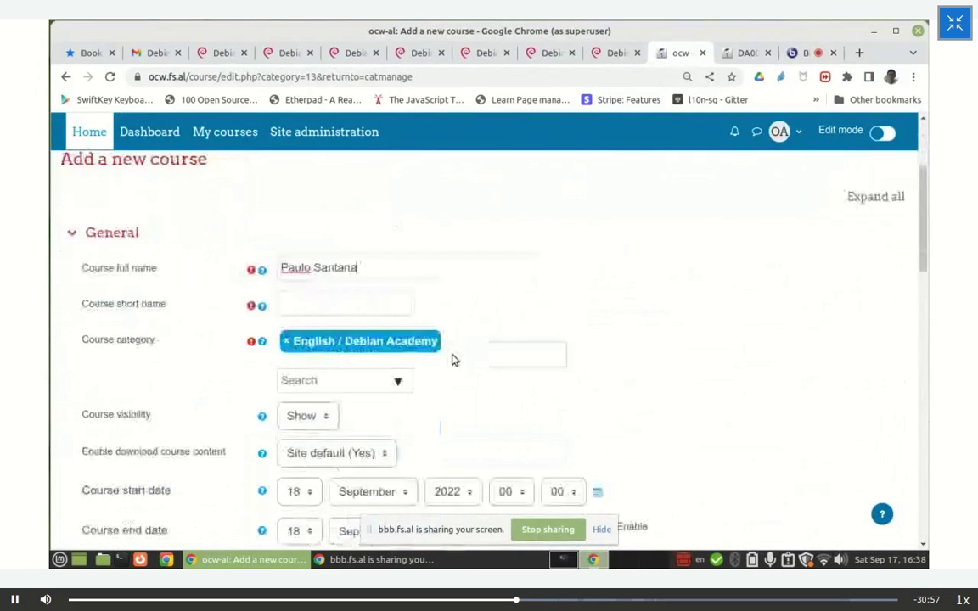
{"action": "left_click", "coordinate": [309, 301]}
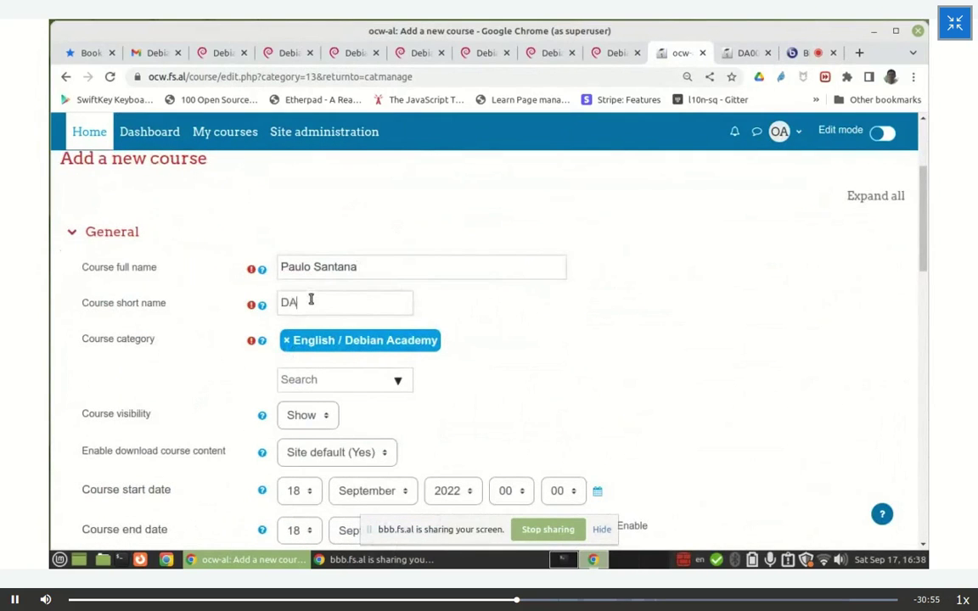
{"action": "scroll", "coordinate": [440, 341], "scroll_direction": "down", "scroll_amount": 3}
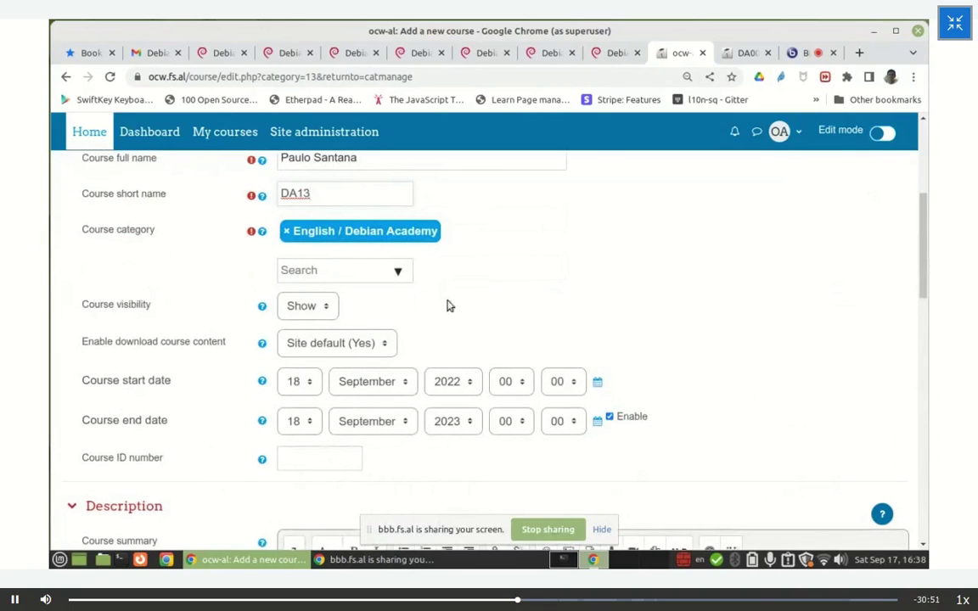
{"action": "scroll", "coordinate": [875, 260], "scroll_direction": "down", "scroll_amount": 20}
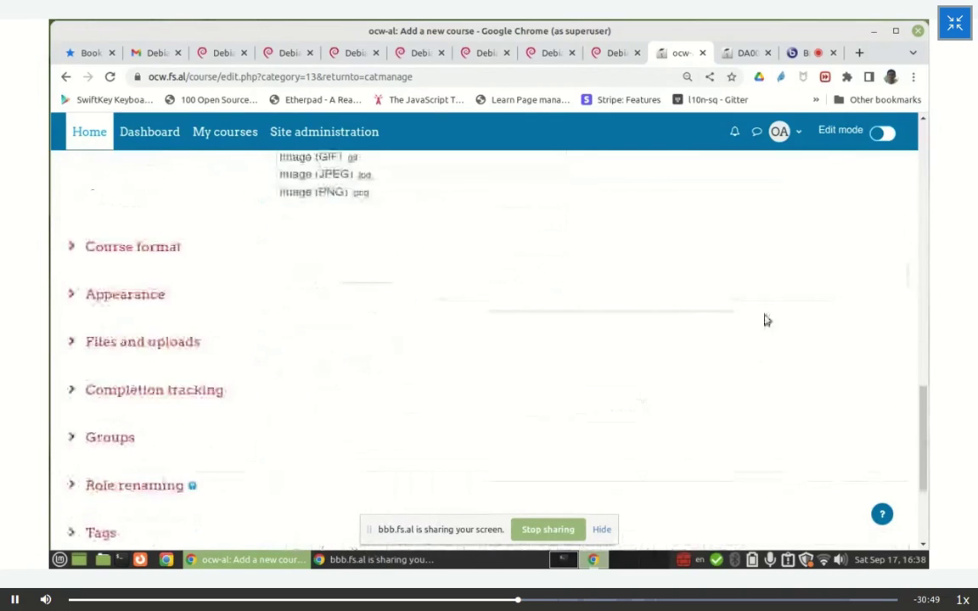
{"action": "scroll", "coordinate": [501, 323], "scroll_direction": "down", "scroll_amount": 5}
{"action": "left_click", "coordinate": [353, 379]}
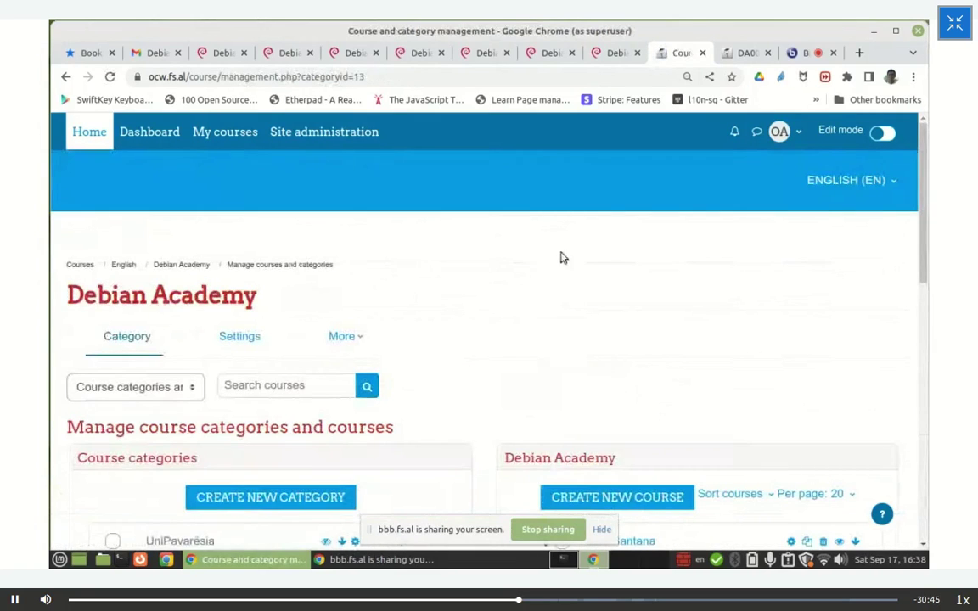
Open the settings of the new DA13 course in a separate browser tab and go to its participants.
{"action": "scroll", "coordinate": [692, 405], "scroll_direction": "down", "scroll_amount": 3}
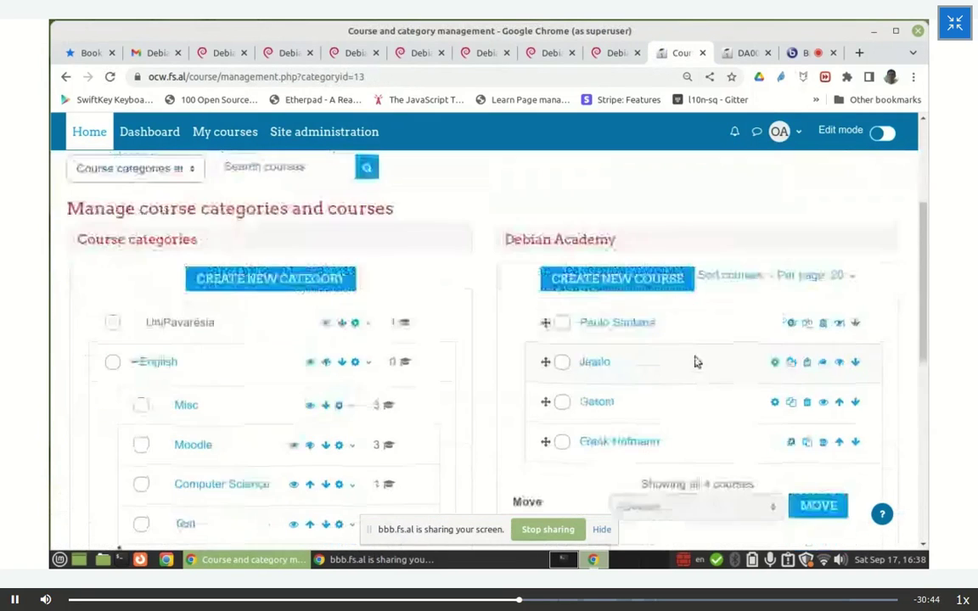
{"action": "right_click", "coordinate": [792, 325]}
{"action": "left_click", "coordinate": [803, 333]}
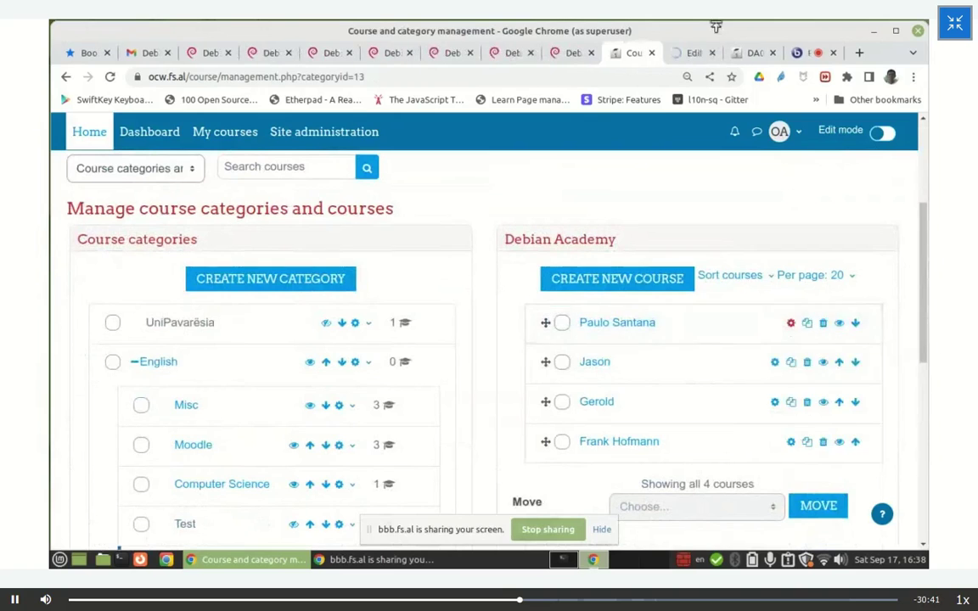
{"action": "left_click", "coordinate": [689, 53]}
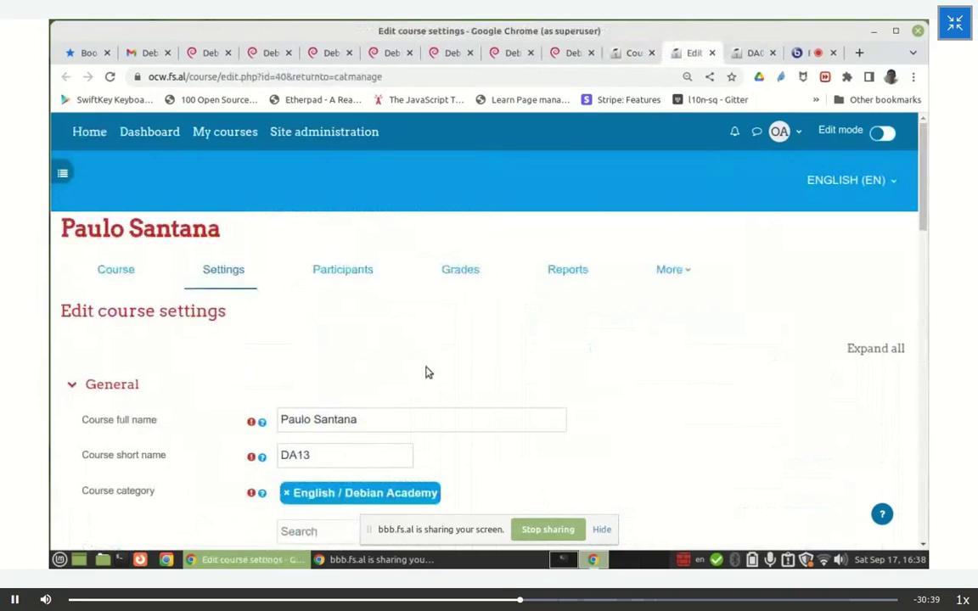
{"action": "scroll", "coordinate": [424, 366], "scroll_direction": "down", "scroll_amount": 2}
{"action": "scroll", "coordinate": [399, 356], "scroll_direction": "up", "scroll_amount": 2}
{"action": "left_click", "coordinate": [326, 273]}
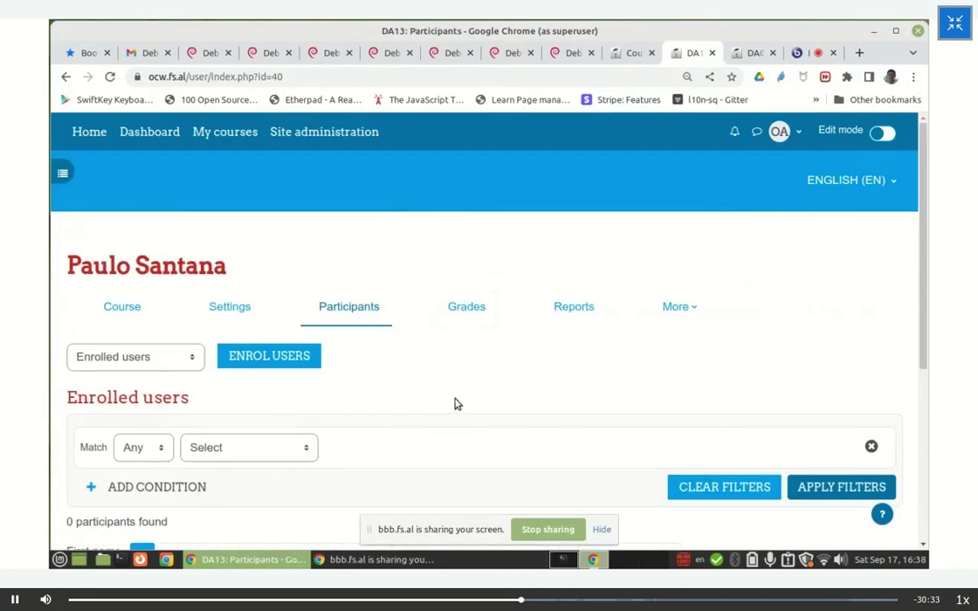
Find the DA13 course's teacher by first name and enrol them in the course with the Manager role.
{"action": "scroll", "coordinate": [454, 404], "scroll_direction": "down", "scroll_amount": 1}
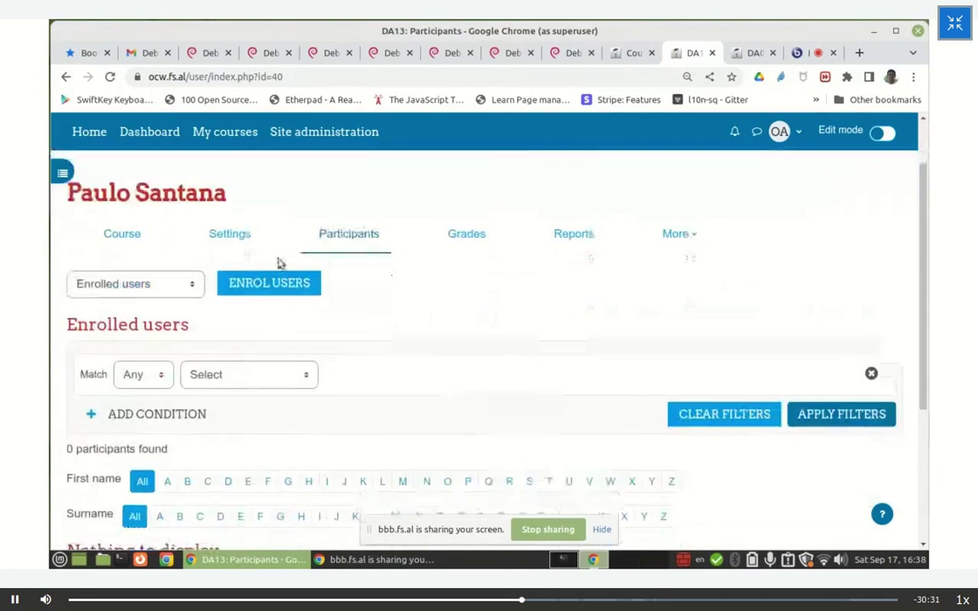
{"action": "left_click", "coordinate": [271, 284]}
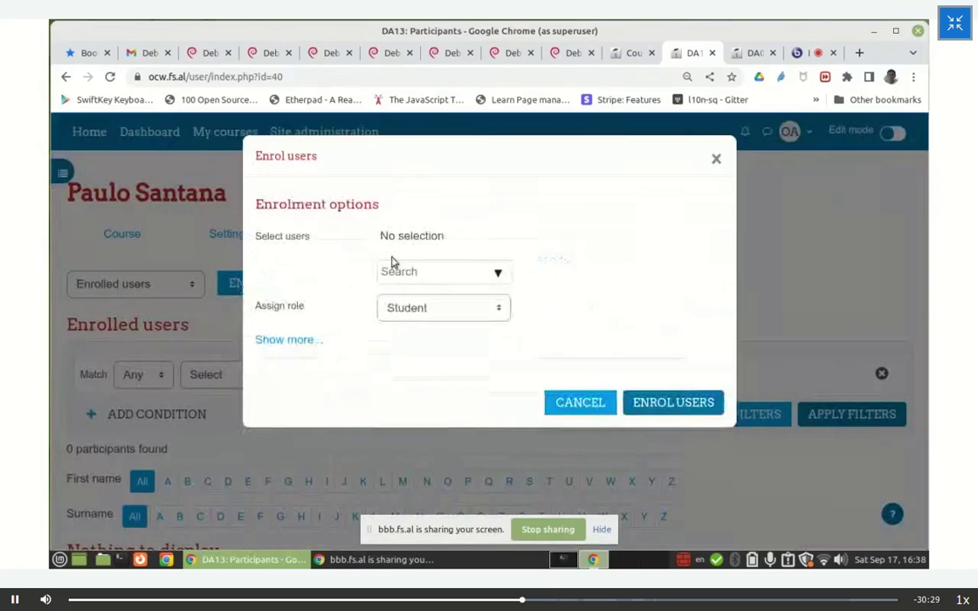
{"action": "type", "text": "Pau"}
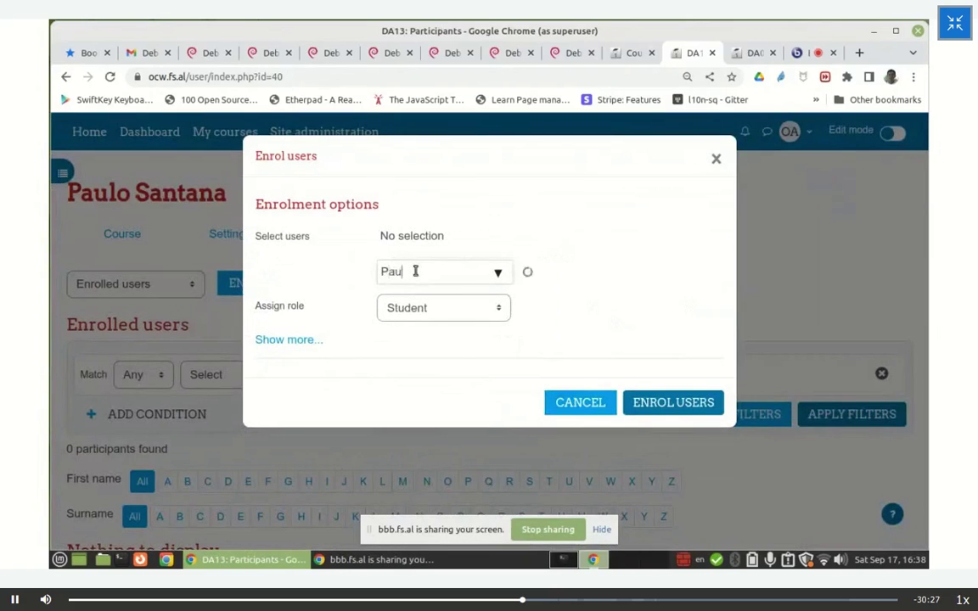
{"action": "type", "text": "lo"}
{"action": "left_click", "coordinate": [459, 303]}
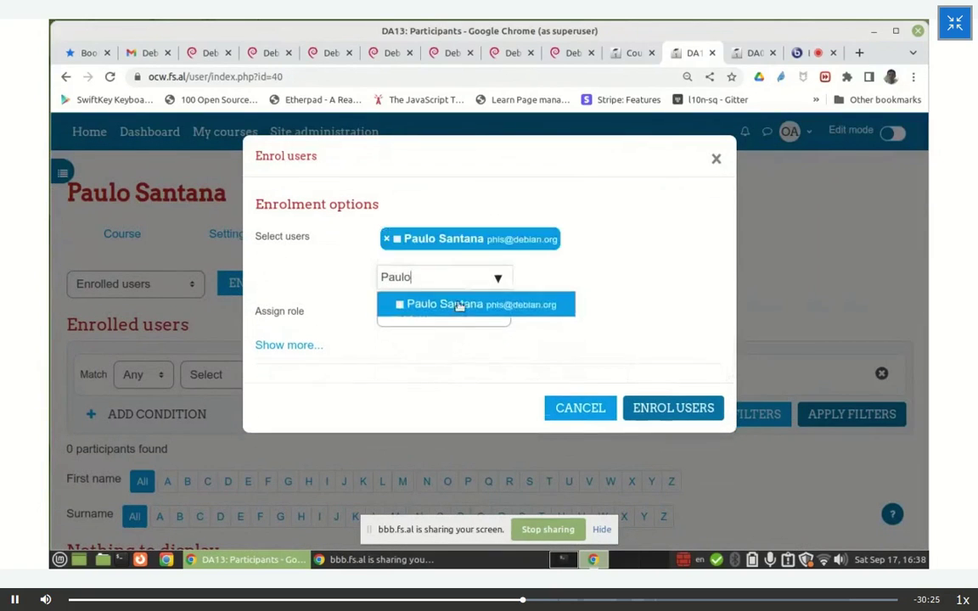
{"action": "left_click", "coordinate": [463, 316]}
{"action": "left_click", "coordinate": [440, 336]}
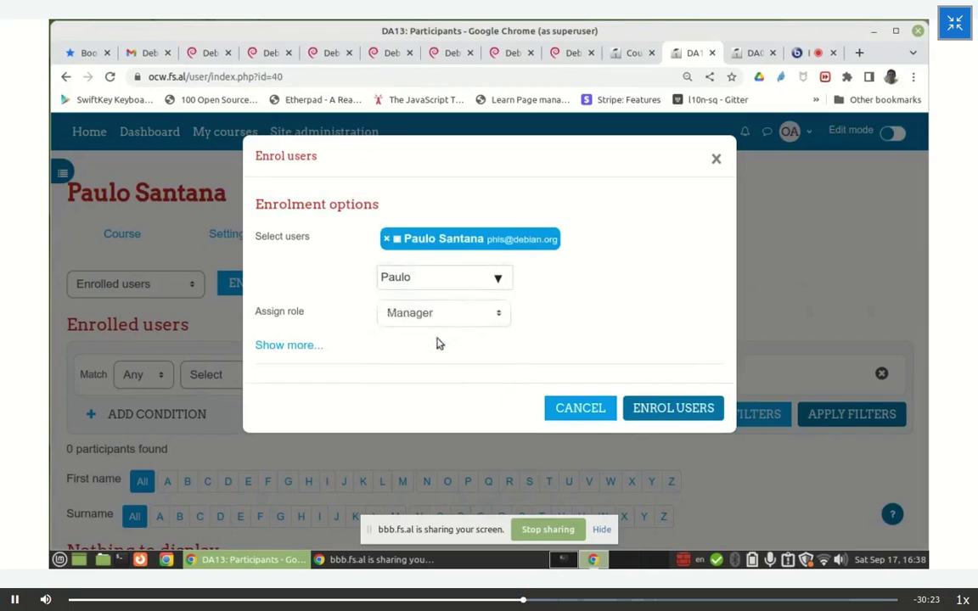
{"action": "left_click", "coordinate": [661, 410]}
Give the enrolled manager of the DA13 course the additional Teacher role and save it.
{"action": "scroll", "coordinate": [594, 348], "scroll_direction": "down", "scroll_amount": 3}
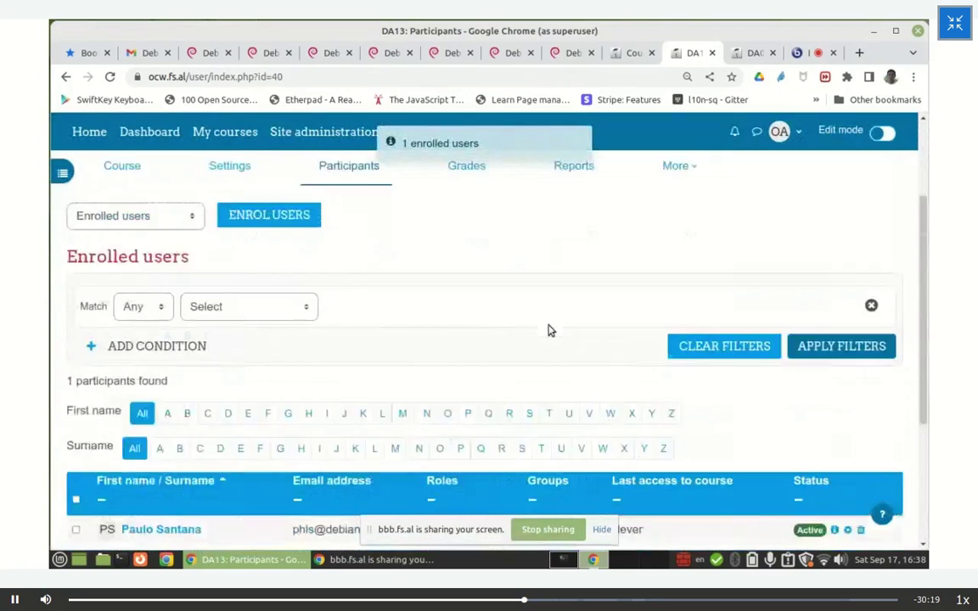
{"action": "left_click", "coordinate": [481, 452]}
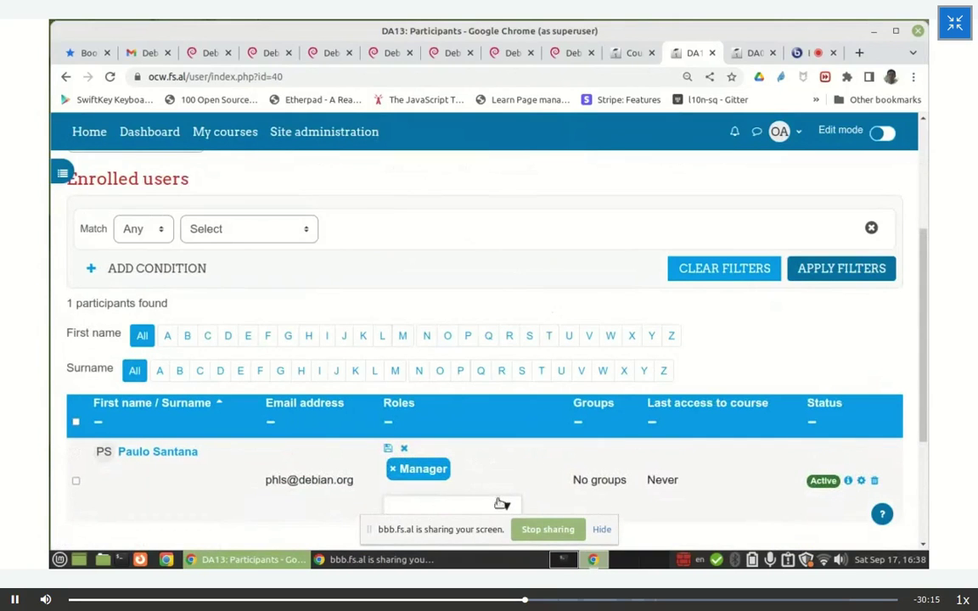
{"action": "scroll", "coordinate": [499, 450], "scroll_direction": "down", "scroll_amount": 2}
{"action": "left_click", "coordinate": [506, 398]}
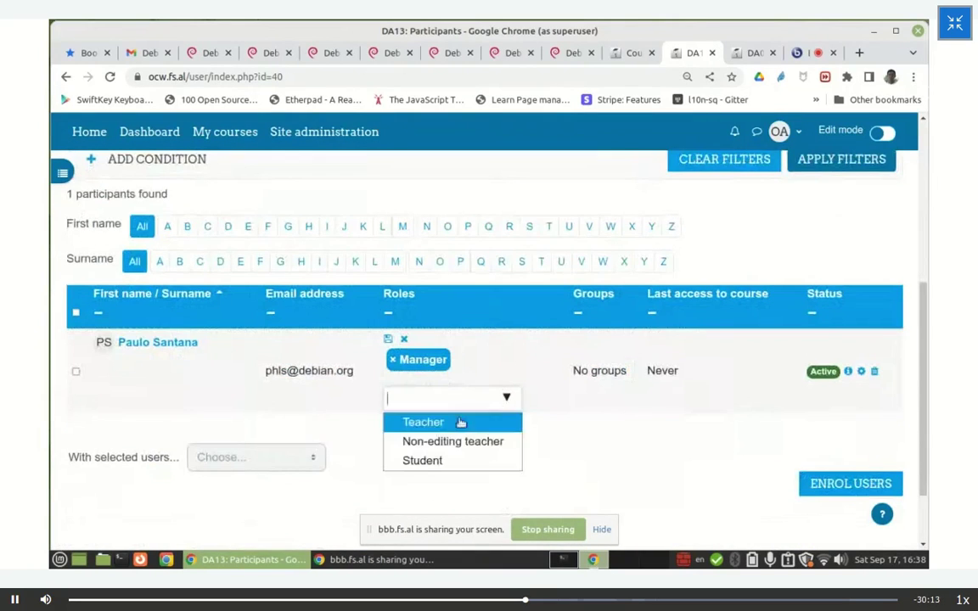
{"action": "left_click", "coordinate": [441, 425]}
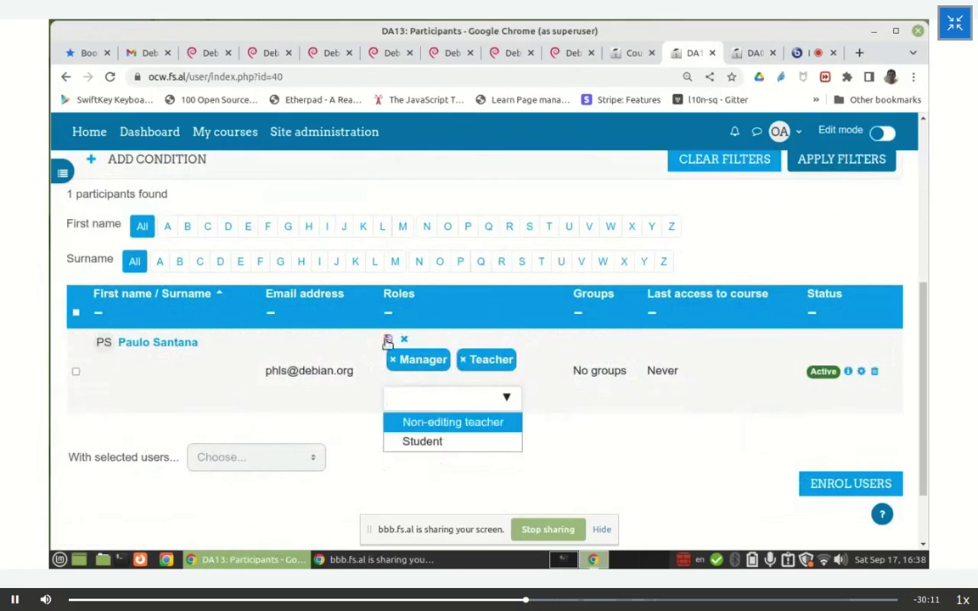
{"action": "left_click", "coordinate": [389, 340]}
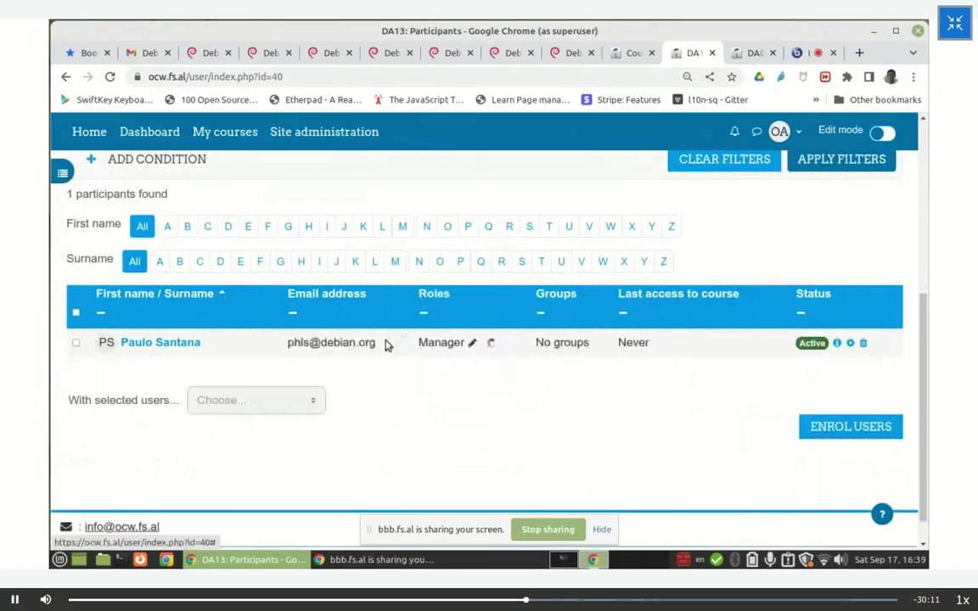
Close the DA13 participants page and review the Debian Academy course list in course management.
{"action": "left_click", "coordinate": [711, 54]}
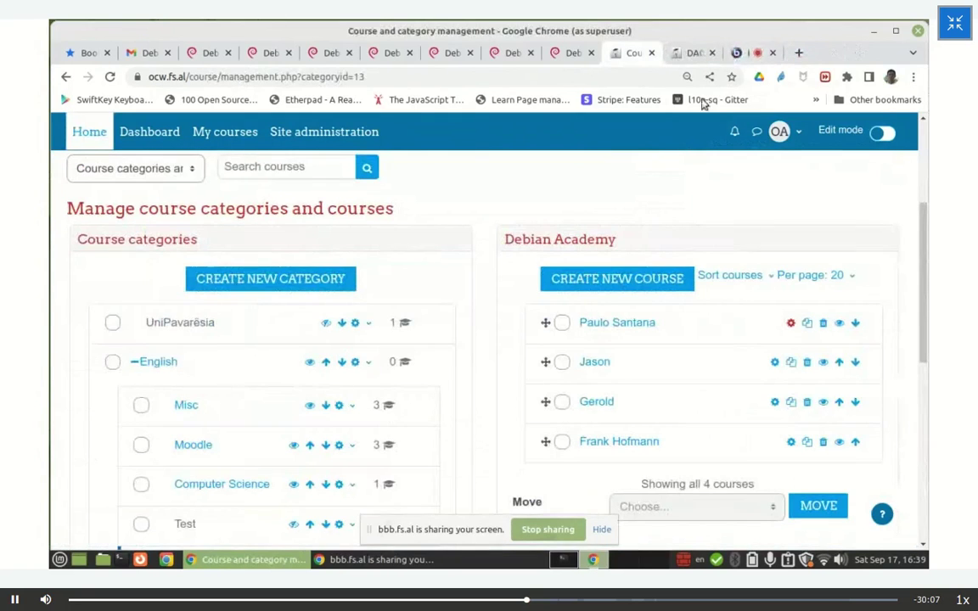
{"action": "scroll", "coordinate": [474, 240], "scroll_direction": "up", "scroll_amount": 2}
{"action": "scroll", "coordinate": [475, 240], "scroll_direction": "down", "scroll_amount": 2}
{"action": "scroll", "coordinate": [476, 241], "scroll_direction": "down", "scroll_amount": 3}
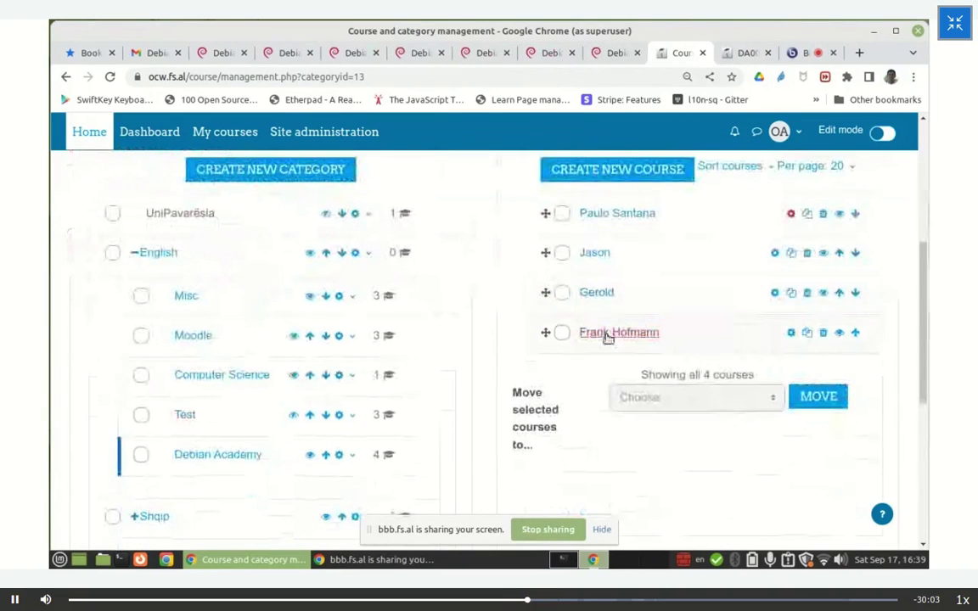
{"action": "right_click", "coordinate": [607, 336]}
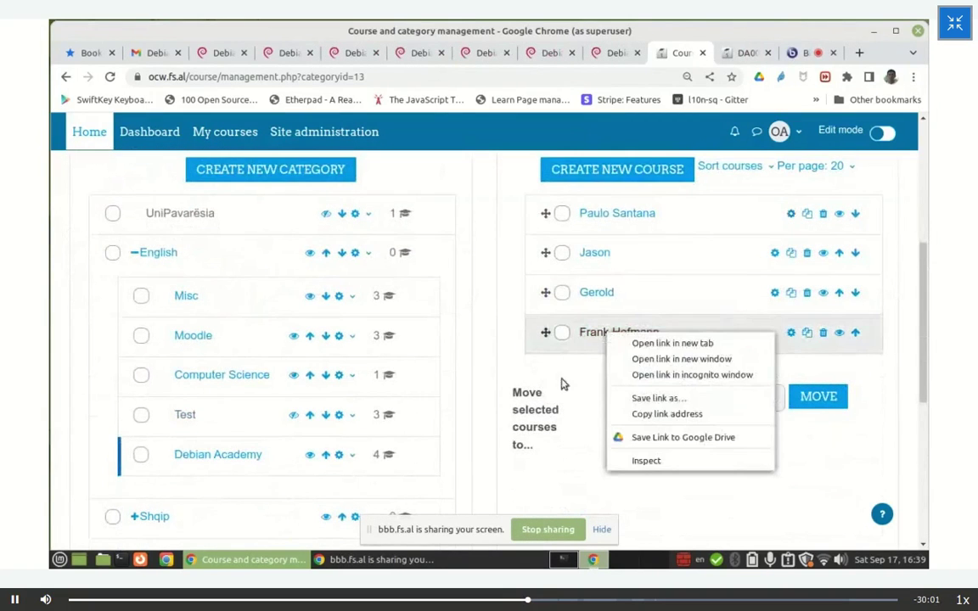
{"action": "key", "text": "Escape"}
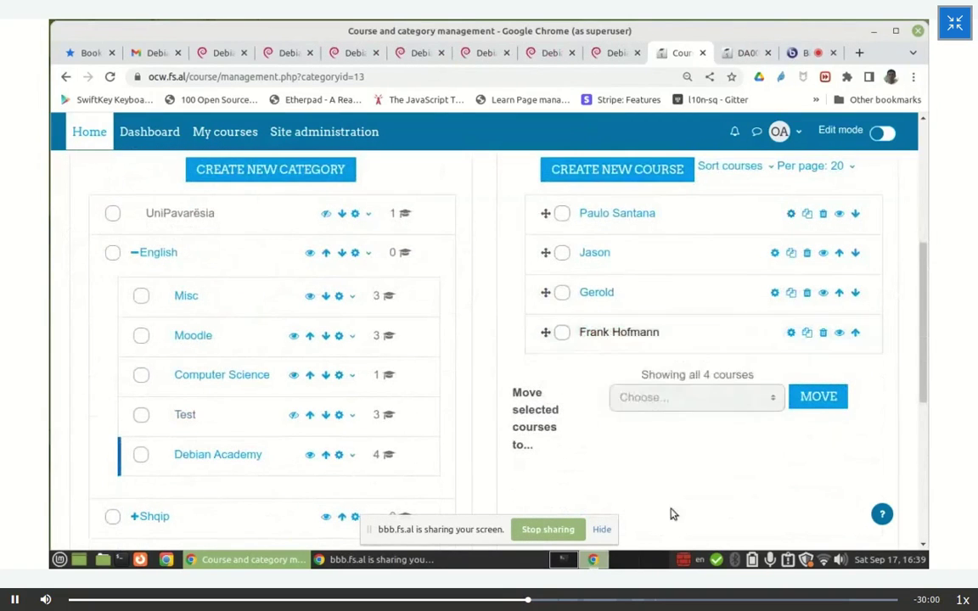
Open the settings of the DA10 course in a separate browser tab and review the roles of its participants.
{"action": "right_click", "coordinate": [791, 333]}
{"action": "left_click", "coordinate": [798, 341]}
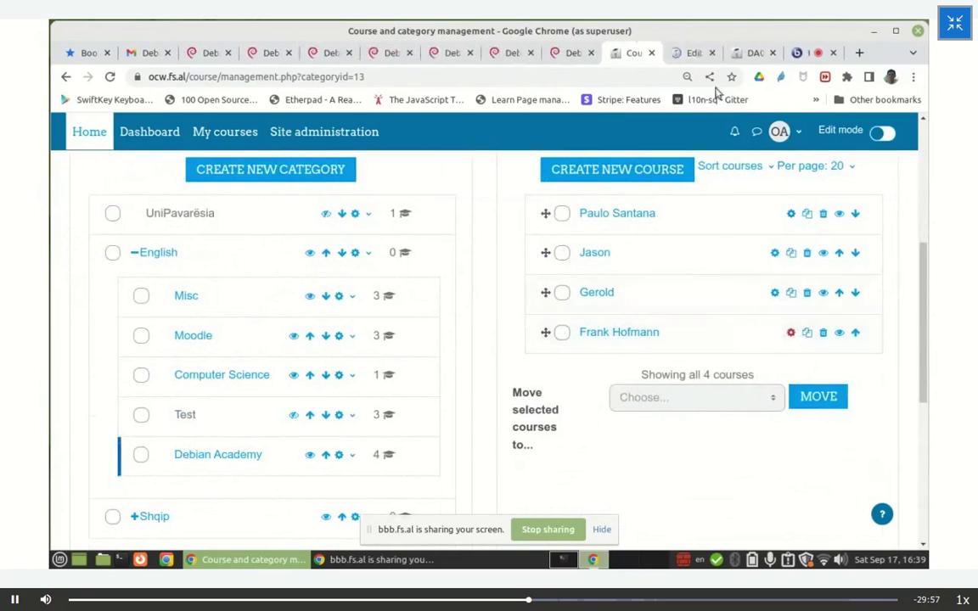
{"action": "left_click", "coordinate": [694, 54]}
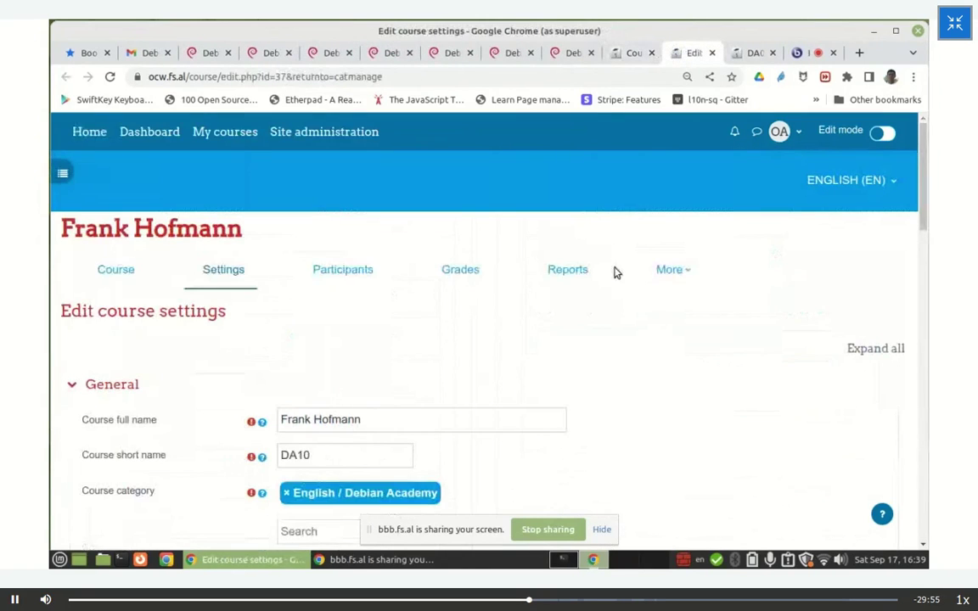
{"action": "left_click", "coordinate": [352, 278]}
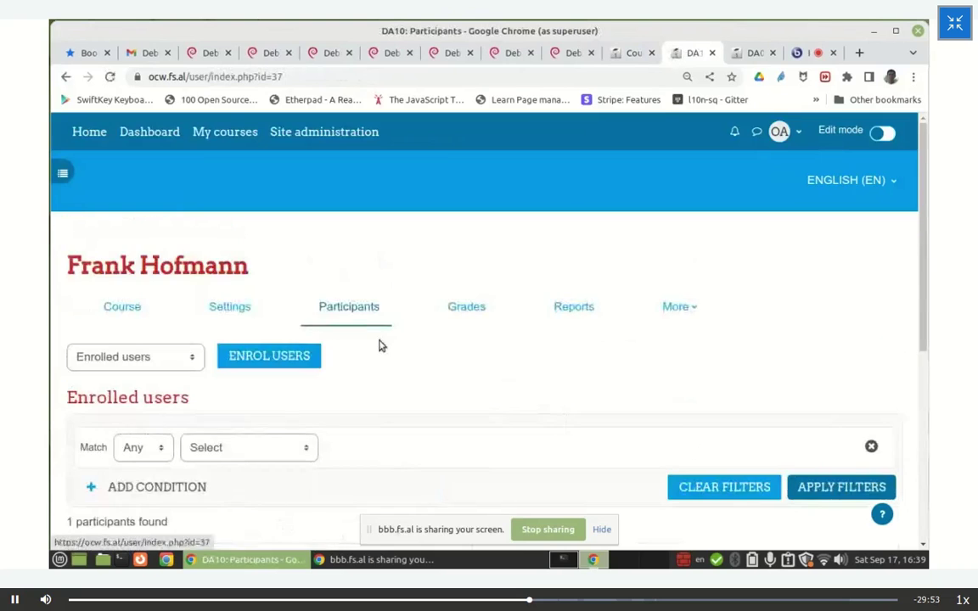
{"action": "scroll", "coordinate": [383, 351], "scroll_direction": "down", "scroll_amount": 5}
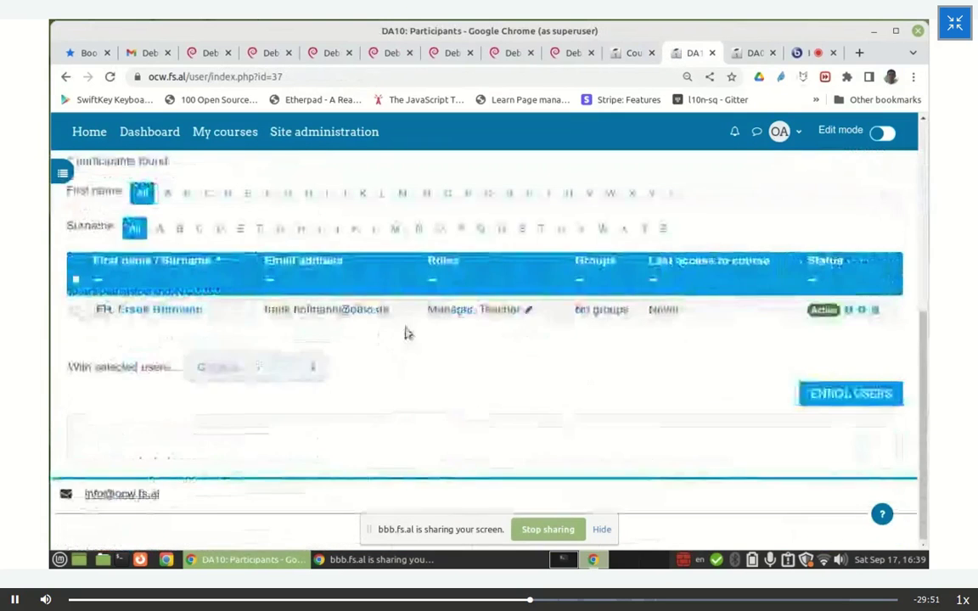
{"action": "scroll", "coordinate": [416, 343], "scroll_direction": "up", "scroll_amount": 5}
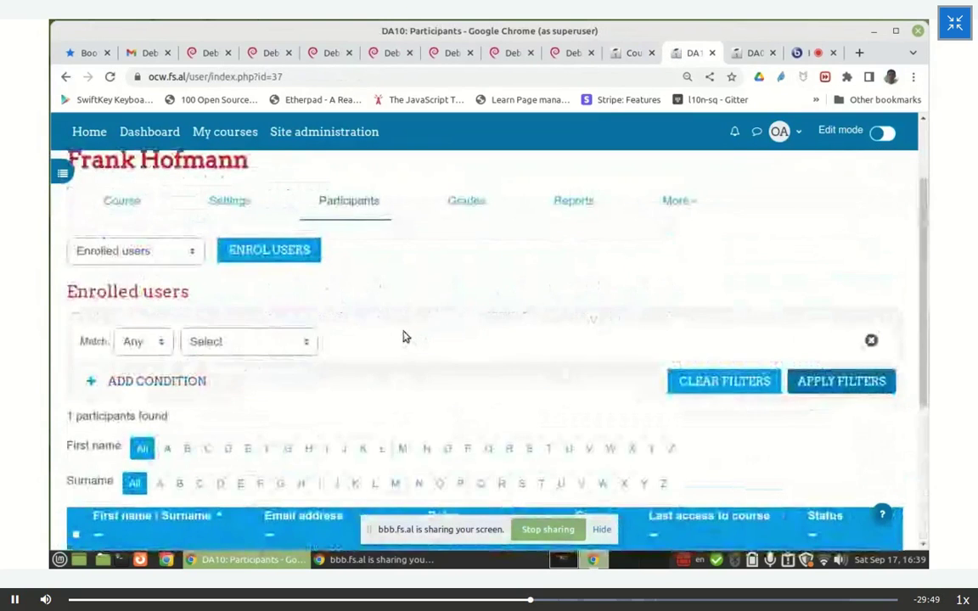
{"action": "scroll", "coordinate": [408, 338], "scroll_direction": "down", "scroll_amount": 3}
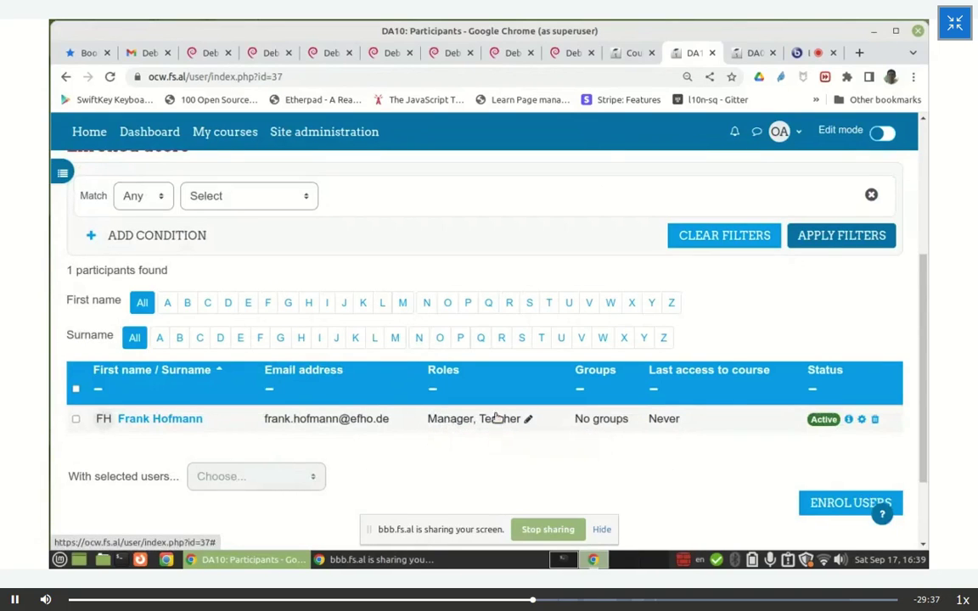
{"action": "scroll", "coordinate": [403, 244], "scroll_direction": "up", "scroll_amount": 3}
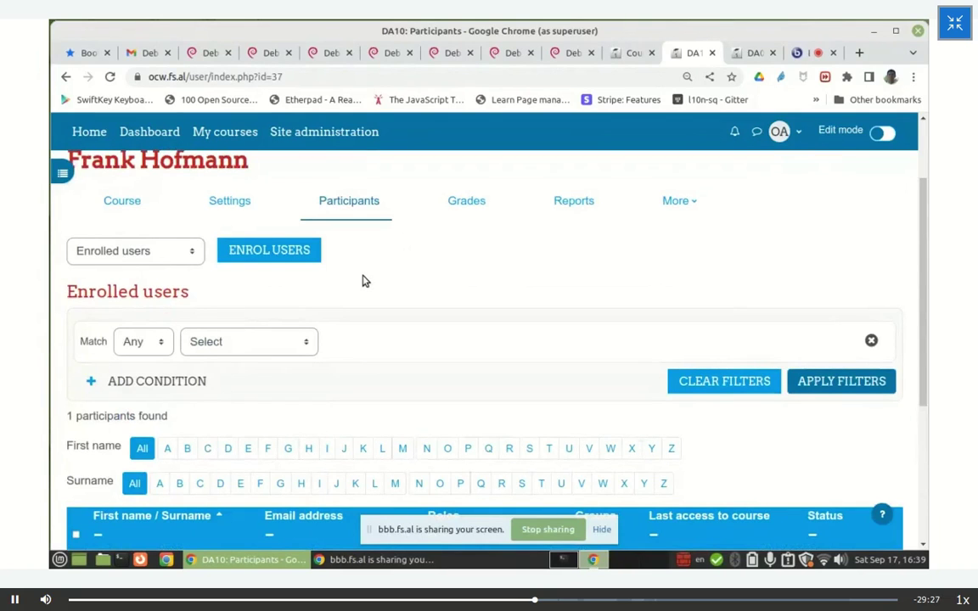
{"action": "scroll", "coordinate": [365, 284], "scroll_direction": "up", "scroll_amount": 1}
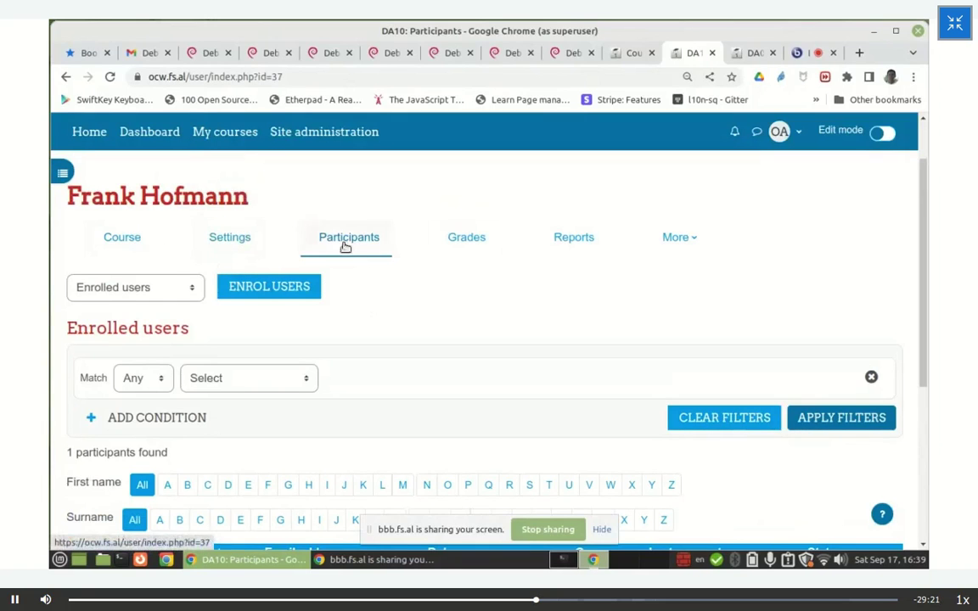
Start enrolling users in the DA10 course and select another course's teacher by searching for their first name.
{"action": "left_click", "coordinate": [263, 286]}
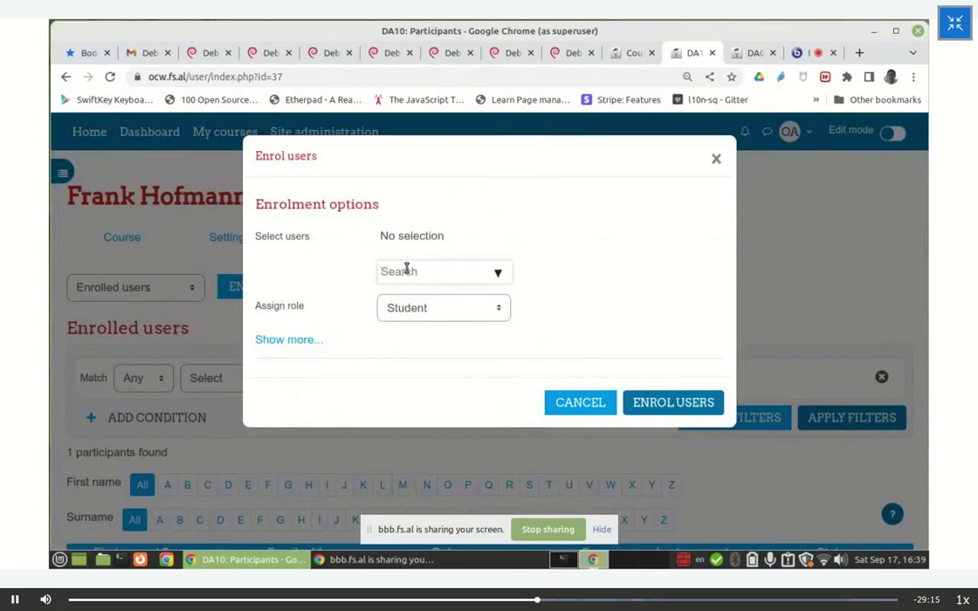
{"action": "type", "text": "Gera"}
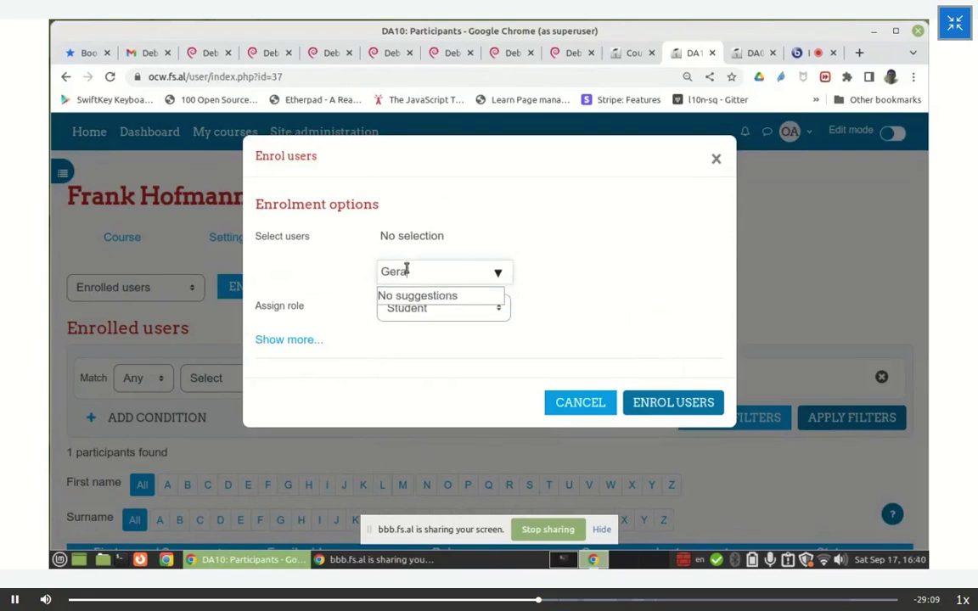
{"action": "key", "text": "BackSpace"}
{"action": "key", "text": "BackSpace"}
{"action": "key", "text": "BackSpace"}
{"action": "key", "text": "BackSpace"}
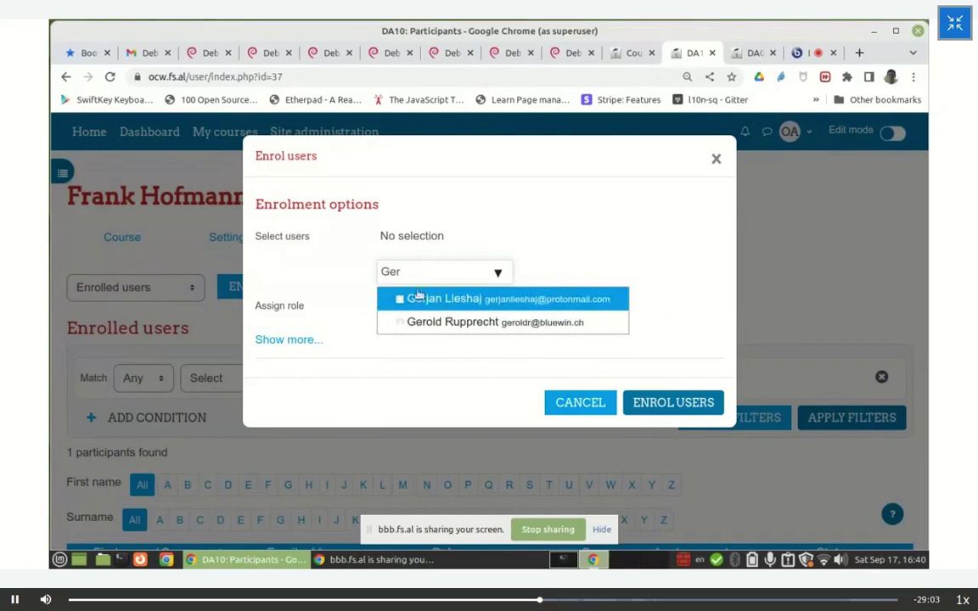
{"action": "left_click", "coordinate": [434, 328]}
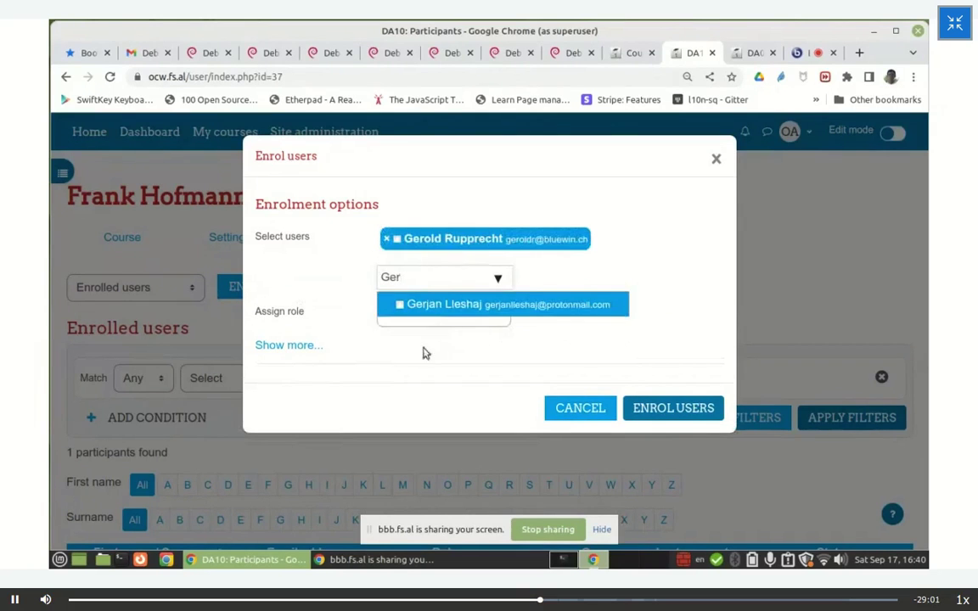
{"action": "key", "text": "BackSpace"}
{"action": "key", "text": "BackSpace"}
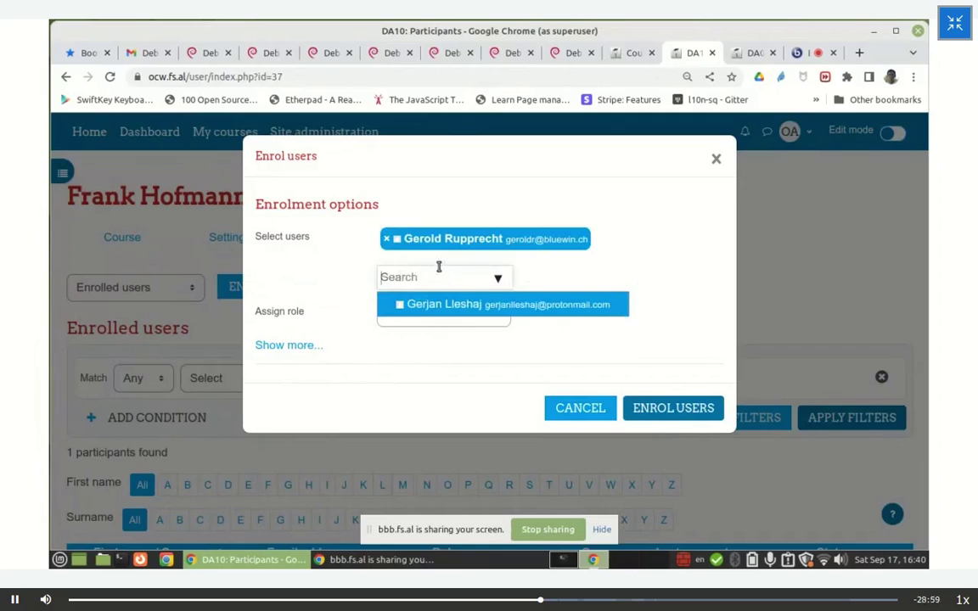
Enrol the selected user in the DA10 course with the Teacher role and check the participants list.
{"action": "left_click", "coordinate": [429, 320]}
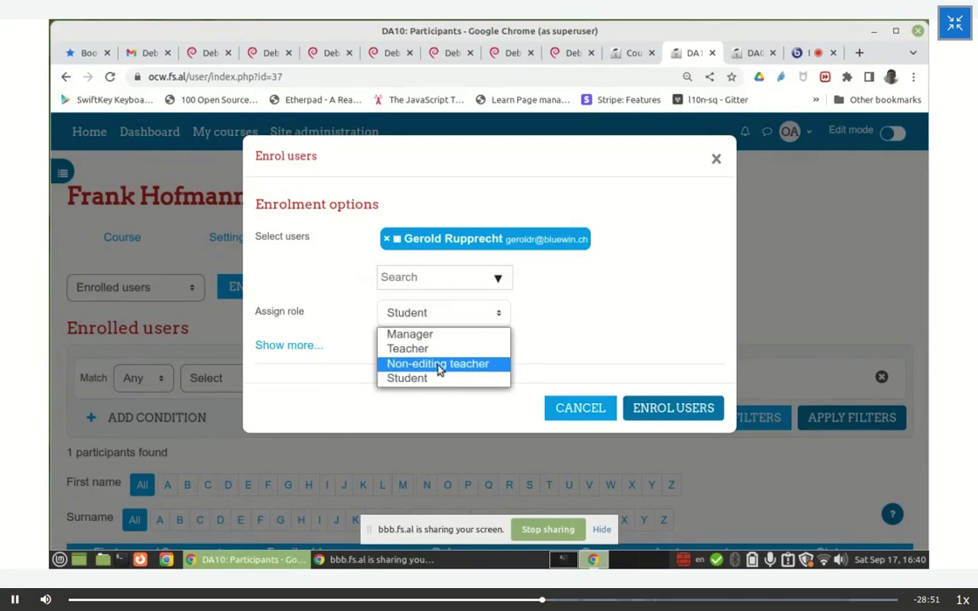
{"action": "left_click", "coordinate": [417, 350]}
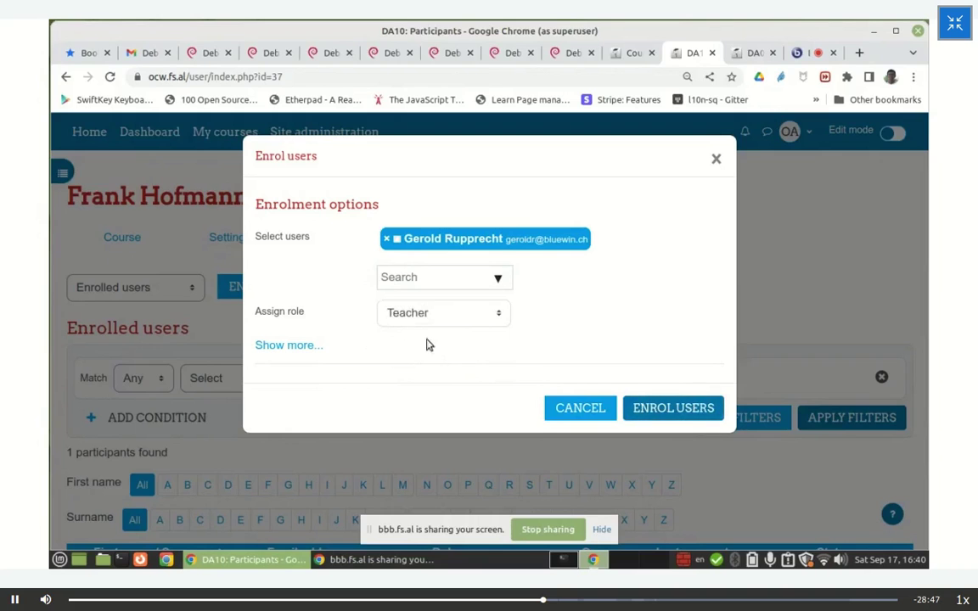
{"action": "left_click", "coordinate": [676, 409]}
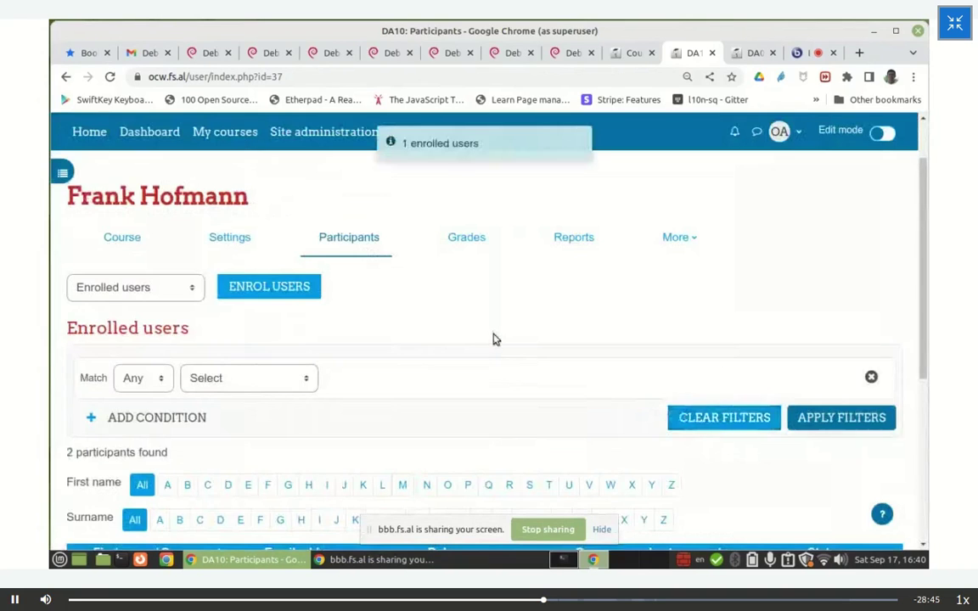
{"action": "scroll", "coordinate": [494, 339], "scroll_direction": "down", "scroll_amount": 4}
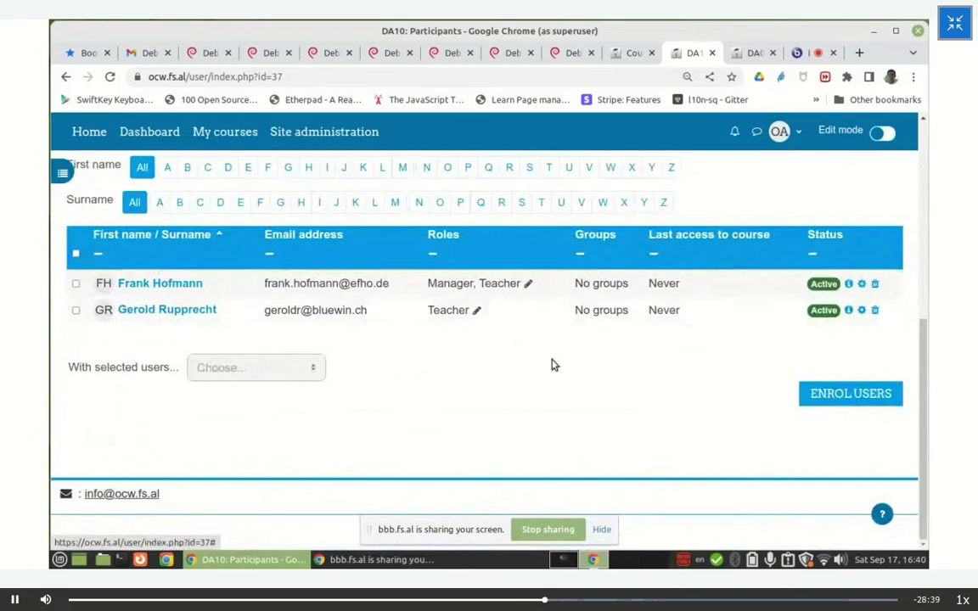
{"action": "scroll", "coordinate": [539, 365], "scroll_direction": "up", "scroll_amount": 3}
{"action": "scroll", "coordinate": [544, 336], "scroll_direction": "up", "scroll_amount": 1}
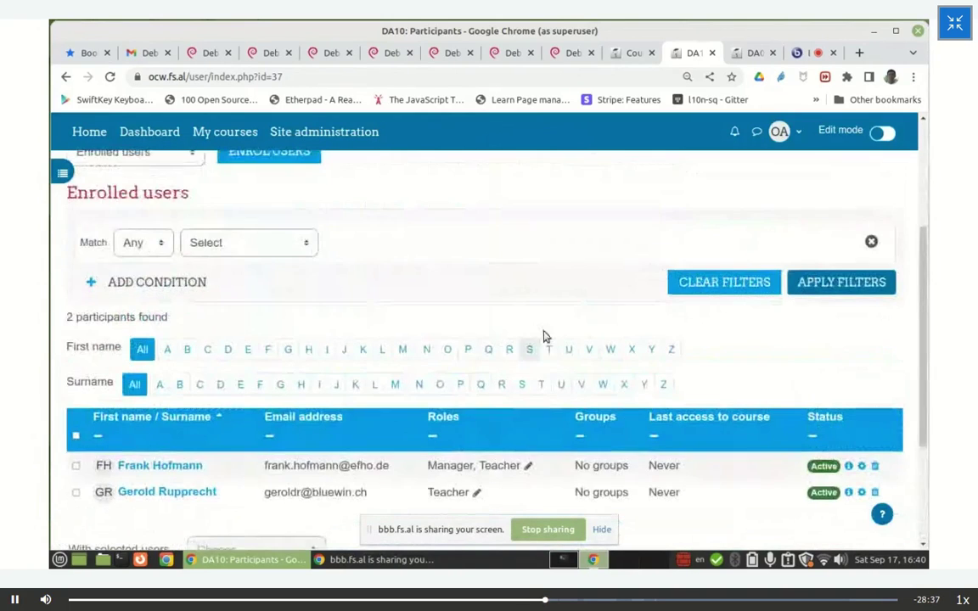
Check the BigBlueButton user list, and create a Debian Academy course in Moodle named after the next participant, with short name DA14.
{"action": "left_click", "coordinate": [798, 54]}
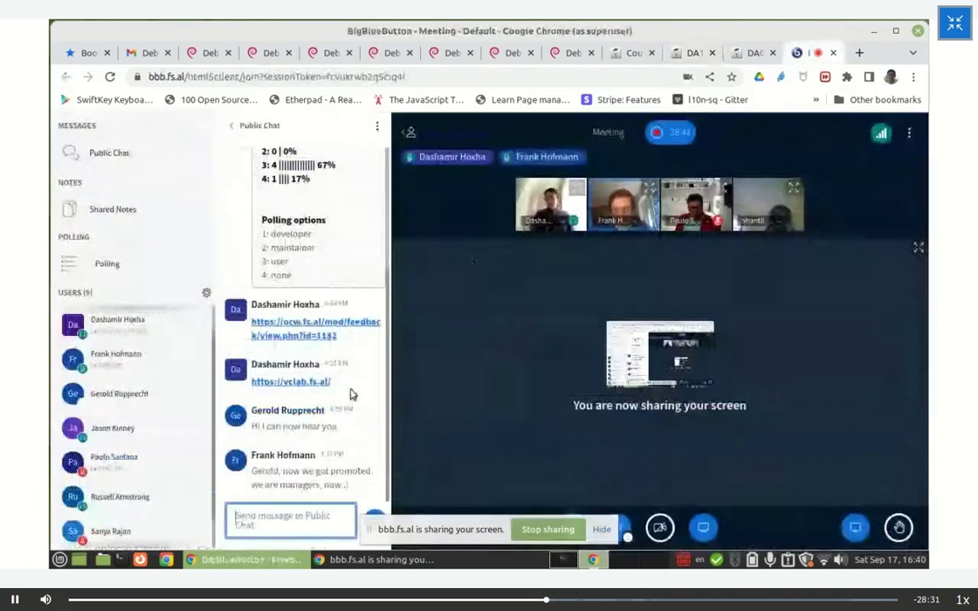
{"action": "scroll", "coordinate": [184, 371], "scroll_direction": "down", "scroll_amount": 1}
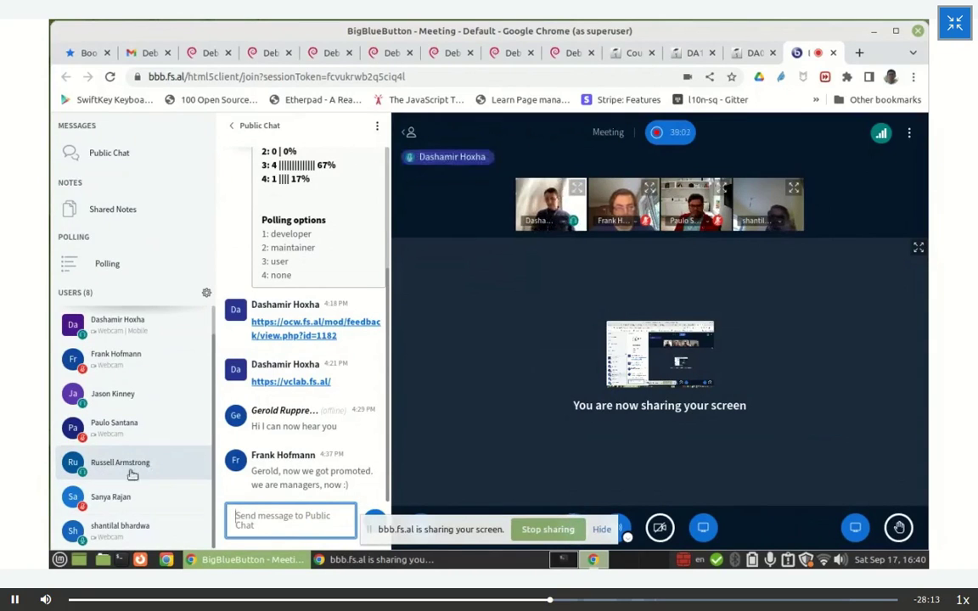
{"action": "left_click", "coordinate": [635, 54]}
{"action": "left_click", "coordinate": [567, 161]}
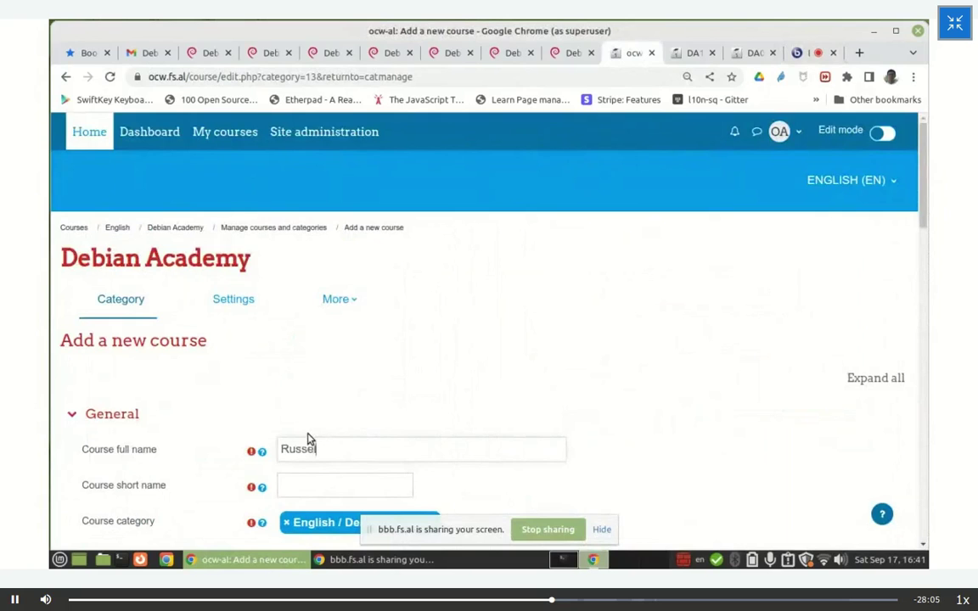
{"action": "scroll", "coordinate": [474, 391], "scroll_direction": "down", "scroll_amount": 3}
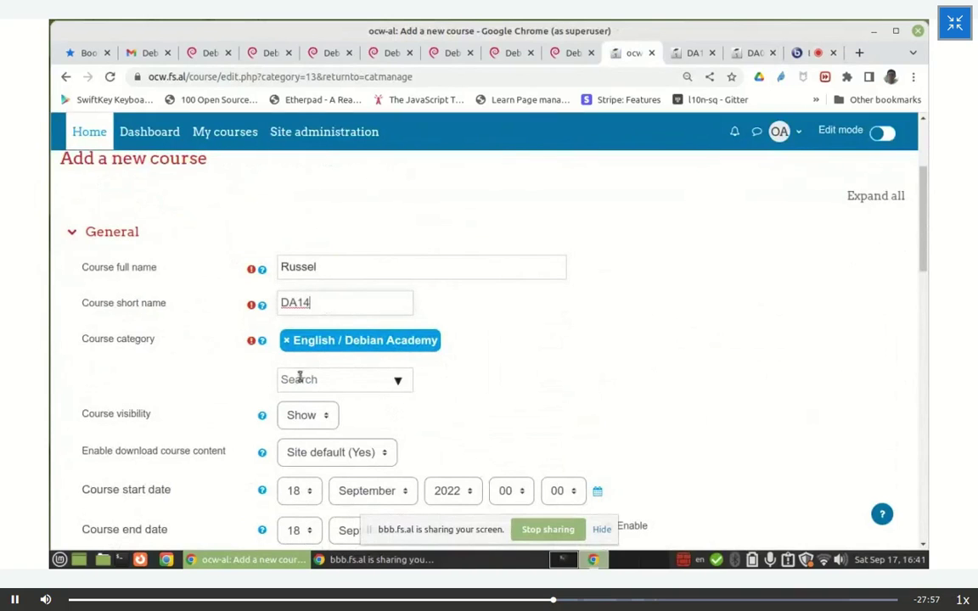
{"action": "scroll", "coordinate": [927, 280], "scroll_direction": "down", "scroll_amount": 6}
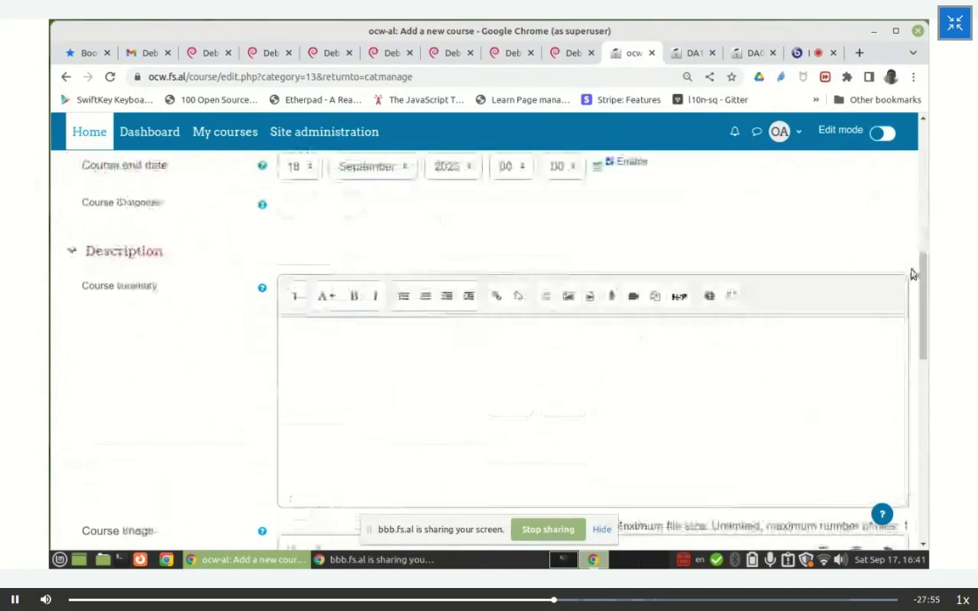
{"action": "scroll", "coordinate": [927, 288], "scroll_direction": "down", "scroll_amount": 12}
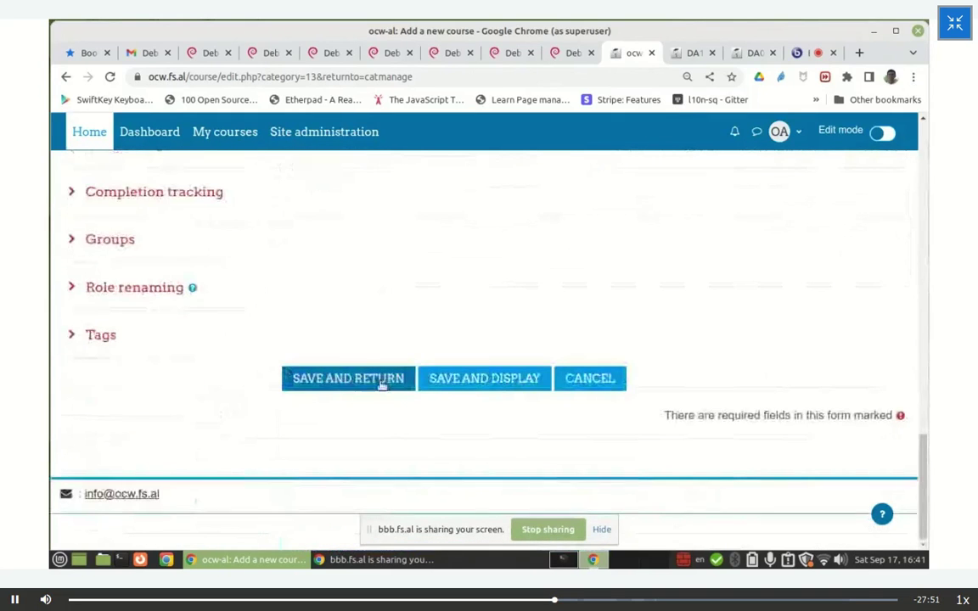
{"action": "left_click", "coordinate": [378, 378]}
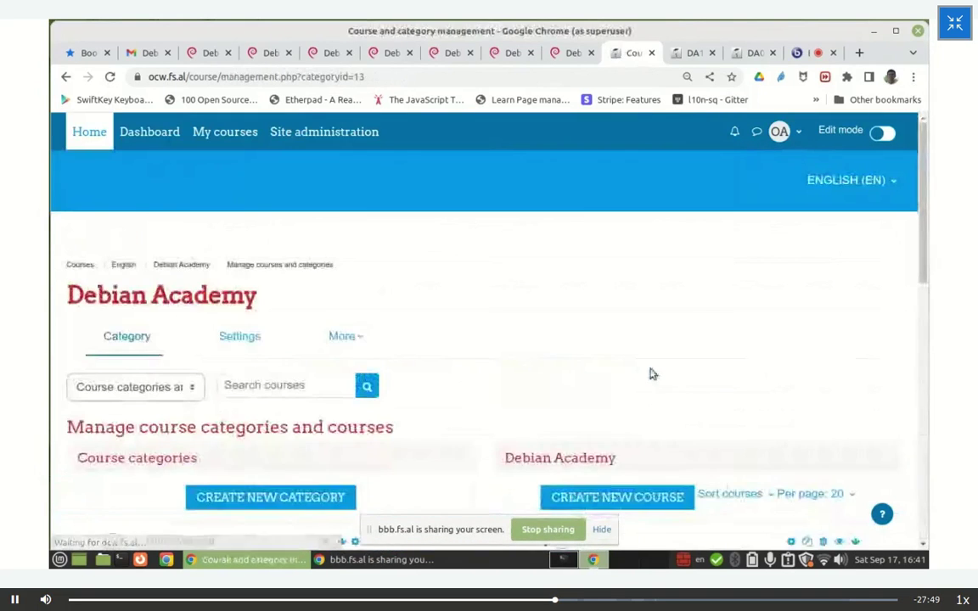
Open the settings of the new DA14 course in a separate browser tab and go to its participants.
{"action": "scroll", "coordinate": [650, 370], "scroll_direction": "down", "scroll_amount": 5}
{"action": "scroll", "coordinate": [763, 195], "scroll_direction": "up", "scroll_amount": 1}
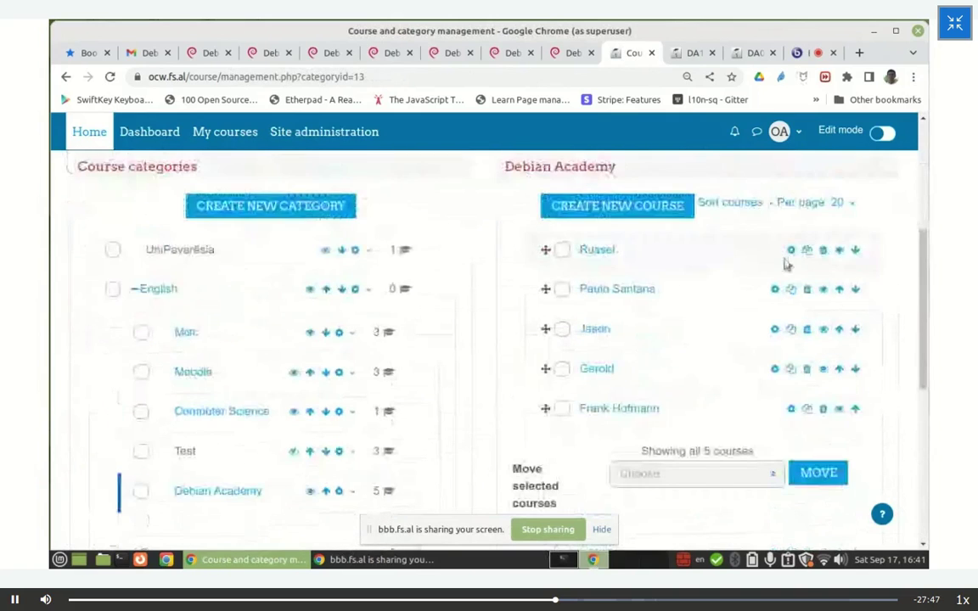
{"action": "right_click", "coordinate": [791, 252]}
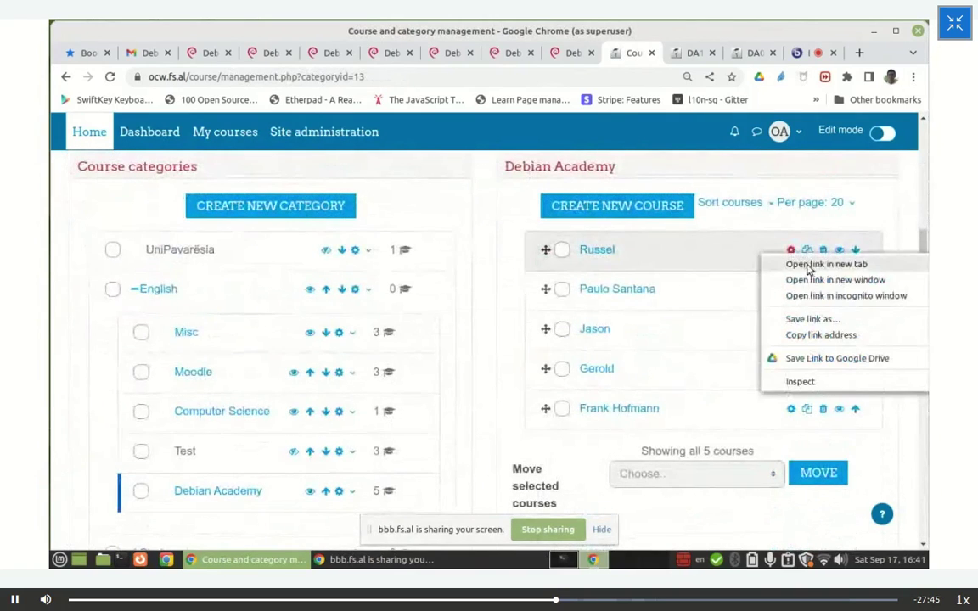
{"action": "left_click", "coordinate": [815, 264]}
{"action": "left_click", "coordinate": [648, 55]}
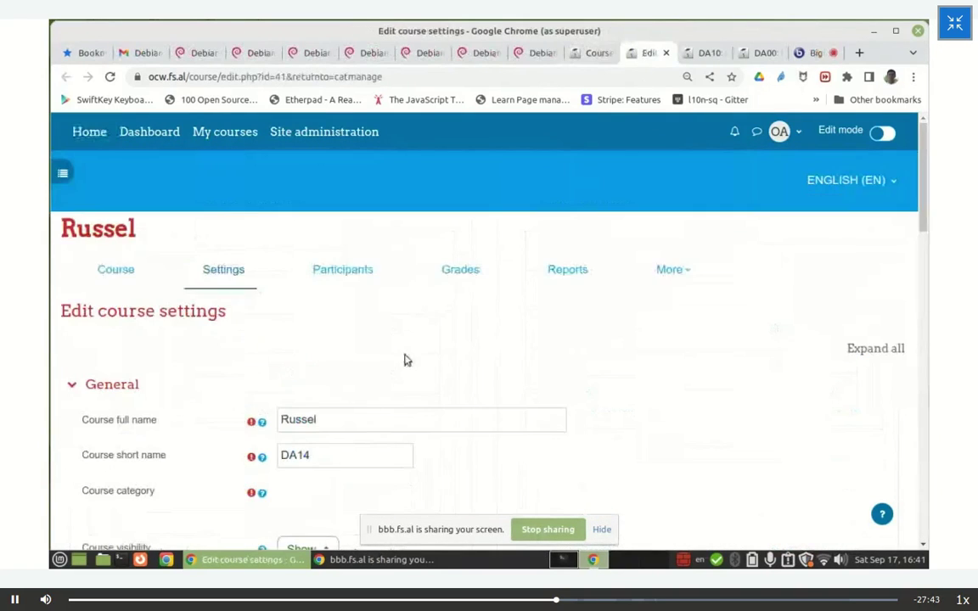
{"action": "left_click", "coordinate": [344, 271]}
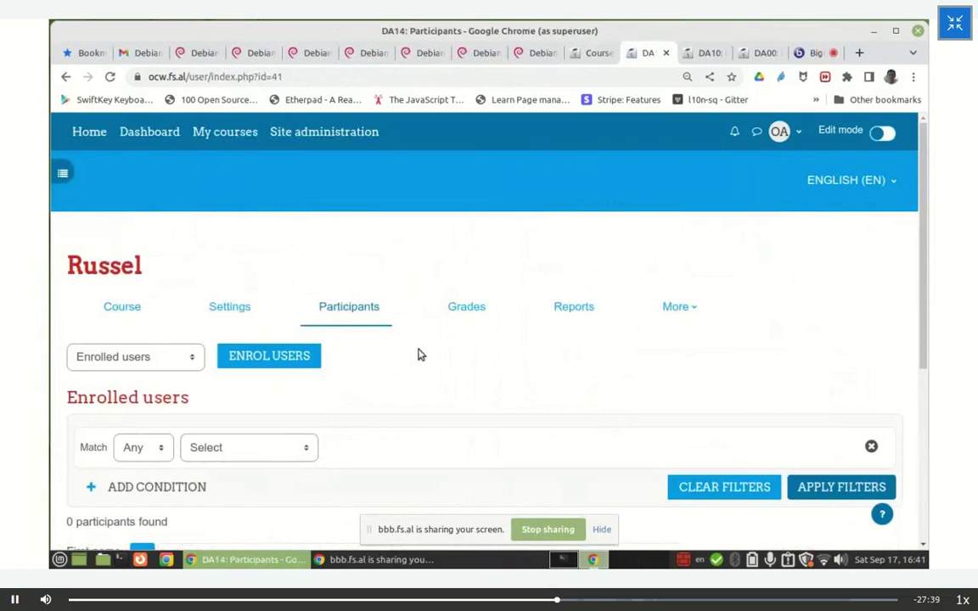
Find the DA14 course's teacher by first name and enrol them in the course with the Manager role.
{"action": "left_click", "coordinate": [291, 356]}
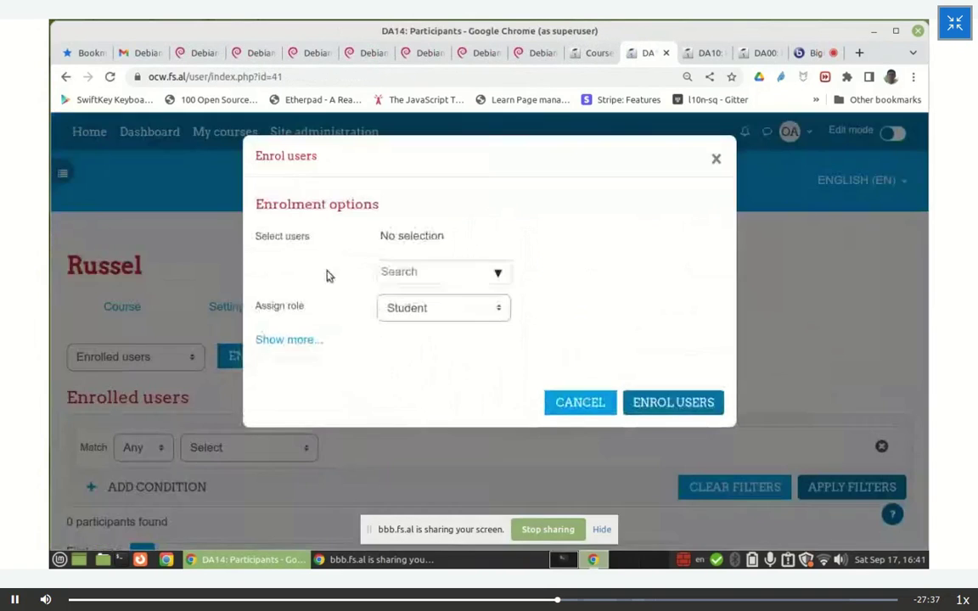
{"action": "type", "text": "Russ"}
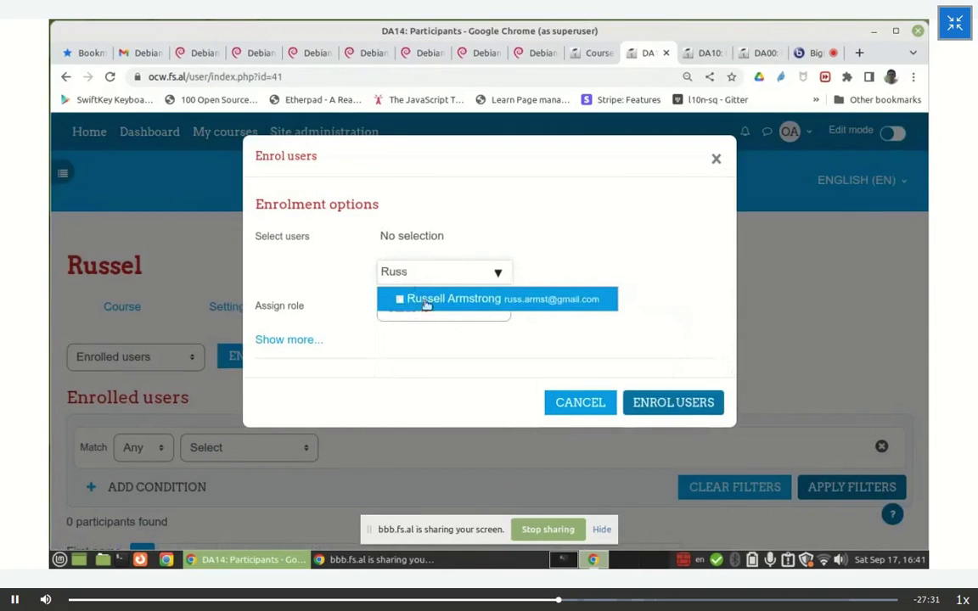
{"action": "left_click", "coordinate": [427, 301]}
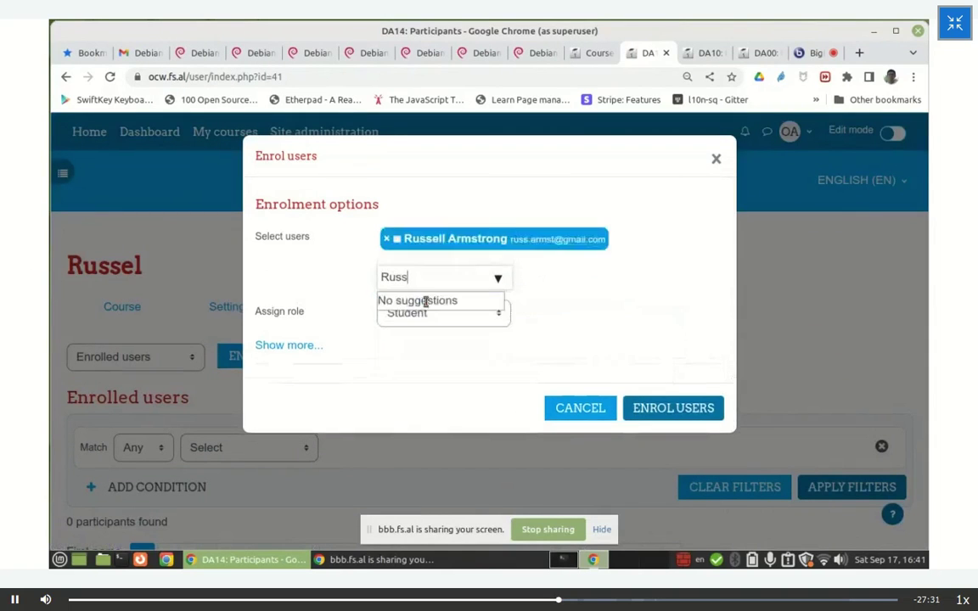
{"action": "left_click", "coordinate": [427, 316]}
{"action": "left_click", "coordinate": [438, 336]}
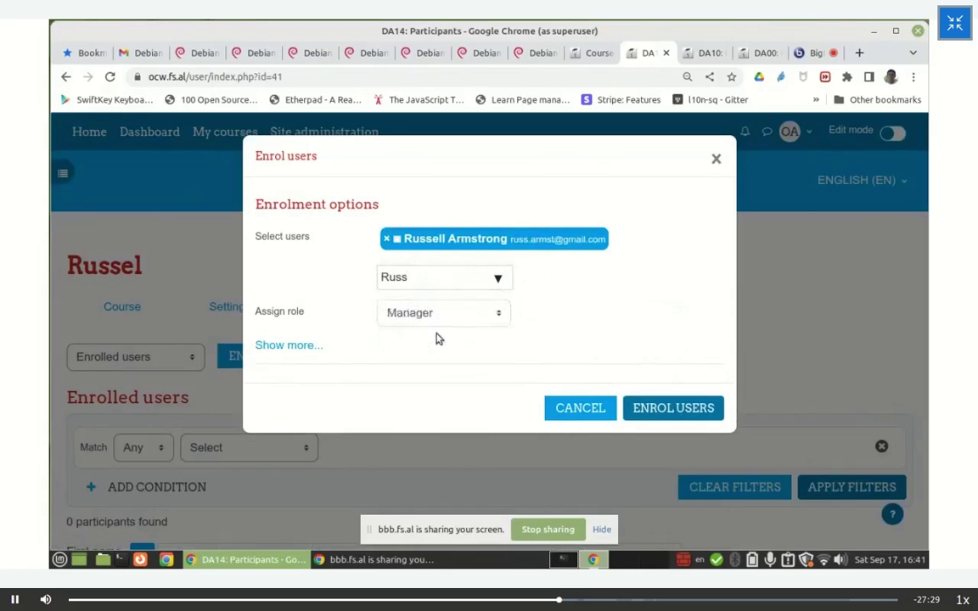
{"action": "left_click", "coordinate": [659, 407]}
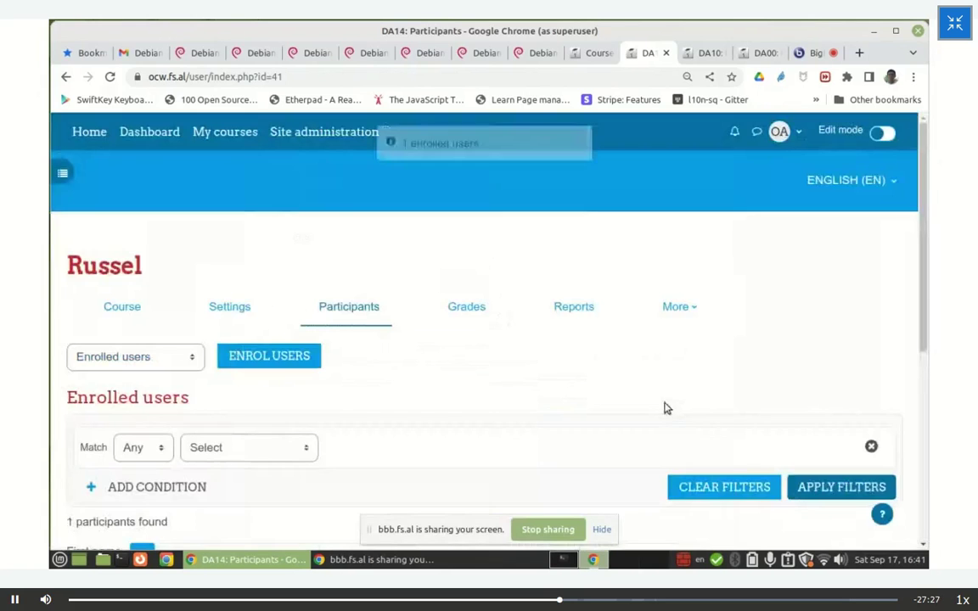
{"action": "scroll", "coordinate": [602, 429], "scroll_direction": "down", "scroll_amount": 5}
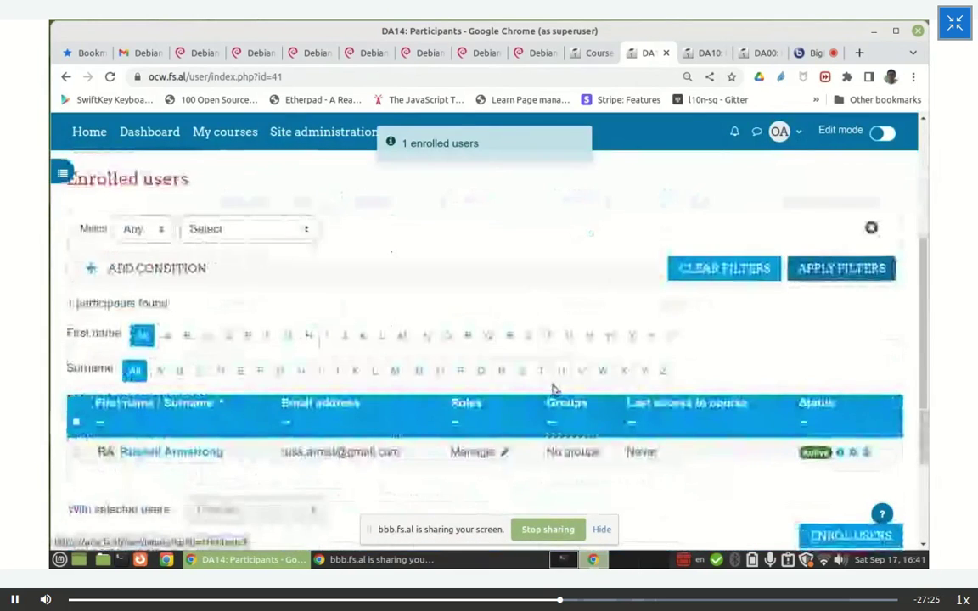
Add the Teacher role to the DA14 course's enrolled manager, save the roles and close the course's participants page.
{"action": "left_click", "coordinate": [504, 452]}
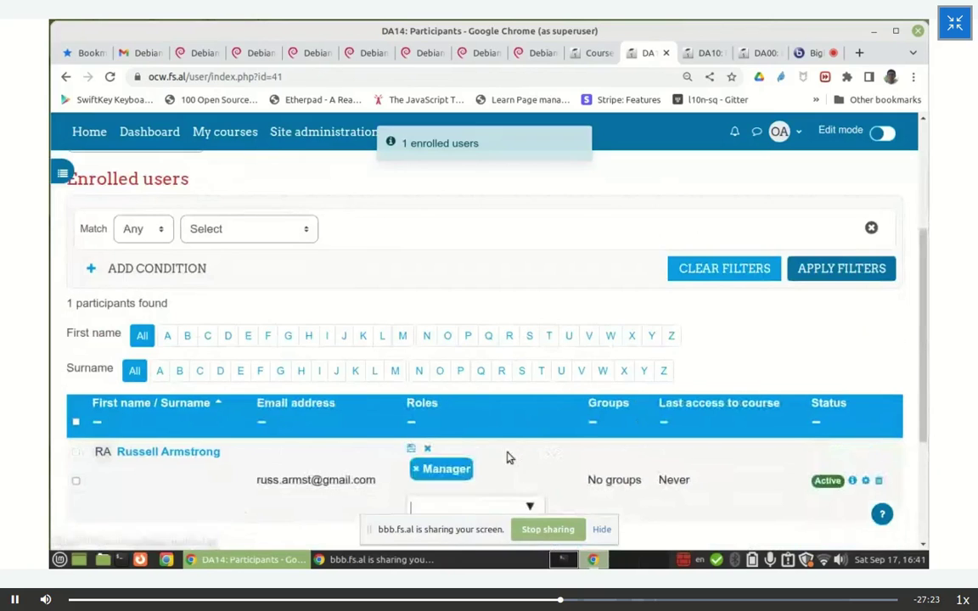
{"action": "scroll", "coordinate": [548, 486], "scroll_direction": "down", "scroll_amount": 3}
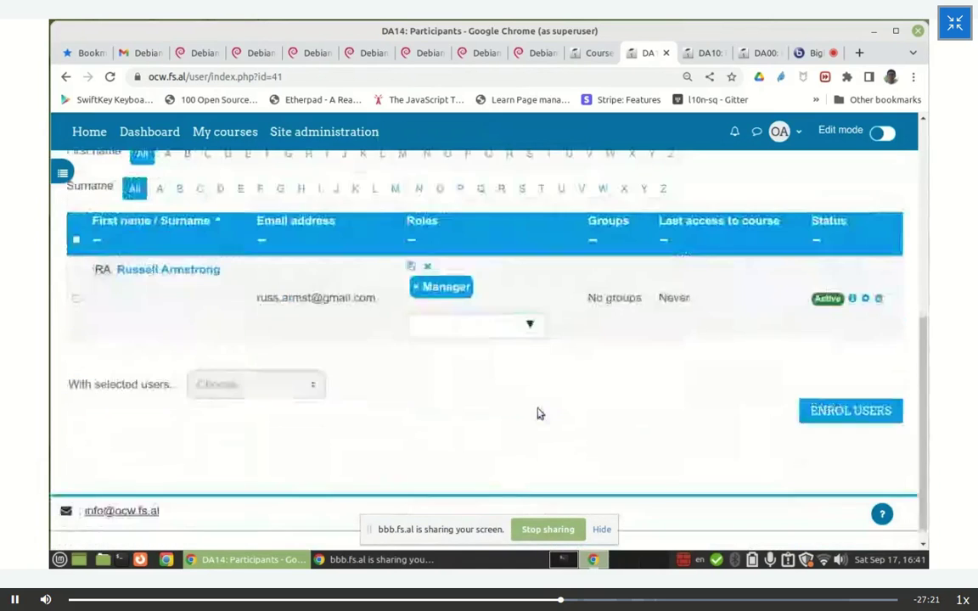
{"action": "left_click", "coordinate": [528, 325]}
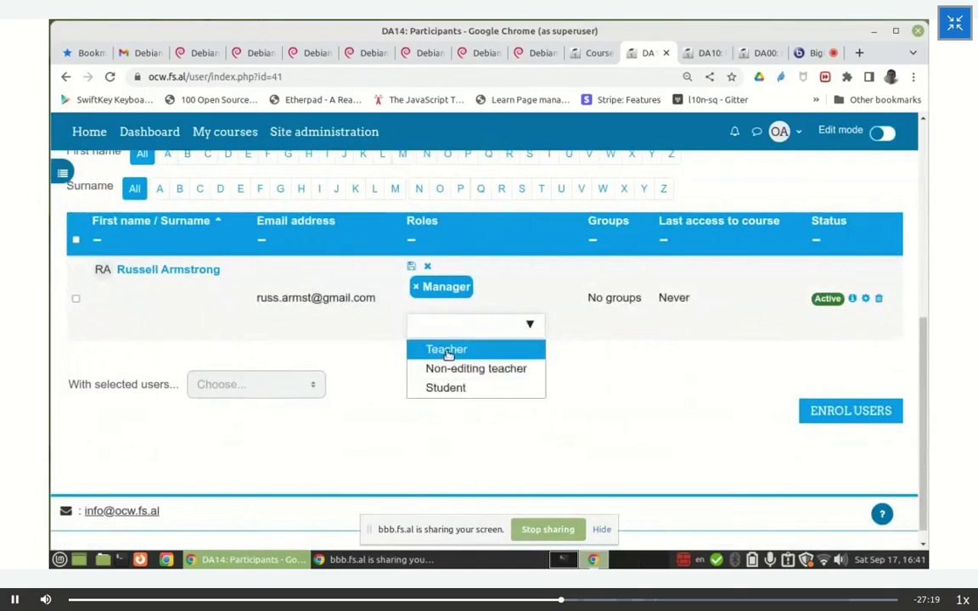
{"action": "left_click", "coordinate": [447, 349]}
{"action": "left_click", "coordinate": [412, 267]}
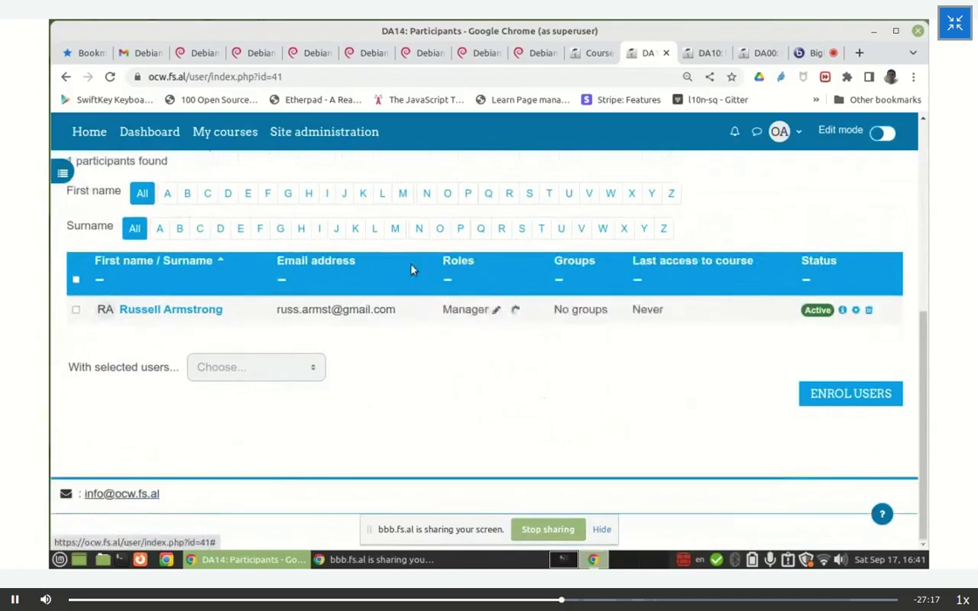
{"action": "left_click", "coordinate": [664, 54]}
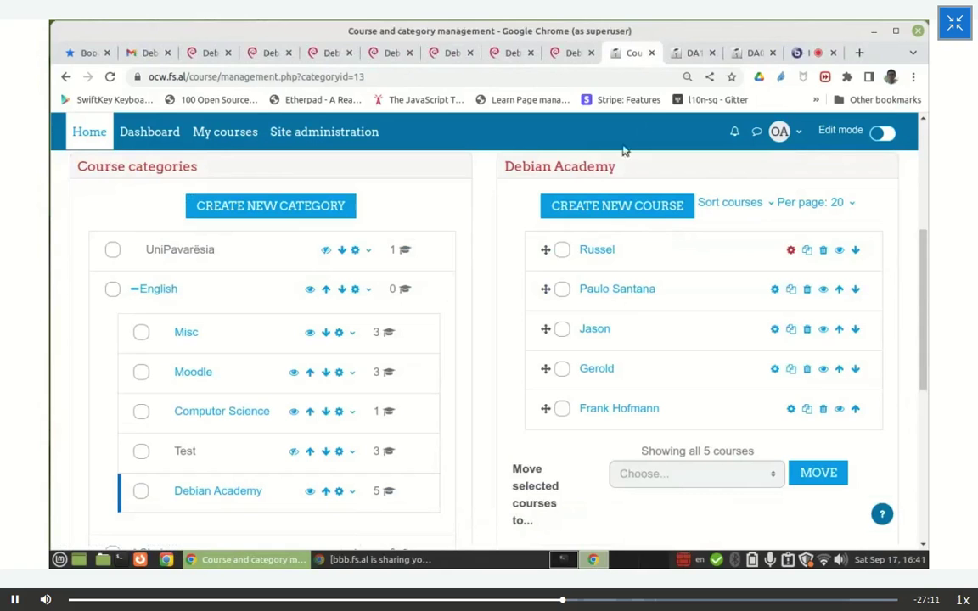
Check the BigBlueButton user list and create a Debian Academy course in Moodle named after the next participant, with short name DA15.
{"action": "left_click", "coordinate": [805, 53]}
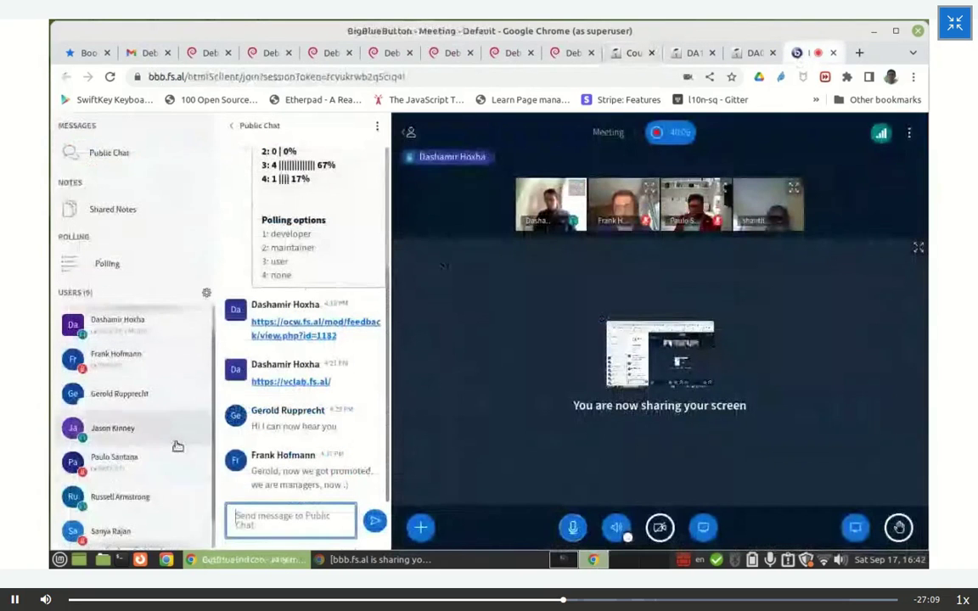
{"action": "scroll", "coordinate": [166, 450], "scroll_direction": "down", "scroll_amount": 1}
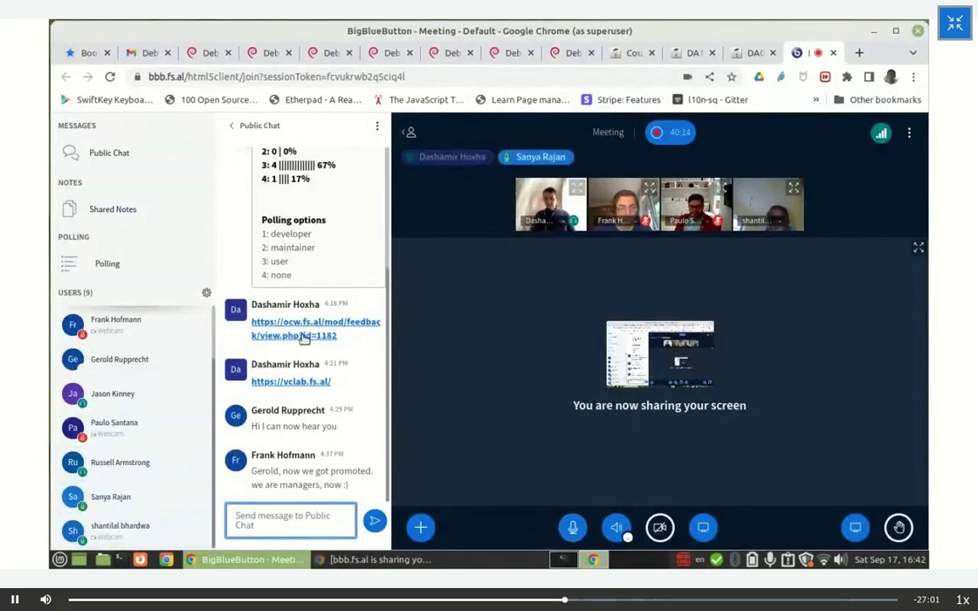
{"action": "left_click", "coordinate": [631, 53]}
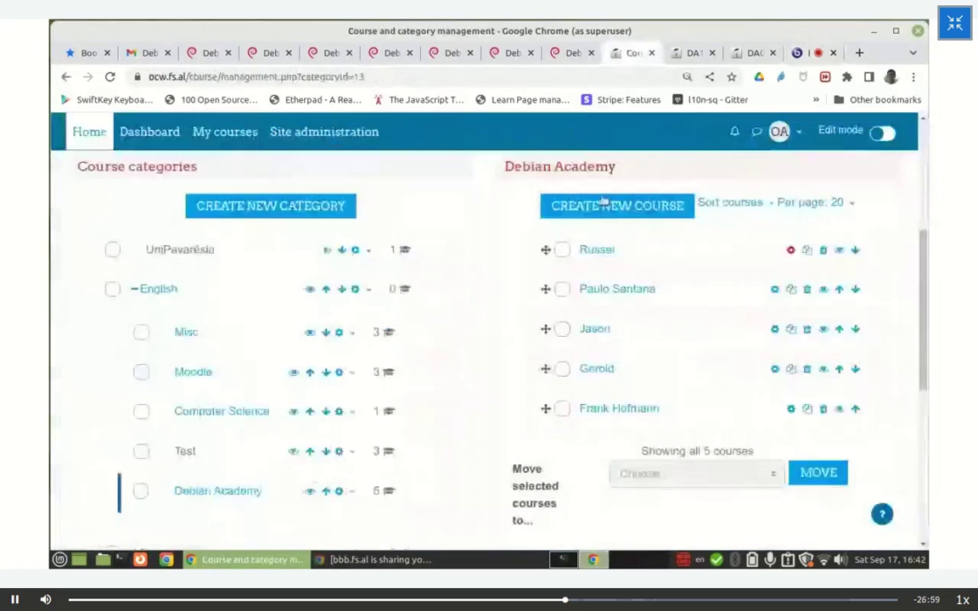
{"action": "left_click", "coordinate": [586, 212]}
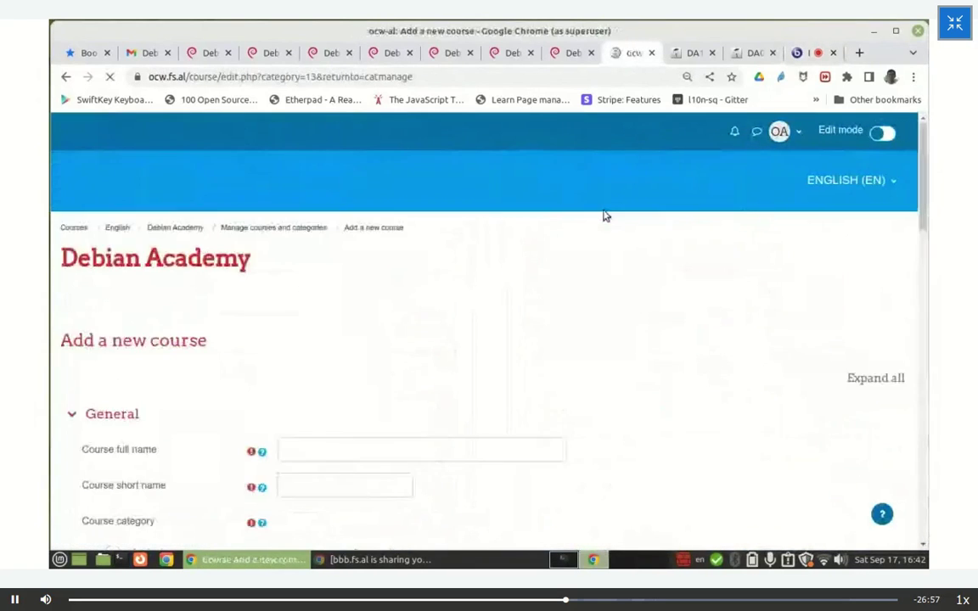
{"action": "scroll", "coordinate": [288, 352], "scroll_direction": "down", "scroll_amount": 2}
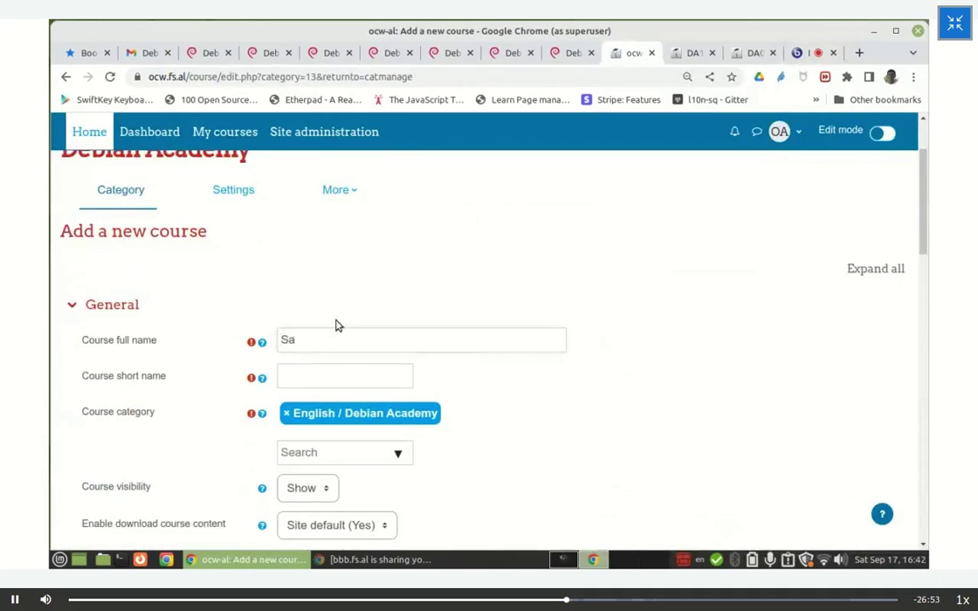
{"action": "scroll", "coordinate": [327, 336], "scroll_direction": "down", "scroll_amount": 3}
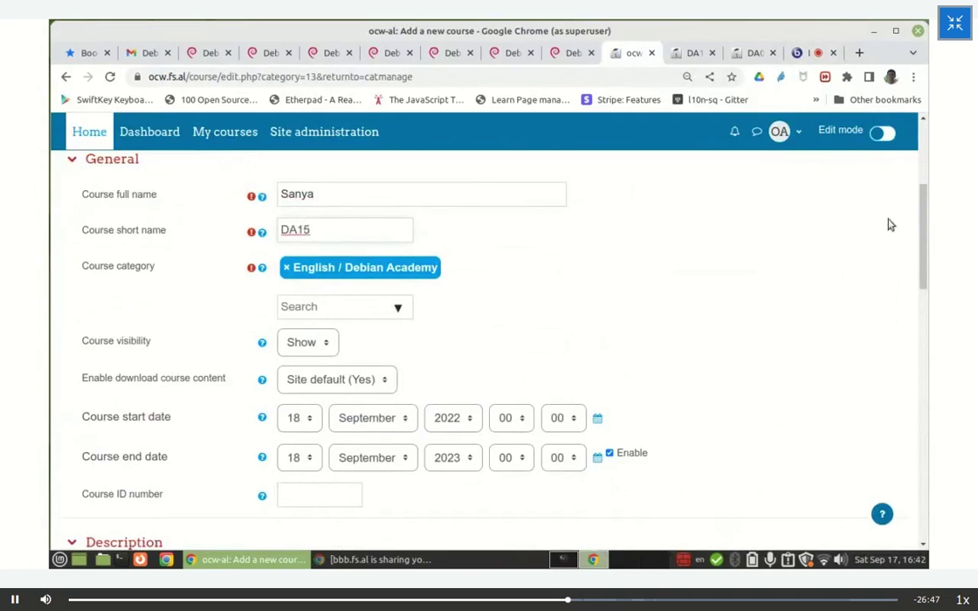
{"action": "left_click_drag", "start_coordinate": [923, 231], "coordinate": [923, 475]}
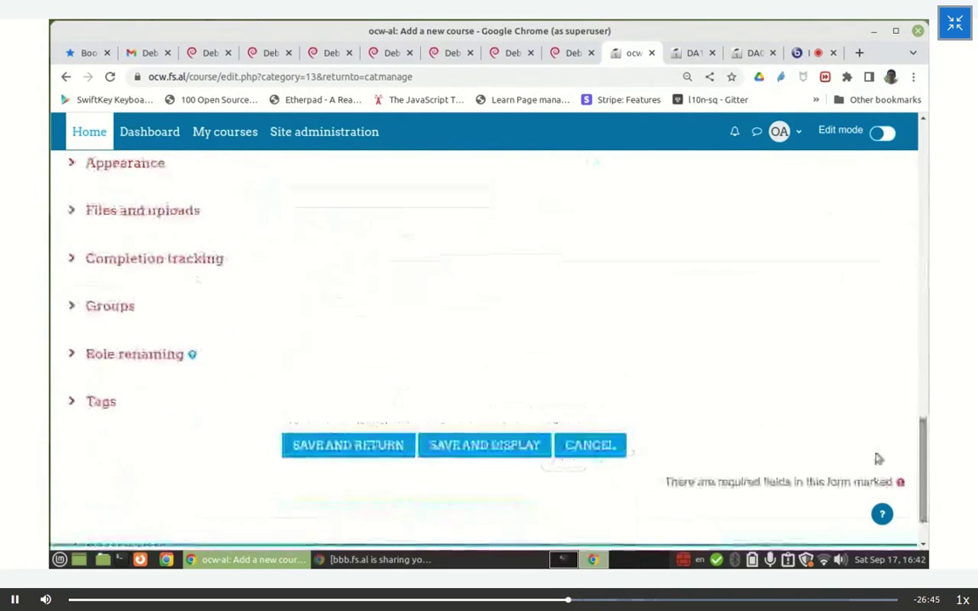
{"action": "left_click", "coordinate": [371, 445]}
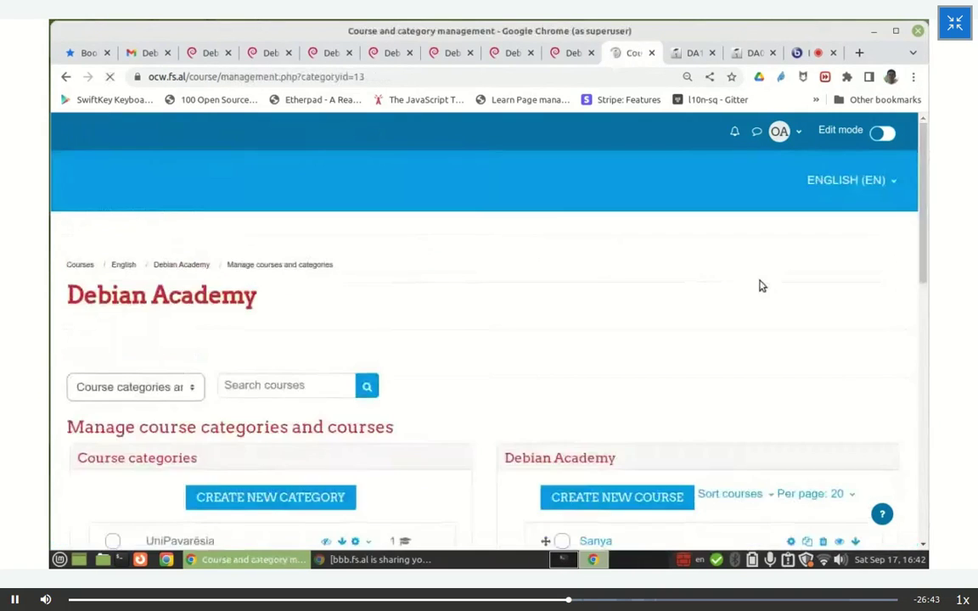
Open the settings of the new DA15 course in a separate browser tab and go to its participants.
{"action": "scroll", "coordinate": [706, 271], "scroll_direction": "down", "scroll_amount": 3}
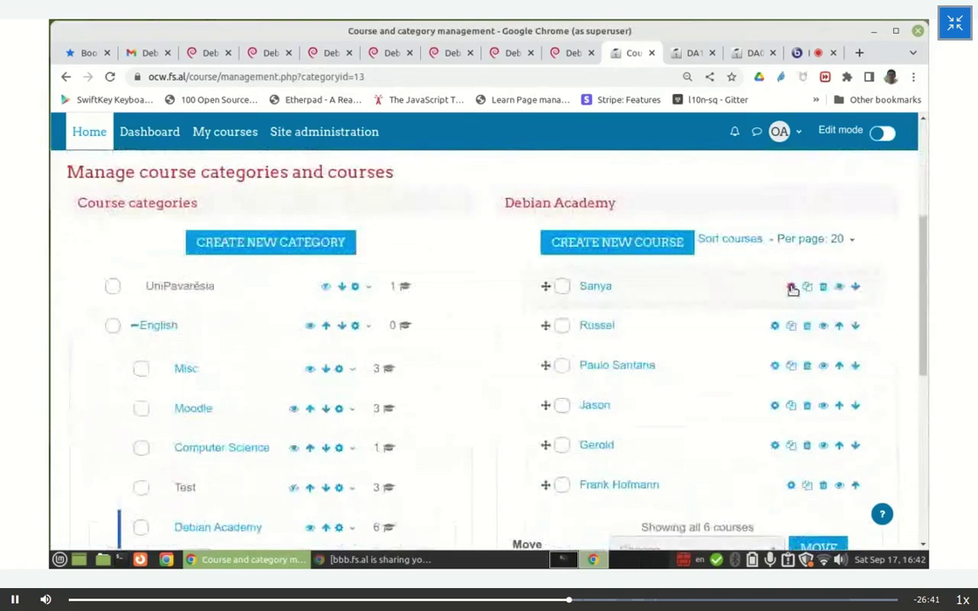
{"action": "right_click", "coordinate": [790, 287]}
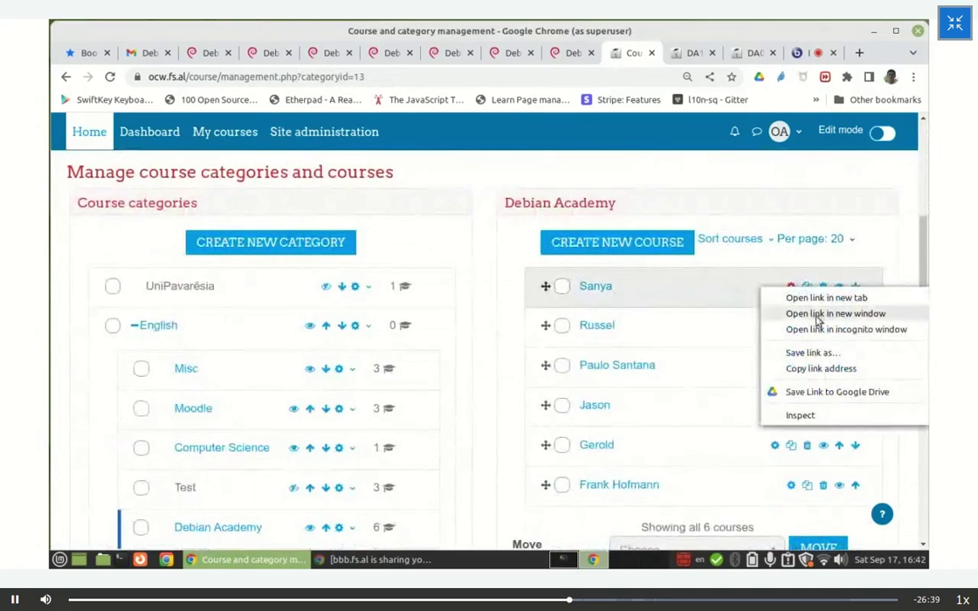
{"action": "left_click", "coordinate": [764, 298]}
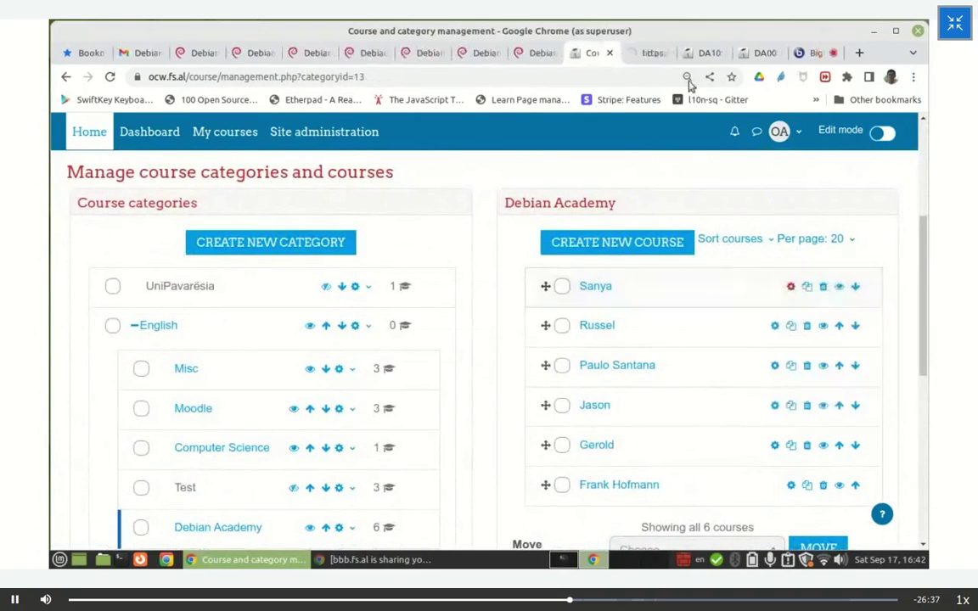
{"action": "left_click", "coordinate": [650, 54]}
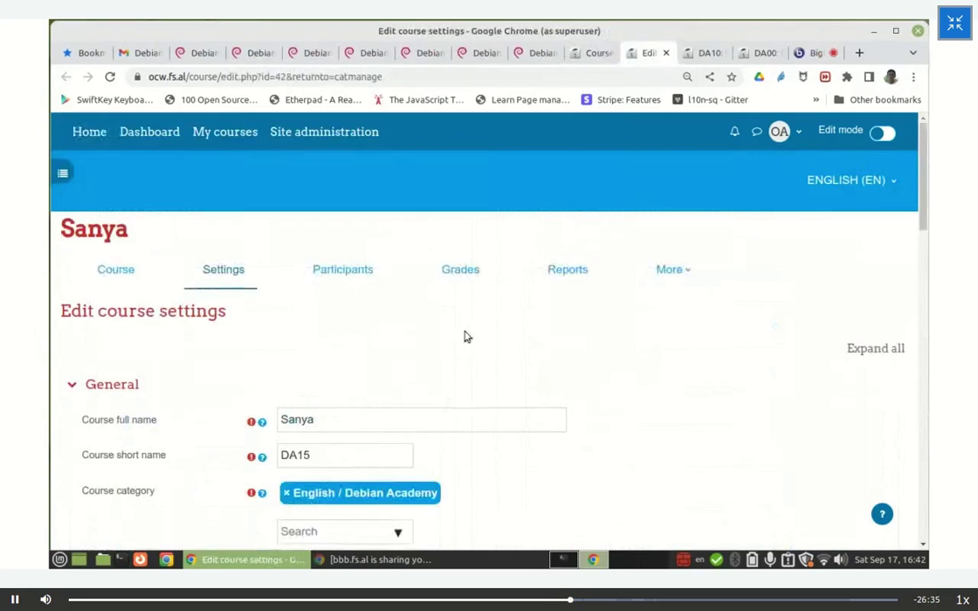
{"action": "left_click", "coordinate": [365, 275]}
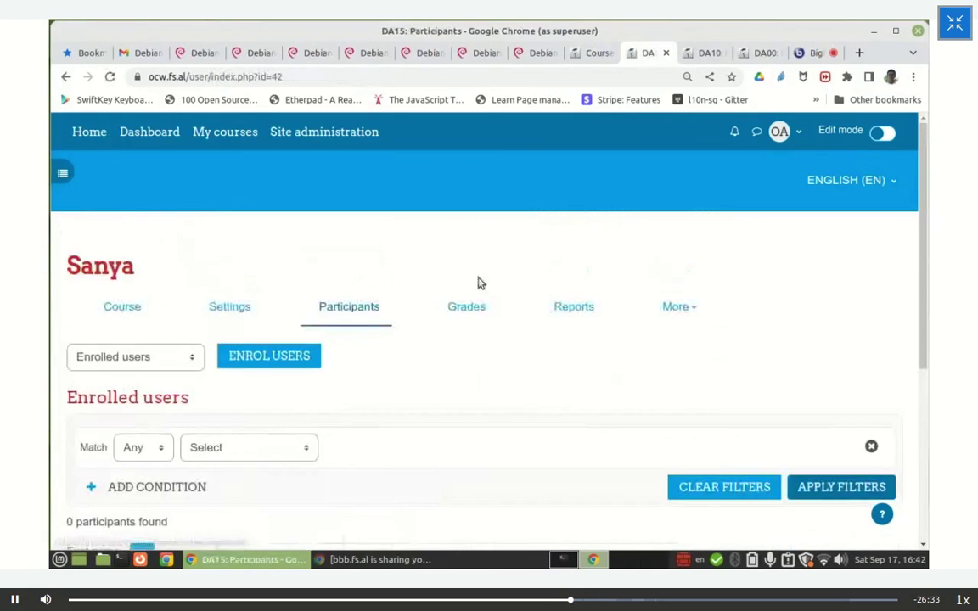
Find the DA15 course's teacher by first name and enrol them in the course with the Manager role.
{"action": "left_click", "coordinate": [308, 354]}
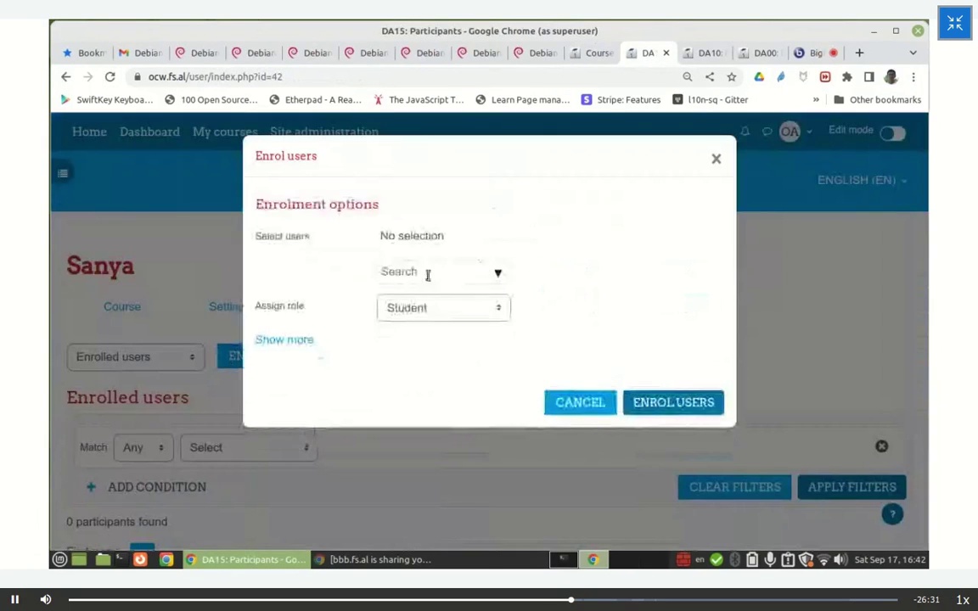
{"action": "type", "text": "San"}
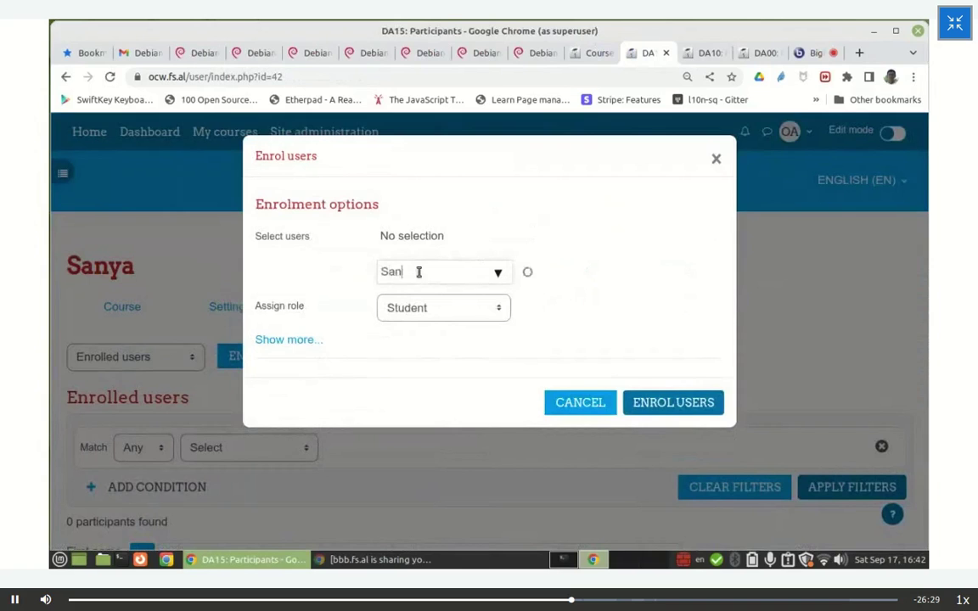
{"action": "type", "text": "y"}
{"action": "left_click", "coordinate": [429, 300]}
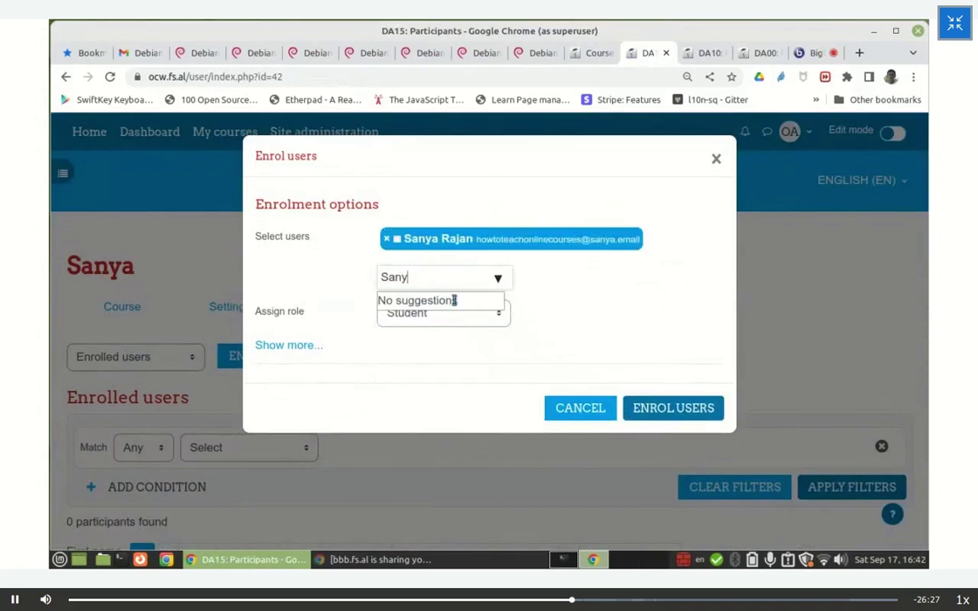
{"action": "left_click", "coordinate": [452, 318]}
{"action": "left_click", "coordinate": [435, 333]}
{"action": "left_click", "coordinate": [671, 408]}
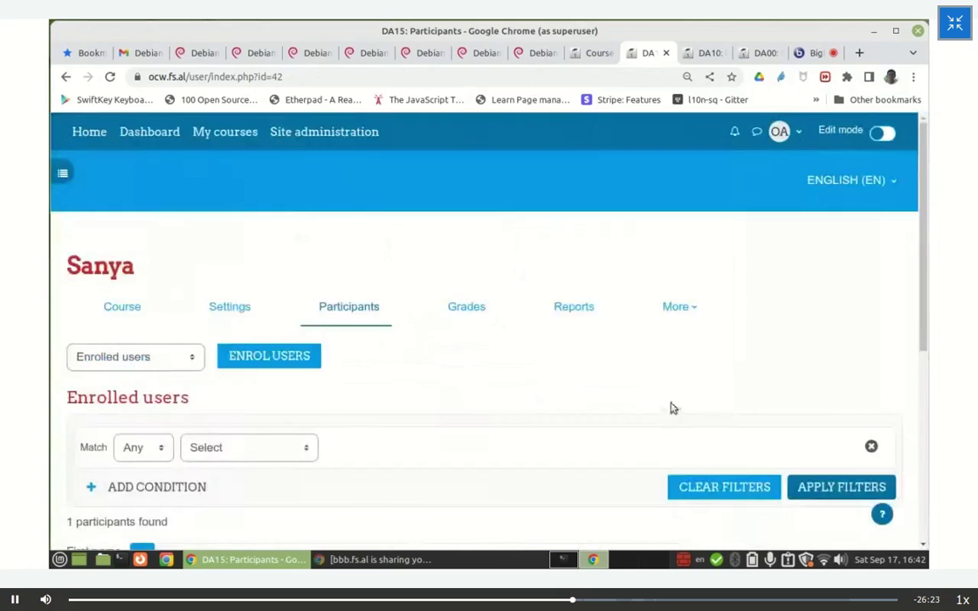
Add the Teacher role to the DA15 course's enrolled manager, save the roles and close the course's participants page.
{"action": "scroll", "coordinate": [677, 387], "scroll_direction": "down", "scroll_amount": 2}
{"action": "scroll", "coordinate": [679, 377], "scroll_direction": "down", "scroll_amount": 3}
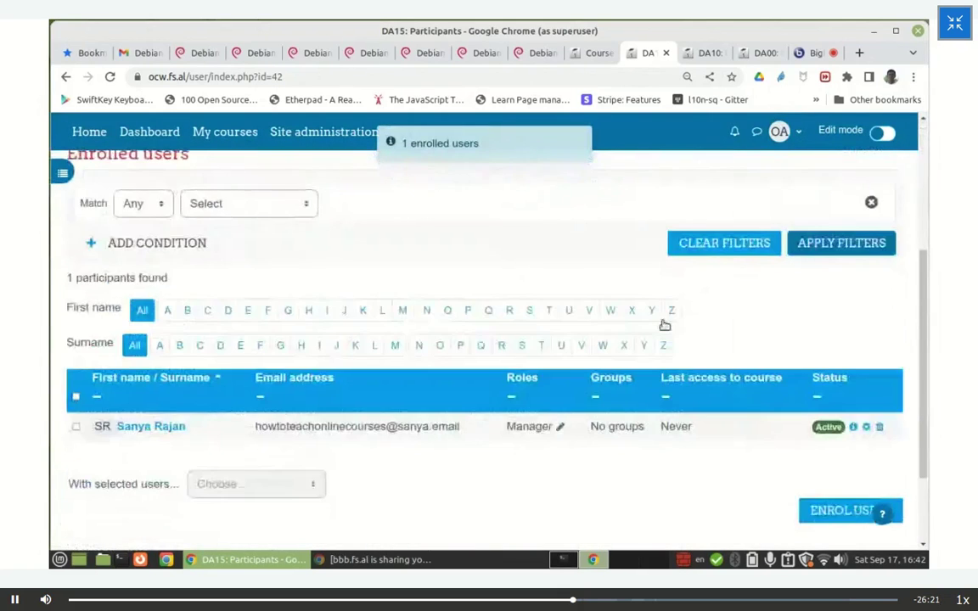
{"action": "left_click", "coordinate": [560, 344]}
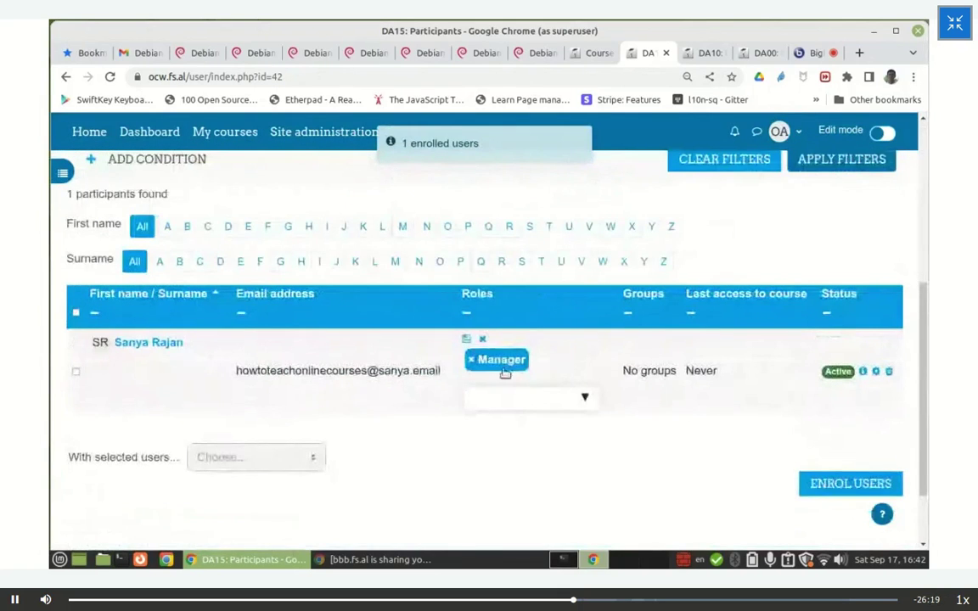
{"action": "left_click", "coordinate": [584, 397]}
{"action": "left_click", "coordinate": [501, 422]}
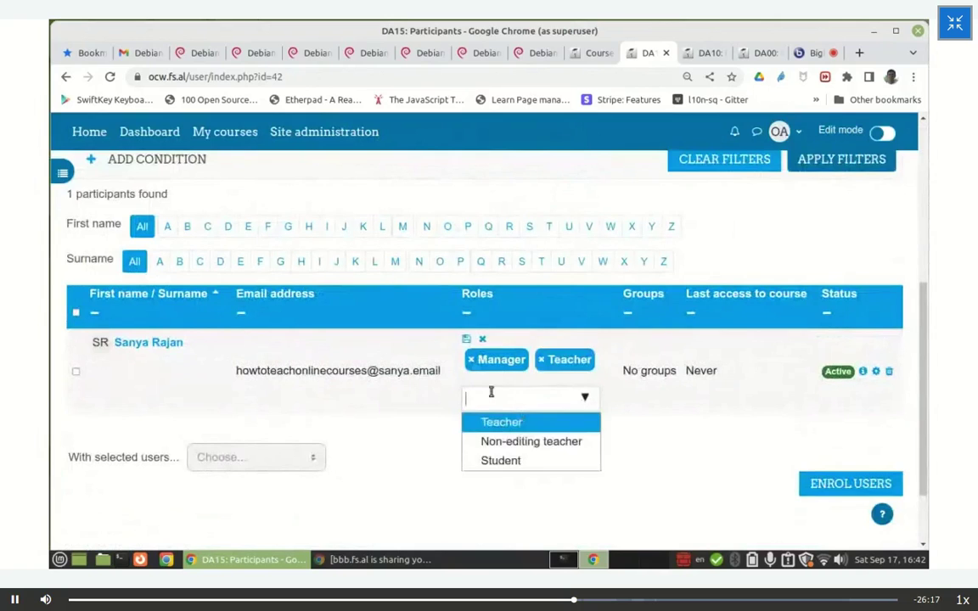
{"action": "left_click", "coordinate": [466, 340]}
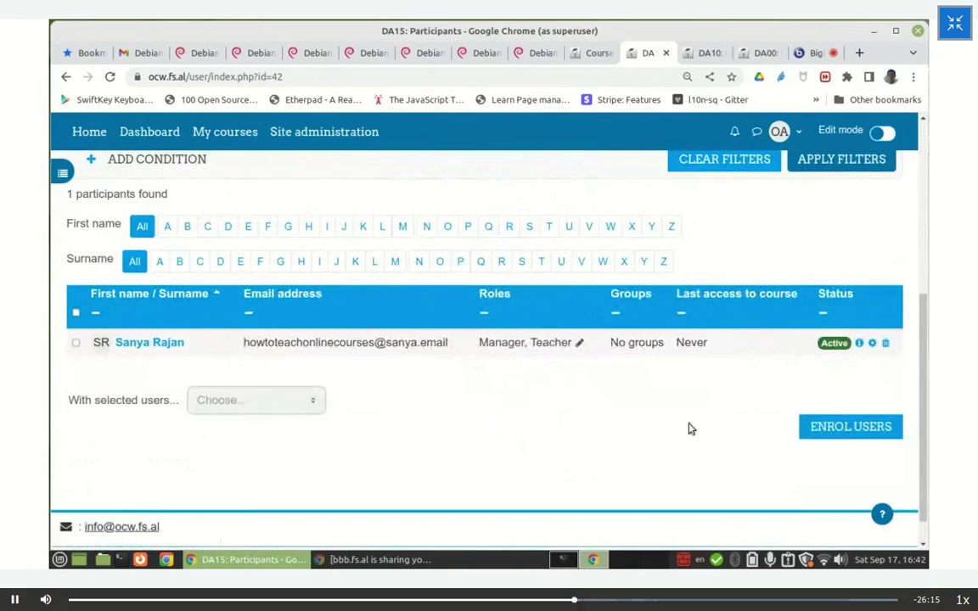
{"action": "left_click", "coordinate": [666, 53]}
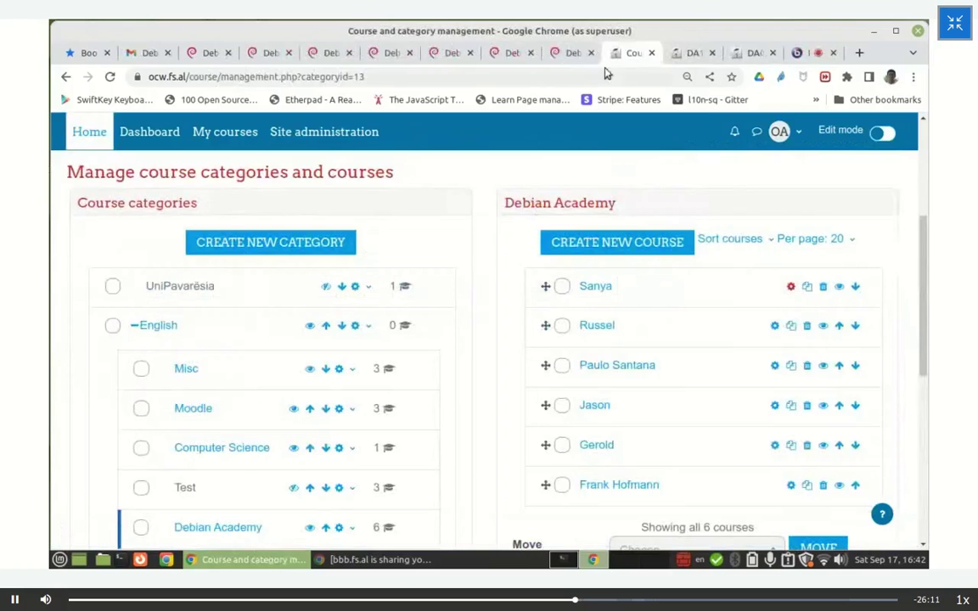
Check the BigBlueButton user list and create a Debian Academy course in Moodle named after the last listed participant, with short name DA16.
{"action": "left_click", "coordinate": [803, 52]}
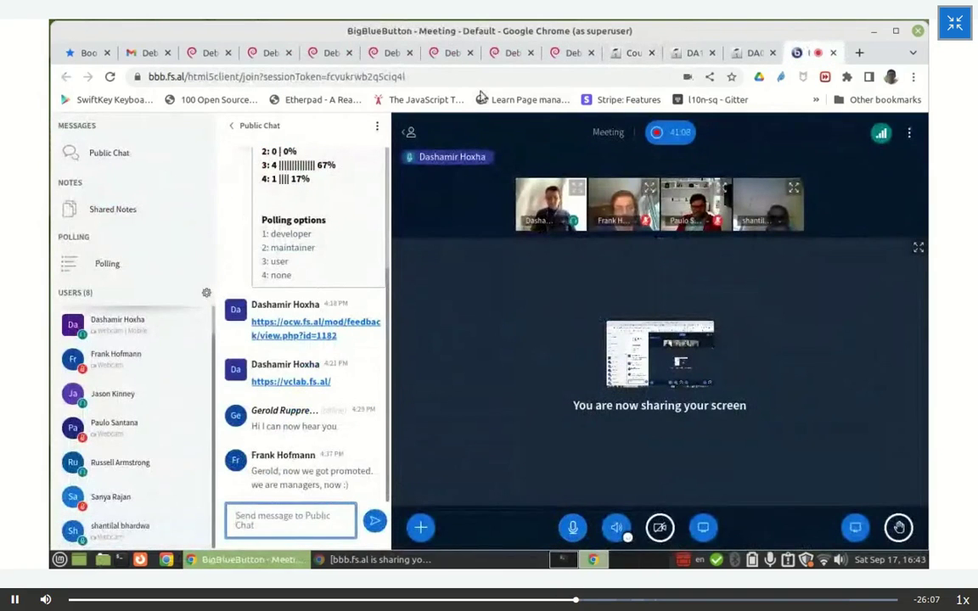
{"action": "left_click", "coordinate": [635, 55]}
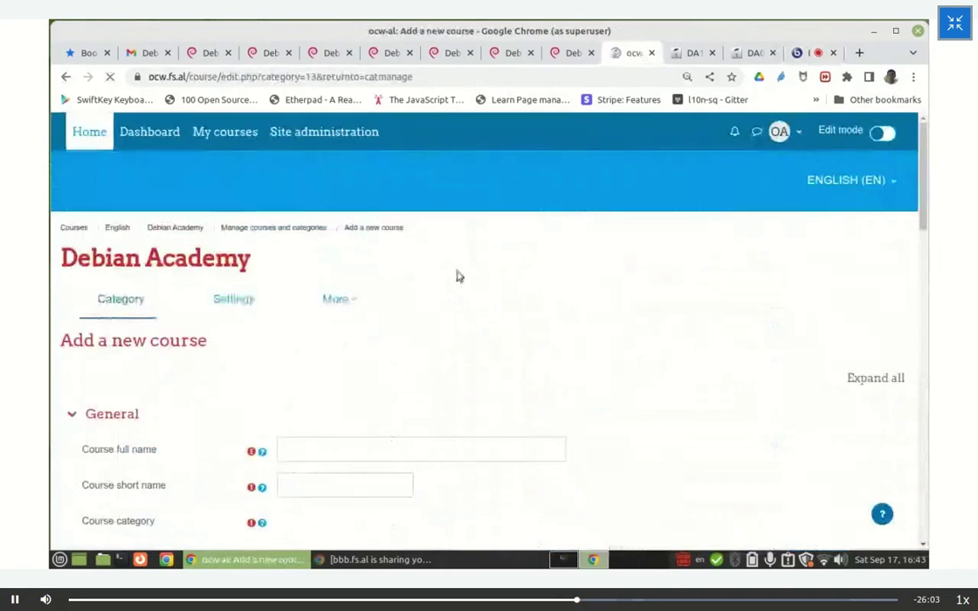
{"action": "left_click", "coordinate": [338, 452]}
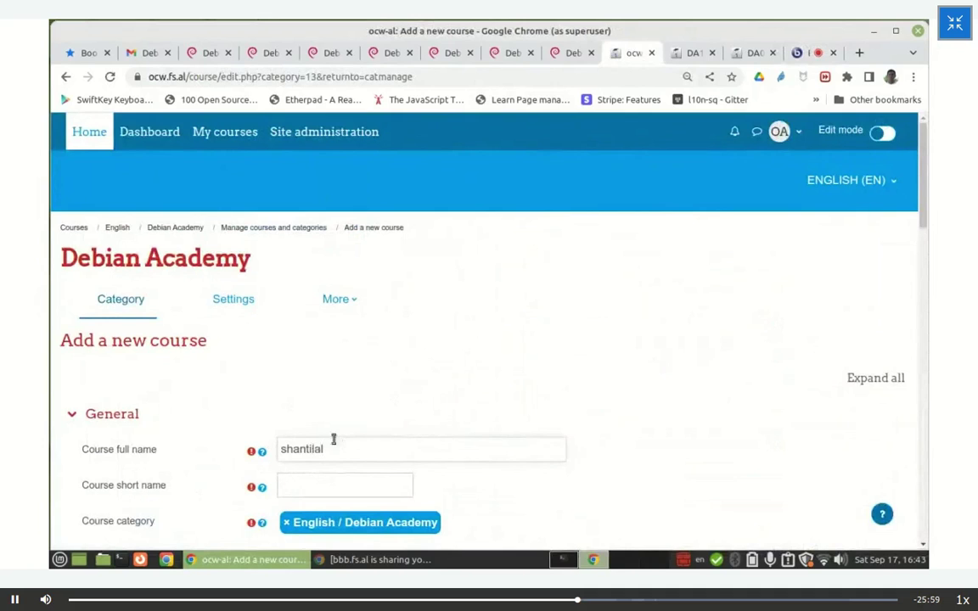
{"action": "scroll", "coordinate": [335, 399], "scroll_direction": "down", "scroll_amount": 2}
{"action": "left_click", "coordinate": [321, 379]}
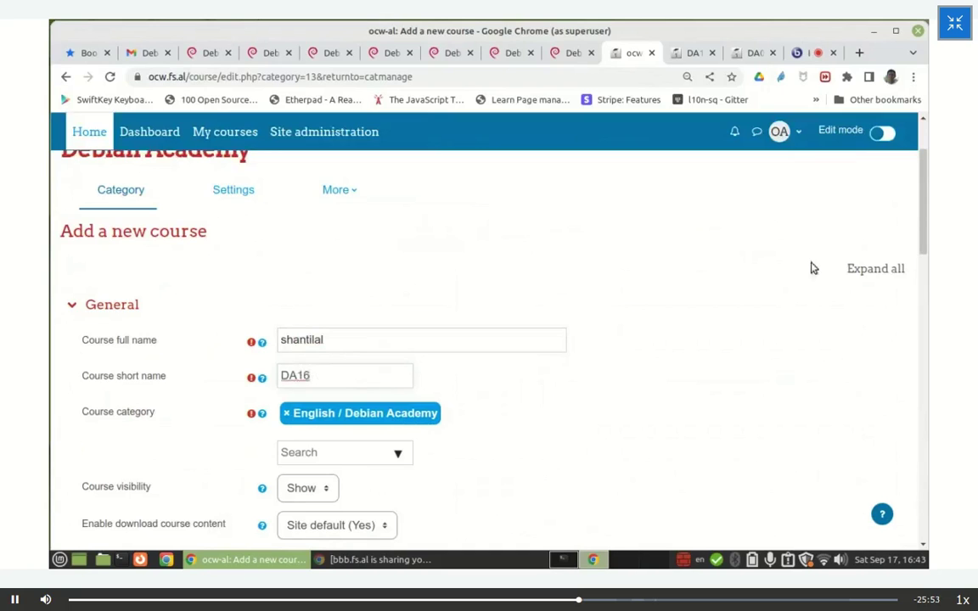
{"action": "scroll", "coordinate": [920, 225], "scroll_direction": "down", "scroll_amount": 1}
{"action": "left_click_drag", "start_coordinate": [920, 225], "coordinate": [921, 501]}
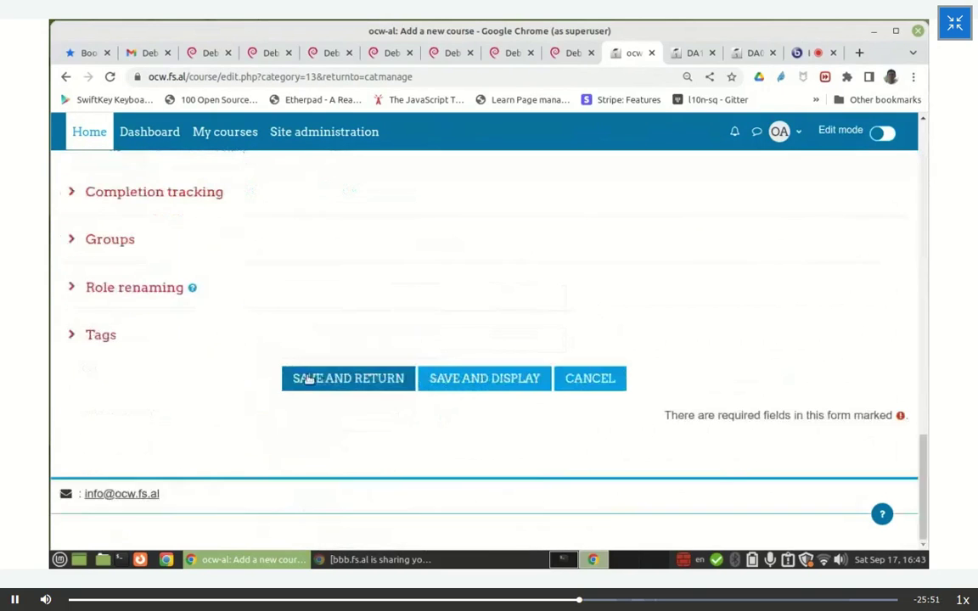
{"action": "left_click", "coordinate": [322, 378]}
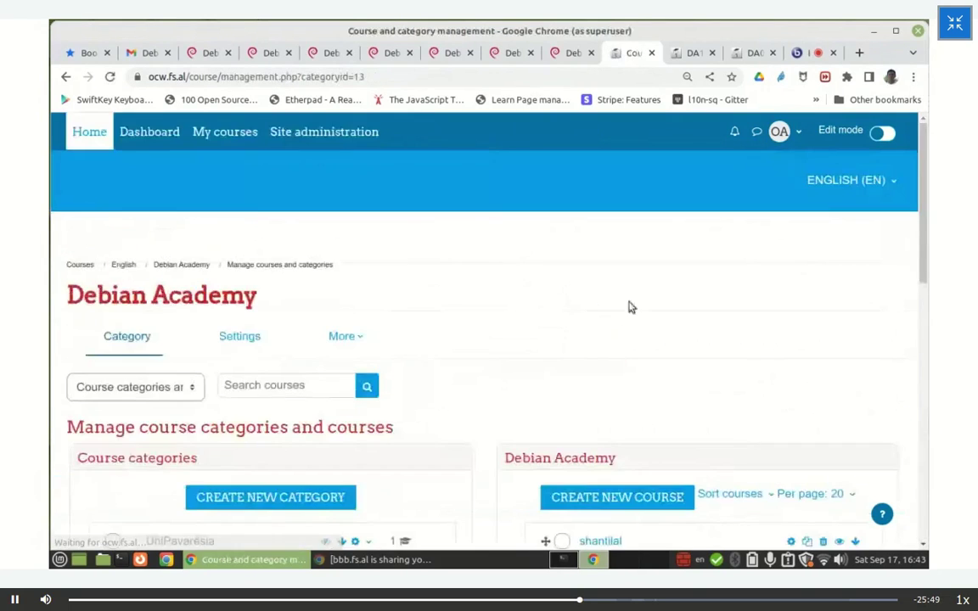
{"action": "scroll", "coordinate": [654, 263], "scroll_direction": "down", "scroll_amount": 3}
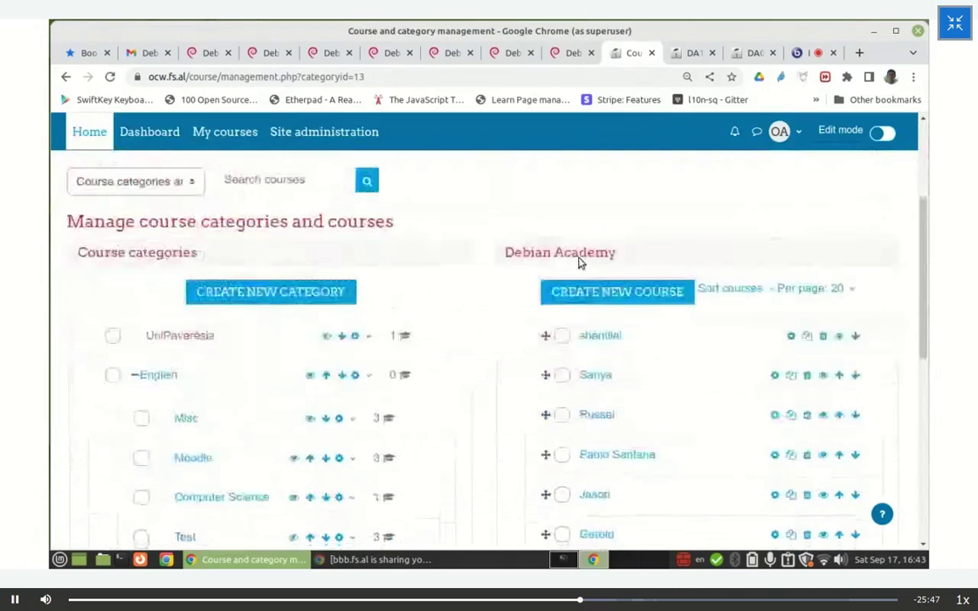
{"action": "scroll", "coordinate": [702, 207], "scroll_direction": "down", "scroll_amount": 3}
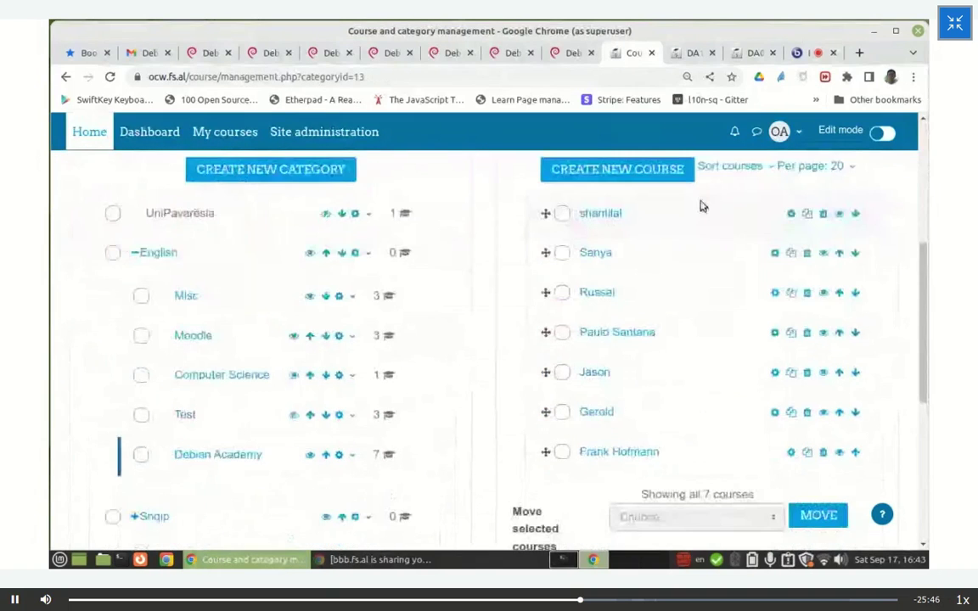
Open the settings of the new DA16 course in a separate browser tab and go to its participants.
{"action": "right_click", "coordinate": [791, 213]}
{"action": "left_click", "coordinate": [805, 225]}
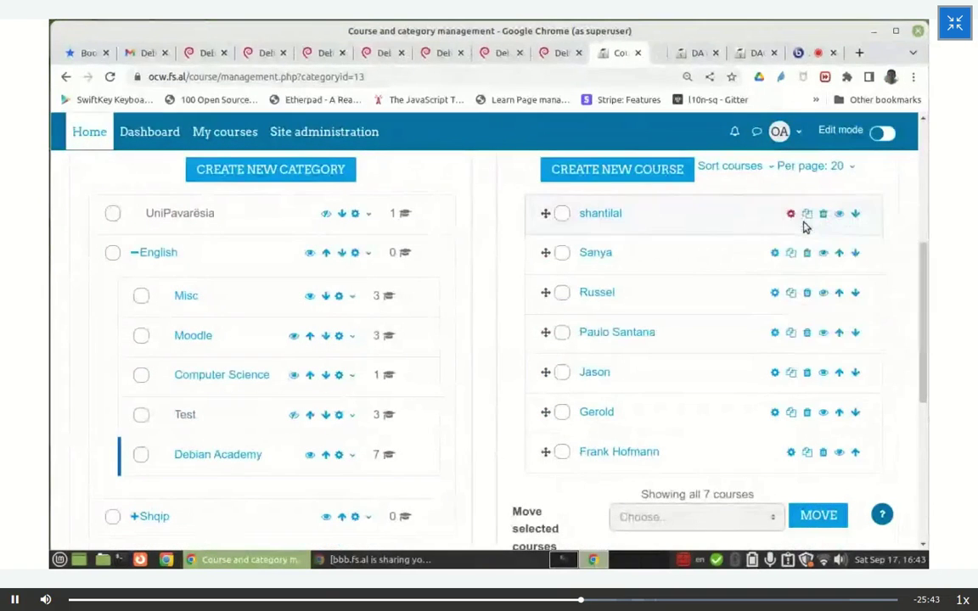
{"action": "left_click", "coordinate": [642, 55]}
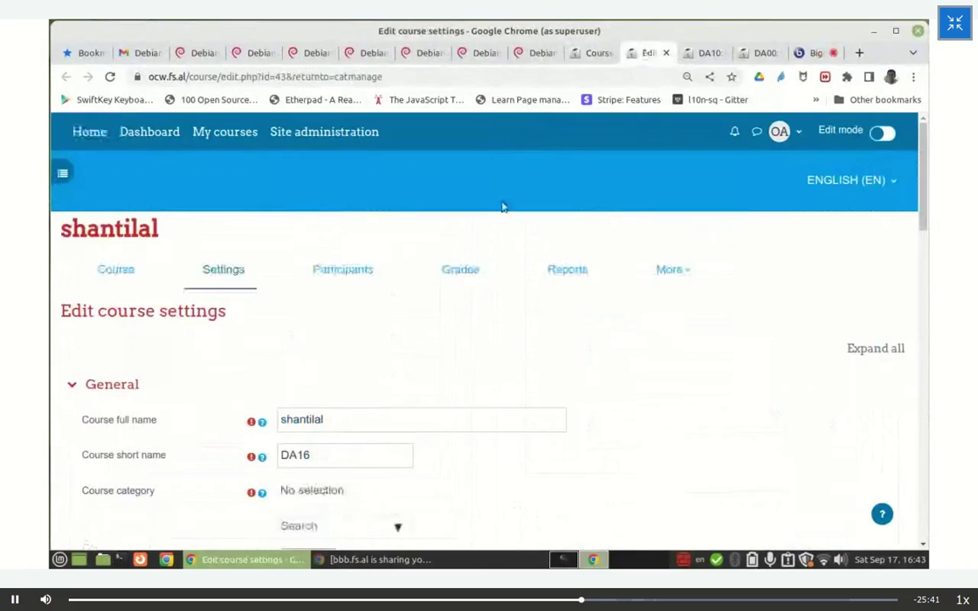
{"action": "left_click", "coordinate": [347, 270]}
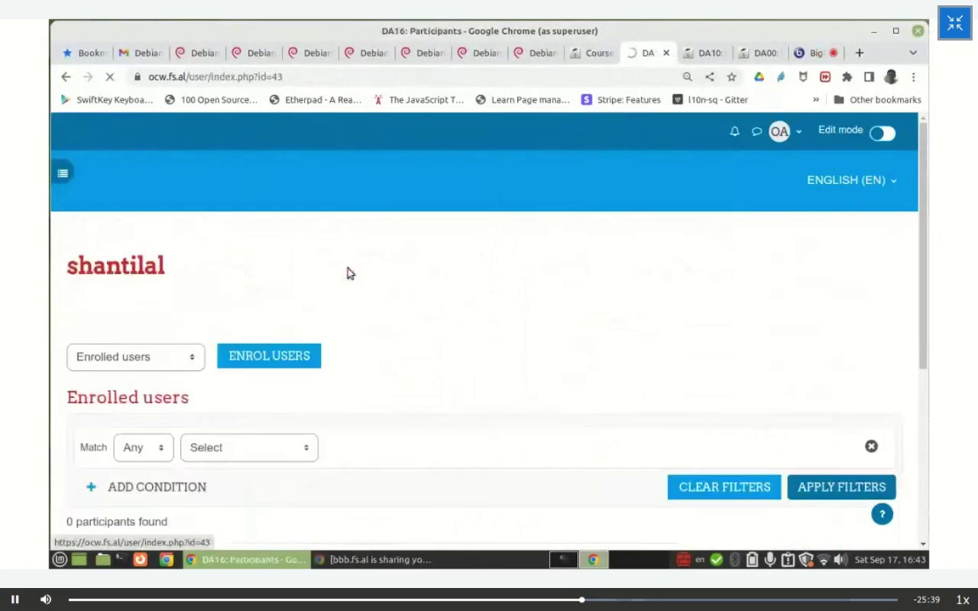
Find the DA16 course's teacher by first name and enrol them in the course with the Manager role.
{"action": "scroll", "coordinate": [427, 222], "scroll_direction": "down", "scroll_amount": 2}
{"action": "left_click", "coordinate": [284, 215]}
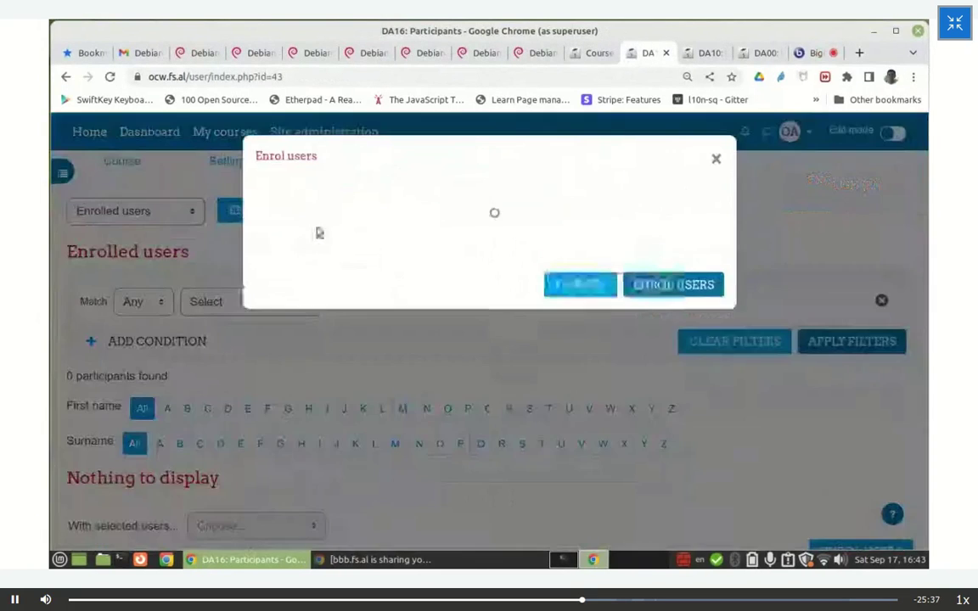
{"action": "type", "text": "shant"}
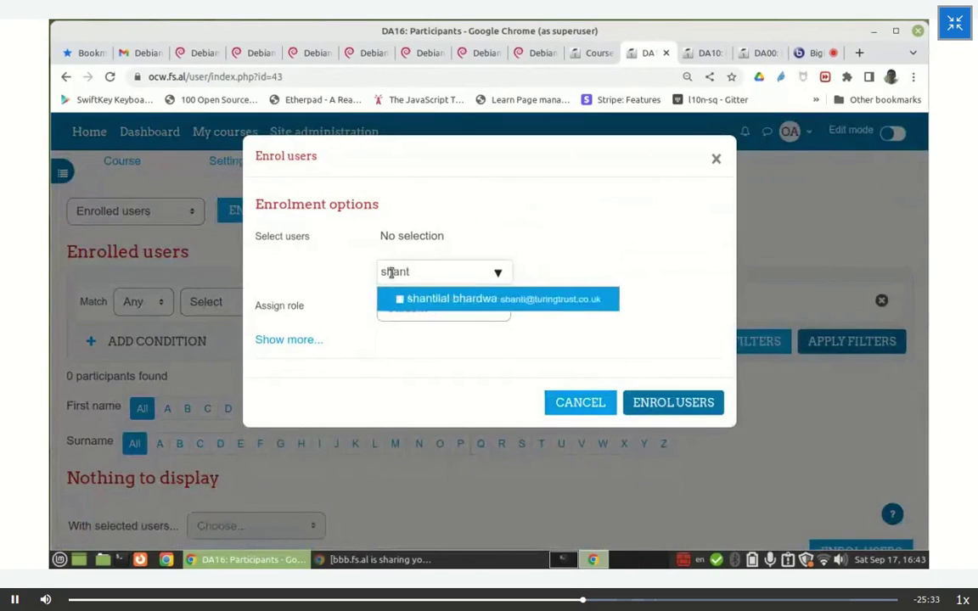
{"action": "left_click", "coordinate": [448, 299]}
{"action": "left_click", "coordinate": [433, 326]}
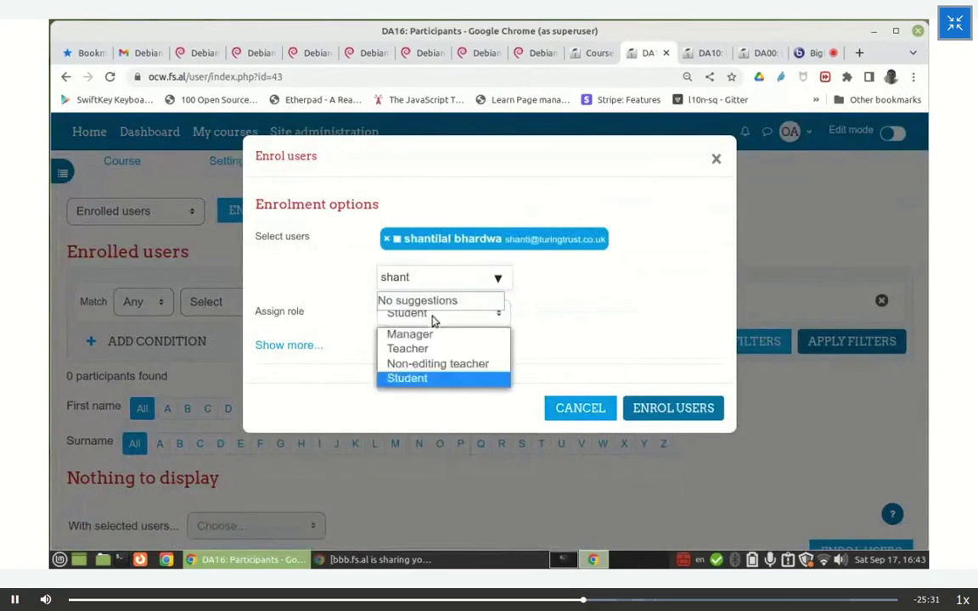
{"action": "left_click", "coordinate": [439, 334]}
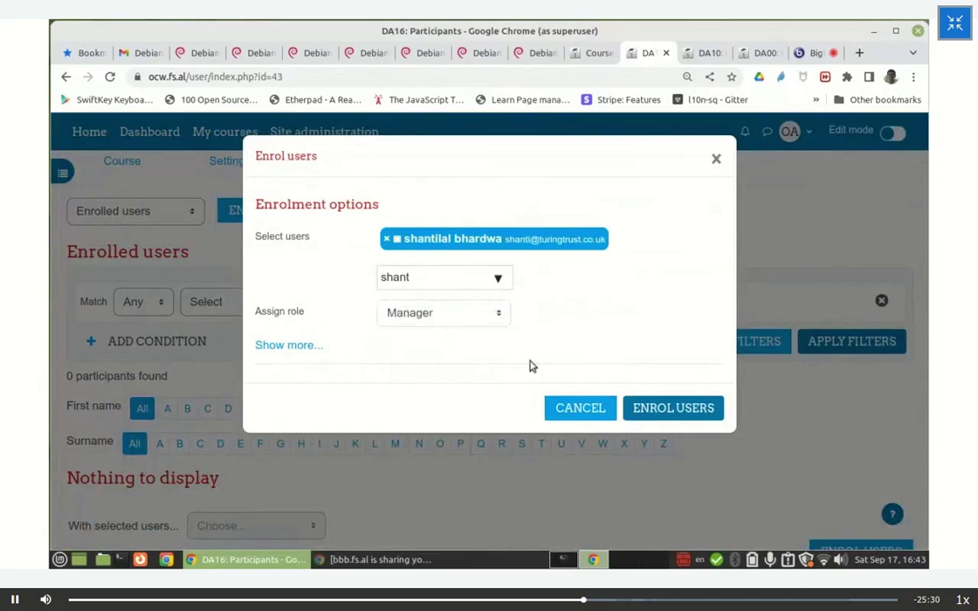
{"action": "left_click", "coordinate": [655, 409]}
Open the role assignment of the DA16 course's enrolled manager for editing and show the roles that can be added.
{"action": "scroll", "coordinate": [569, 321], "scroll_direction": "down", "scroll_amount": 4}
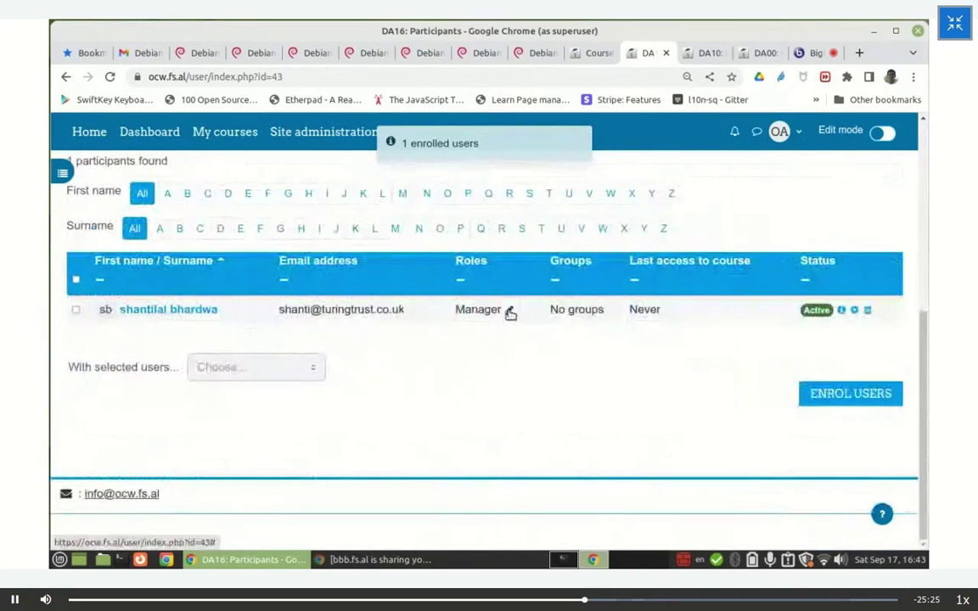
{"action": "left_click", "coordinate": [509, 311]}
{"action": "left_click", "coordinate": [539, 367]}
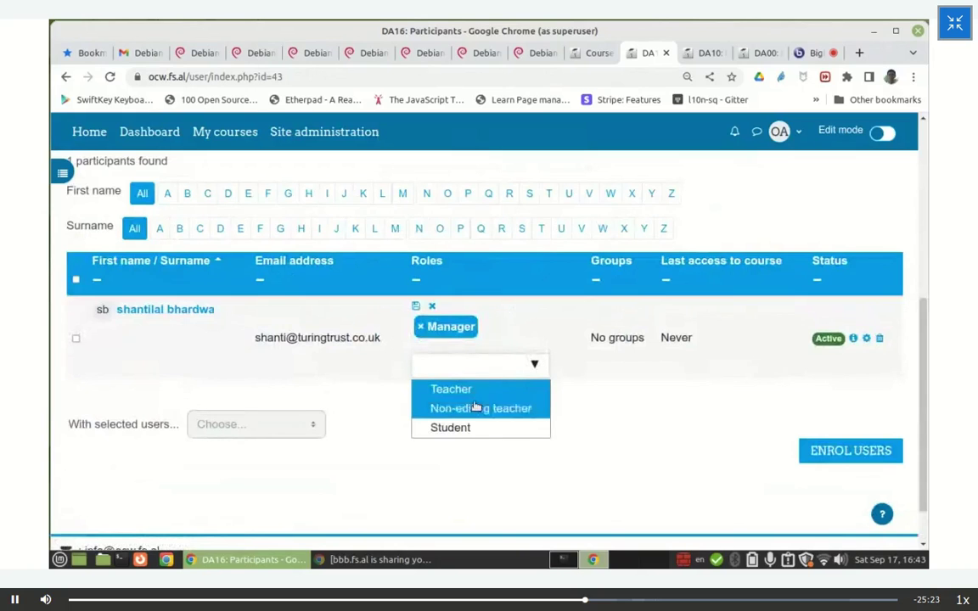
Add the Teacher role to the Manager enrolled in course DA16 and save the role change.
{"action": "left_click", "coordinate": [465, 391]}
{"action": "left_click", "coordinate": [414, 308]}
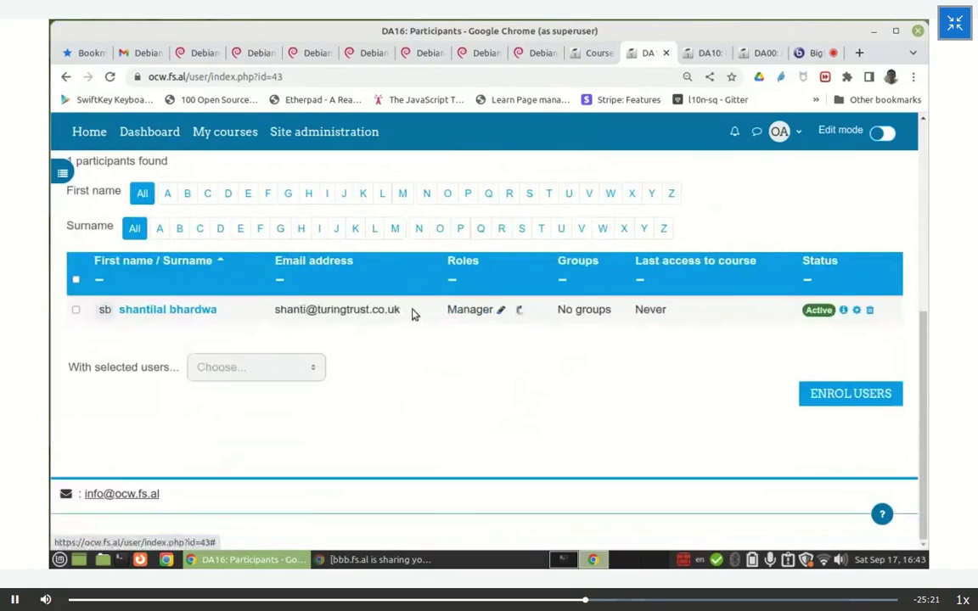
{"action": "left_click", "coordinate": [886, 397]}
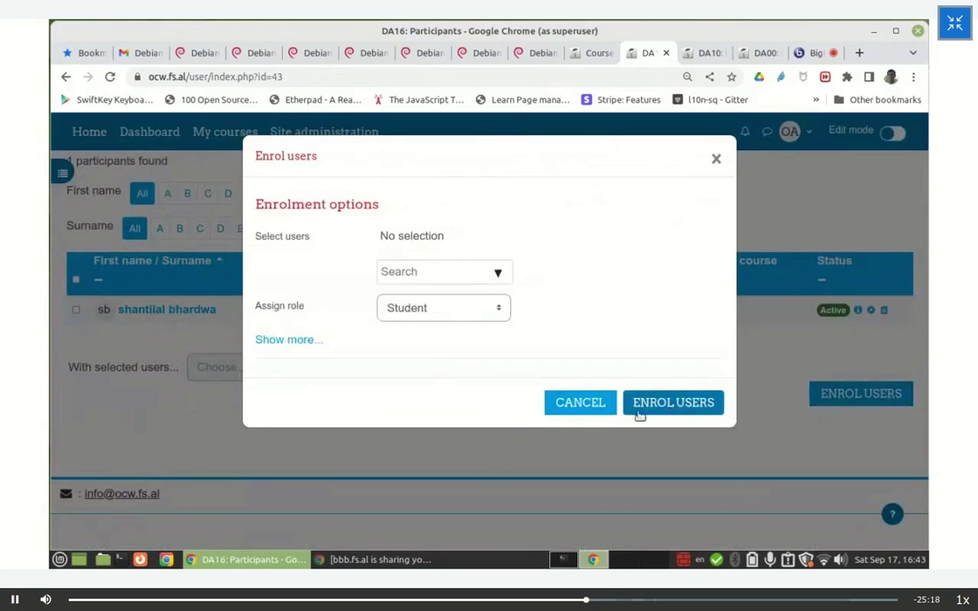
{"action": "left_click", "coordinate": [580, 402]}
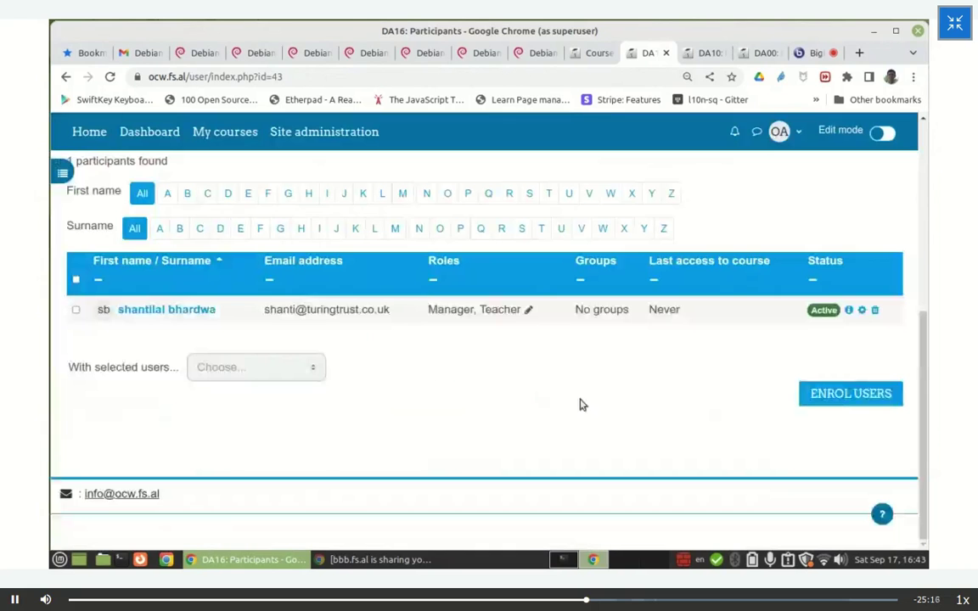
Close the browser tabs showing the DA16 and DA10 participants.
{"action": "left_click", "coordinate": [666, 53]}
{"action": "left_click", "coordinate": [652, 53]}
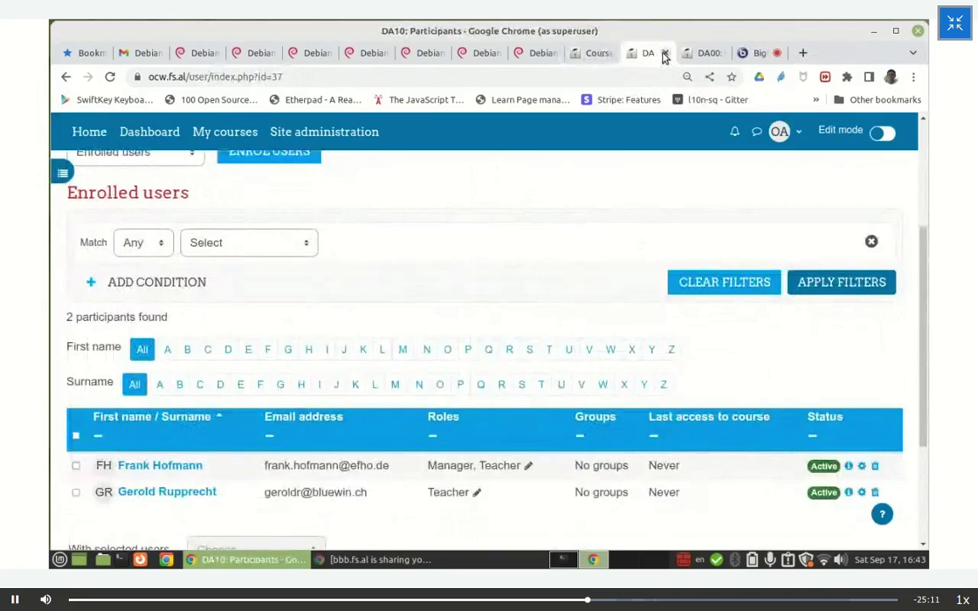
{"action": "left_click", "coordinate": [665, 53]}
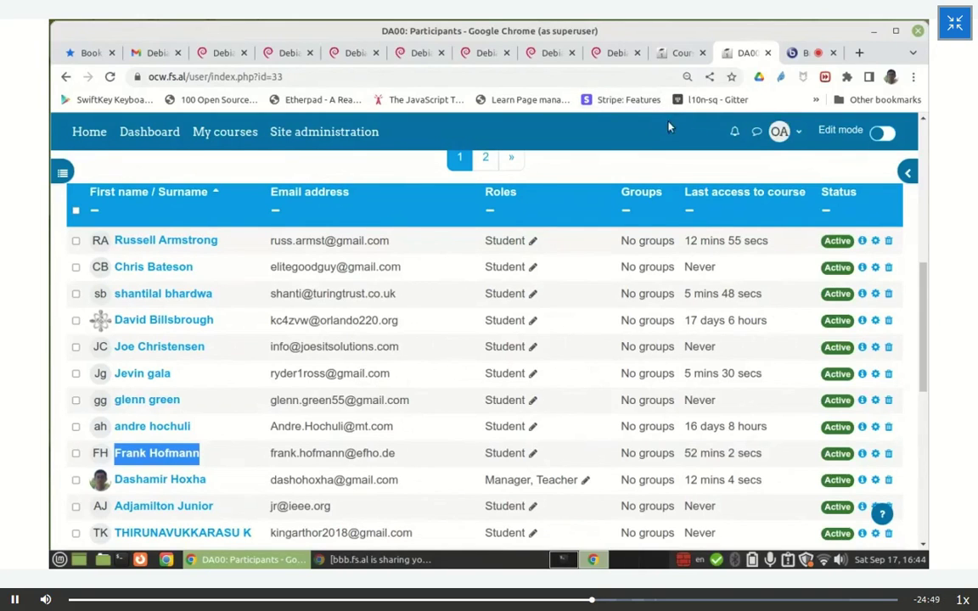
Return to the course management page and open the How to Teach Online Courses course from the site's home page.
{"action": "left_click", "coordinate": [678, 54]}
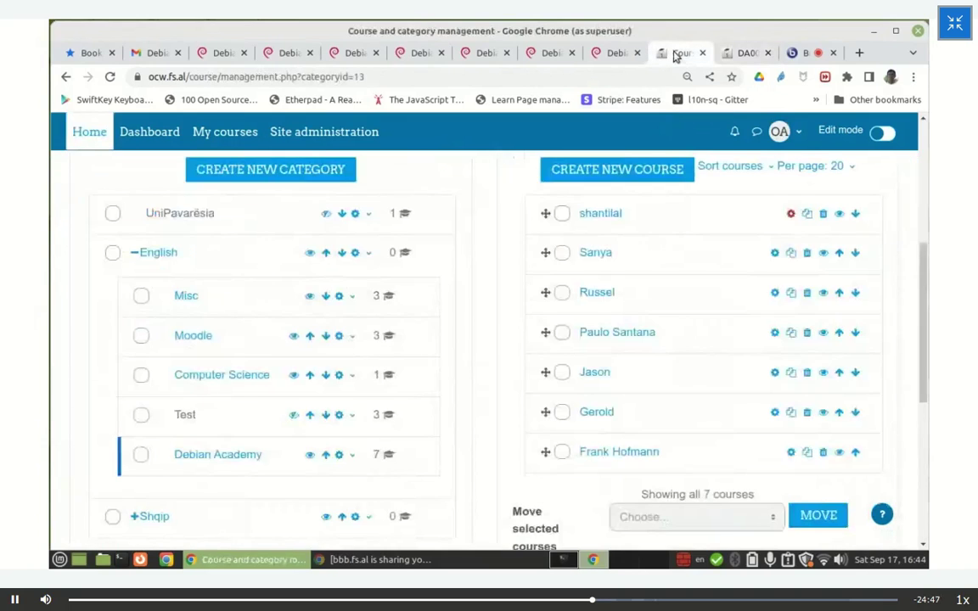
{"action": "left_click", "coordinate": [289, 135]}
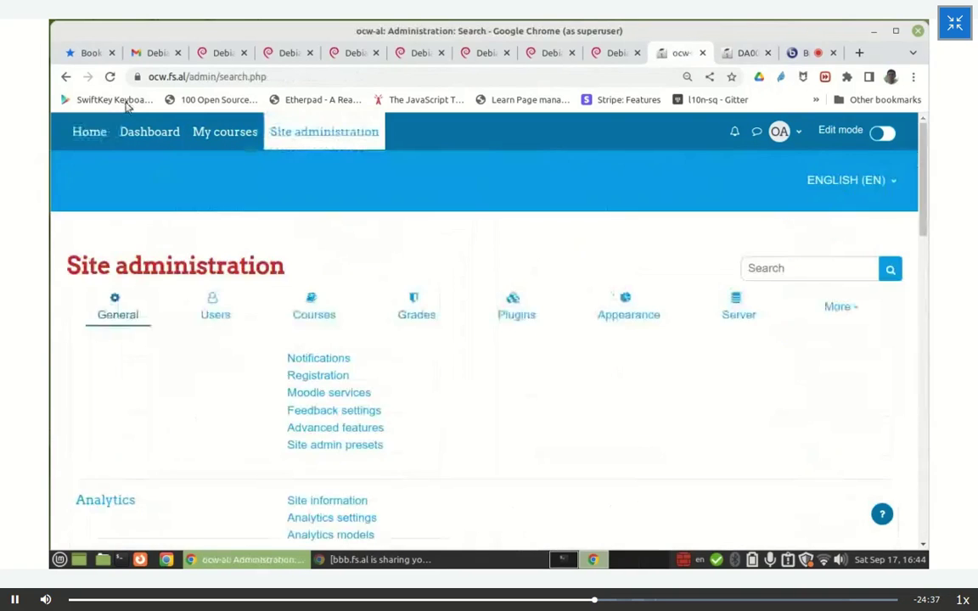
{"action": "left_click", "coordinate": [90, 133]}
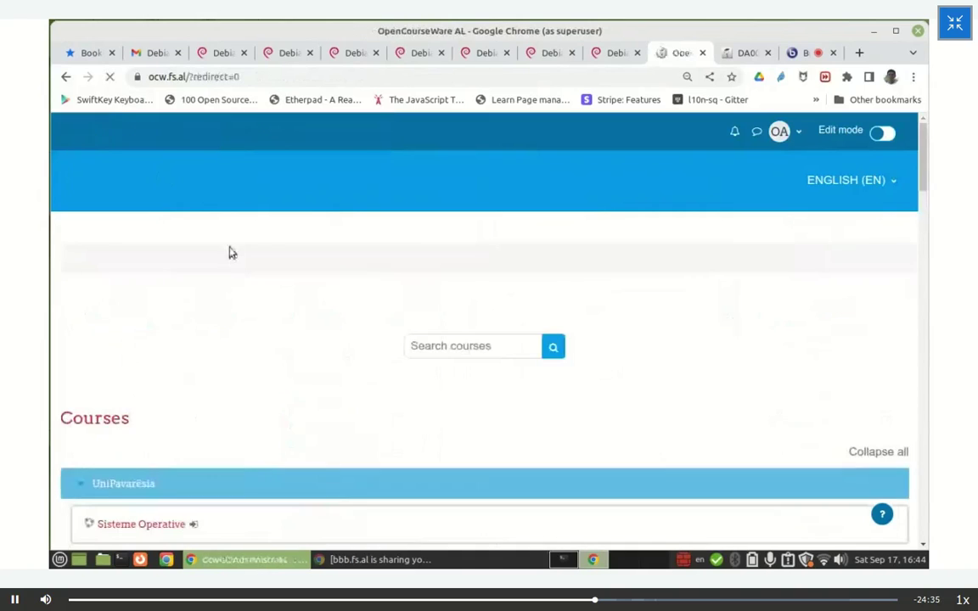
{"action": "scroll", "coordinate": [270, 306], "scroll_direction": "down", "scroll_amount": 5}
{"action": "left_click", "coordinate": [202, 314]}
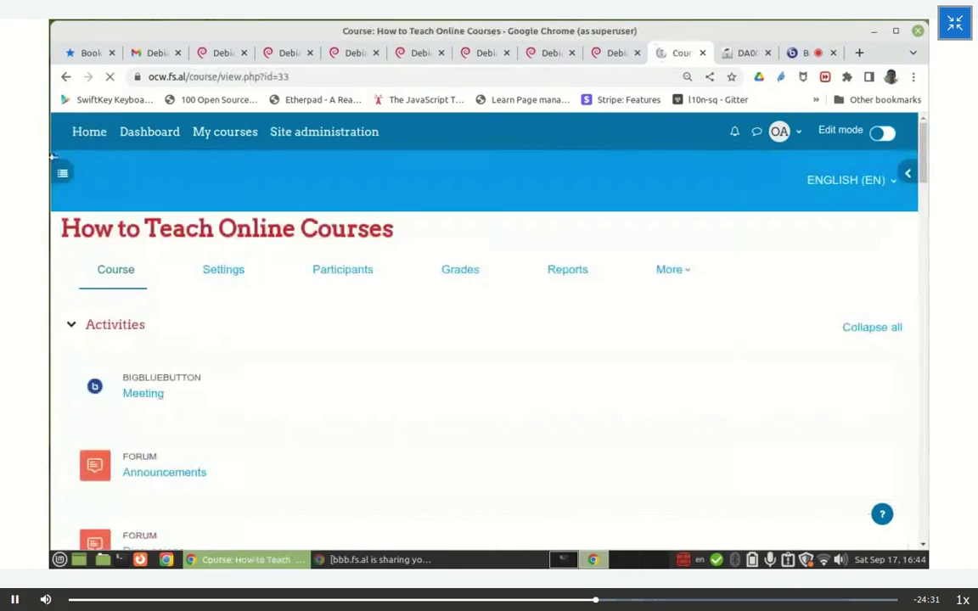
Open the course index and go to the Assignments section to examine its Submit your course details assignment.
{"action": "left_click", "coordinate": [63, 172]}
{"action": "scroll", "coordinate": [130, 272], "scroll_direction": "down", "scroll_amount": 3}
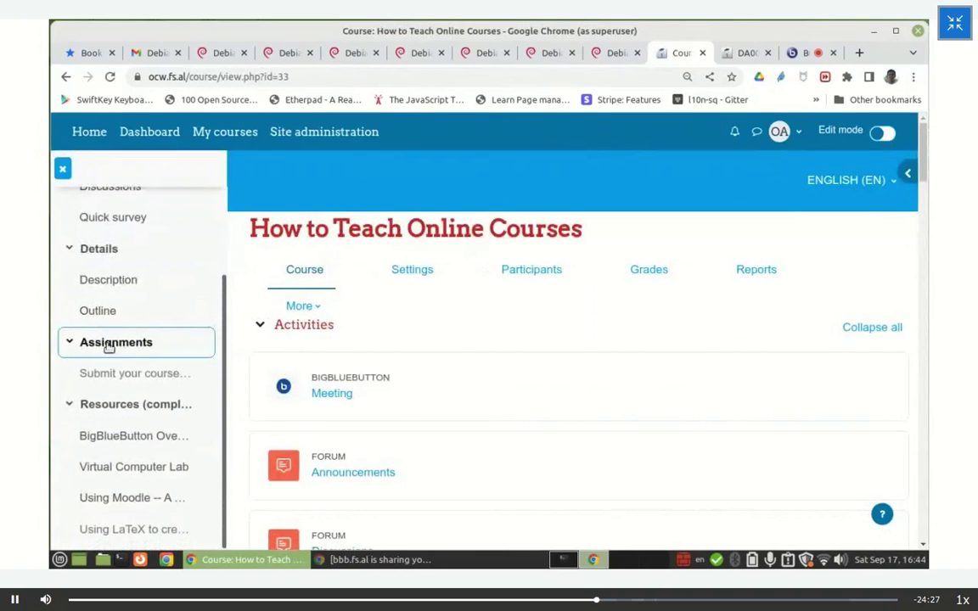
{"action": "left_click", "coordinate": [108, 344]}
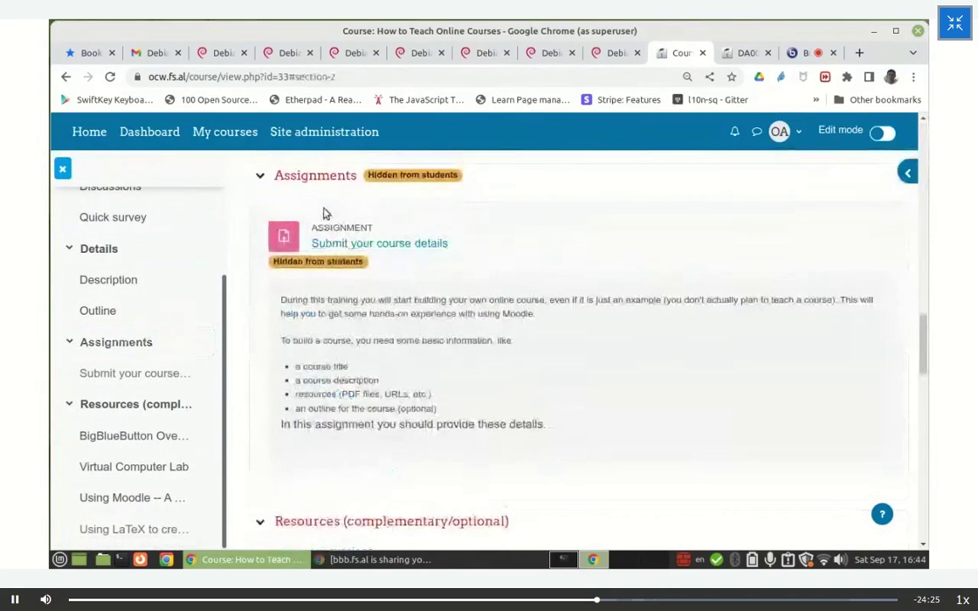
{"action": "scroll", "coordinate": [323, 212], "scroll_direction": "up", "scroll_amount": 1}
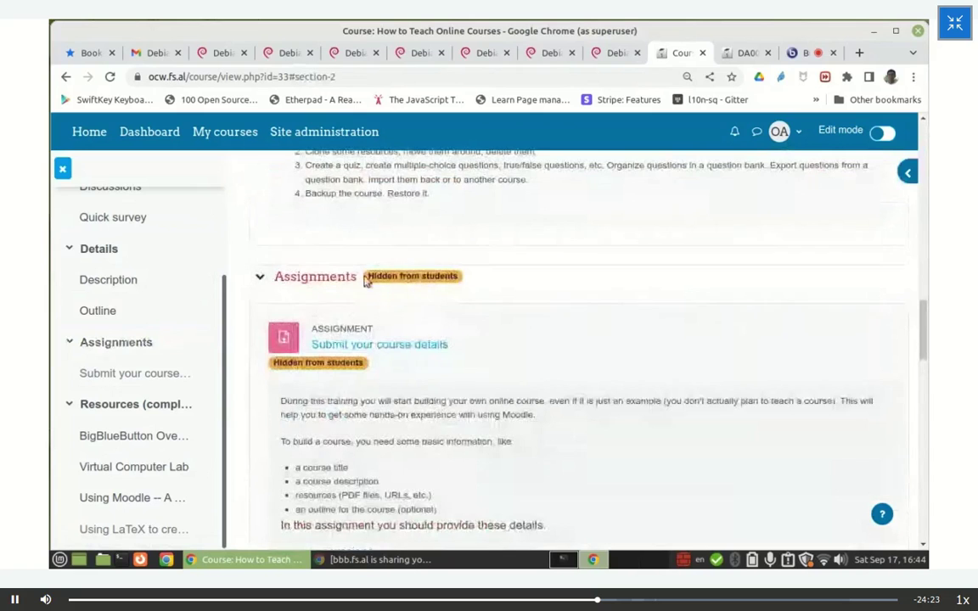
{"action": "scroll", "coordinate": [551, 297], "scroll_direction": "down", "scroll_amount": 2}
{"action": "scroll", "coordinate": [612, 267], "scroll_direction": "up", "scroll_amount": 1}
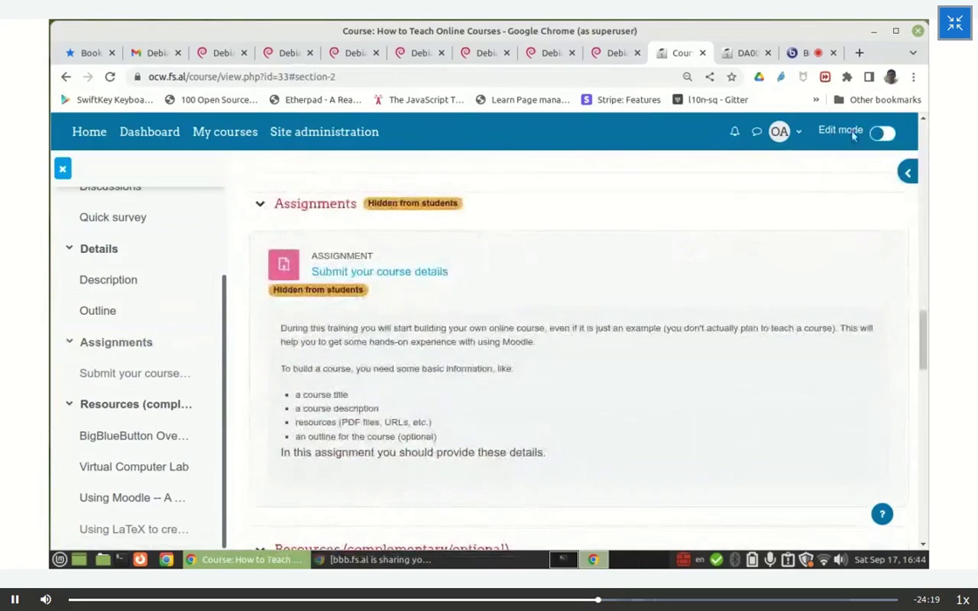
Turn on edit mode and add a new topic between the Details section and the hidden Assignments section.
{"action": "left_click", "coordinate": [881, 133]}
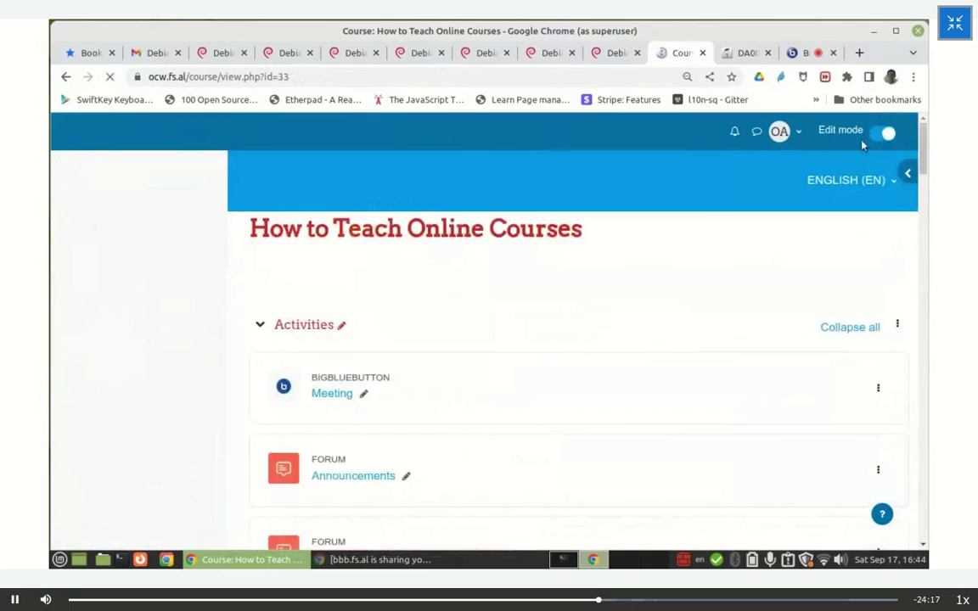
{"action": "scroll", "coordinate": [749, 261], "scroll_direction": "down", "scroll_amount": 3}
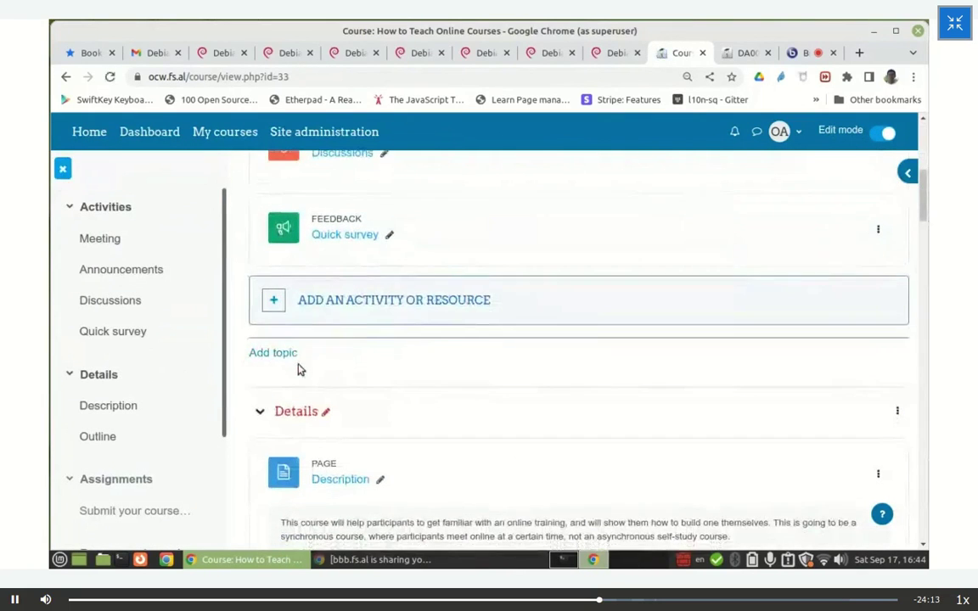
{"action": "scroll", "coordinate": [299, 365], "scroll_direction": "down", "scroll_amount": 5}
{"action": "scroll", "coordinate": [298, 365], "scroll_direction": "down", "scroll_amount": 4}
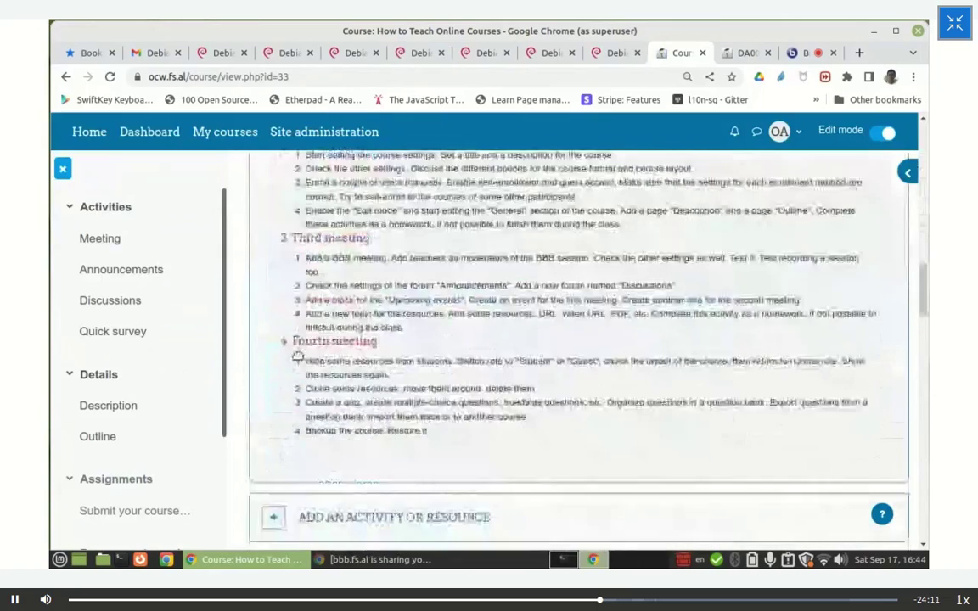
{"action": "scroll", "coordinate": [287, 323], "scroll_direction": "up", "scroll_amount": 2}
{"action": "scroll", "coordinate": [287, 323], "scroll_direction": "up", "scroll_amount": 2}
{"action": "scroll", "coordinate": [331, 282], "scroll_direction": "down", "scroll_amount": 5}
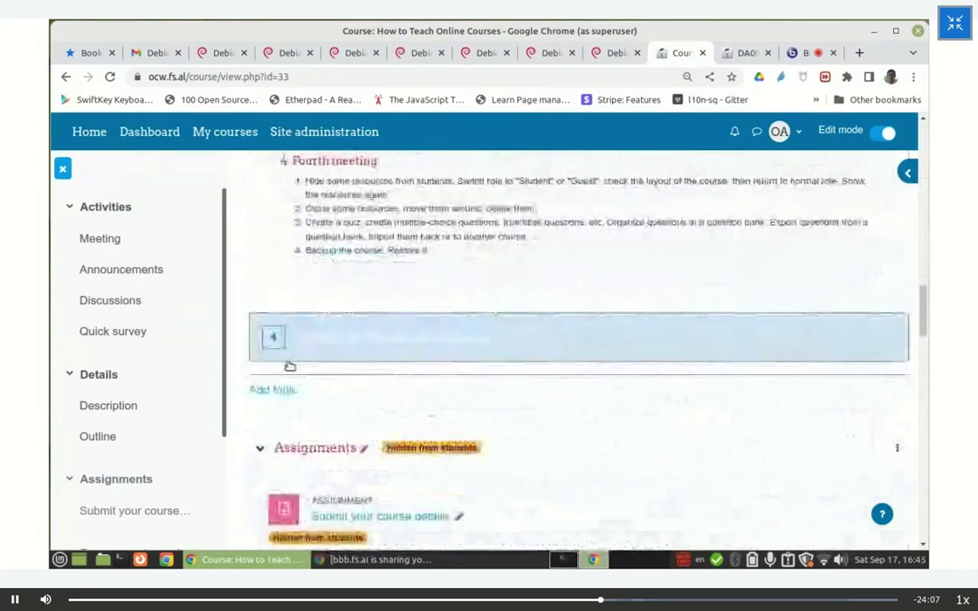
{"action": "left_click", "coordinate": [279, 392]}
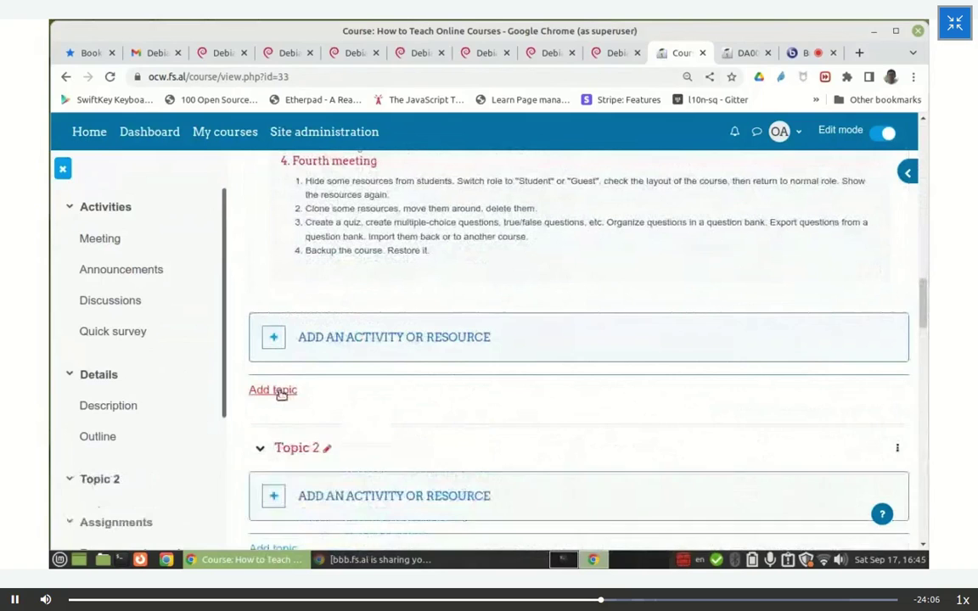
Rename the new topic as Assignments.
{"action": "left_click", "coordinate": [327, 449]}
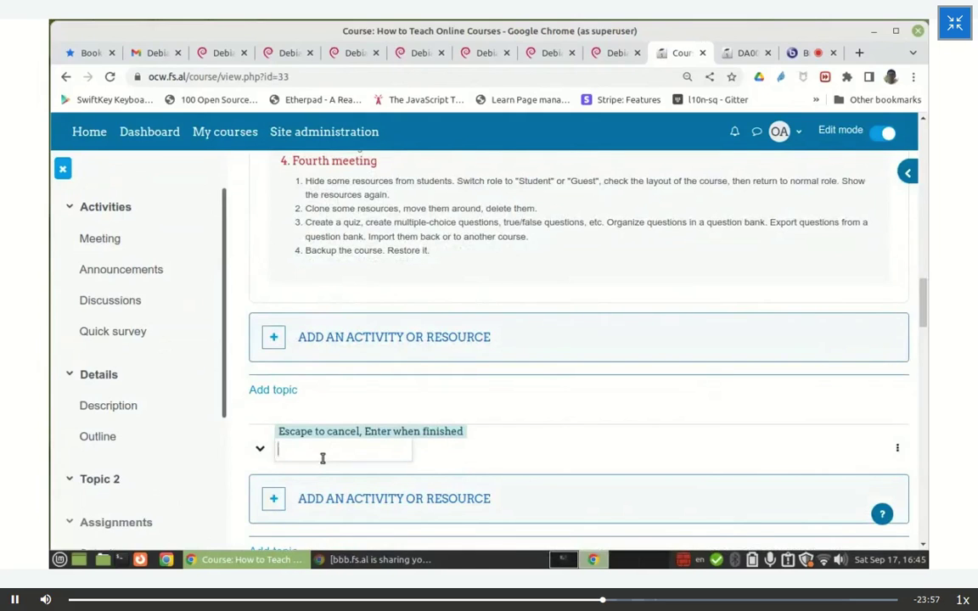
{"action": "type", "text": "Assignment"}
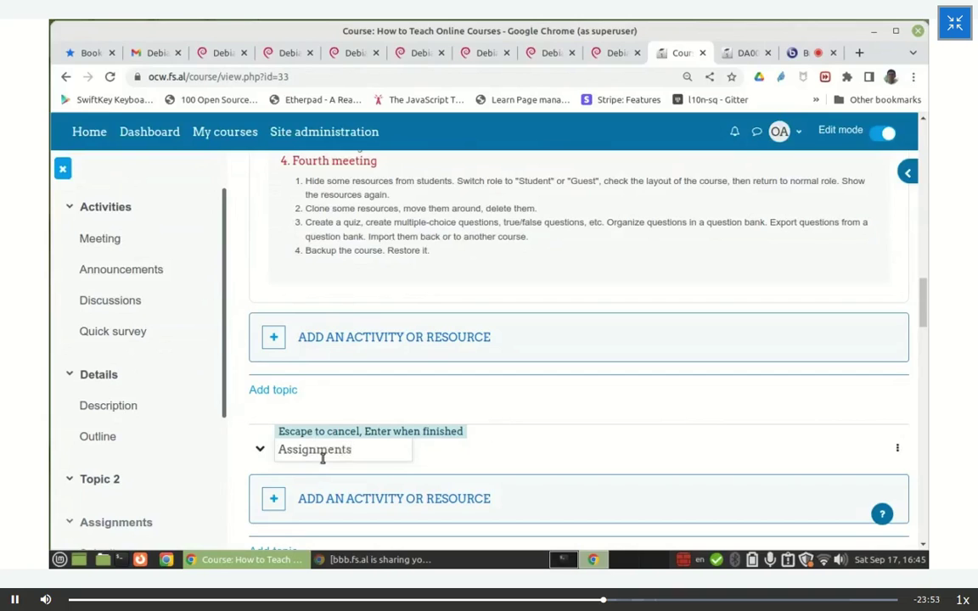
{"action": "type", "text": "s"}
{"action": "key", "text": "Return"}
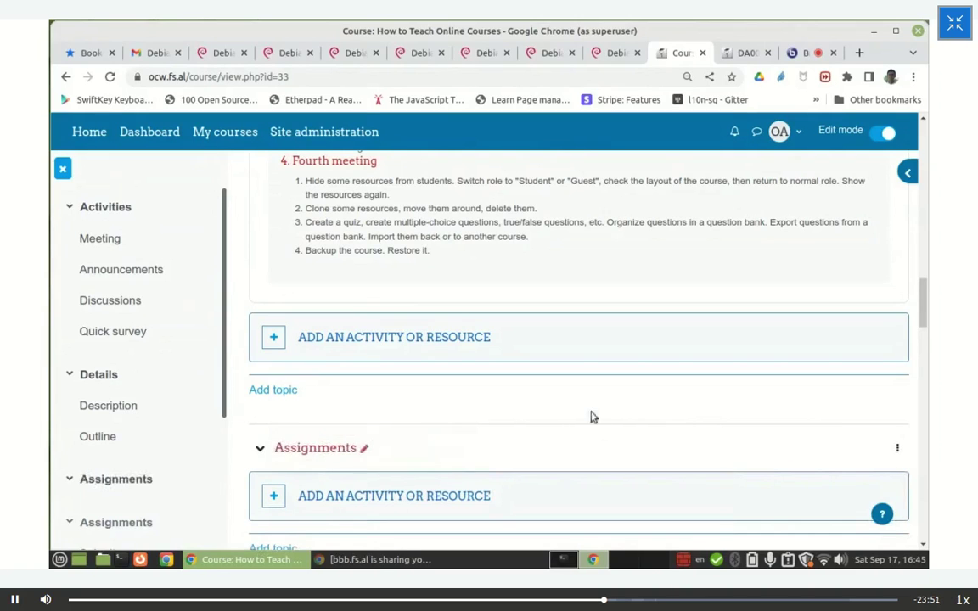
Browse the activity and resource types for the new Assignments topic, and add an Assignment after reading its description.
{"action": "scroll", "coordinate": [593, 417], "scroll_direction": "down", "scroll_amount": 3}
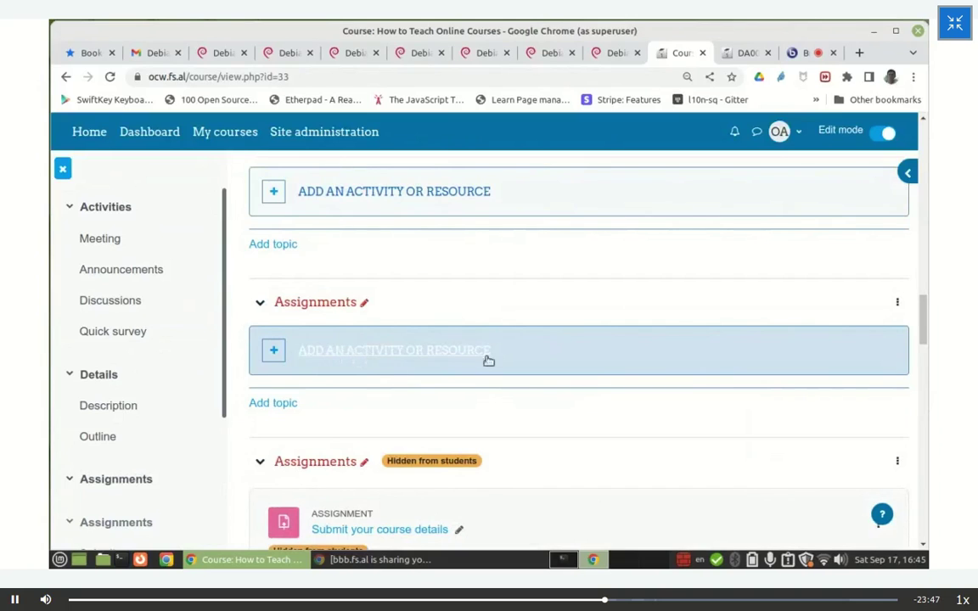
{"action": "left_click", "coordinate": [426, 355]}
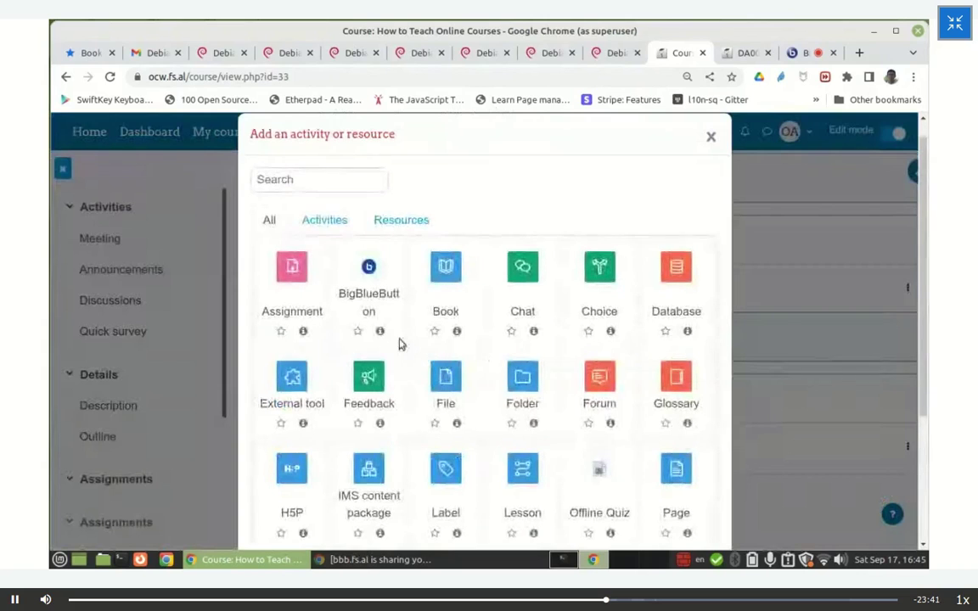
{"action": "left_click", "coordinate": [269, 219]}
{"action": "left_click", "coordinate": [396, 223]}
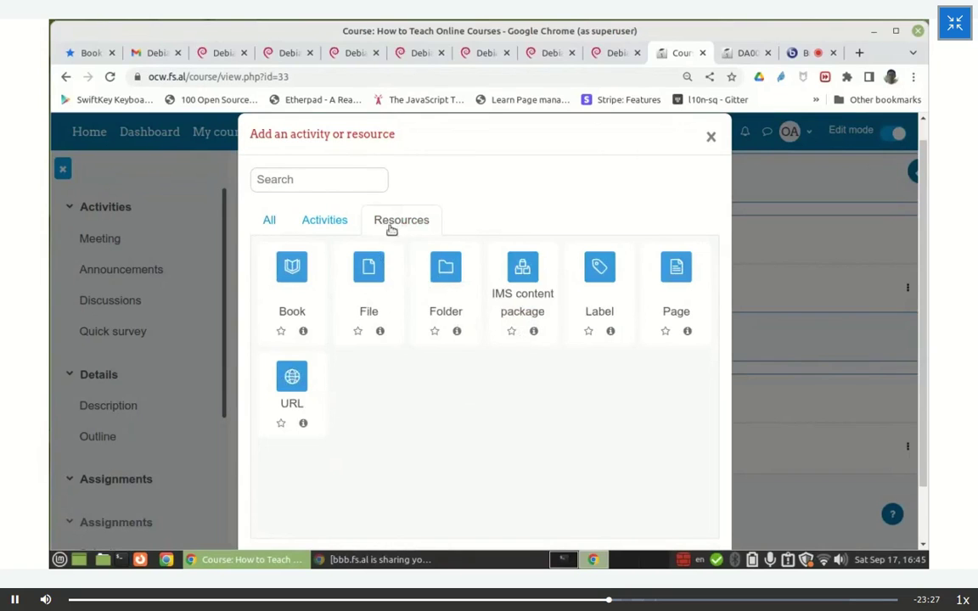
{"action": "left_click", "coordinate": [321, 223]}
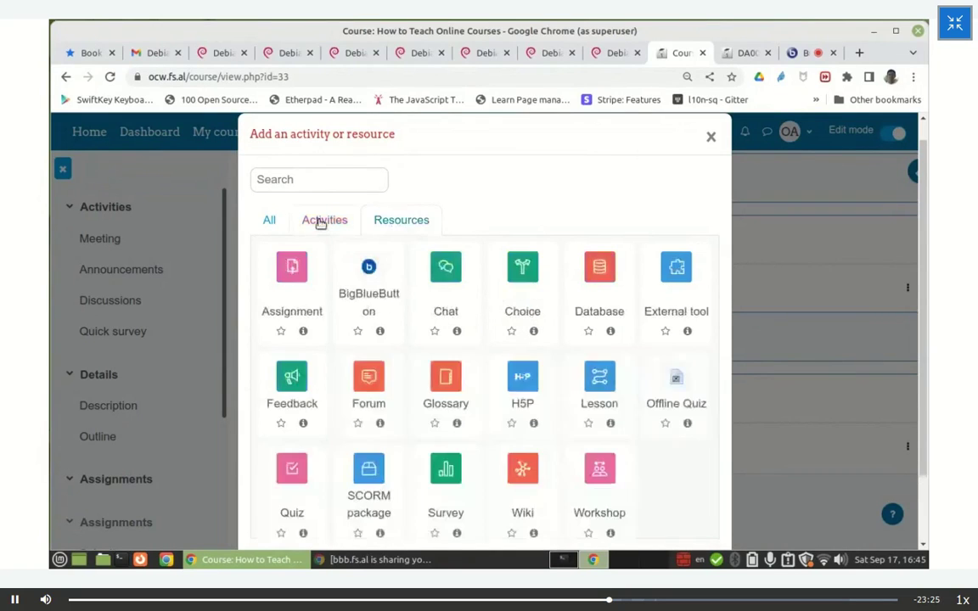
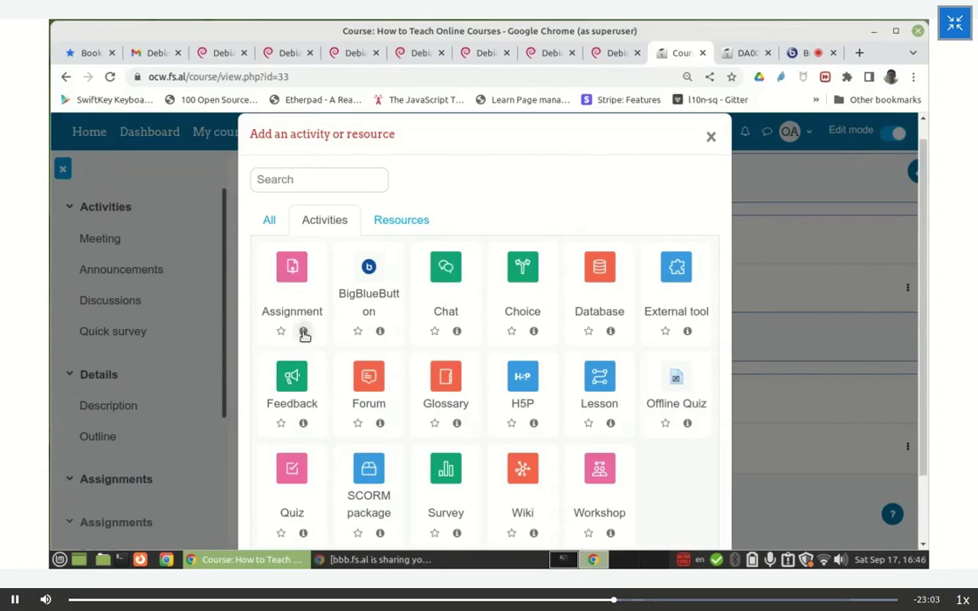
{"action": "left_click", "coordinate": [304, 333]}
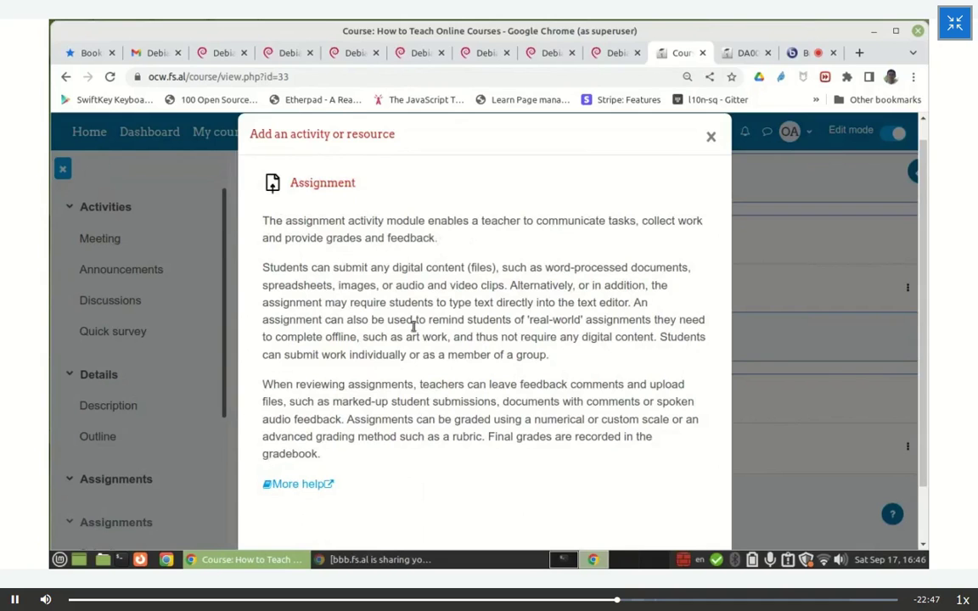
{"action": "scroll", "coordinate": [413, 326], "scroll_direction": "down", "scroll_amount": 2}
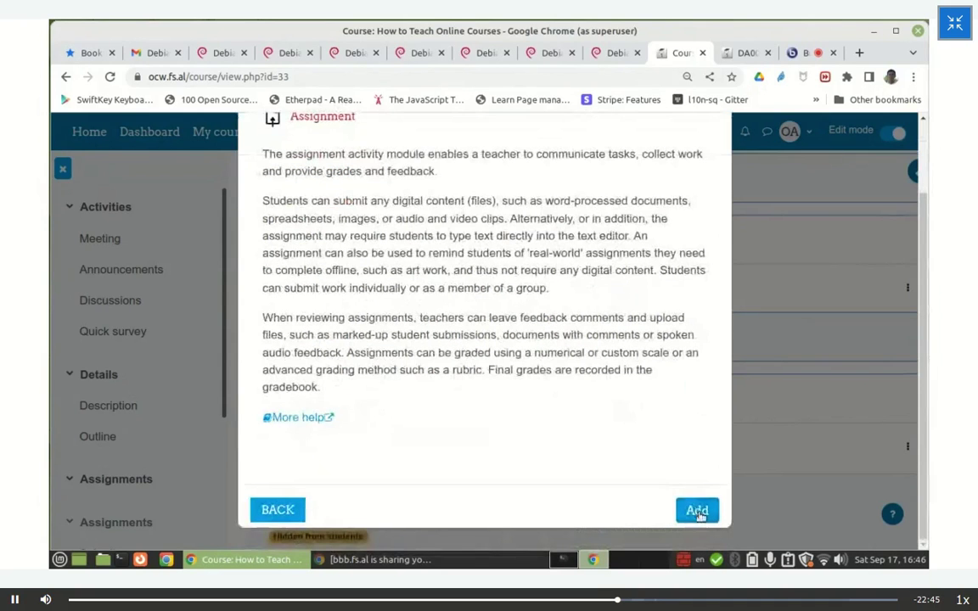
{"action": "left_click", "coordinate": [697, 512]}
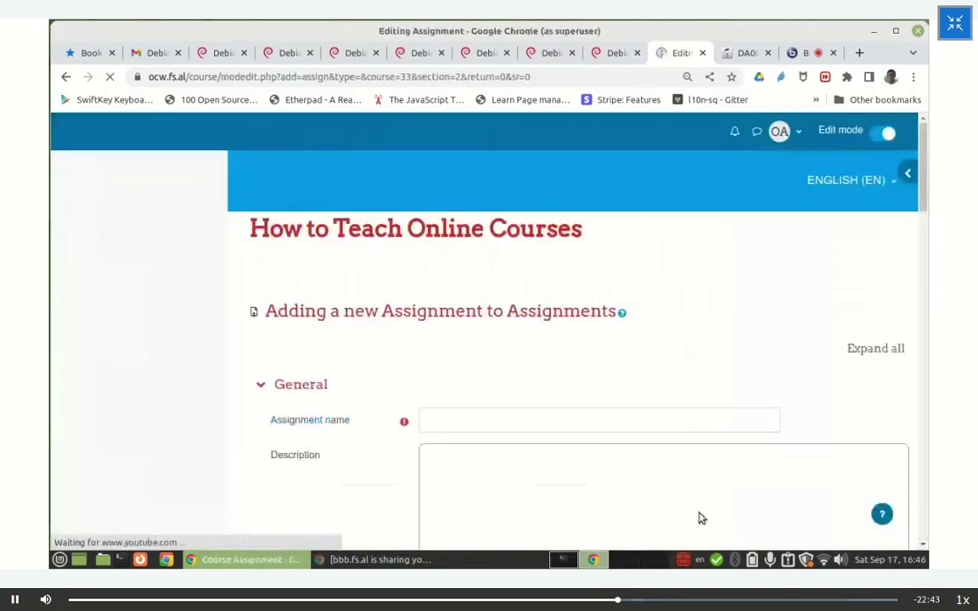
Enter "Your course details" as the assignment name.
{"action": "left_click", "coordinate": [446, 421]}
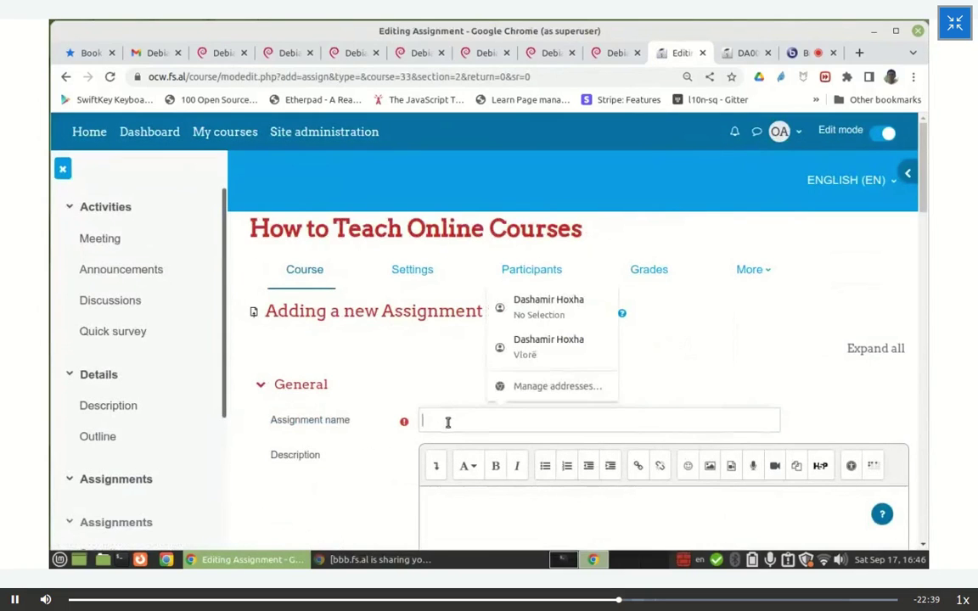
{"action": "type", "text": "Course details"}
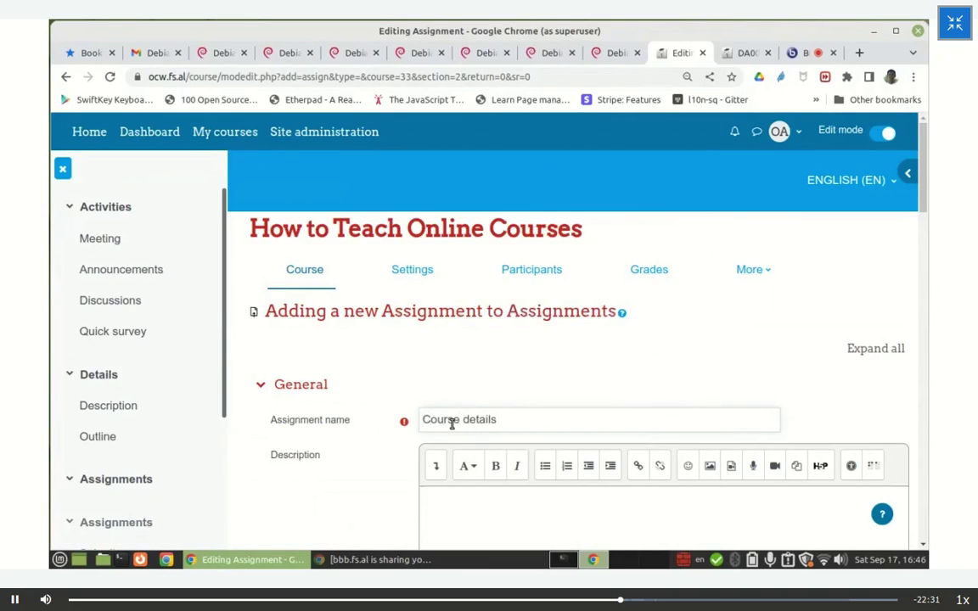
{"action": "type", "text": "Your"}
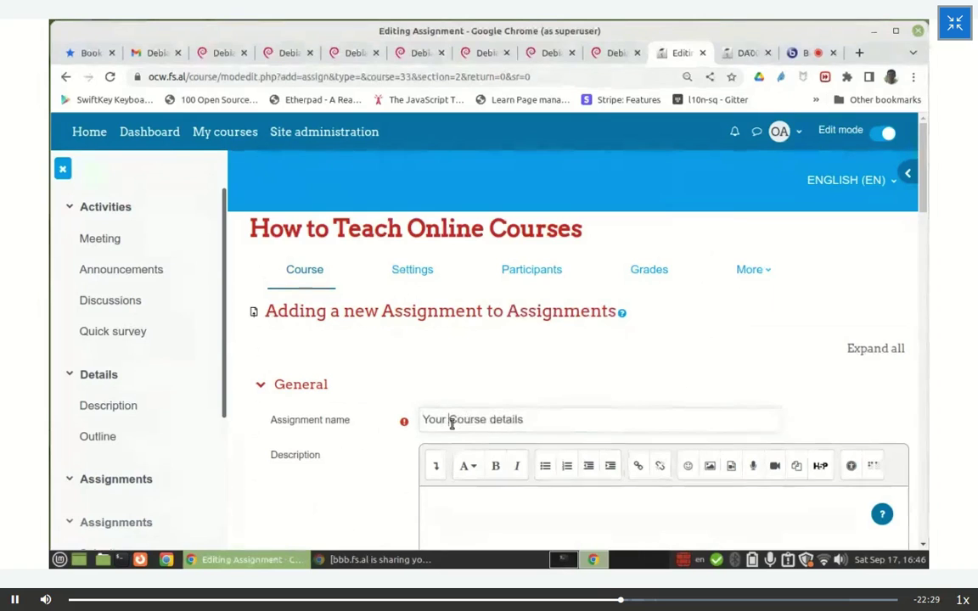
{"action": "key", "text": "Delete"}
{"action": "type", "text": "c"}
Enter the assignment description "In this assignment you are going to give the details of the course that you are going to build during this training".
{"action": "scroll", "coordinate": [478, 393], "scroll_direction": "down", "scroll_amount": 2}
{"action": "left_click", "coordinate": [457, 363]}
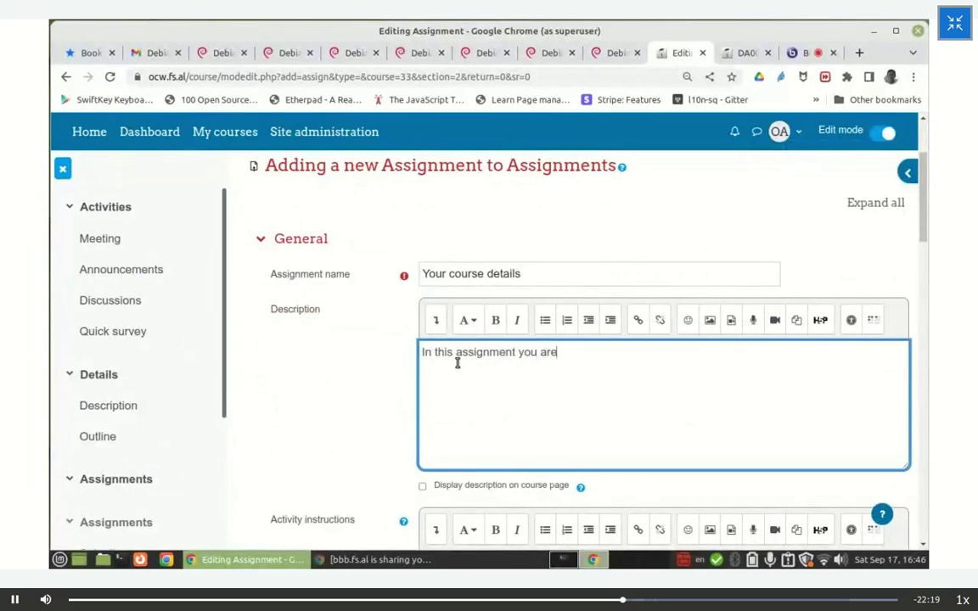
{"action": "type", "text": "to give the details of the course that you are going to bui"}
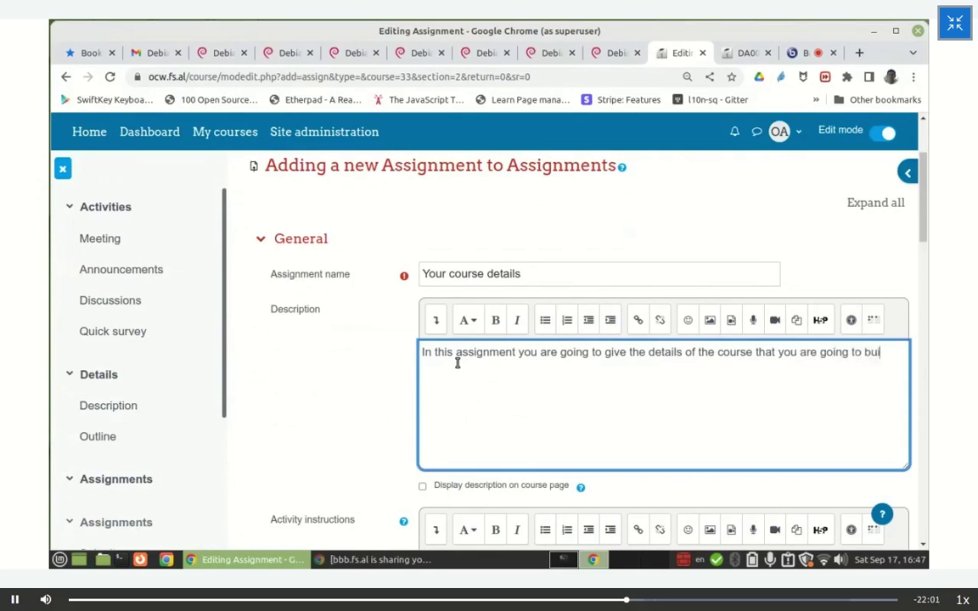
{"action": "type", "text": "raining"}
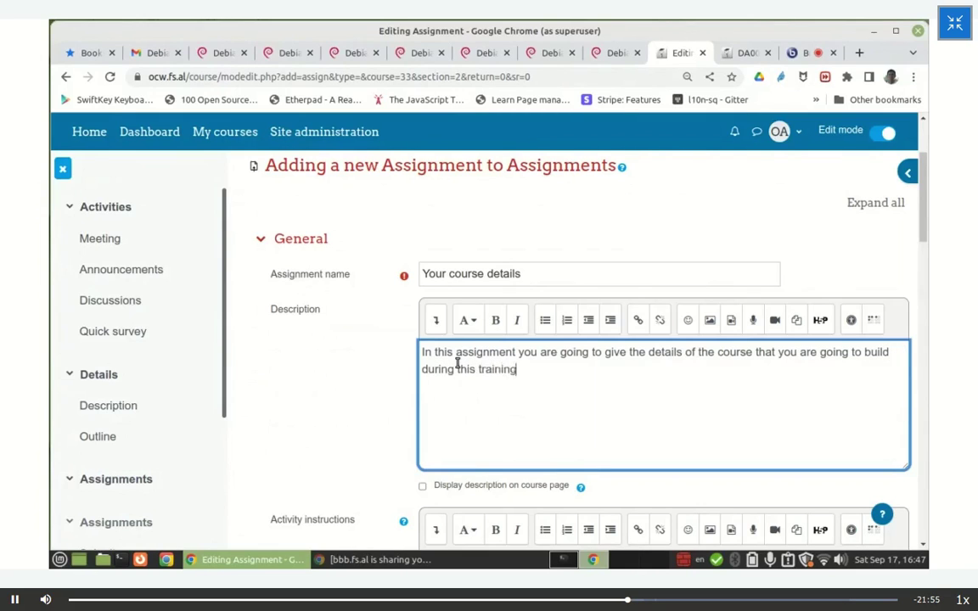
Extend the assignment description with ", such as the title of the course, the description of the course, etc." and display it on the course page.
{"action": "type", "text": ", such as the tit"}
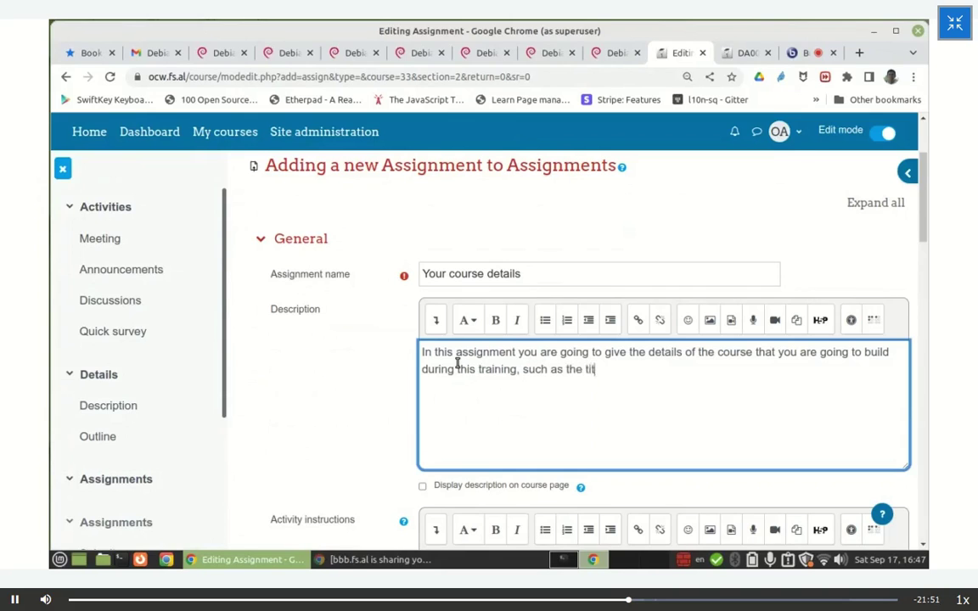
{"action": "type", "text": "le of the"}
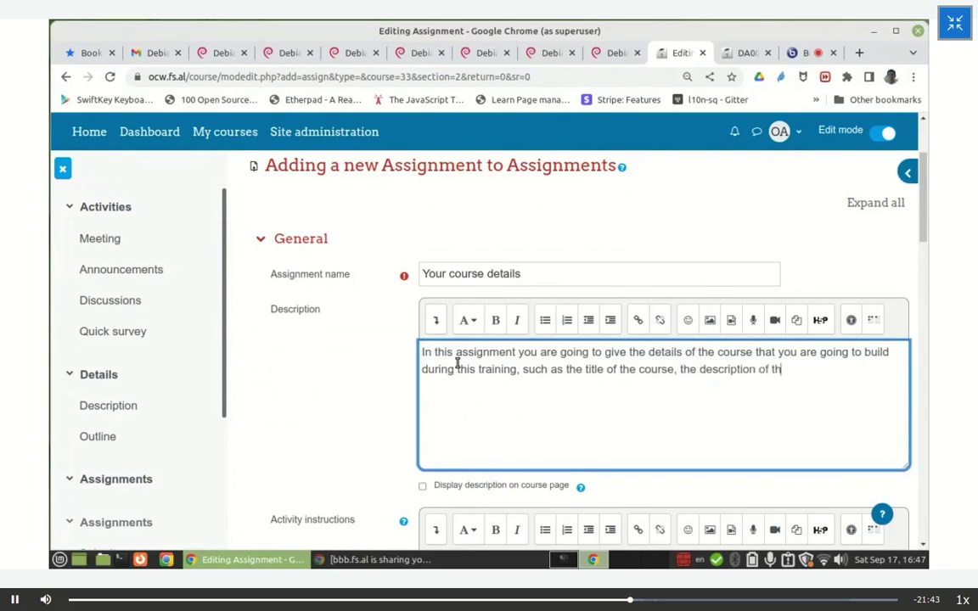
{"action": "type", "text": "course, etc."}
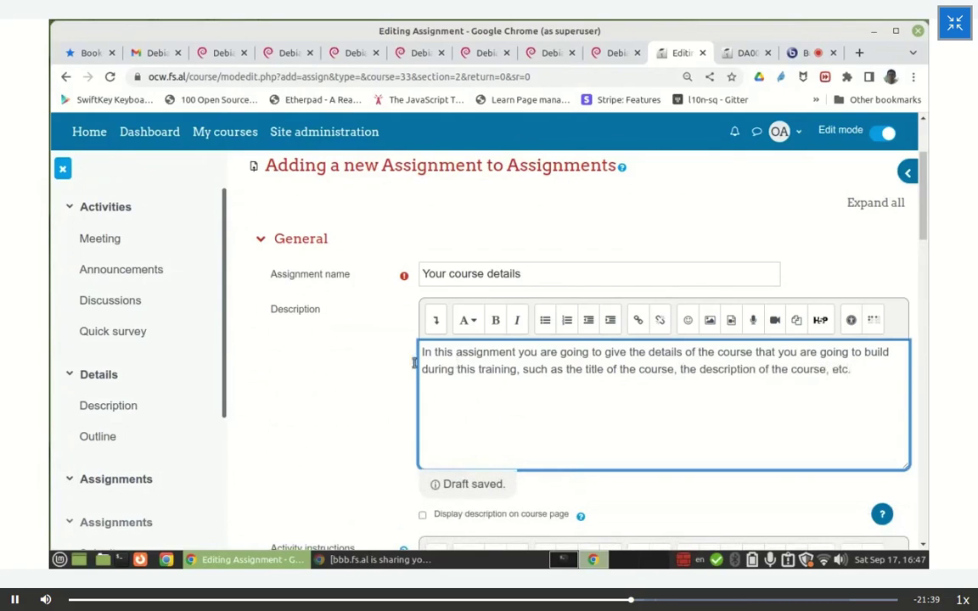
{"action": "scroll", "coordinate": [323, 372], "scroll_direction": "down", "scroll_amount": 3}
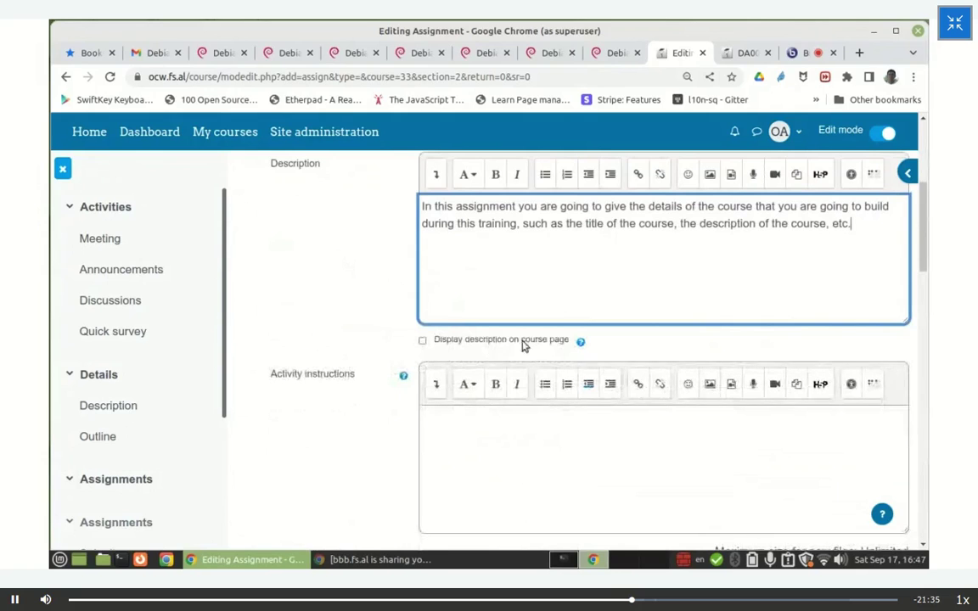
{"action": "left_click", "coordinate": [422, 341]}
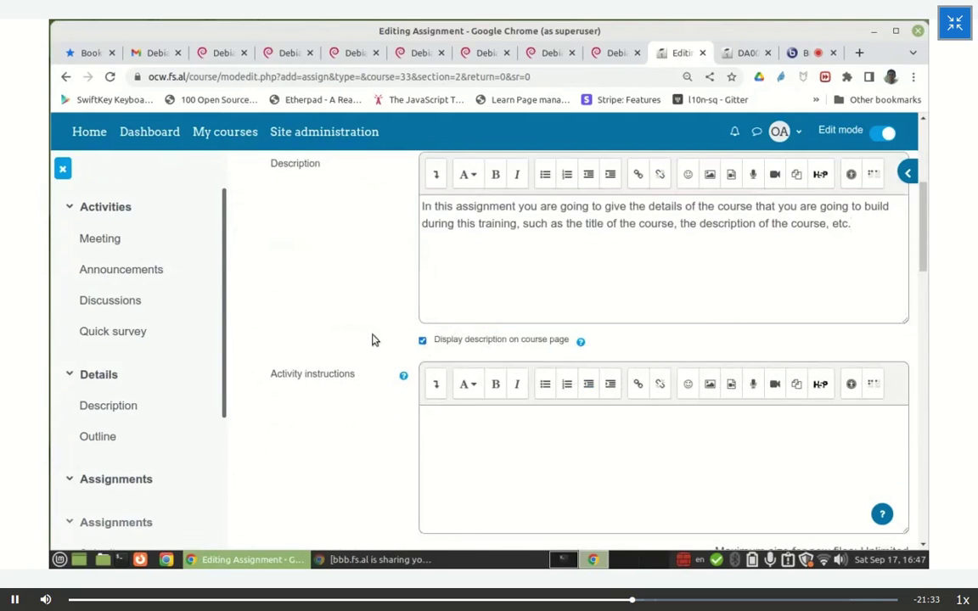
Disable the assignment's "Allow submissions from", "Due date" and "Remind me to grade by" dates.
{"action": "scroll", "coordinate": [371, 338], "scroll_direction": "down", "scroll_amount": 4}
{"action": "scroll", "coordinate": [364, 326], "scroll_direction": "down", "scroll_amount": 3}
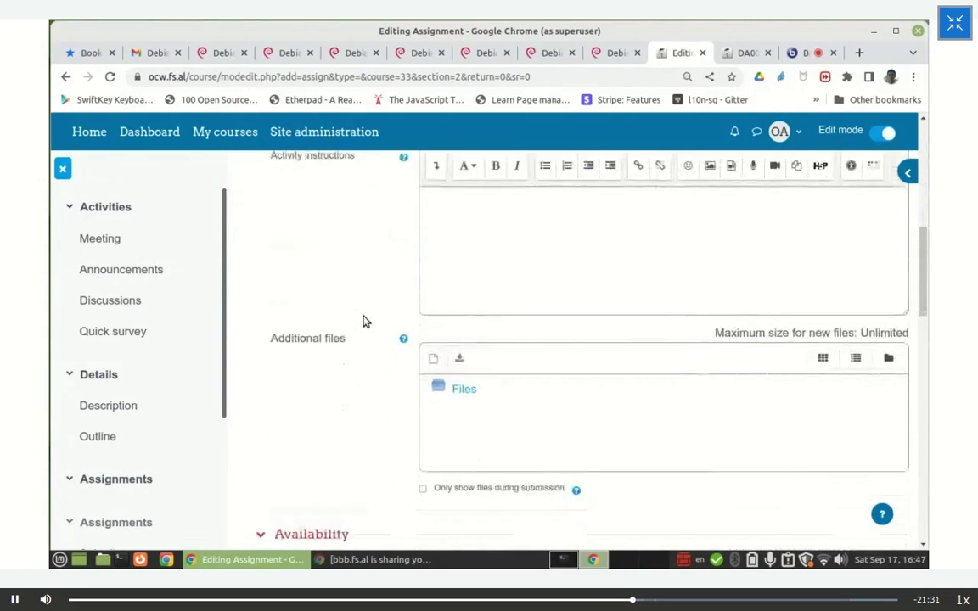
{"action": "scroll", "coordinate": [363, 318], "scroll_direction": "up", "scroll_amount": 3}
{"action": "scroll", "coordinate": [360, 317], "scroll_direction": "down", "scroll_amount": 4}
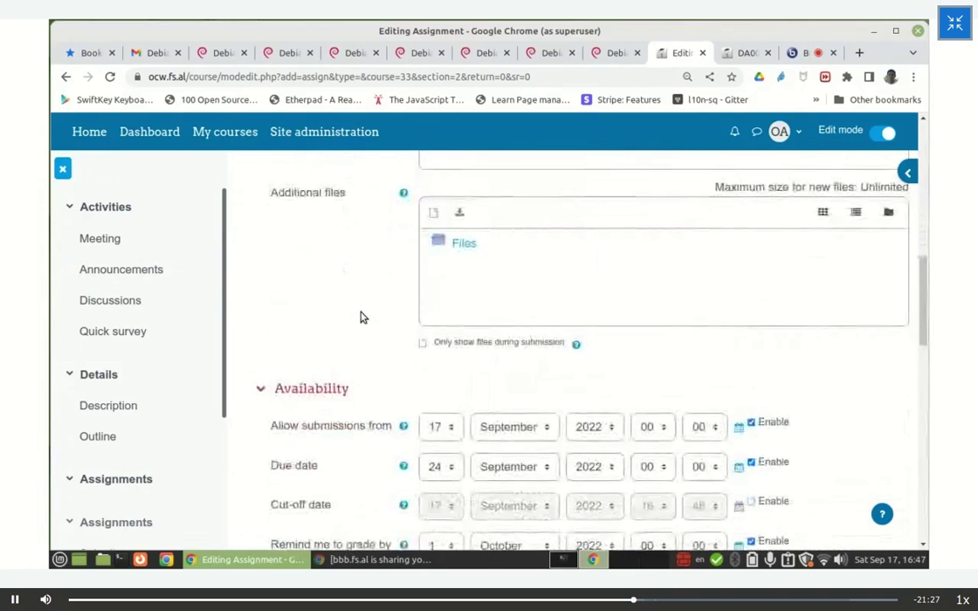
{"action": "scroll", "coordinate": [363, 316], "scroll_direction": "down", "scroll_amount": 3}
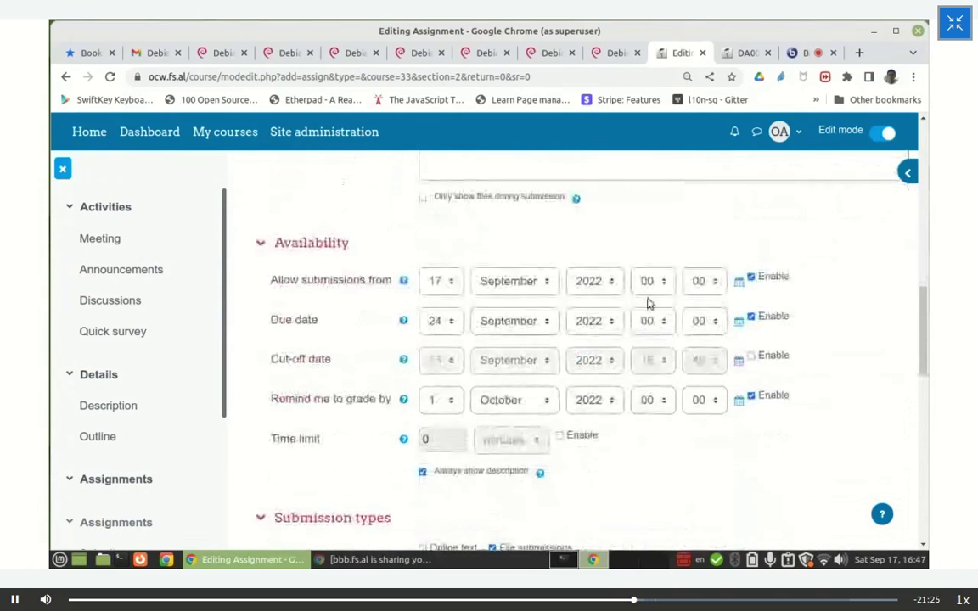
{"action": "left_click", "coordinate": [751, 277]}
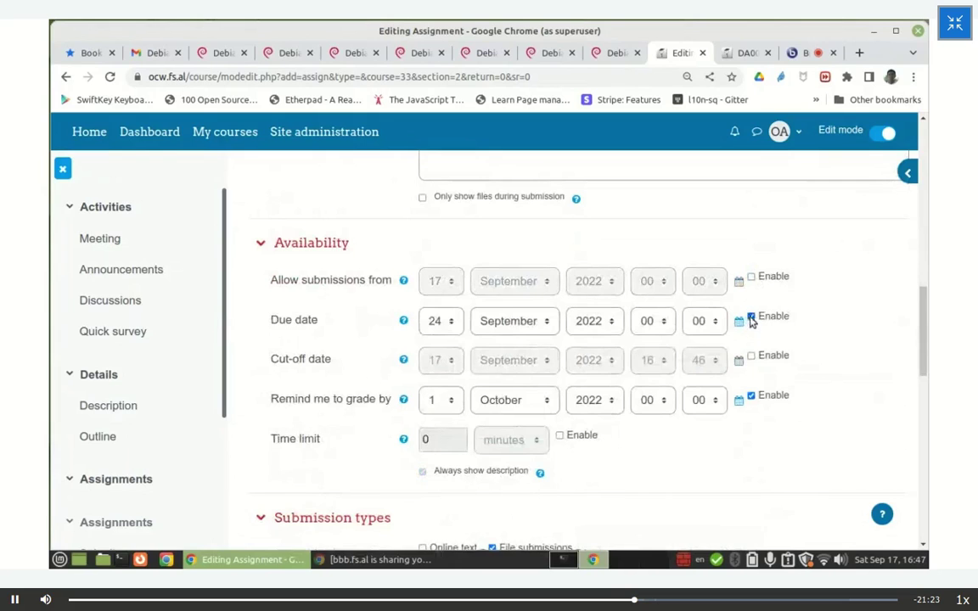
{"action": "left_click", "coordinate": [751, 316]}
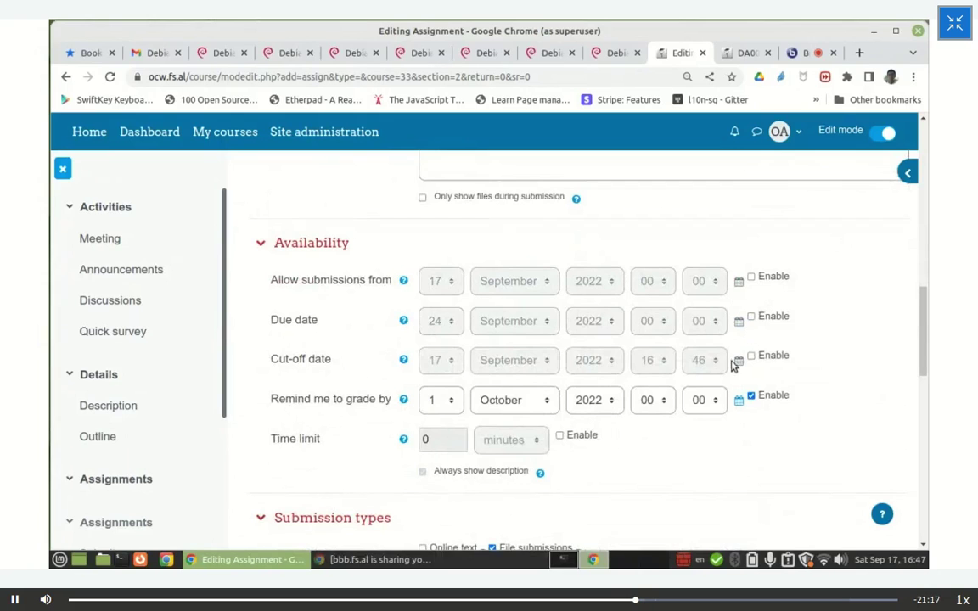
{"action": "left_click", "coordinate": [751, 397]}
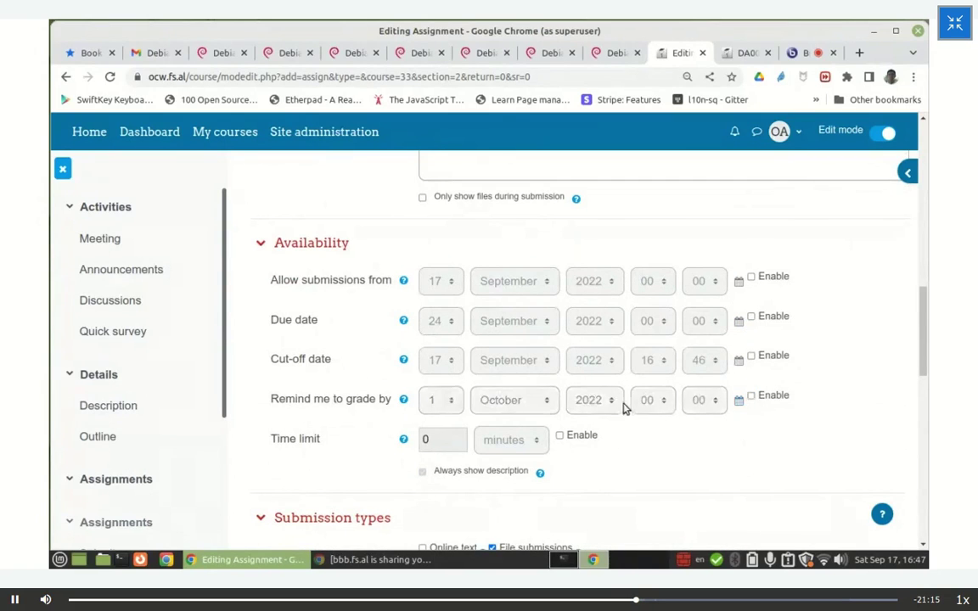
Enable Online text as a submission type and disable File submissions.
{"action": "scroll", "coordinate": [624, 408], "scroll_direction": "down", "scroll_amount": 4}
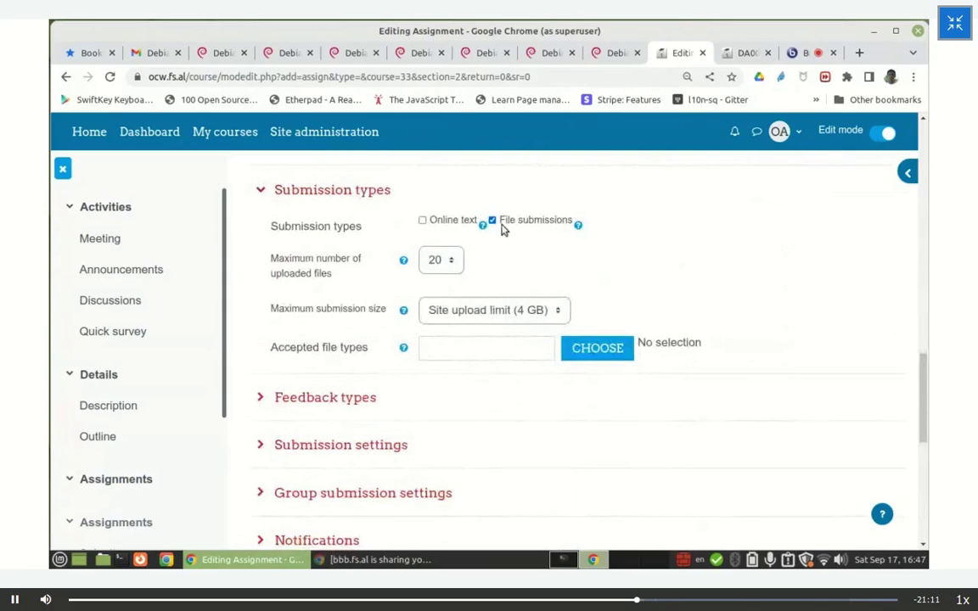
{"action": "left_click", "coordinate": [422, 222]}
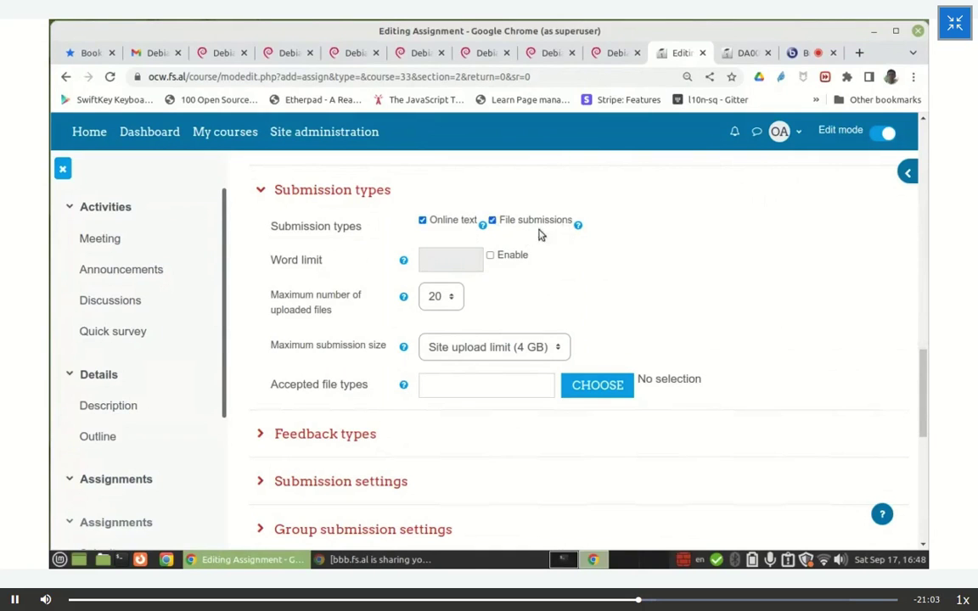
{"action": "left_click", "coordinate": [493, 220]}
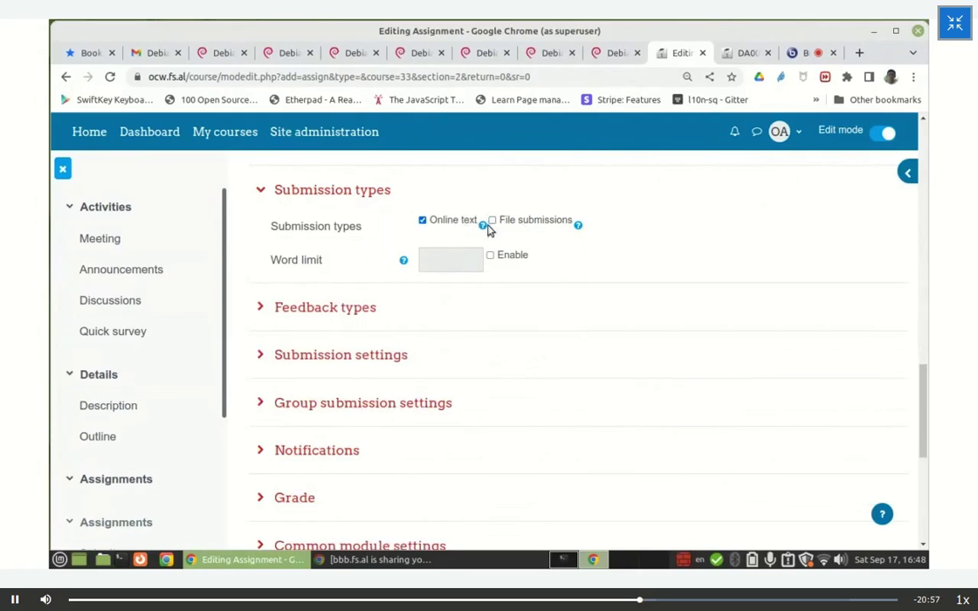
Examine the assignment's Feedback types, Submission settings, Group submission settings and Notifications sections.
{"action": "scroll", "coordinate": [439, 231], "scroll_direction": "down", "scroll_amount": 3}
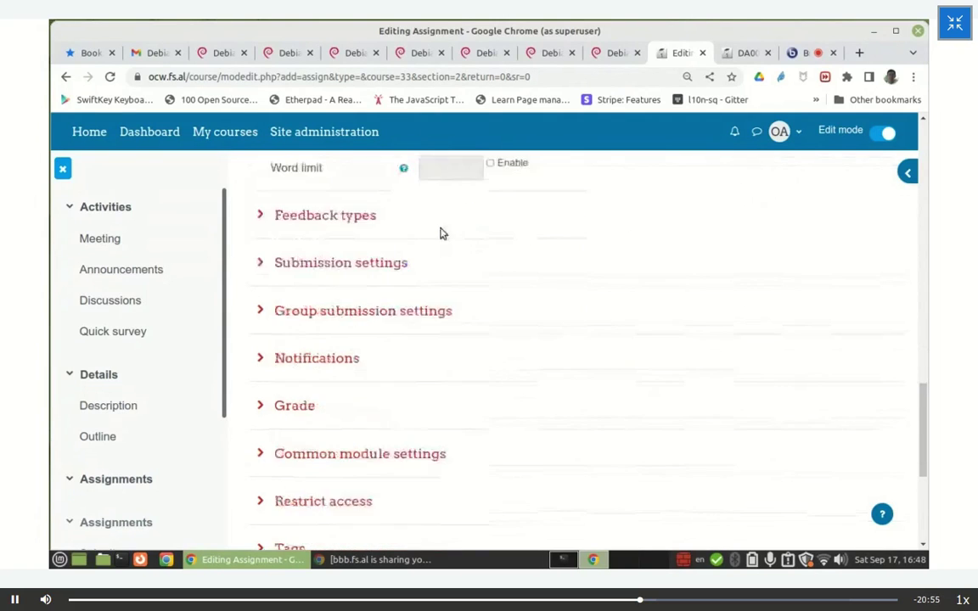
{"action": "left_click", "coordinate": [340, 202]}
{"action": "left_click", "coordinate": [337, 203]}
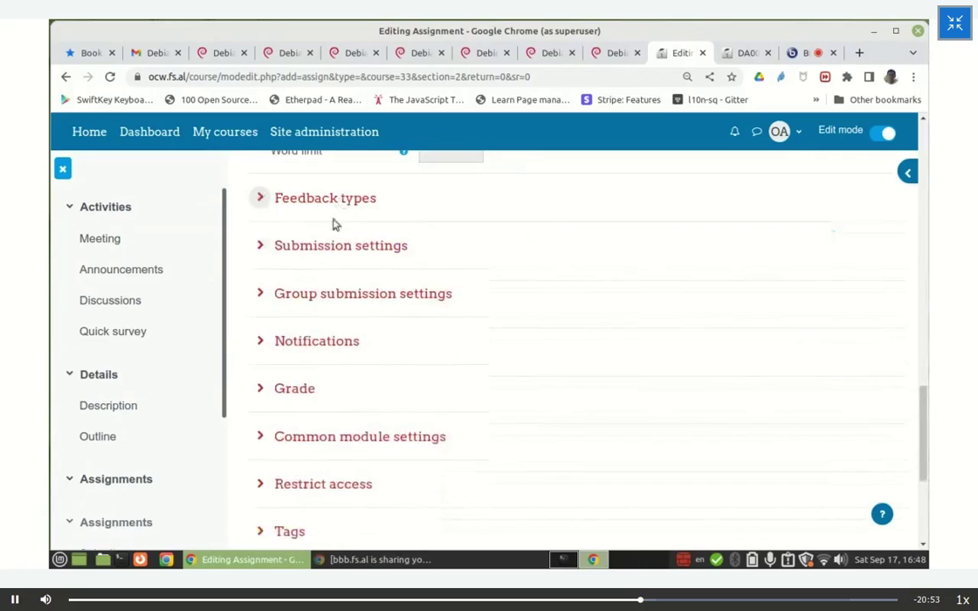
{"action": "left_click", "coordinate": [330, 248]}
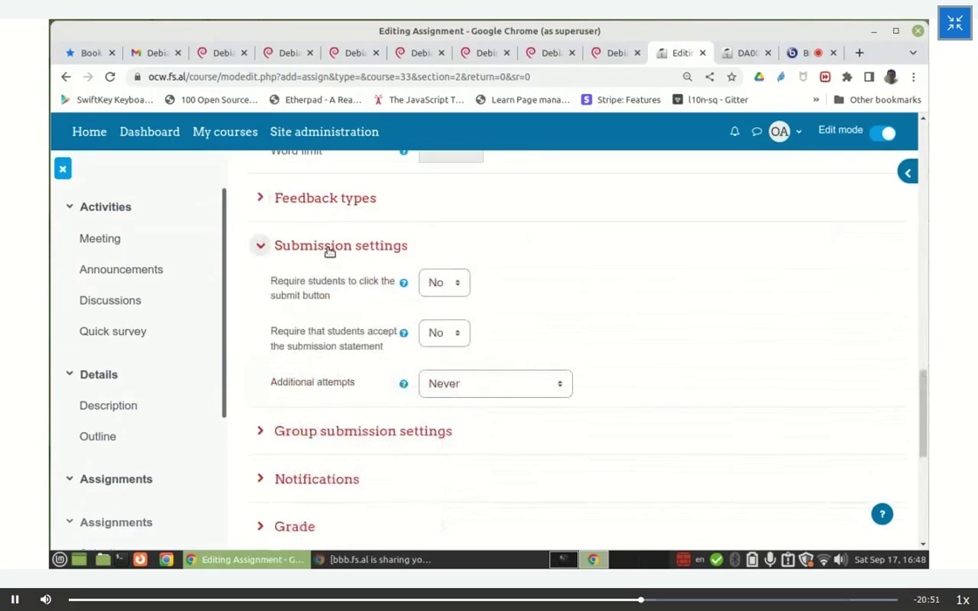
{"action": "left_click", "coordinate": [330, 249]}
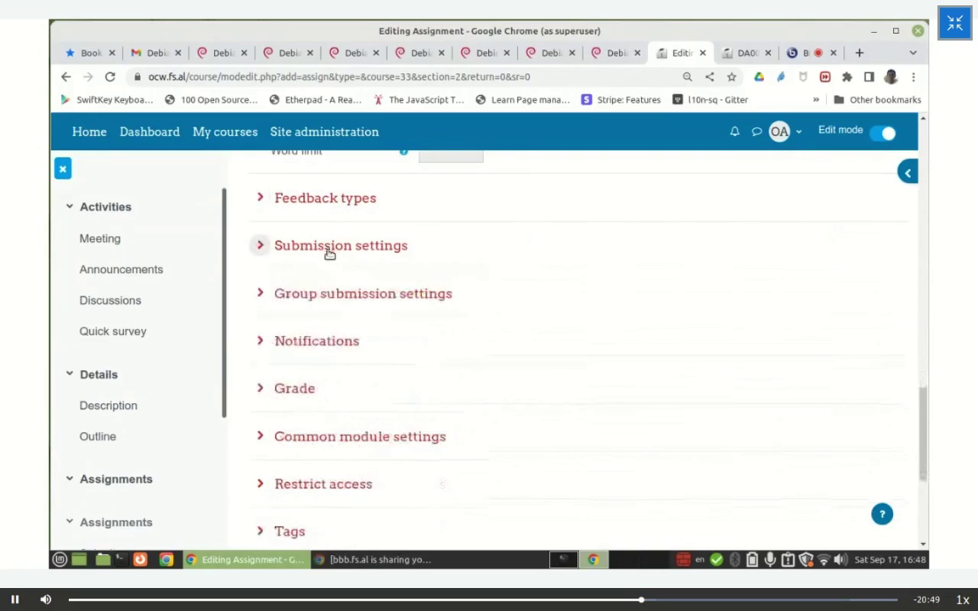
{"action": "scroll", "coordinate": [463, 261], "scroll_direction": "down", "scroll_amount": 2}
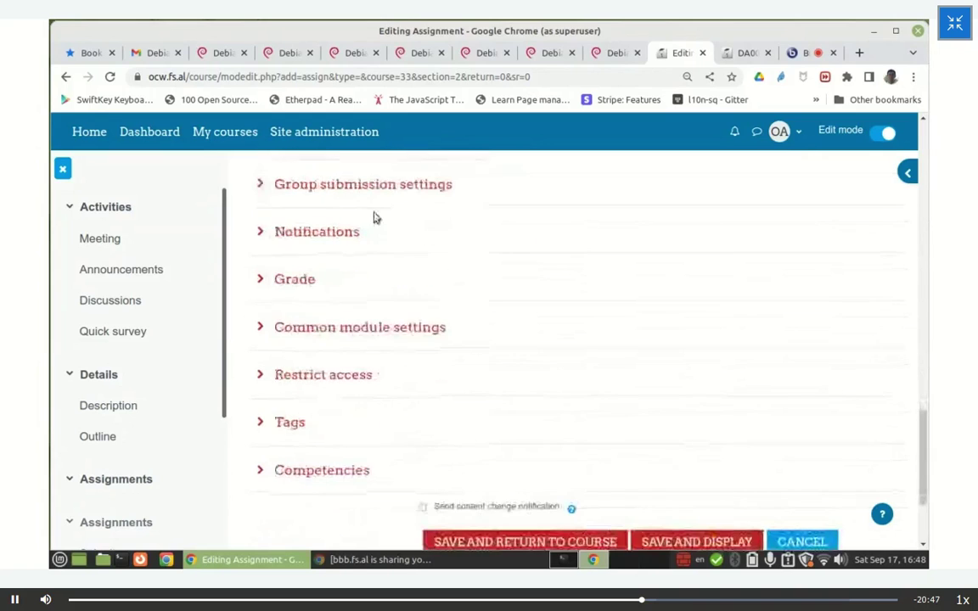
{"action": "left_click", "coordinate": [368, 184]}
{"action": "left_click", "coordinate": [370, 185]}
{"action": "left_click", "coordinate": [329, 234]}
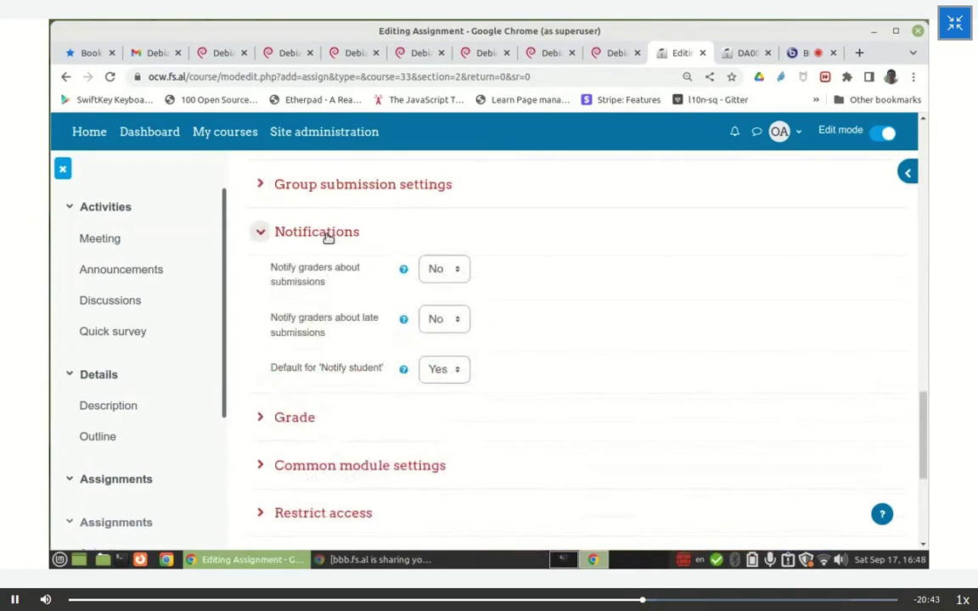
{"action": "left_click", "coordinate": [327, 235]}
Set the assignment's grade type to None, and save and display the assignment.
{"action": "left_click", "coordinate": [298, 279]}
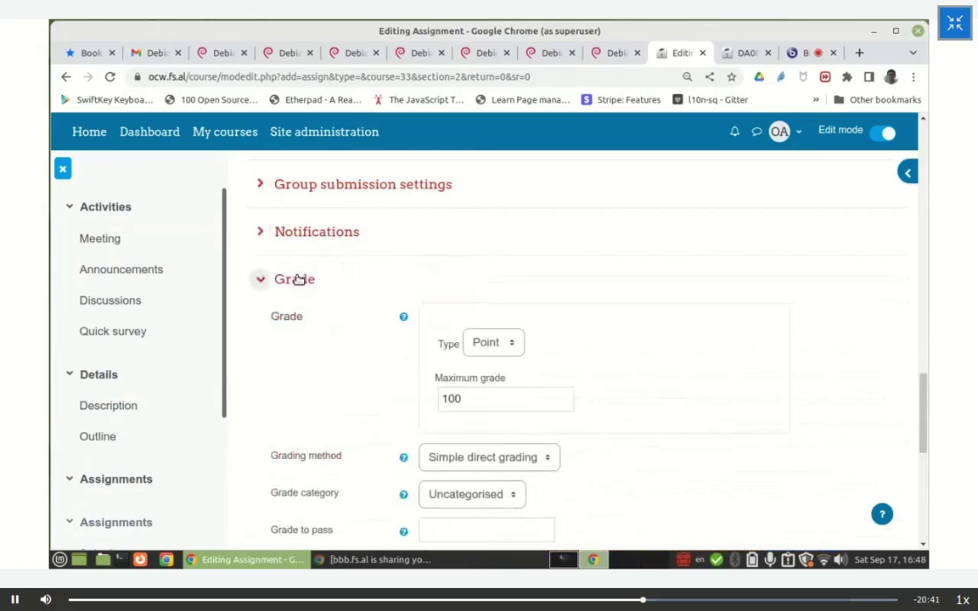
{"action": "left_click", "coordinate": [496, 343]}
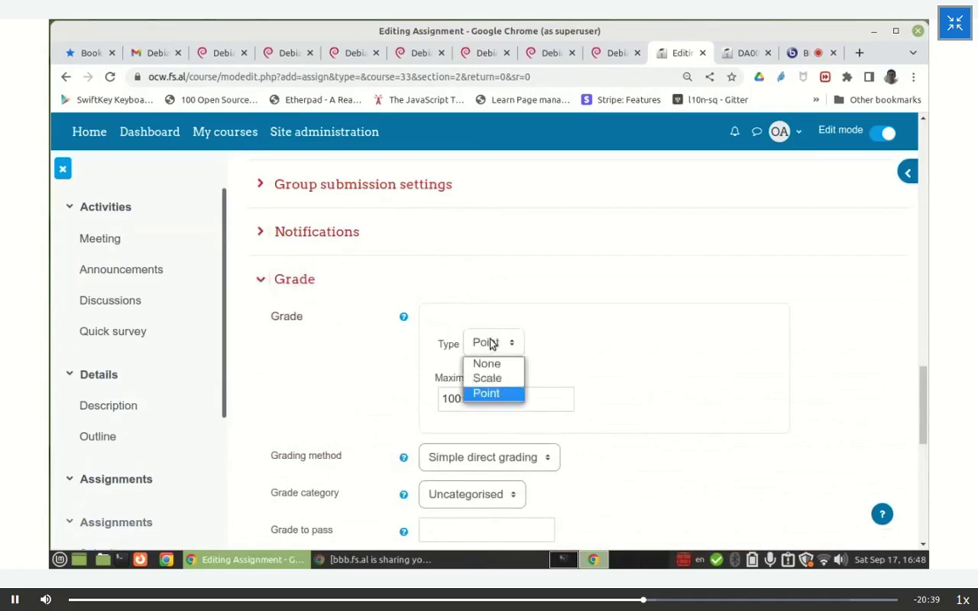
{"action": "left_click", "coordinate": [494, 372]}
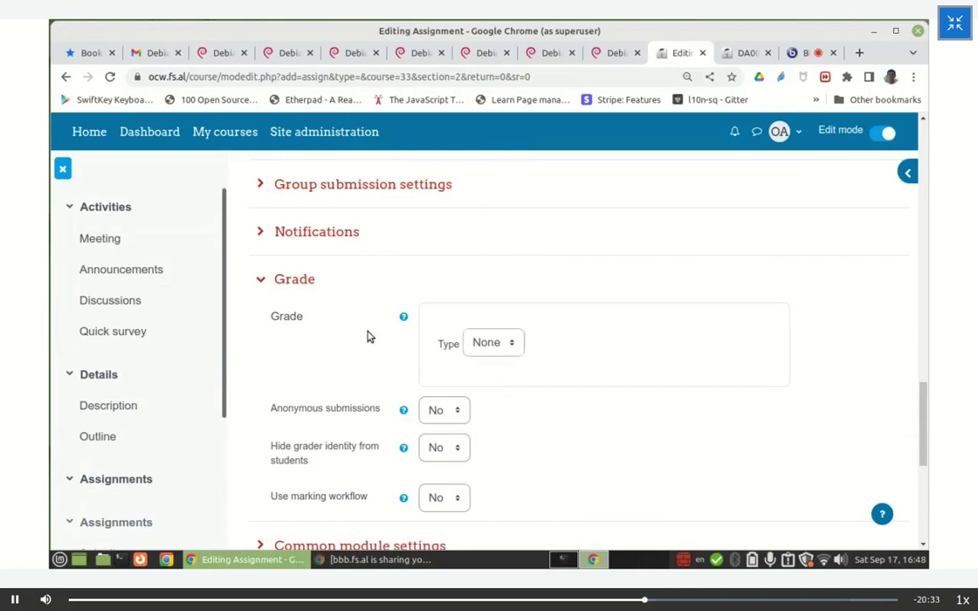
{"action": "scroll", "coordinate": [365, 331], "scroll_direction": "down", "scroll_amount": 2}
{"action": "scroll", "coordinate": [365, 329], "scroll_direction": "down", "scroll_amount": 1}
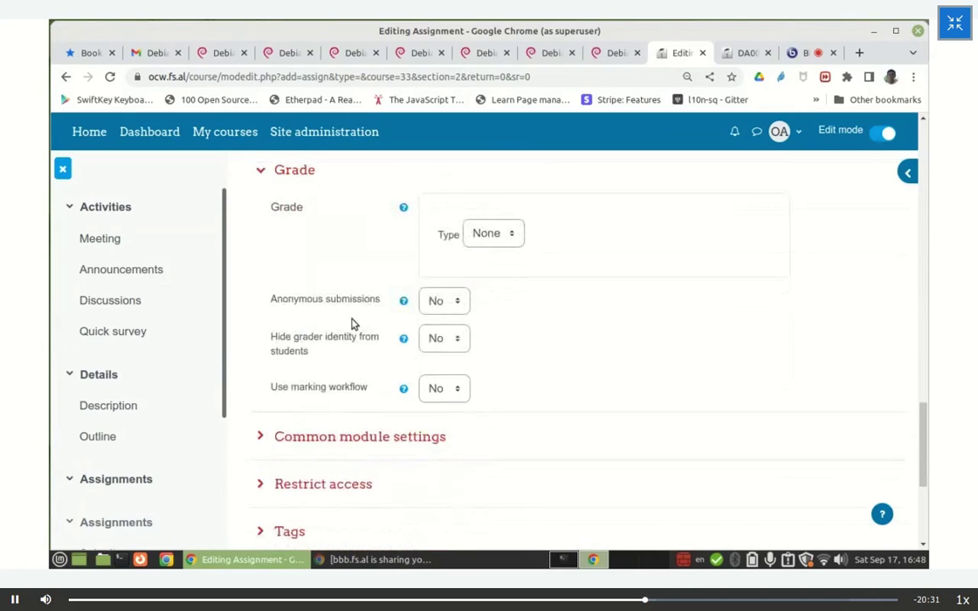
{"action": "scroll", "coordinate": [357, 308], "scroll_direction": "down", "scroll_amount": 5}
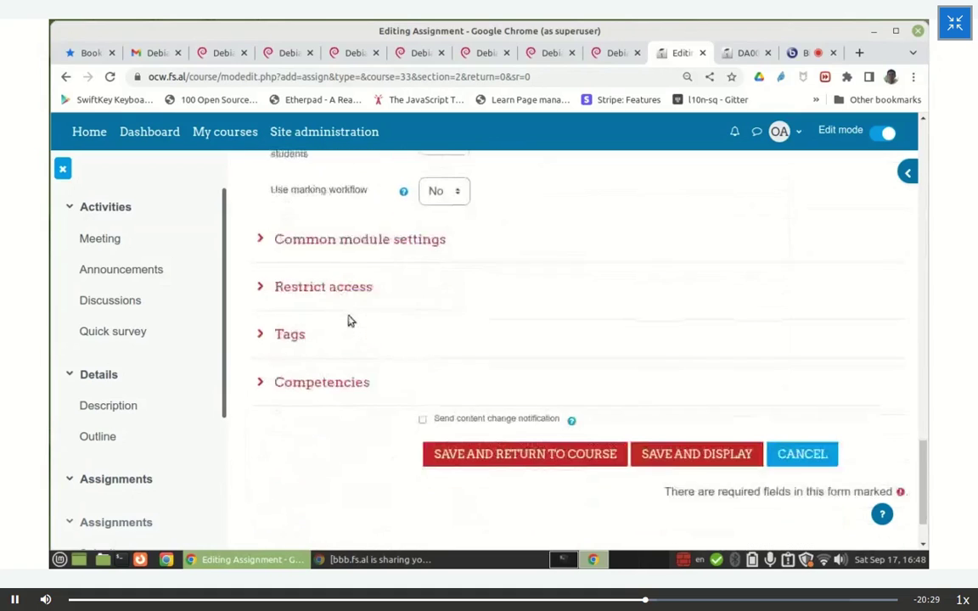
{"action": "left_click", "coordinate": [693, 432]}
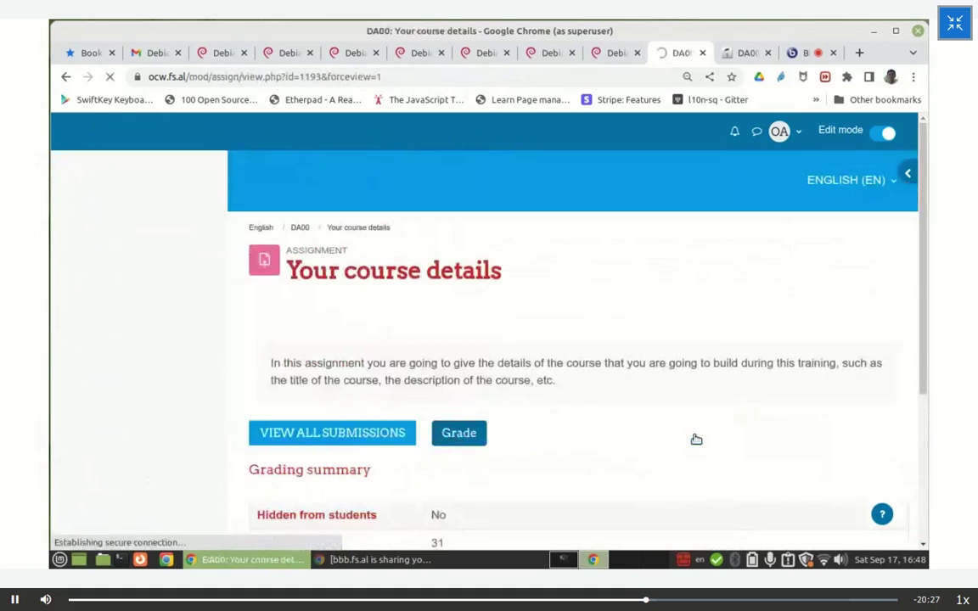
Review the saved assignment page and switch role to Student to see it as students do.
{"action": "scroll", "coordinate": [684, 378], "scroll_direction": "down", "scroll_amount": 2}
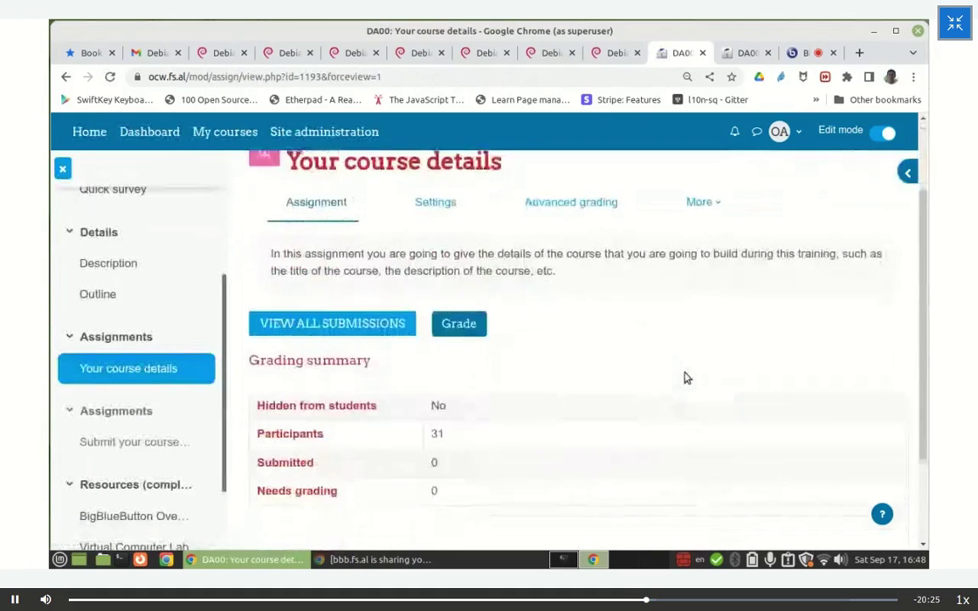
{"action": "scroll", "coordinate": [686, 378], "scroll_direction": "up", "scroll_amount": 1}
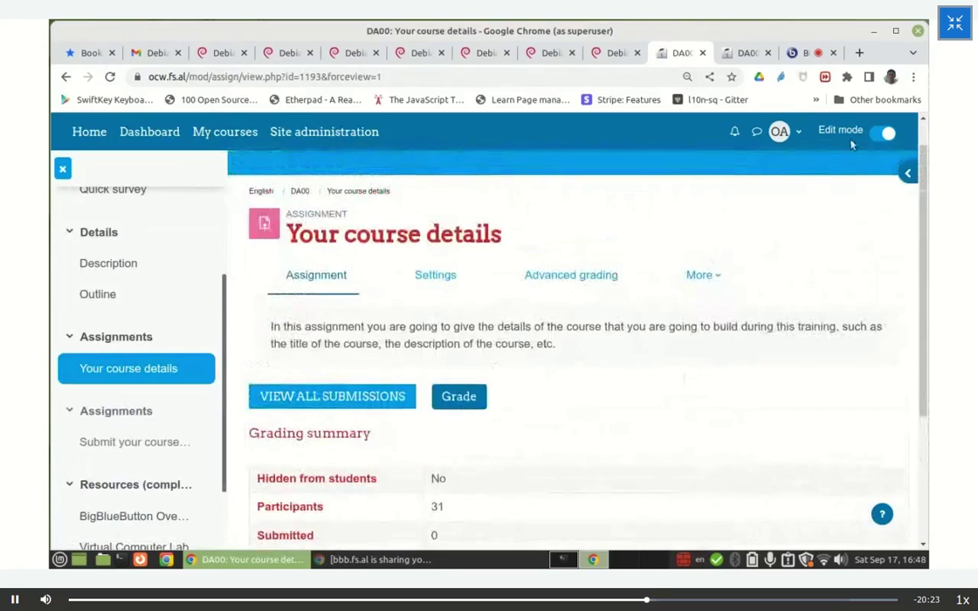
{"action": "left_click", "coordinate": [802, 132]}
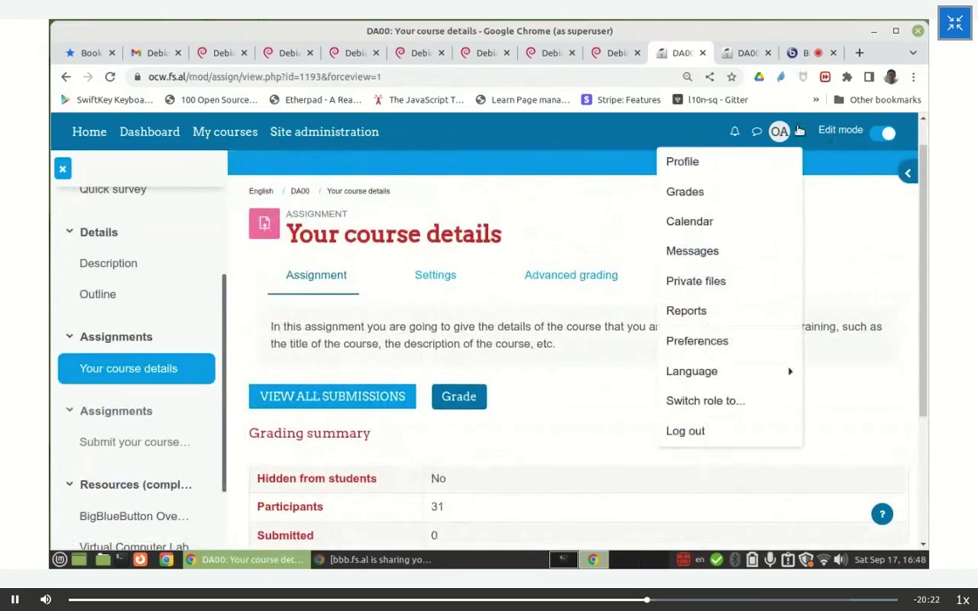
{"action": "left_click", "coordinate": [714, 400]}
{"action": "scroll", "coordinate": [420, 437], "scroll_direction": "down", "scroll_amount": 3}
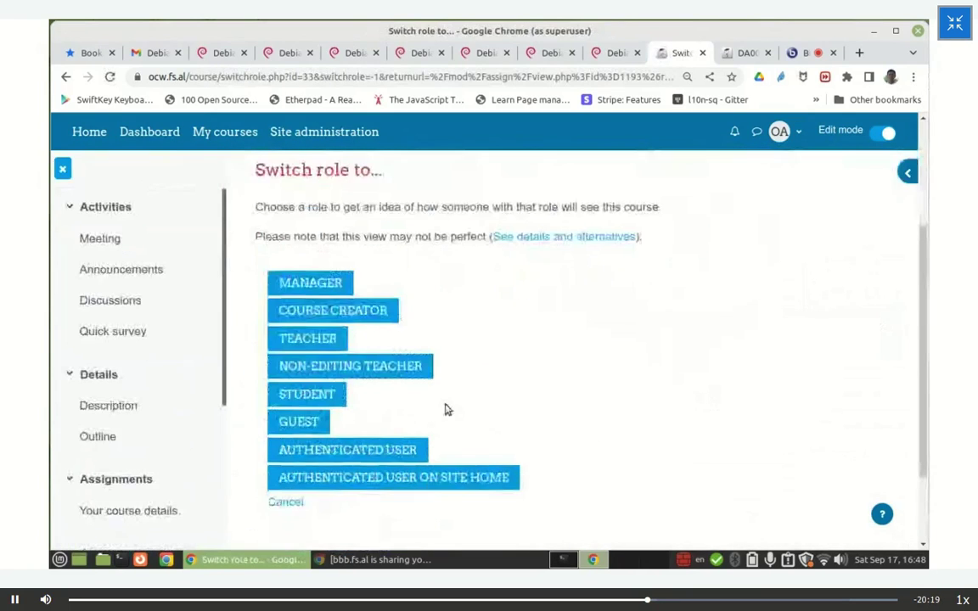
{"action": "left_click", "coordinate": [325, 391]}
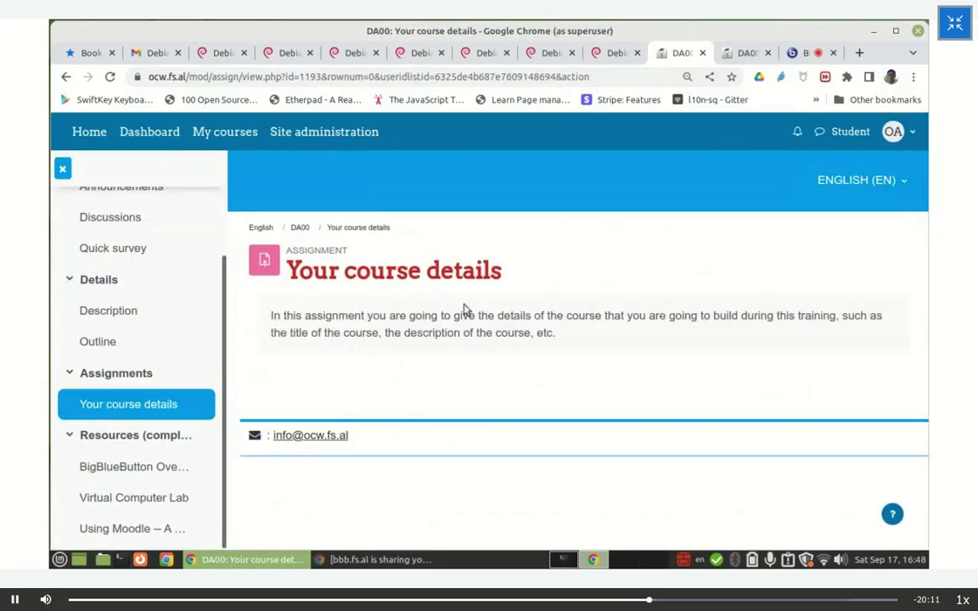
Return to the normal role and open the Assignments topic on the course page.
{"action": "left_click", "coordinate": [847, 133]}
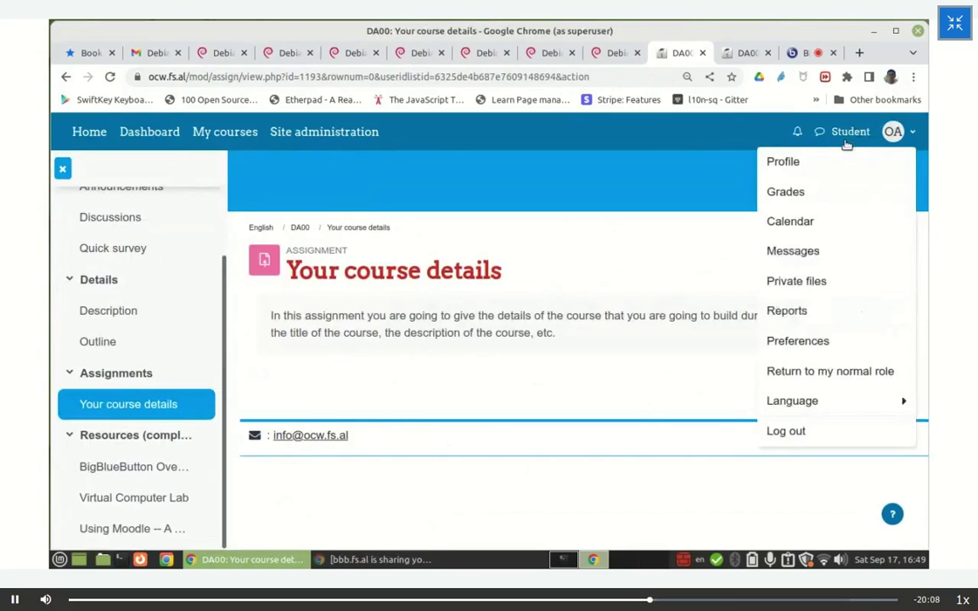
{"action": "left_click", "coordinate": [850, 372]}
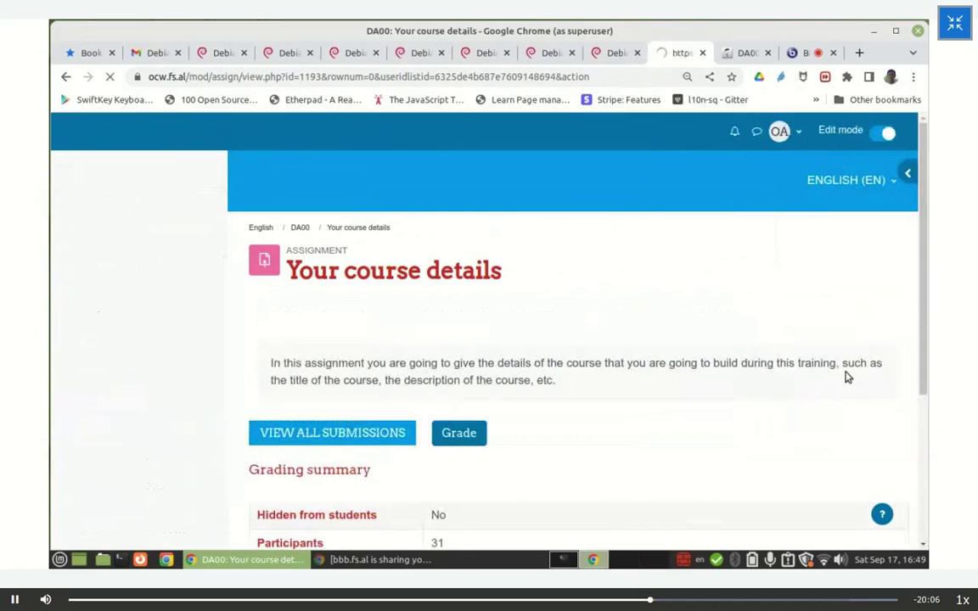
{"action": "left_click", "coordinate": [790, 136]}
{"action": "left_click", "coordinate": [706, 136]}
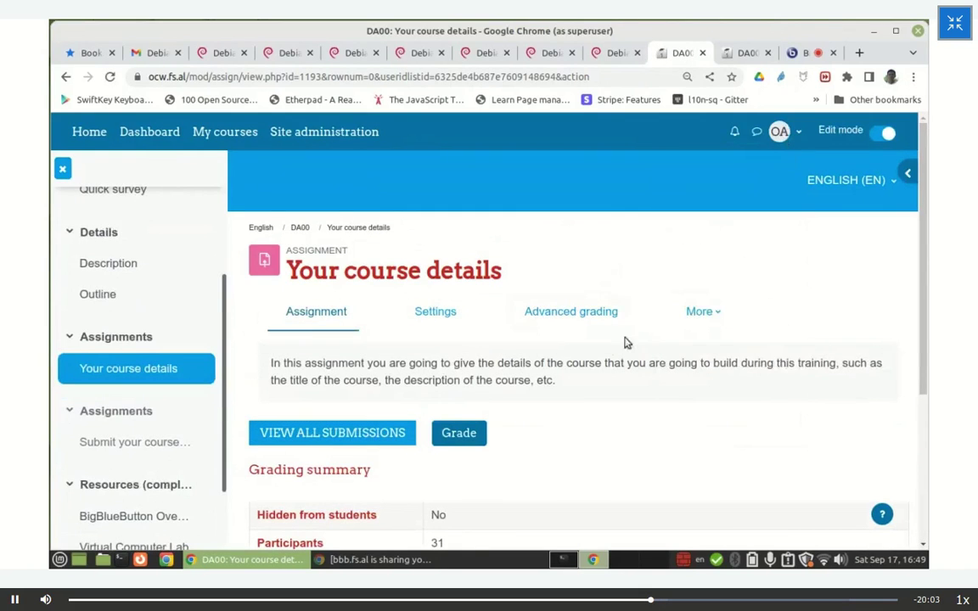
{"action": "left_click", "coordinate": [124, 340]}
{"action": "scroll", "coordinate": [252, 413], "scroll_direction": "down", "scroll_amount": 2}
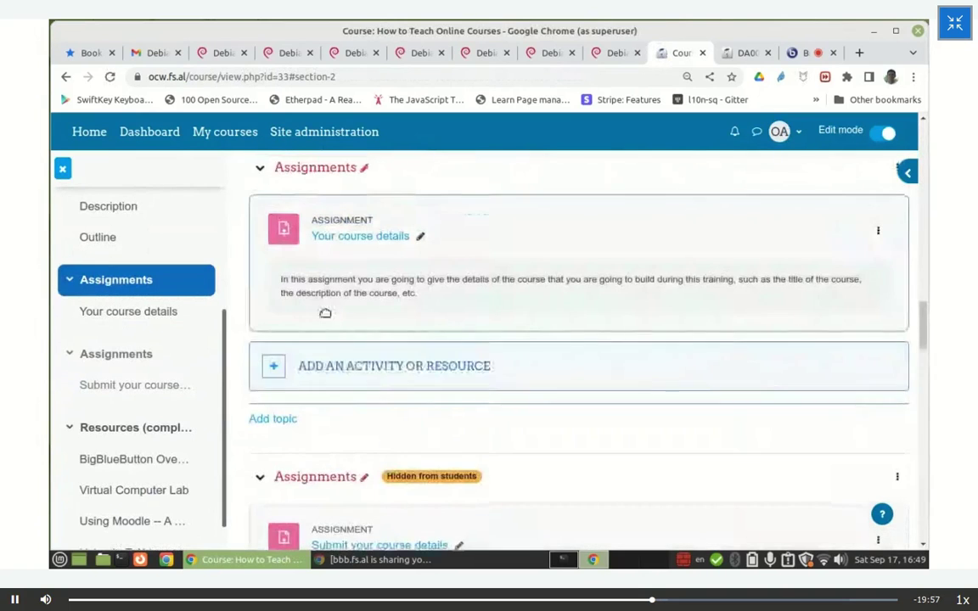
Make the hidden Assignments topic and its Submit your course details assignment visible to students.
{"action": "scroll", "coordinate": [326, 313], "scroll_direction": "up", "scroll_amount": 1}
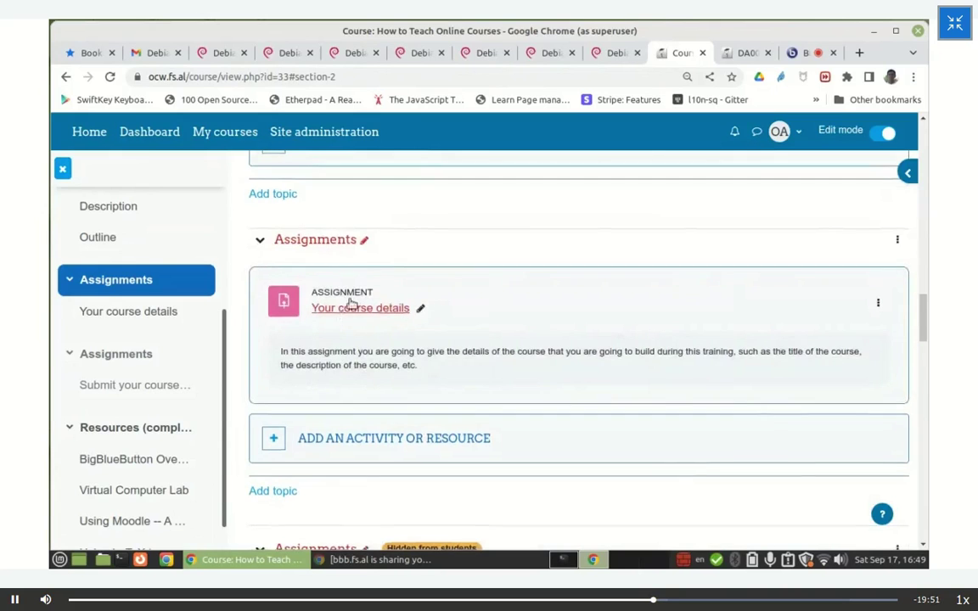
{"action": "scroll", "coordinate": [343, 316], "scroll_direction": "down", "scroll_amount": 3}
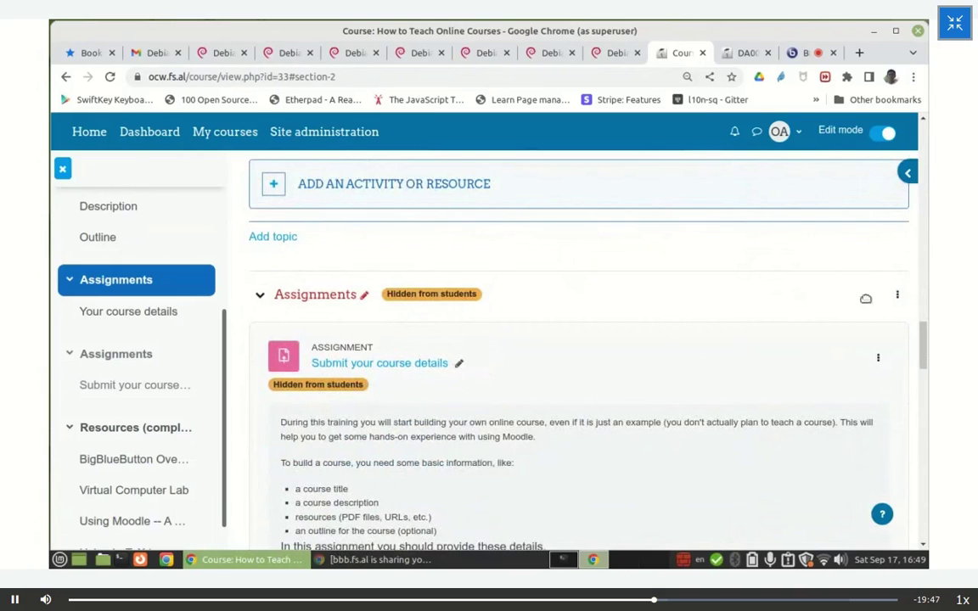
{"action": "left_click", "coordinate": [899, 296]}
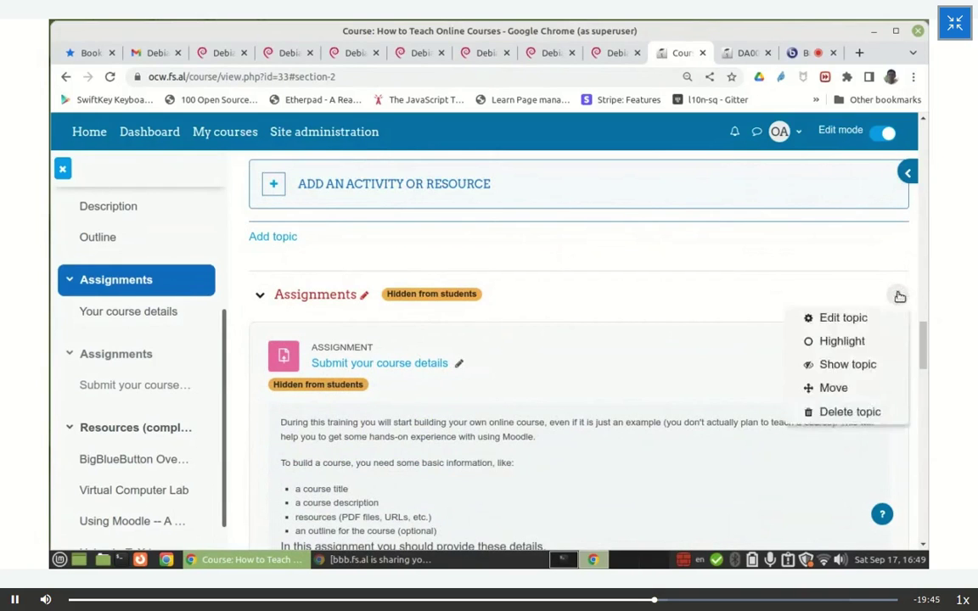
{"action": "left_click", "coordinate": [853, 365]}
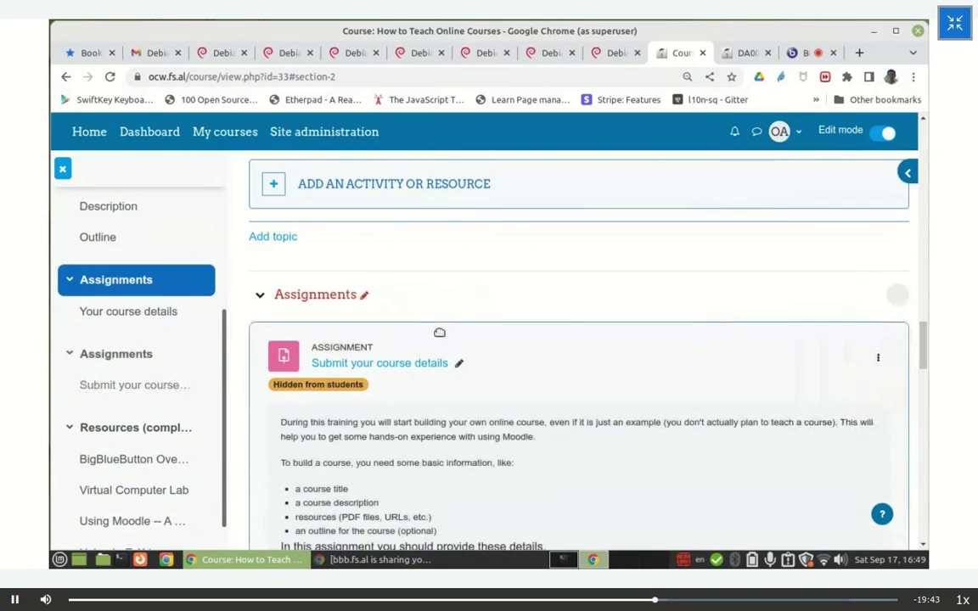
{"action": "scroll", "coordinate": [488, 310], "scroll_direction": "down", "scroll_amount": 2}
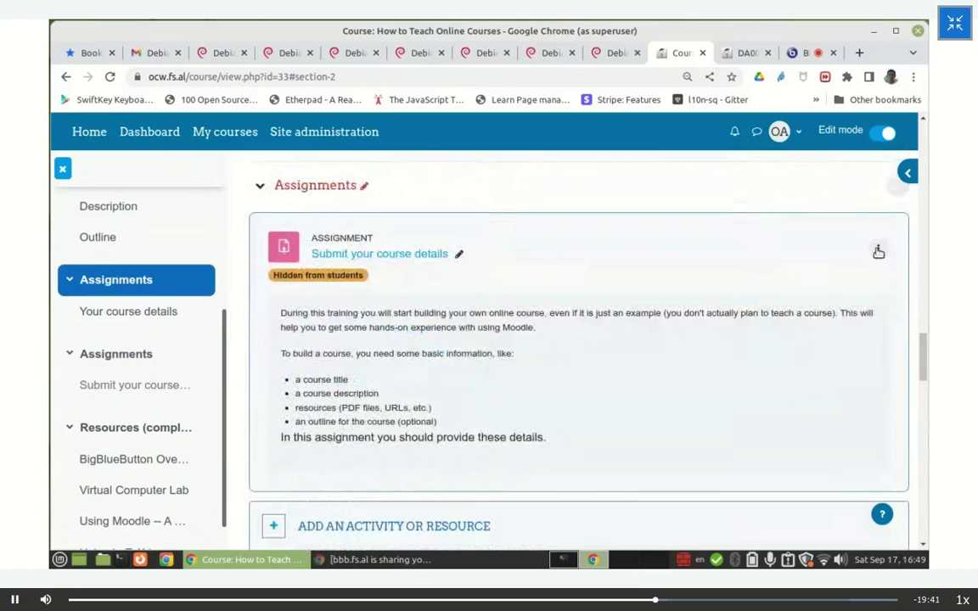
{"action": "left_click", "coordinate": [879, 251]}
{"action": "left_click", "coordinate": [822, 321]}
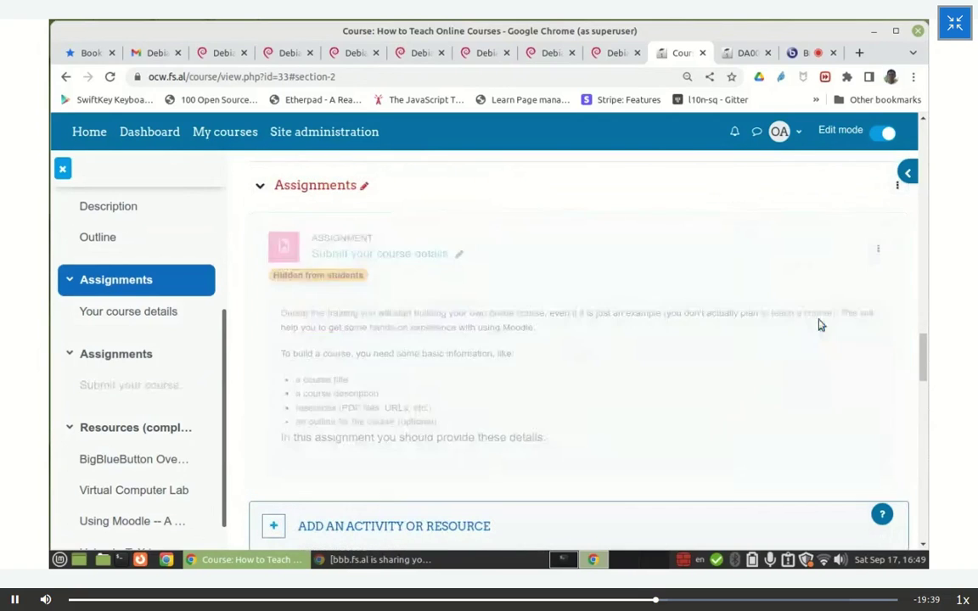
Delete the Your course details assignment and the duplicate Assignments topic that contained it.
{"action": "scroll", "coordinate": [638, 314], "scroll_direction": "up", "scroll_amount": 5}
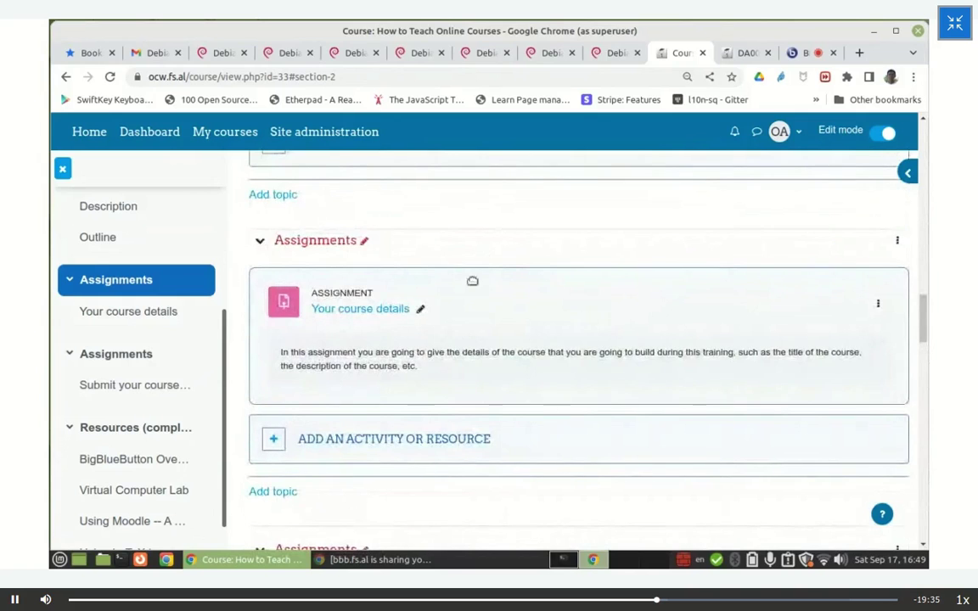
{"action": "left_click", "coordinate": [880, 305]}
{"action": "left_click", "coordinate": [823, 444]}
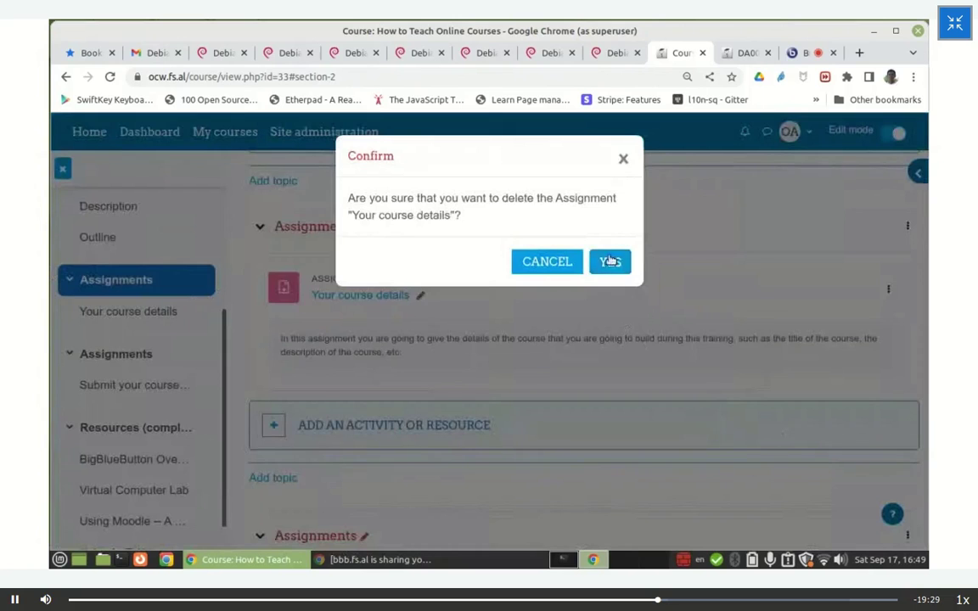
{"action": "left_click", "coordinate": [610, 261]}
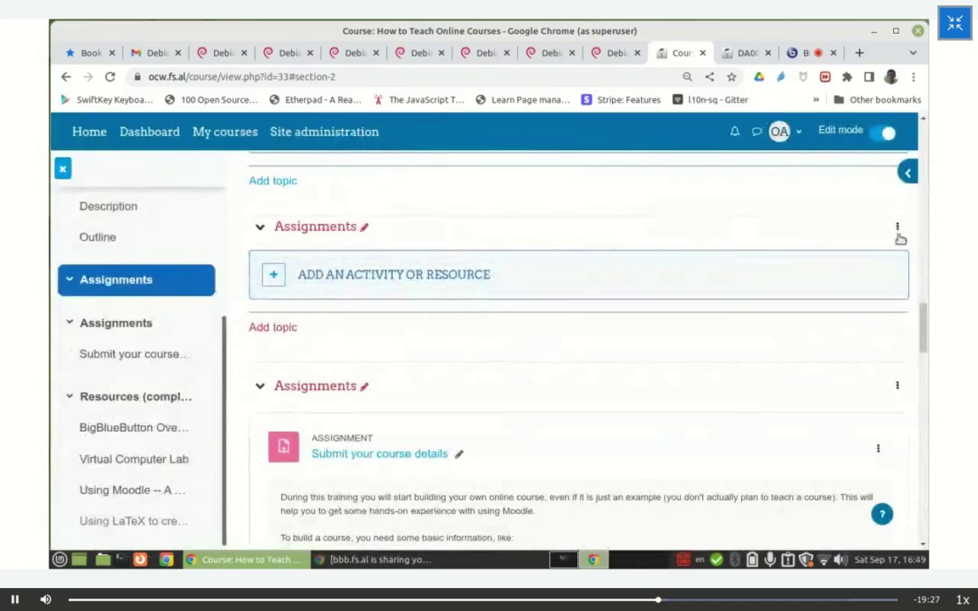
{"action": "left_click", "coordinate": [898, 226]}
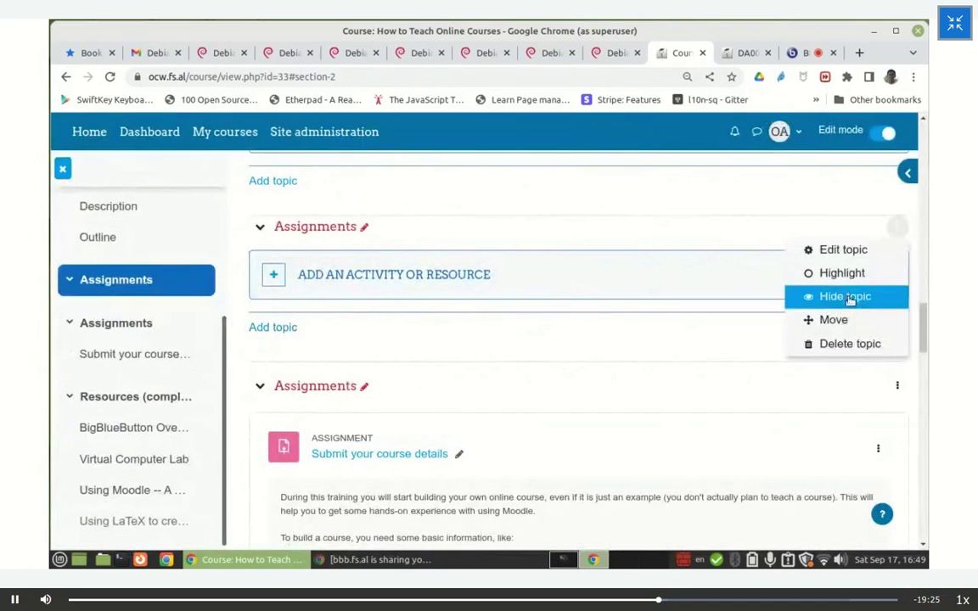
{"action": "left_click", "coordinate": [841, 344]}
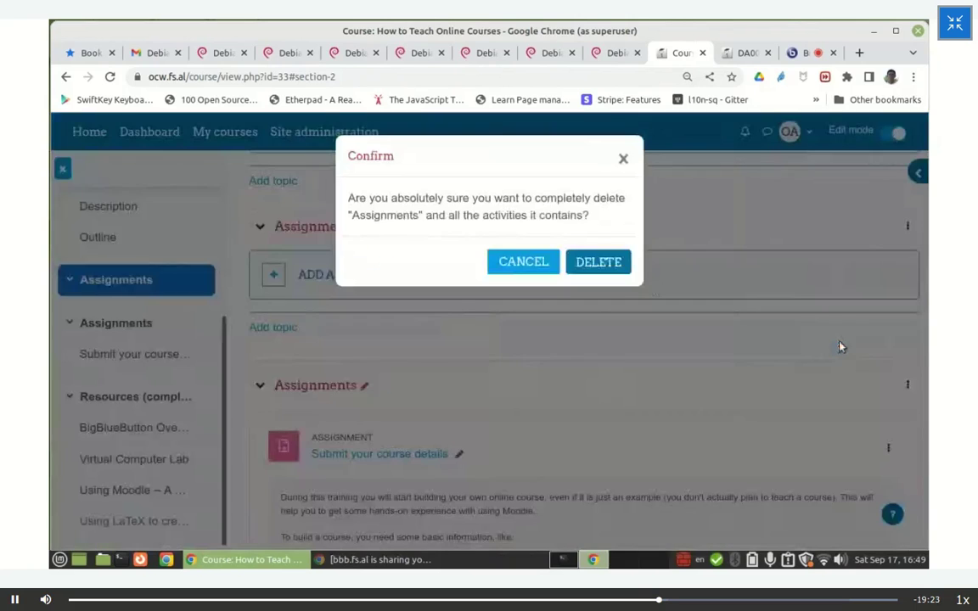
{"action": "left_click", "coordinate": [599, 262]}
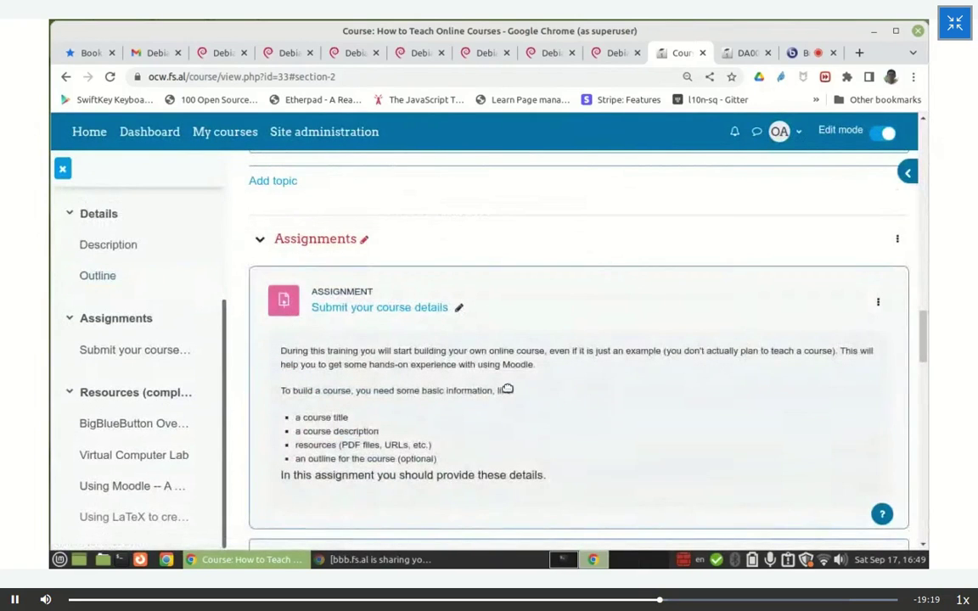
Open the Submit your course details assignment and log out of the admin account.
{"action": "scroll", "coordinate": [501, 388], "scroll_direction": "down", "scroll_amount": 1}
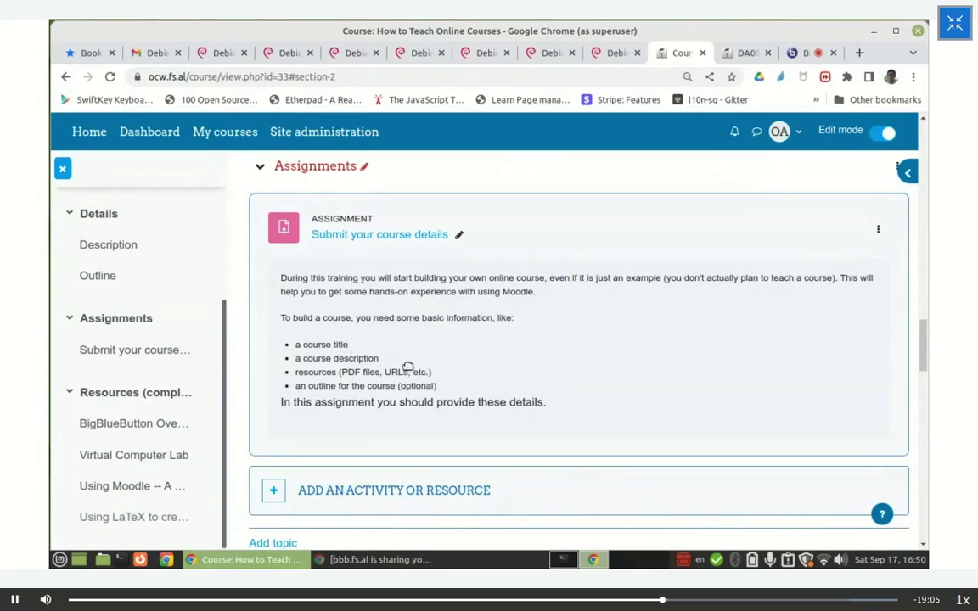
{"action": "left_click", "coordinate": [393, 241]}
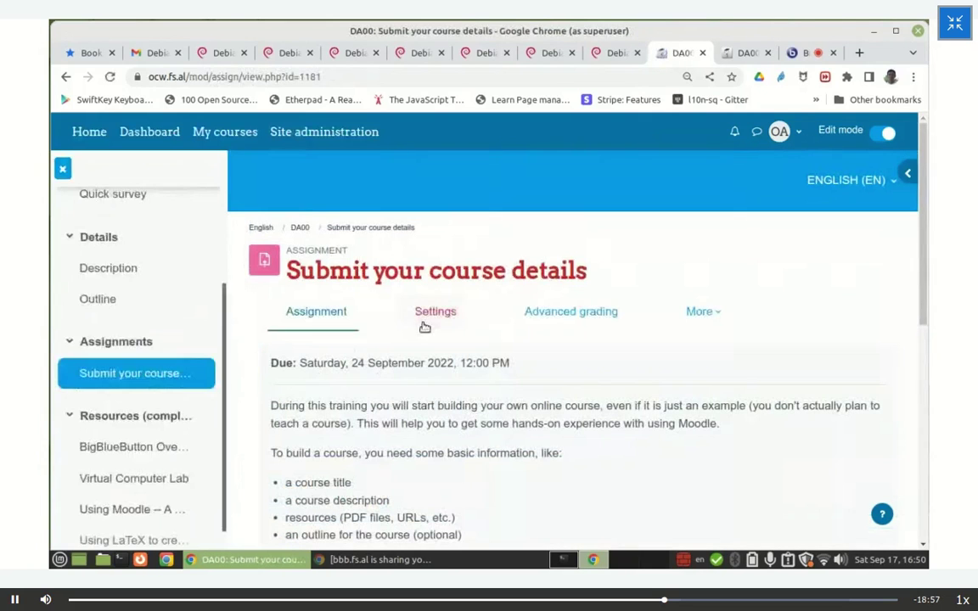
{"action": "left_click", "coordinate": [783, 132]}
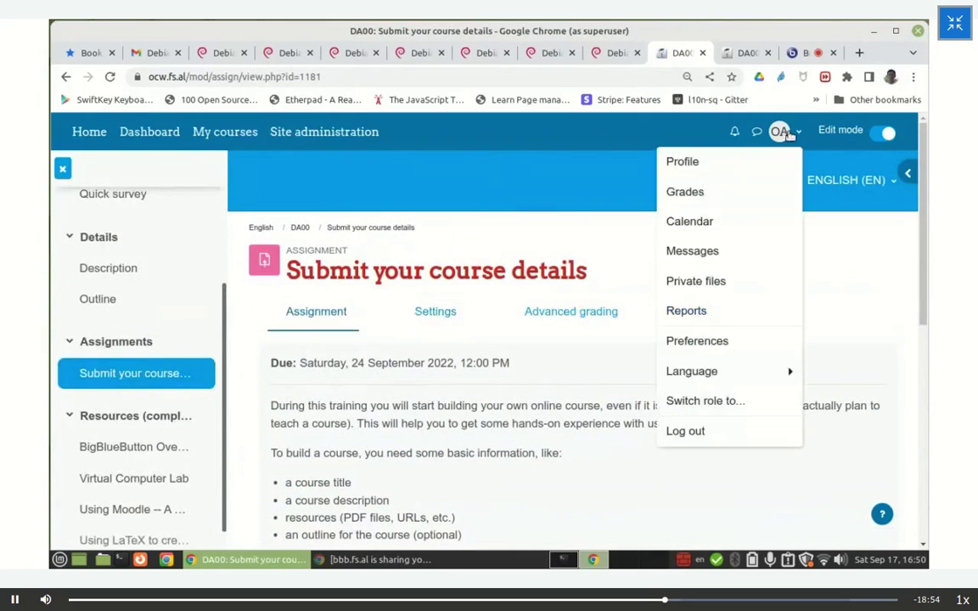
{"action": "left_click", "coordinate": [692, 429]}
Open the How to Teach Online Courses course from the site home and log in with the Google account.
{"action": "scroll", "coordinate": [399, 406], "scroll_direction": "down", "scroll_amount": 3}
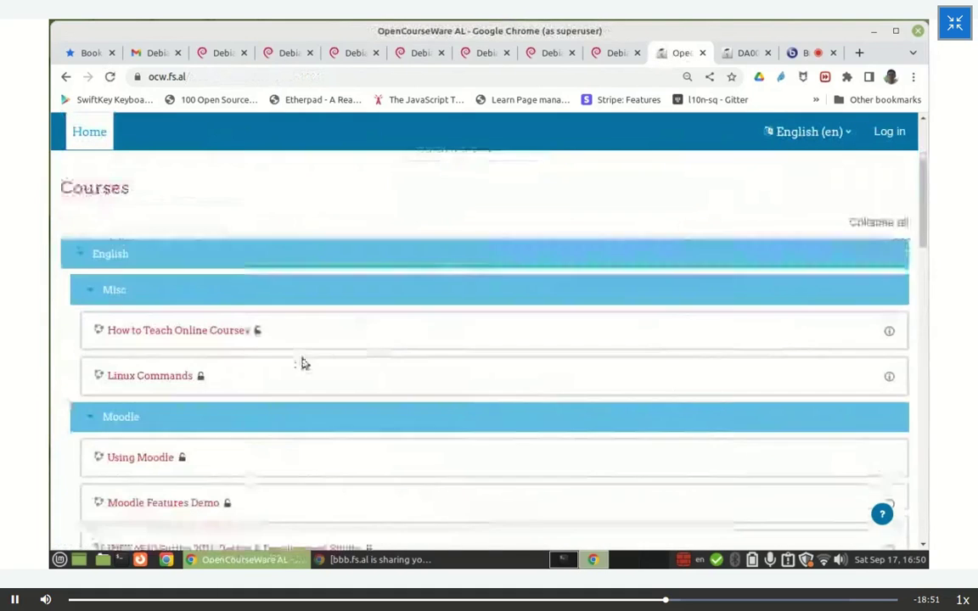
{"action": "left_click", "coordinate": [219, 332]}
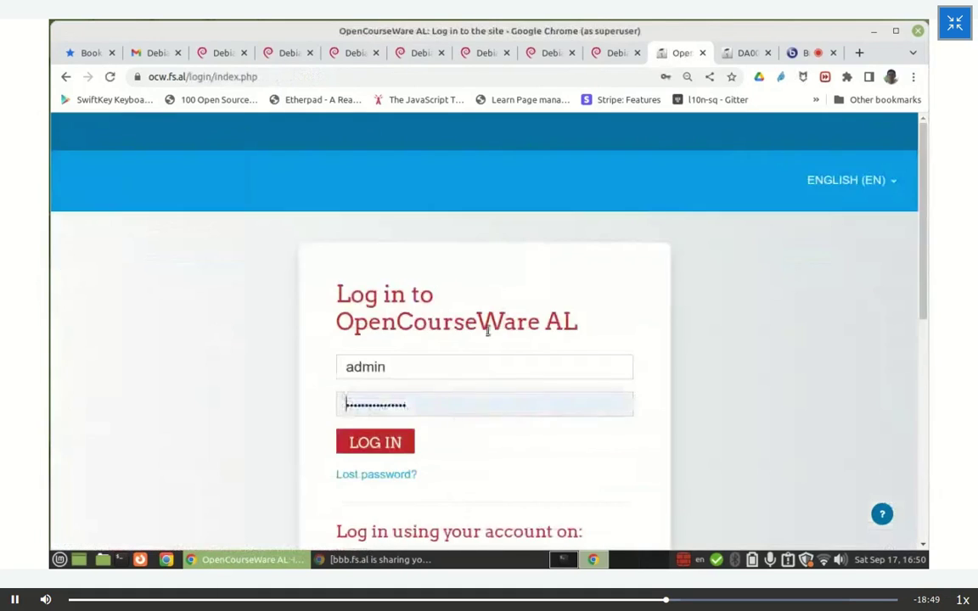
{"action": "scroll", "coordinate": [496, 328], "scroll_direction": "down", "scroll_amount": 5}
{"action": "scroll", "coordinate": [458, 270], "scroll_direction": "up", "scroll_amount": 1}
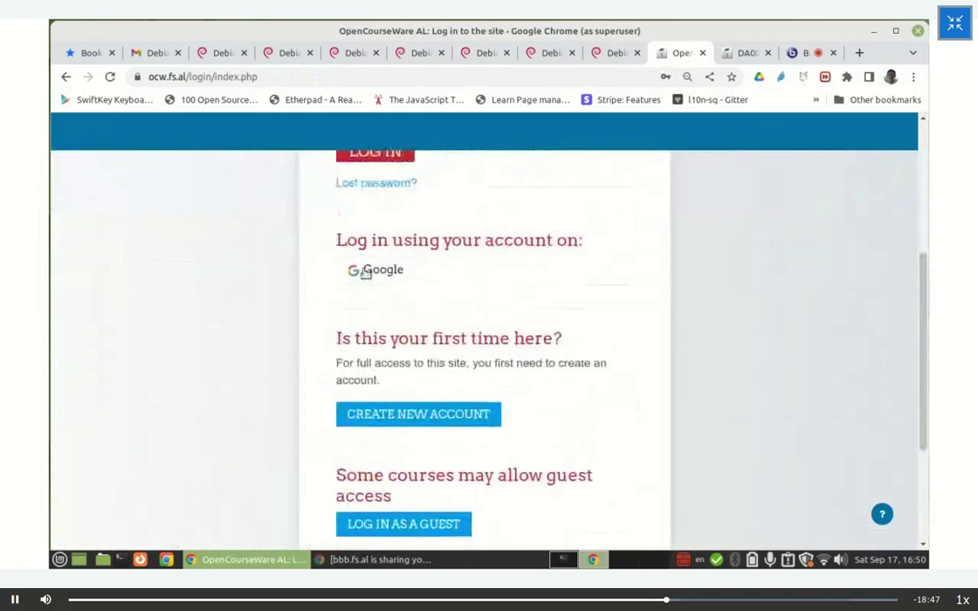
{"action": "left_click", "coordinate": [378, 272]}
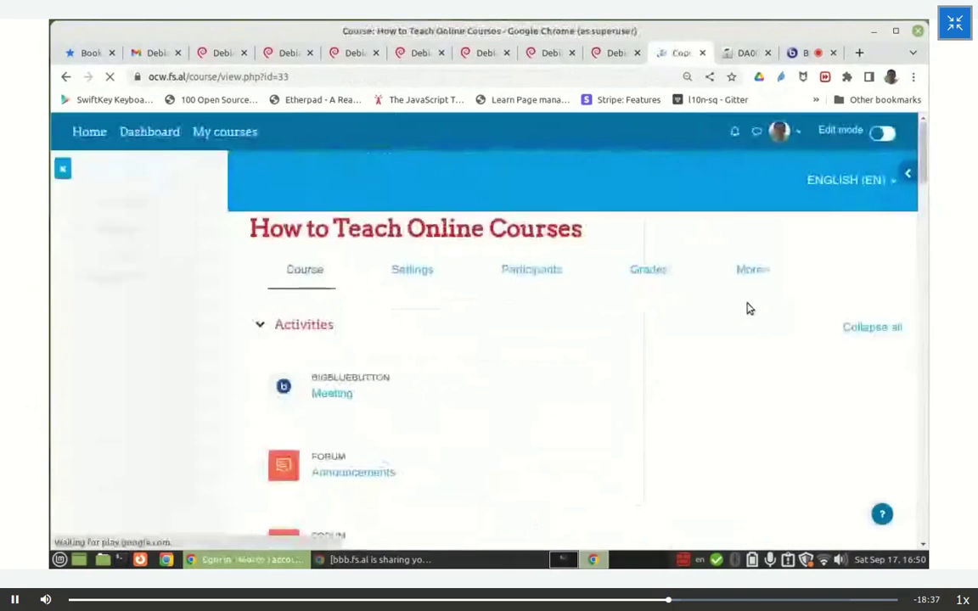
Open the Submit your course details assignment from the course and review its instructions.
{"action": "scroll", "coordinate": [736, 321], "scroll_direction": "down", "scroll_amount": 5}
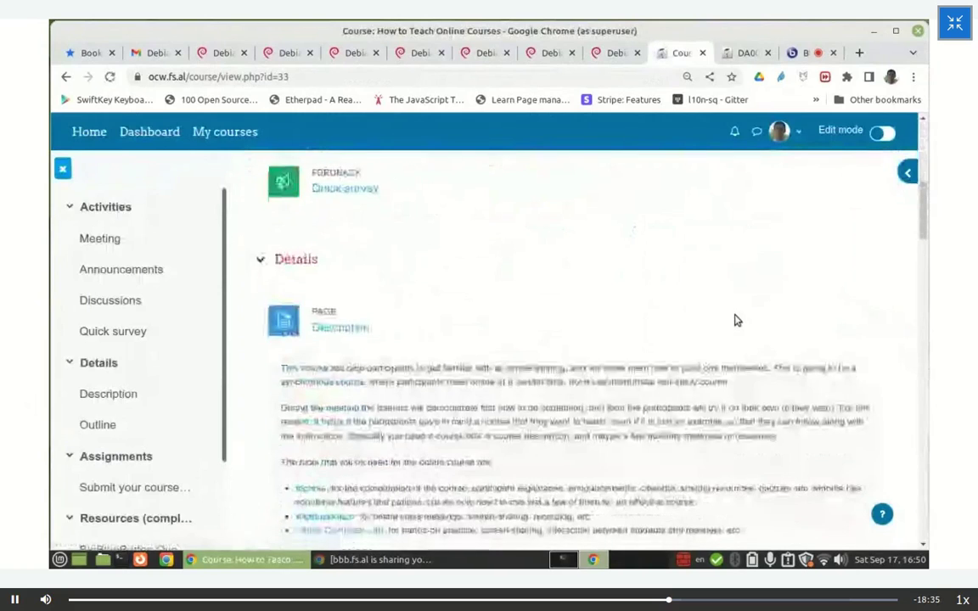
{"action": "scroll", "coordinate": [736, 321], "scroll_direction": "down", "scroll_amount": 3}
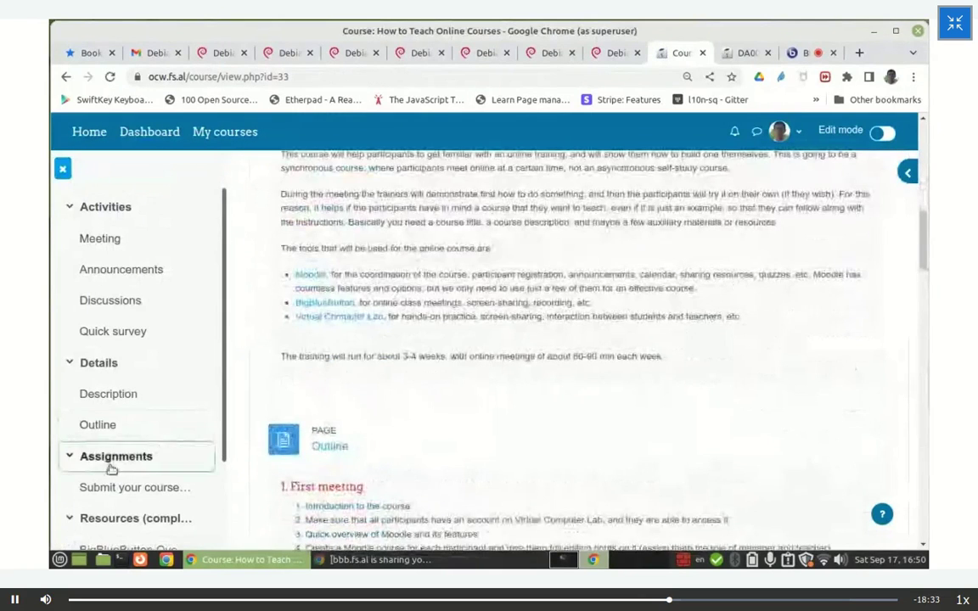
{"action": "left_click", "coordinate": [99, 486]}
{"action": "scroll", "coordinate": [467, 436], "scroll_direction": "down", "scroll_amount": 3}
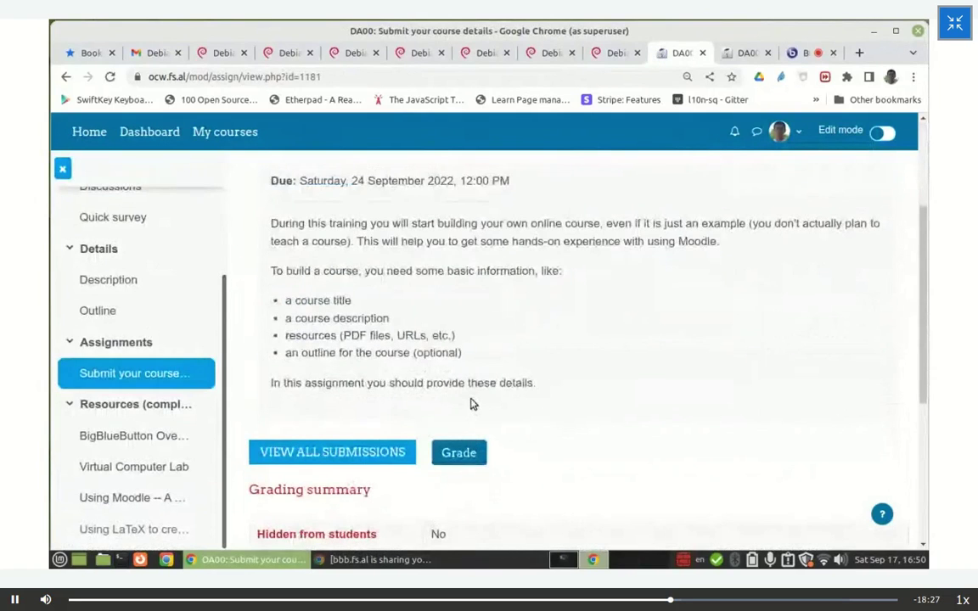
{"action": "scroll", "coordinate": [471, 405], "scroll_direction": "down", "scroll_amount": 1}
{"action": "scroll", "coordinate": [471, 405], "scroll_direction": "up", "scroll_amount": 2}
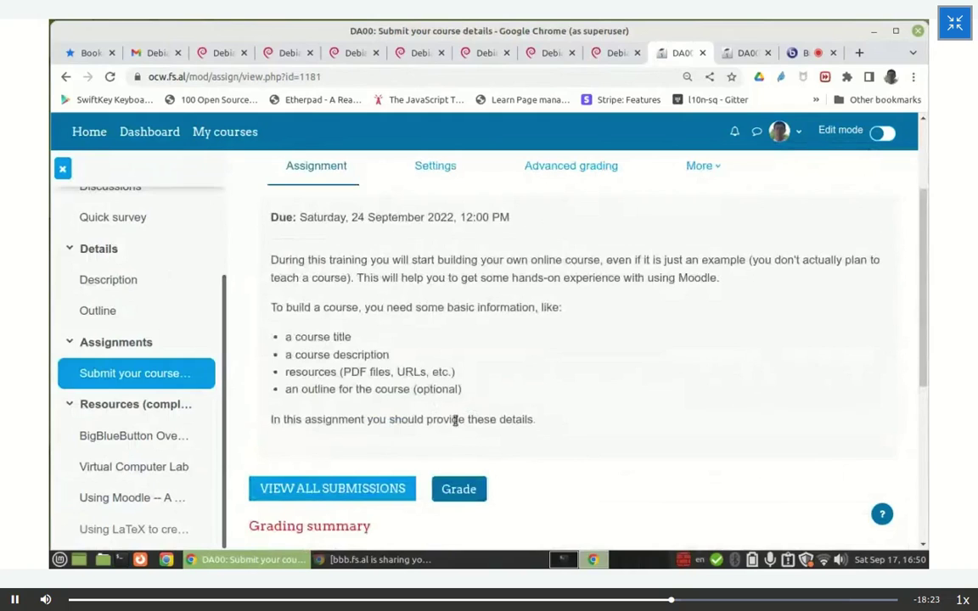
Copy the assignment page's address and post it in the public chat of the BigBlueButton meeting.
{"action": "left_click", "coordinate": [282, 75]}
{"action": "key", "text": "ctrl+c"}
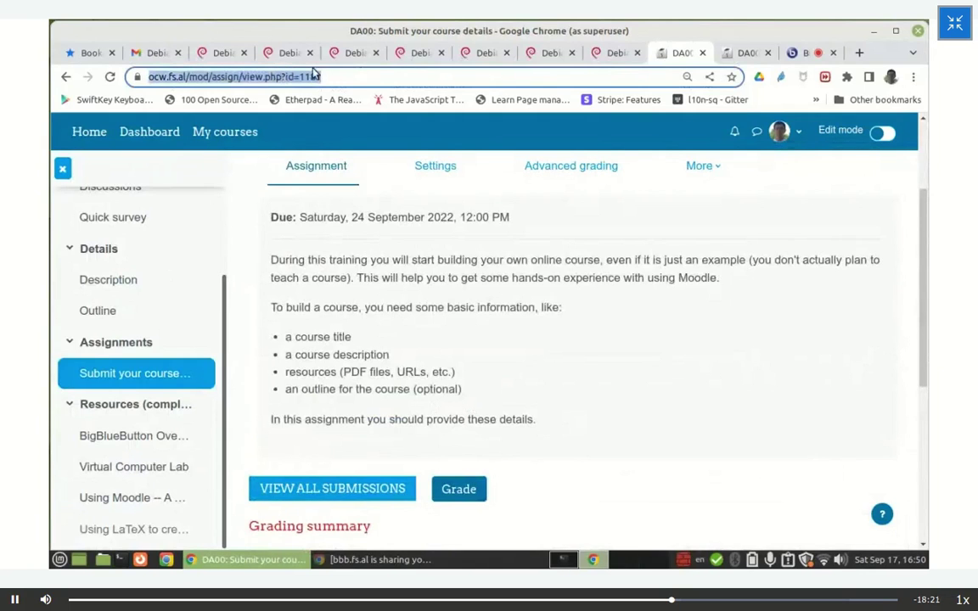
{"action": "left_click", "coordinate": [805, 53]}
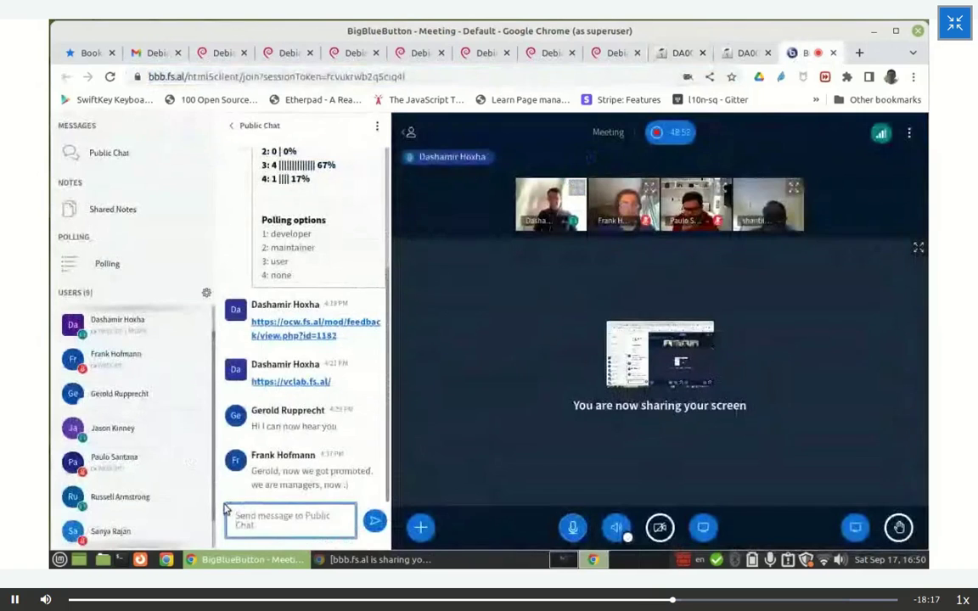
{"action": "key", "text": "ctrl+v"}
{"action": "key", "text": "Return"}
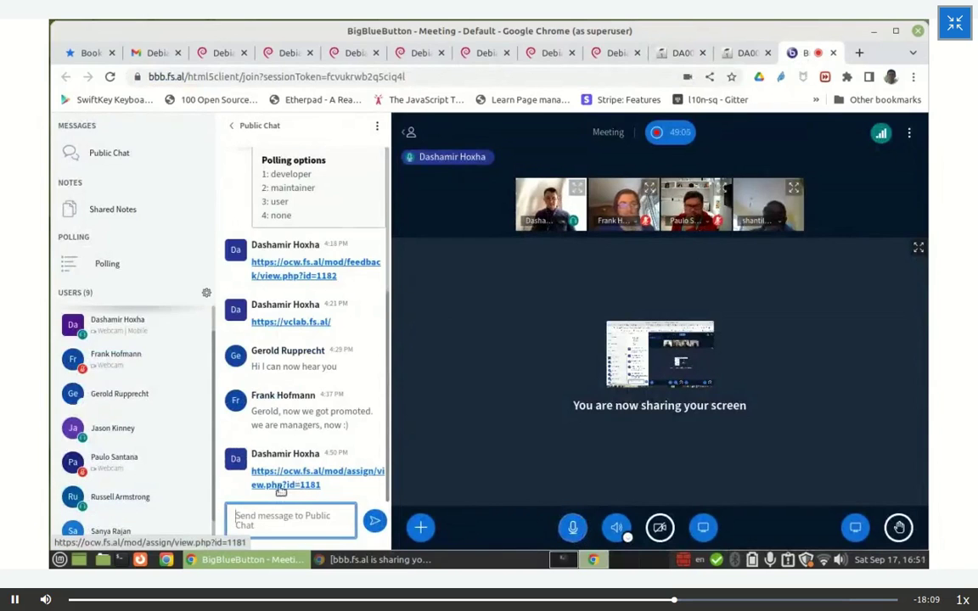
Return to the Moodle assignment page and switch role to Student to review the assignment as students see it.
{"action": "left_click", "coordinate": [686, 53]}
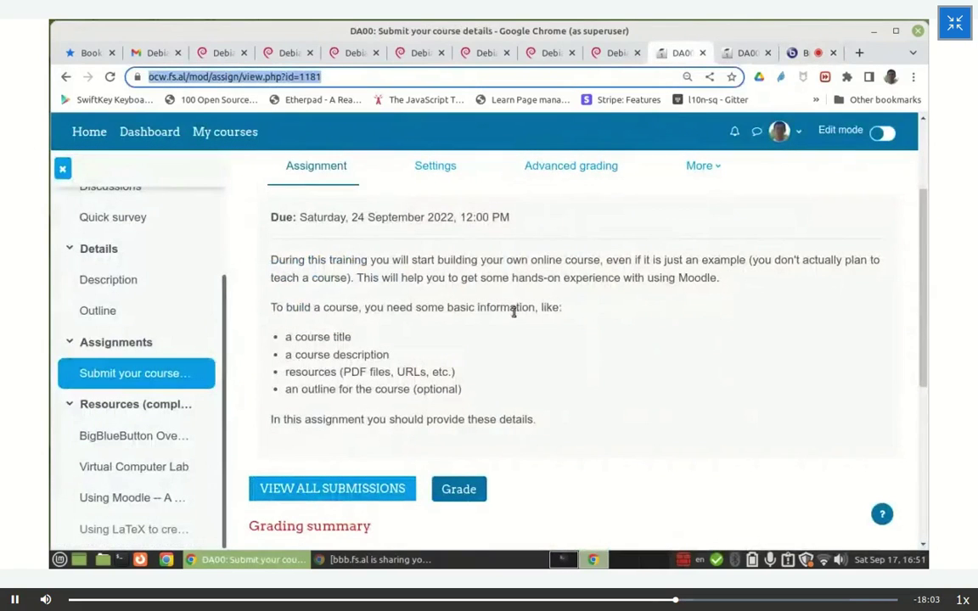
{"action": "left_click", "coordinate": [781, 132]}
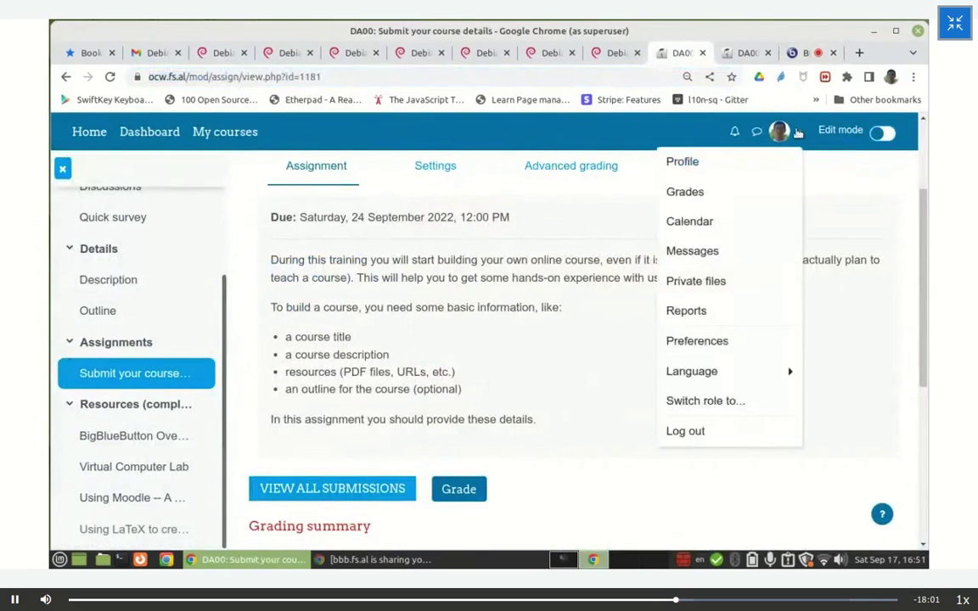
{"action": "left_click", "coordinate": [738, 405]}
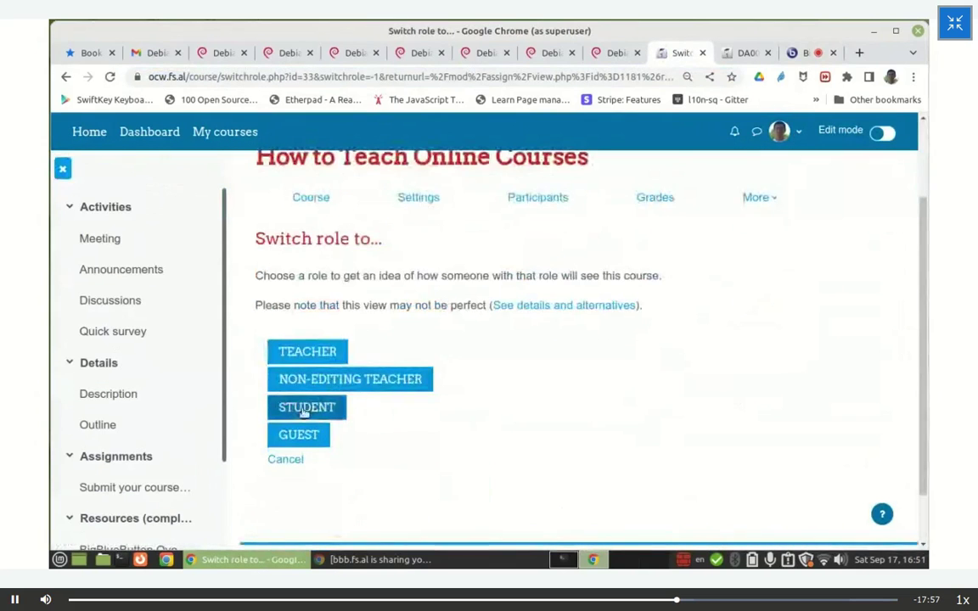
{"action": "left_click", "coordinate": [308, 408]}
{"action": "scroll", "coordinate": [579, 349], "scroll_direction": "down", "scroll_amount": 5}
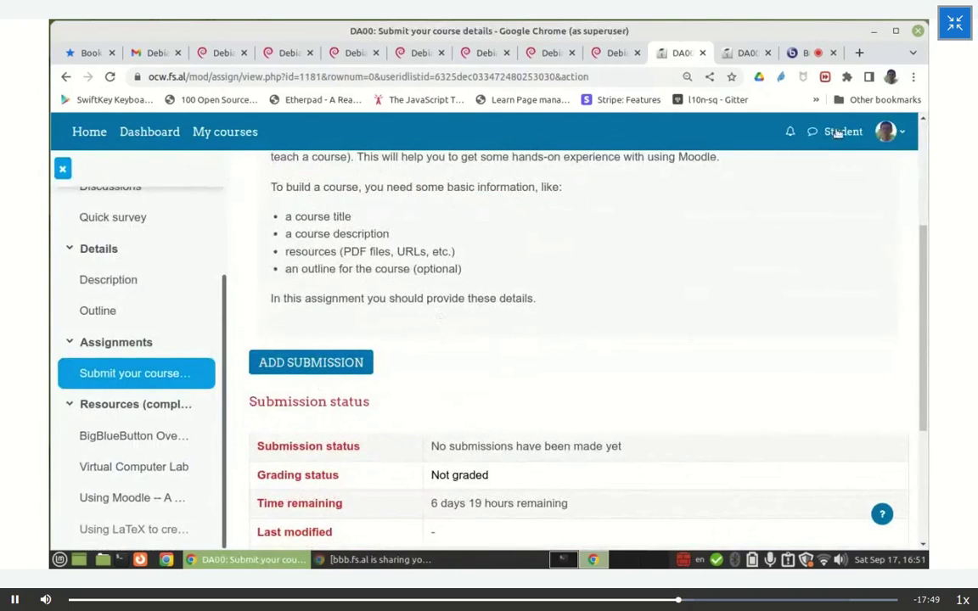
{"action": "scroll", "coordinate": [560, 297], "scroll_direction": "up", "scroll_amount": 1}
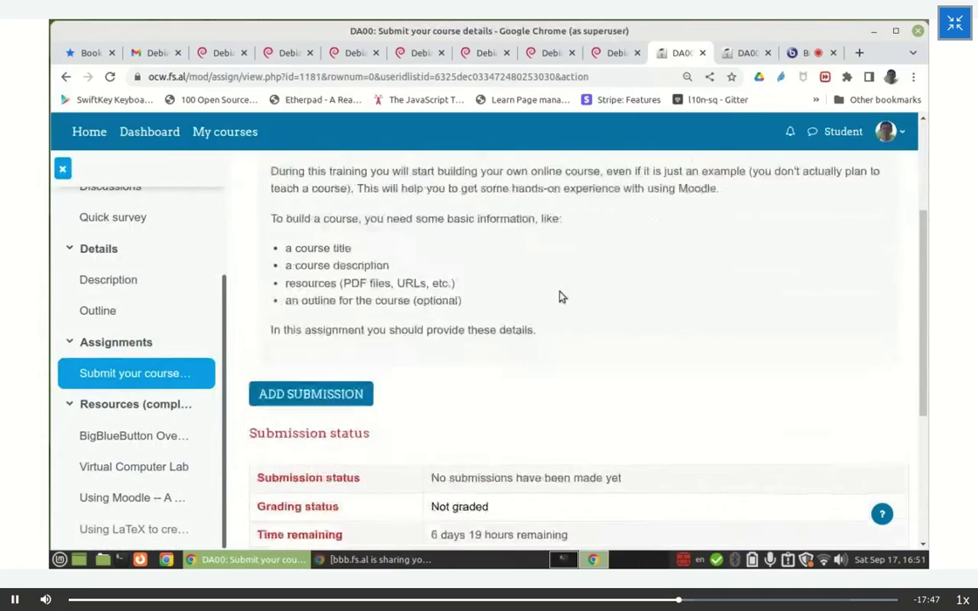
{"action": "scroll", "coordinate": [414, 282], "scroll_direction": "up", "scroll_amount": 3}
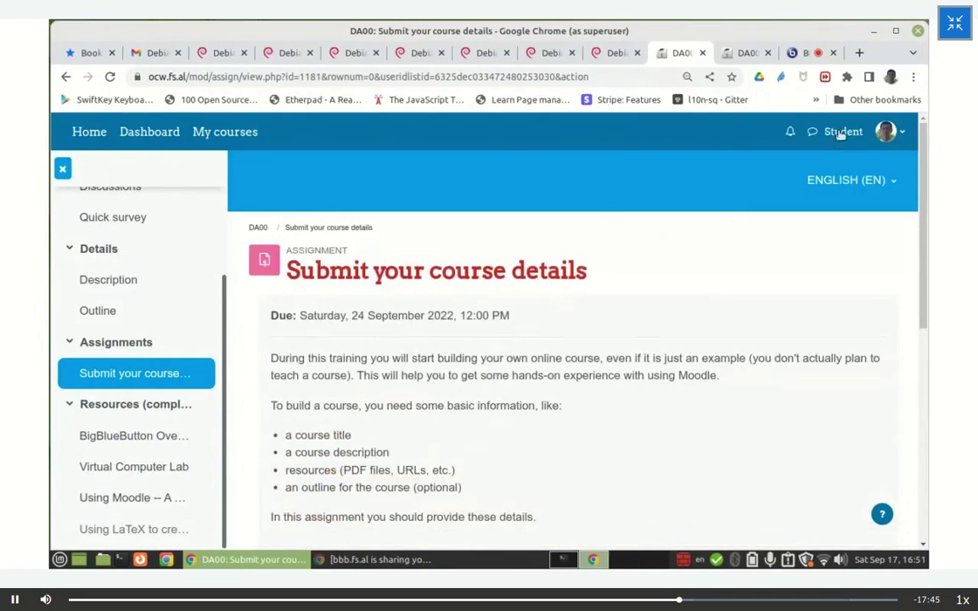
Start a submission for the assignment and bring up its online text editor.
{"action": "scroll", "coordinate": [639, 275], "scroll_direction": "down", "scroll_amount": 3}
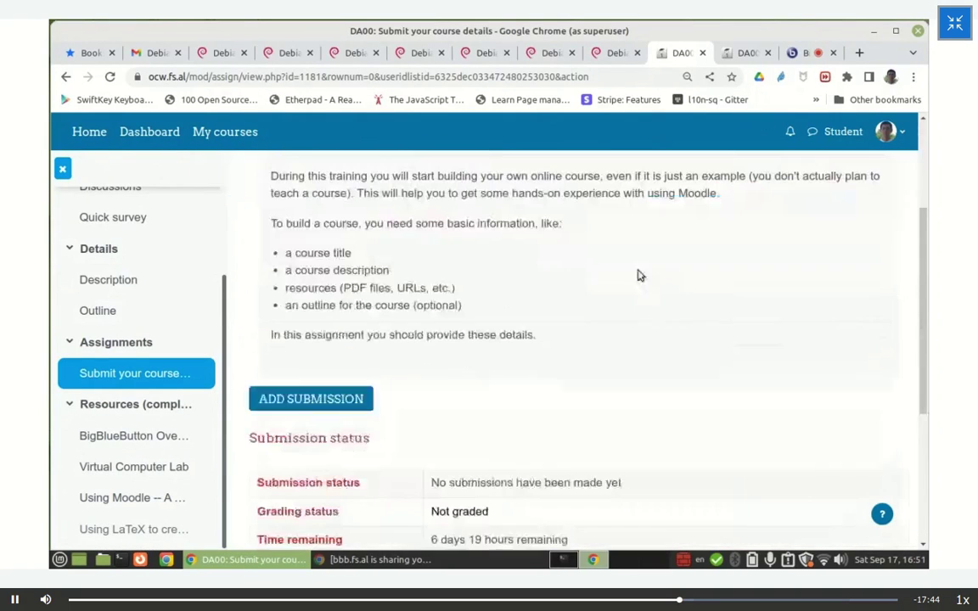
{"action": "left_click", "coordinate": [288, 403]}
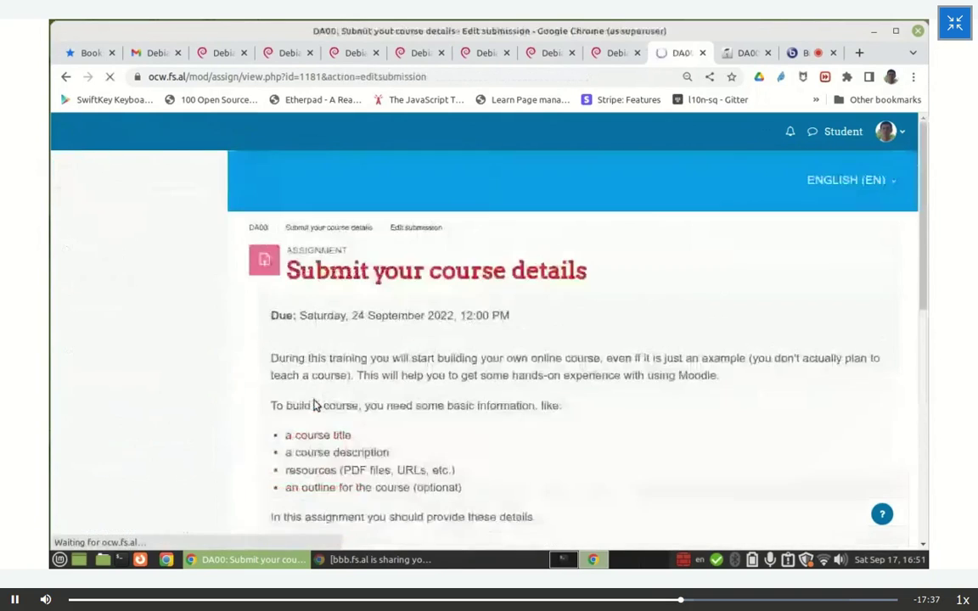
{"action": "scroll", "coordinate": [589, 298], "scroll_direction": "down", "scroll_amount": 5}
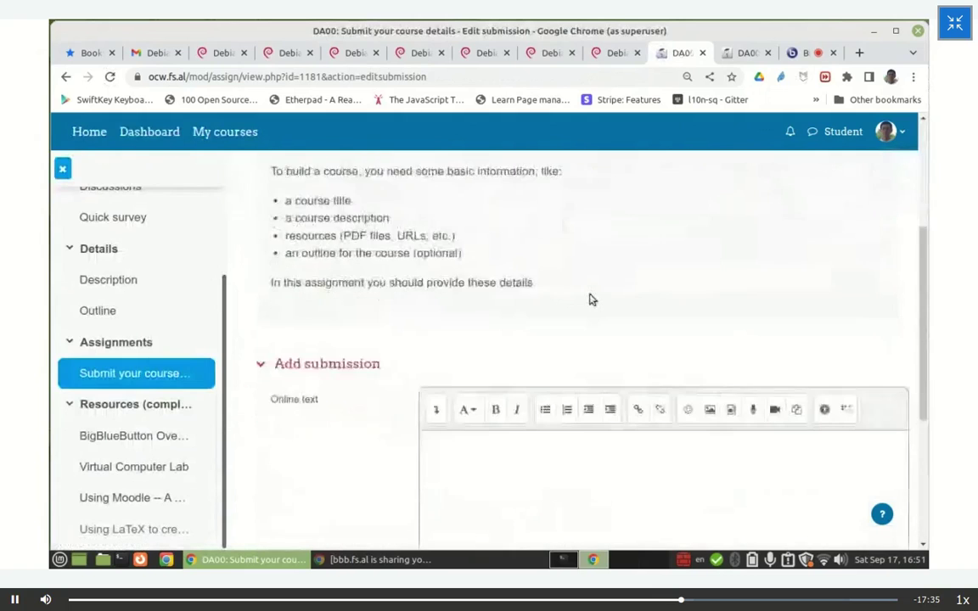
Review the requested course details, then enter "Title:" in the submission's online text and format it as a small heading.
{"action": "scroll", "coordinate": [590, 299], "scroll_direction": "down", "scroll_amount": 2}
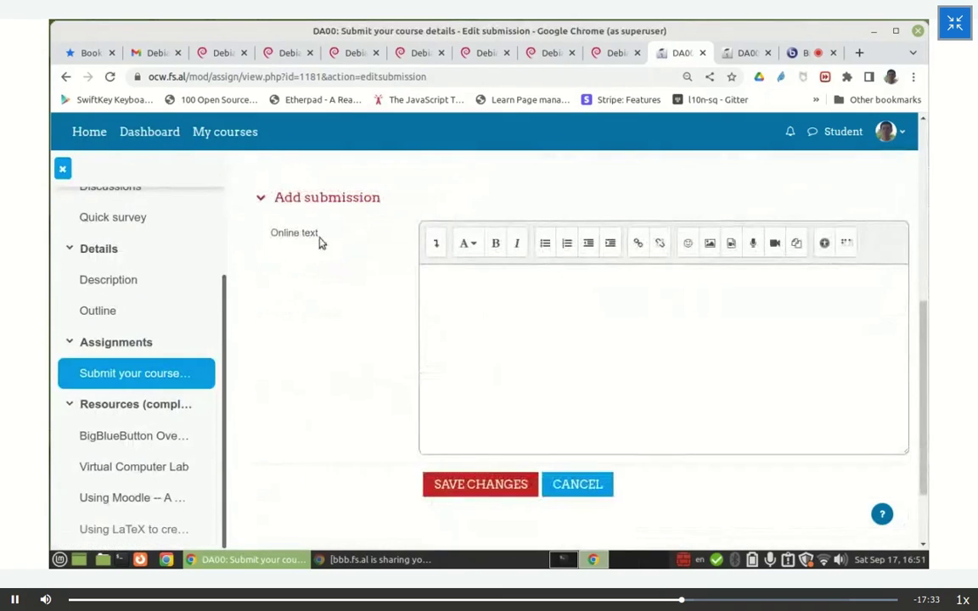
{"action": "scroll", "coordinate": [344, 362], "scroll_direction": "down", "scroll_amount": 2}
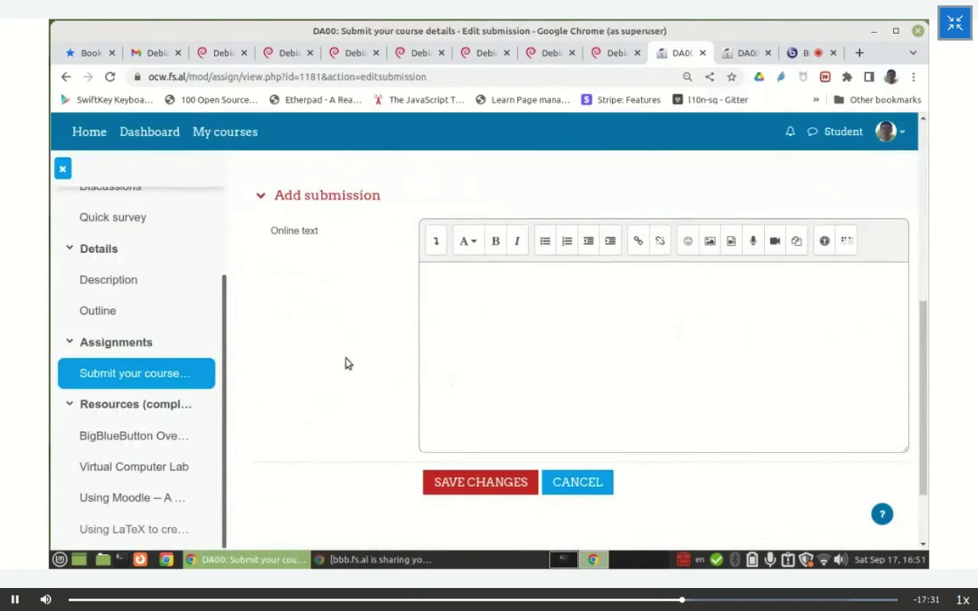
{"action": "scroll", "coordinate": [343, 353], "scroll_direction": "up", "scroll_amount": 5}
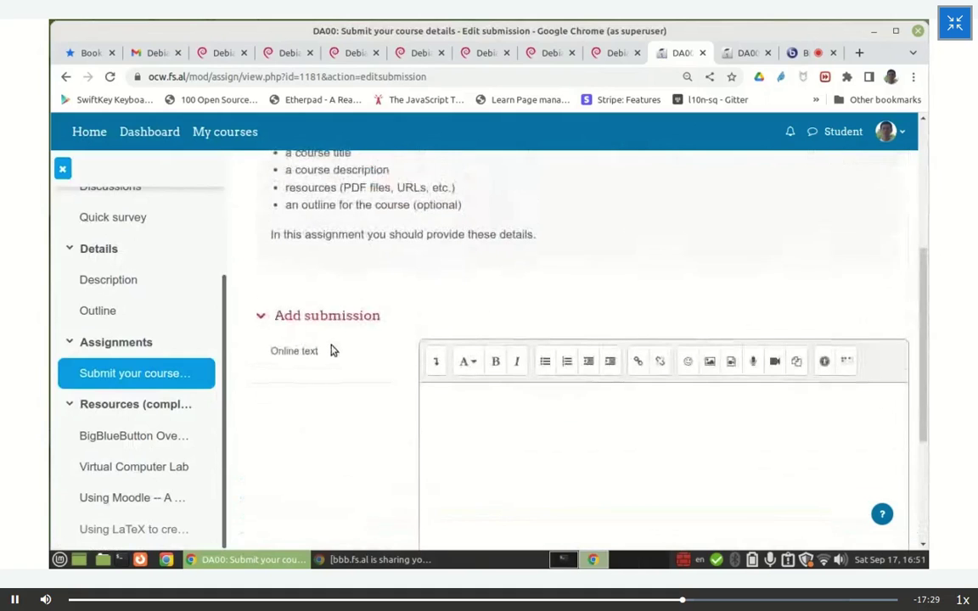
{"action": "scroll", "coordinate": [331, 350], "scroll_direction": "up", "scroll_amount": 1}
{"action": "scroll", "coordinate": [332, 349], "scroll_direction": "up", "scroll_amount": 1}
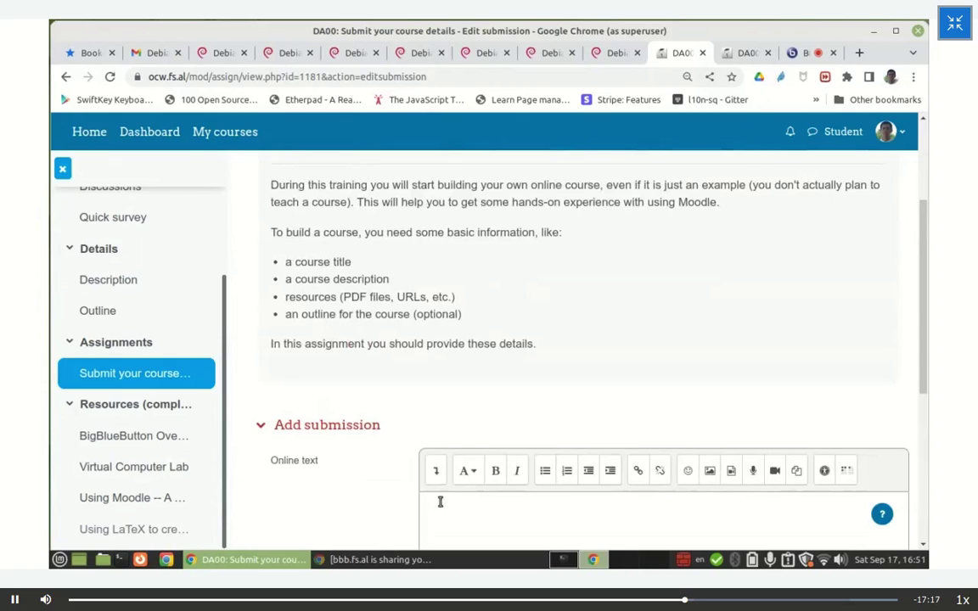
{"action": "scroll", "coordinate": [425, 488], "scroll_direction": "down", "scroll_amount": 1}
{"action": "left_click", "coordinate": [437, 433]}
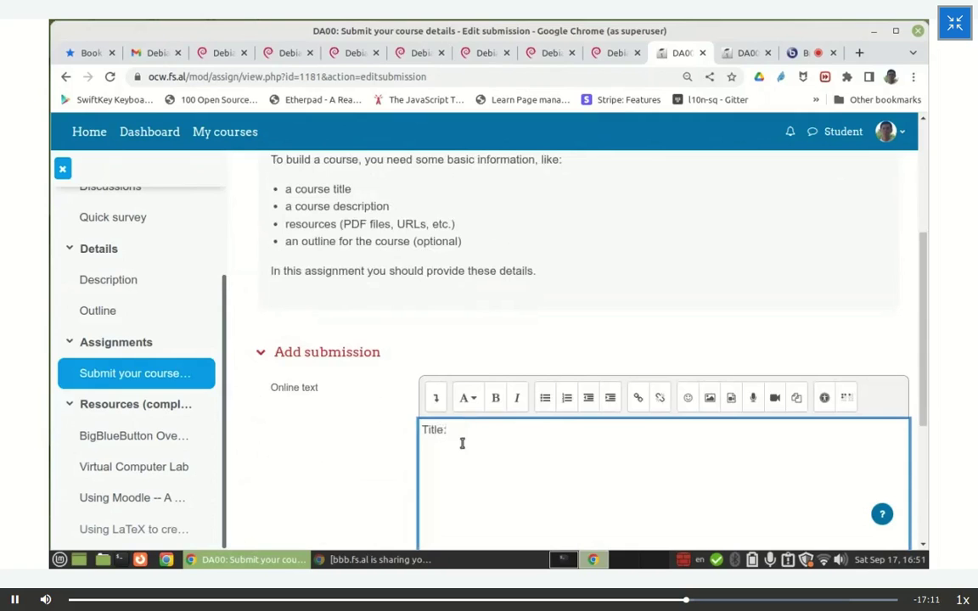
{"action": "type", "text": "Title:"}
{"action": "scroll", "coordinate": [323, 373], "scroll_direction": "down", "scroll_amount": 2}
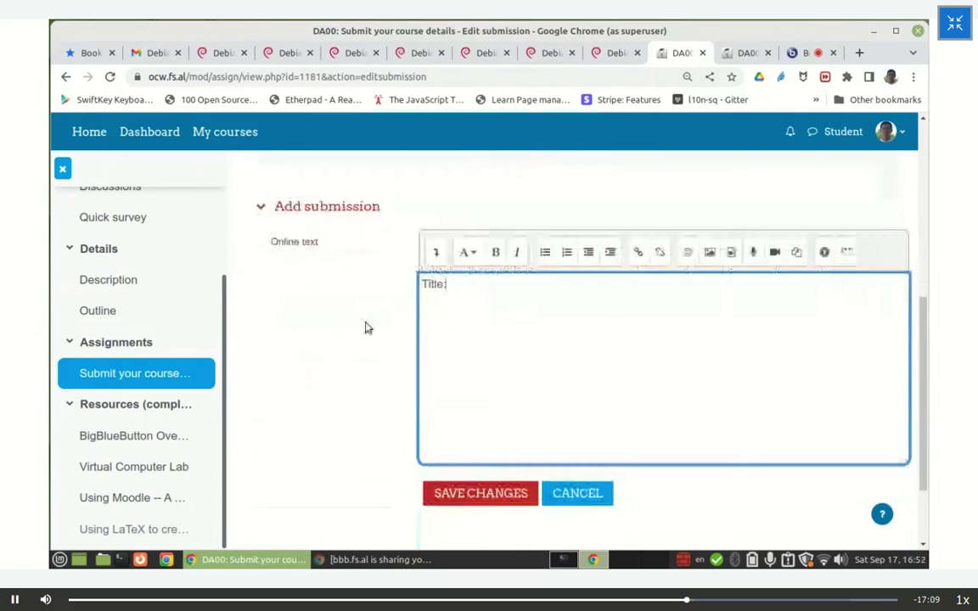
{"action": "left_click", "coordinate": [474, 255]}
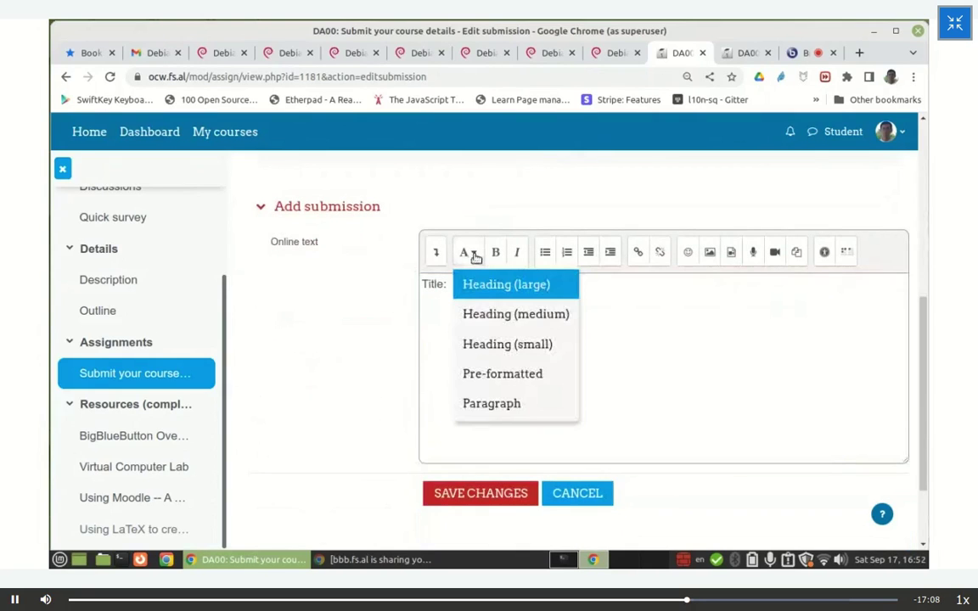
{"action": "left_click", "coordinate": [501, 347]}
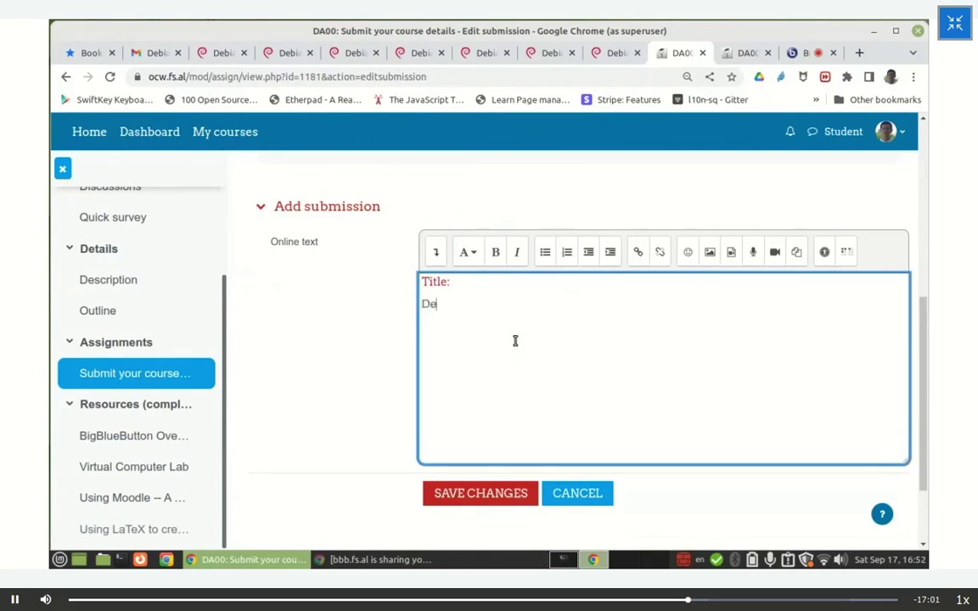
Enter "Training about DebianEdu" as an indented paragraph beneath the Title heading and start an unindented line below it.
{"action": "type", "text": "anEdu Training"}
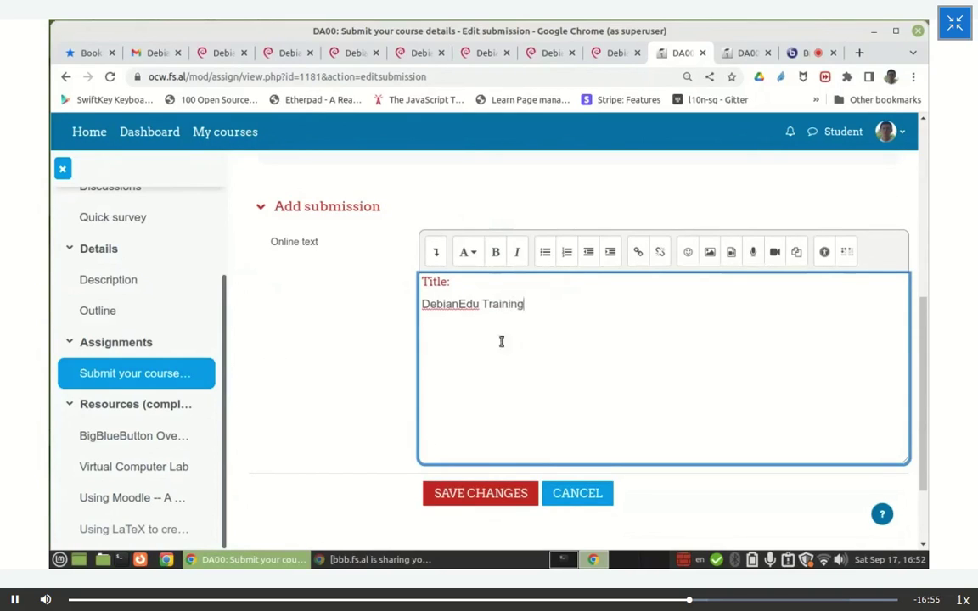
{"action": "left_click", "coordinate": [427, 304]}
{"action": "type", "text": "Training about"}
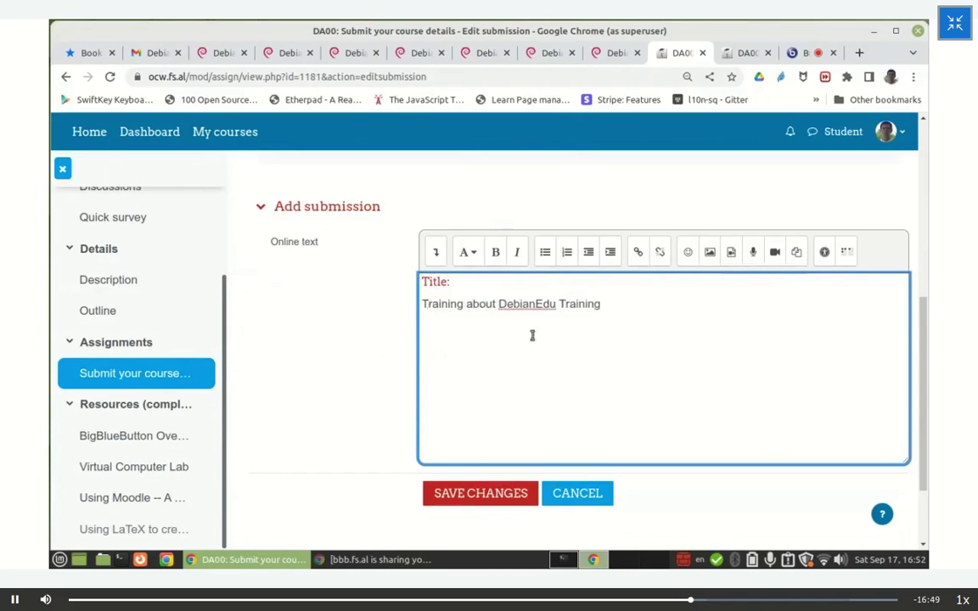
{"action": "left_click", "coordinate": [606, 302]}
{"action": "key", "text": "BackSpace"}
{"action": "key", "text": "BackSpace"}
{"action": "left_click", "coordinate": [422, 303]}
{"action": "left_click", "coordinate": [611, 252]}
{"action": "key", "text": "Return"}
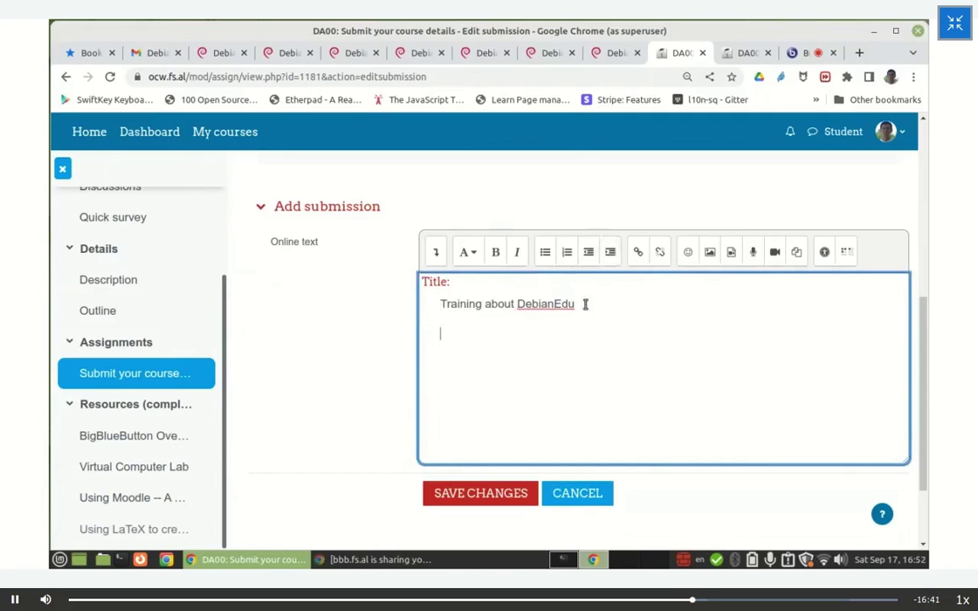
{"action": "left_click", "coordinate": [585, 304]}
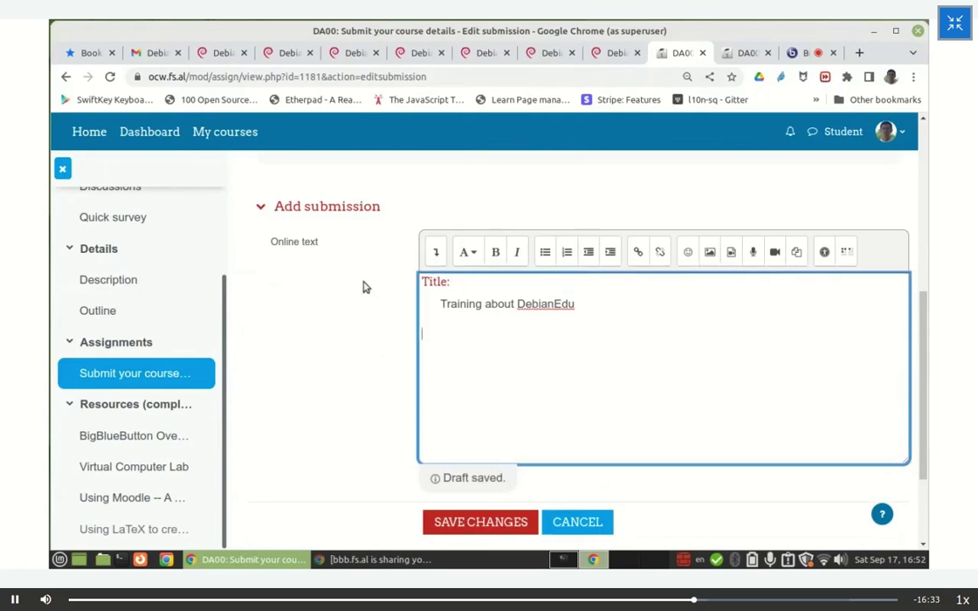
Add a "Description:" line below the course title and format it as a small heading.
{"action": "scroll", "coordinate": [357, 288], "scroll_direction": "up", "scroll_amount": 2}
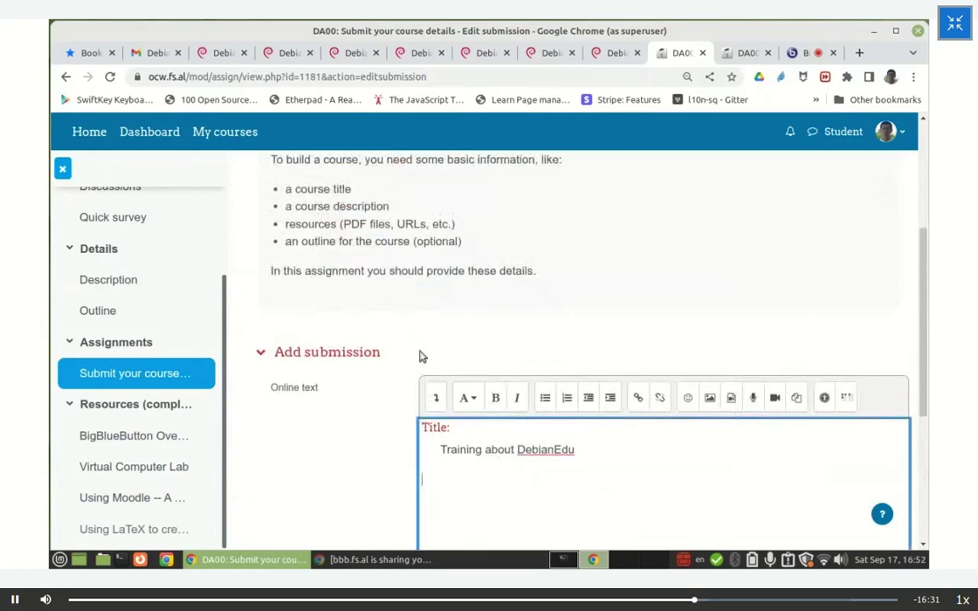
{"action": "scroll", "coordinate": [476, 366], "scroll_direction": "down", "scroll_amount": 1}
{"action": "scroll", "coordinate": [509, 373], "scroll_direction": "down", "scroll_amount": 2}
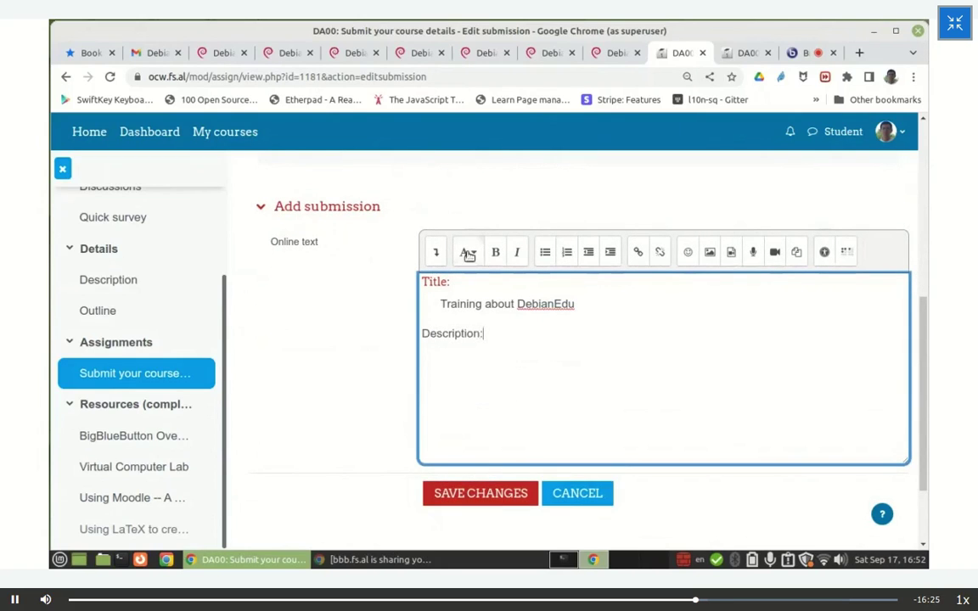
{"action": "left_click", "coordinate": [435, 251]}
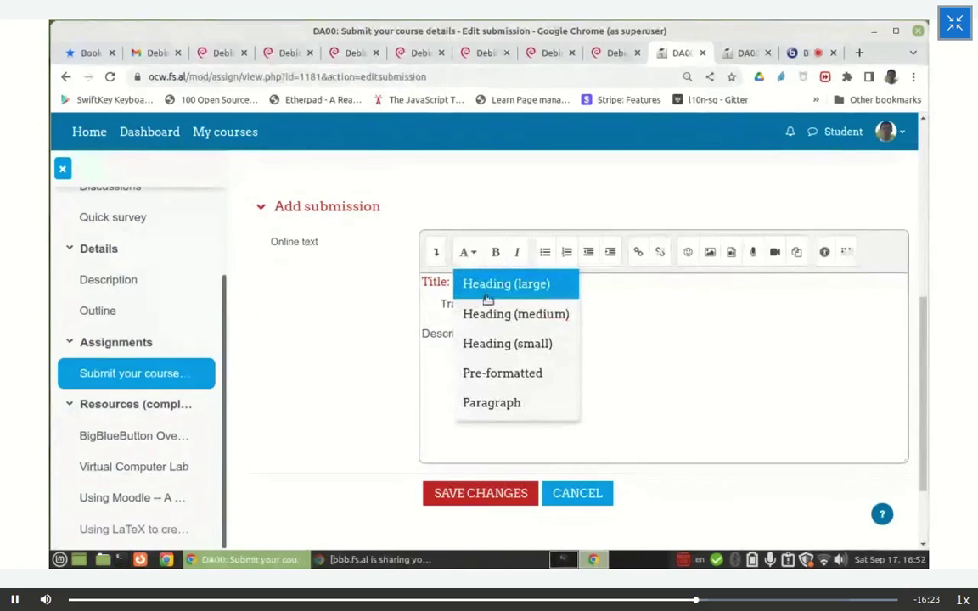
{"action": "left_click", "coordinate": [507, 340]}
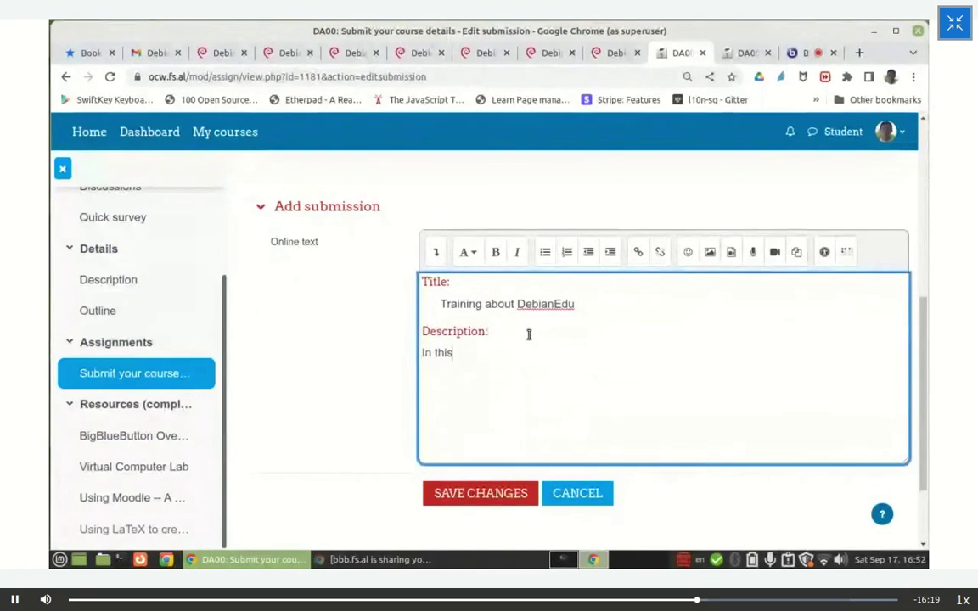
Write "In this course we will lear how to install and maintain DebianEdu." under the Description heading and indent the paragraph.
{"action": "type", "text": "we wi"}
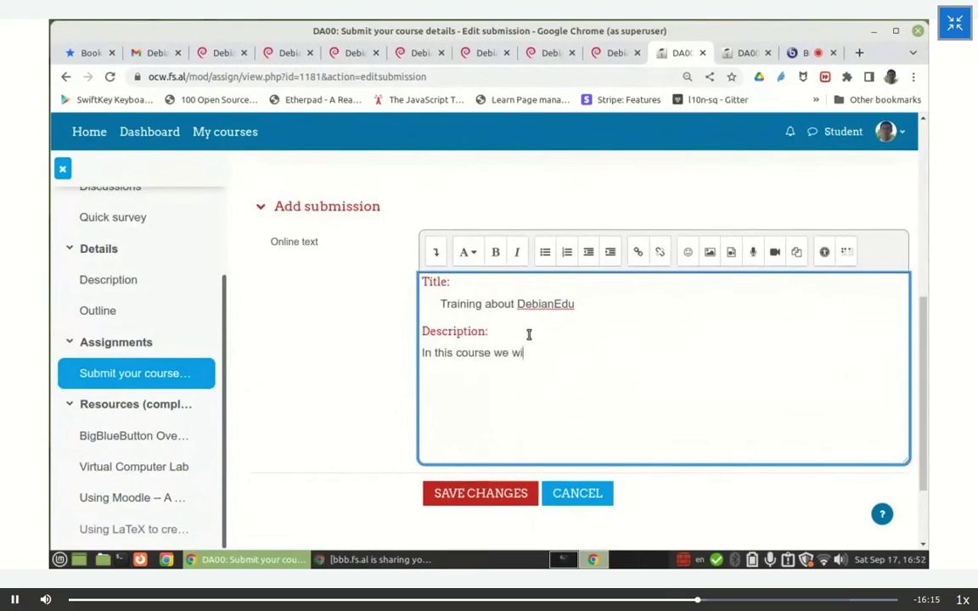
{"action": "type", "text": "ll lear how to install and mai"}
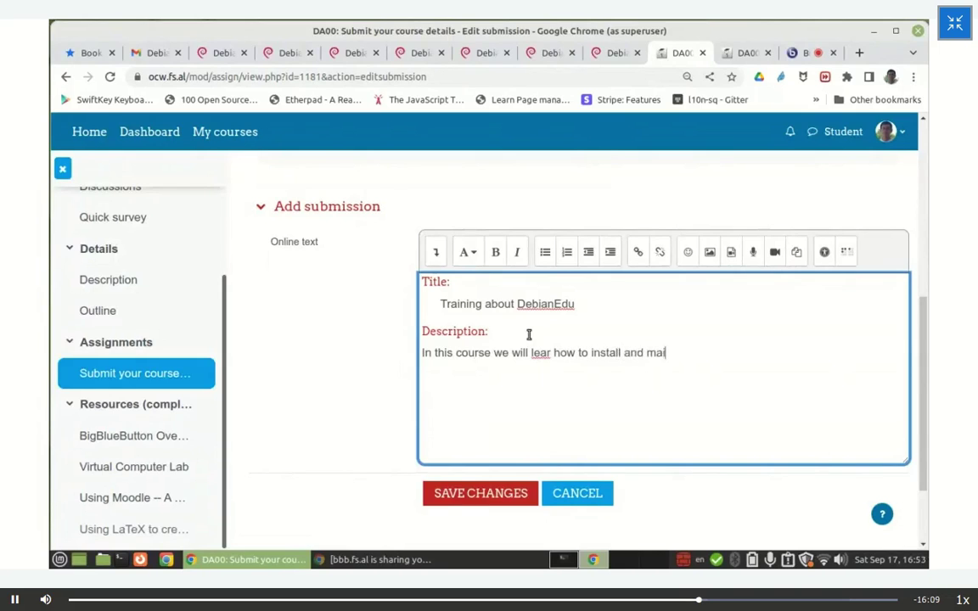
{"action": "type", "text": "ntain DebianEdu."}
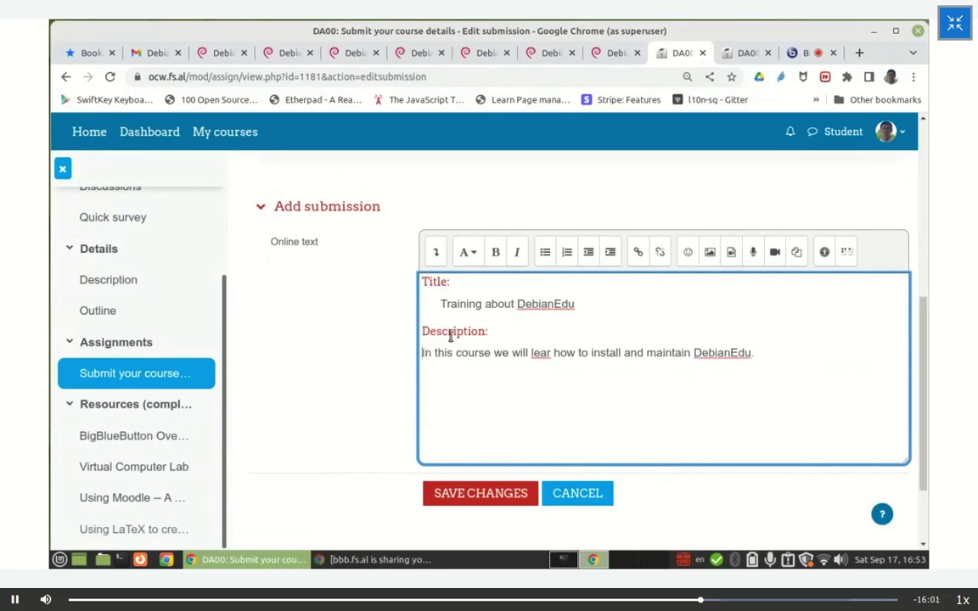
{"action": "left_click", "coordinate": [610, 251]}
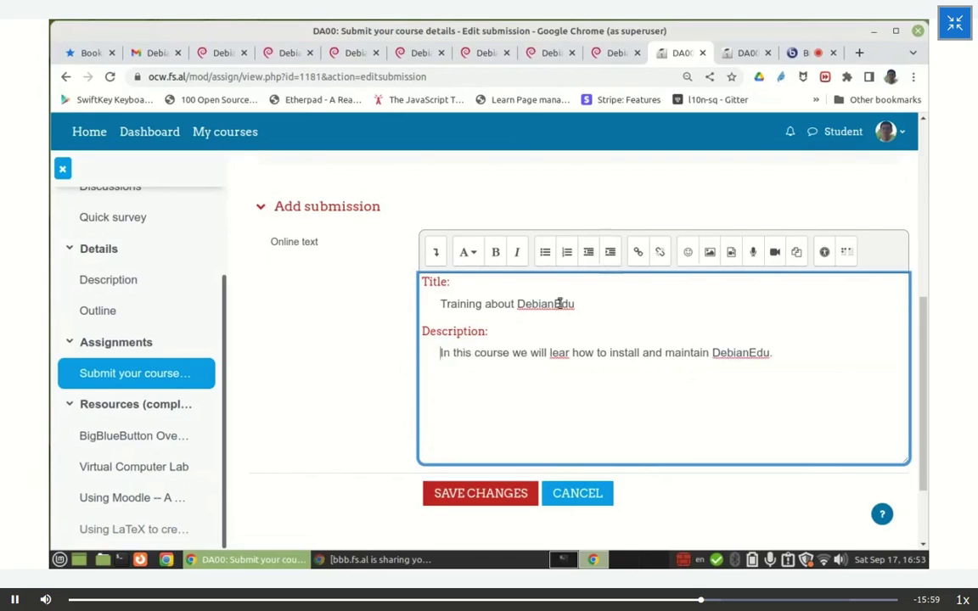
Add a "Resources:" line below the description paragraph and format it as a small heading.
{"action": "scroll", "coordinate": [552, 227], "scroll_direction": "up", "scroll_amount": 3}
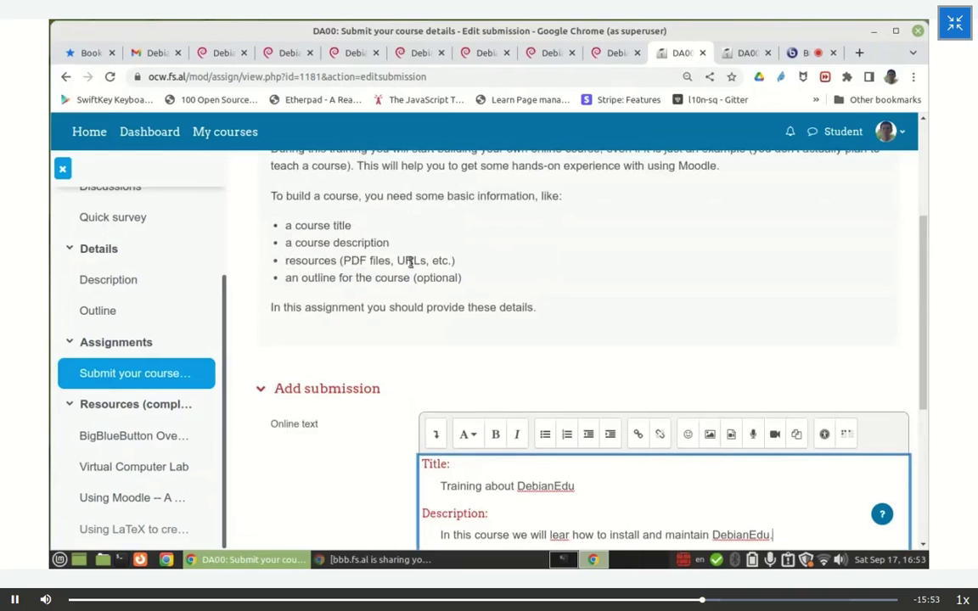
{"action": "scroll", "coordinate": [573, 331], "scroll_direction": "down", "scroll_amount": 2}
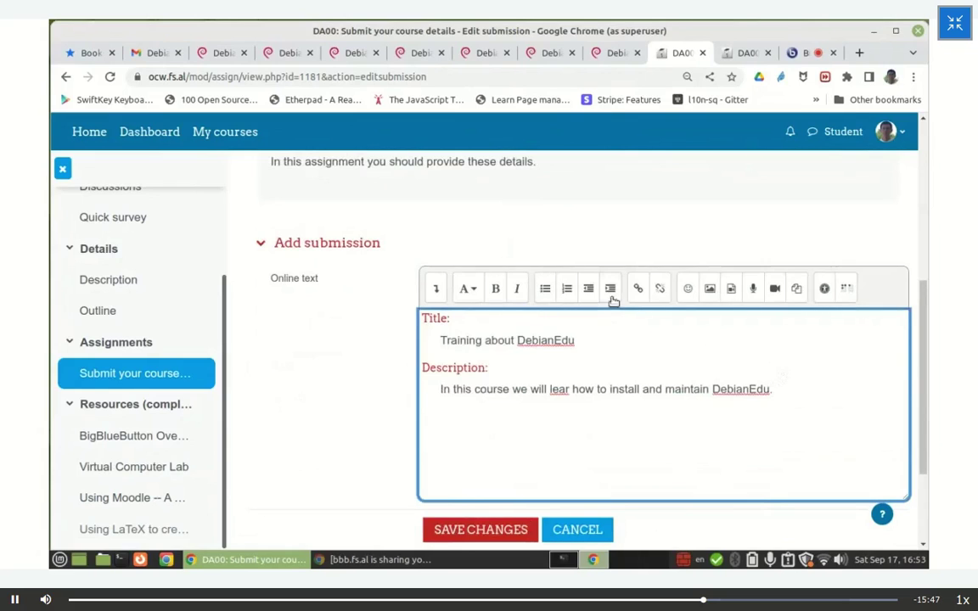
{"action": "left_click", "coordinate": [438, 428]}
{"action": "type", "text": "Resources:"}
{"action": "left_click", "coordinate": [470, 288]}
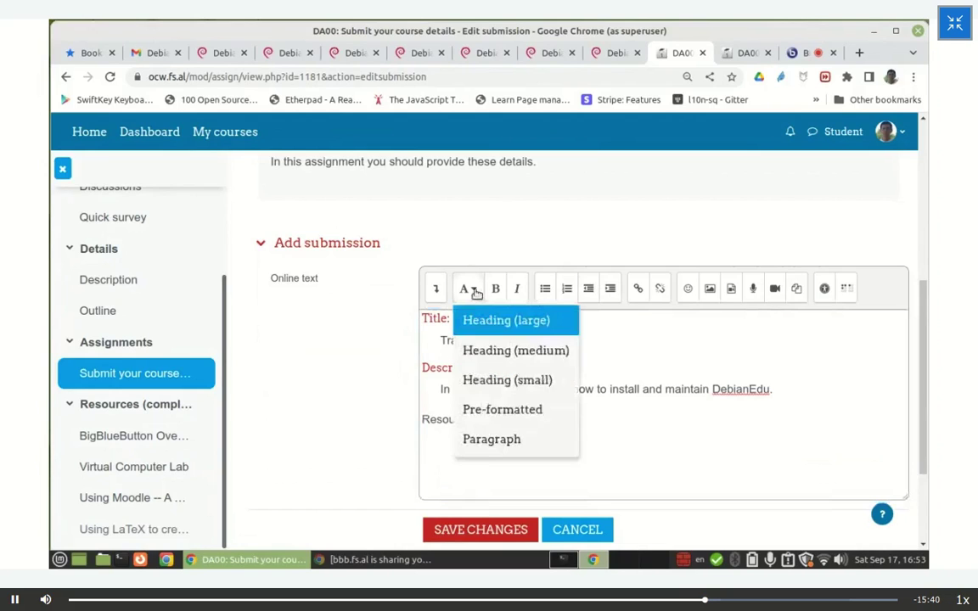
{"action": "left_click", "coordinate": [486, 380]}
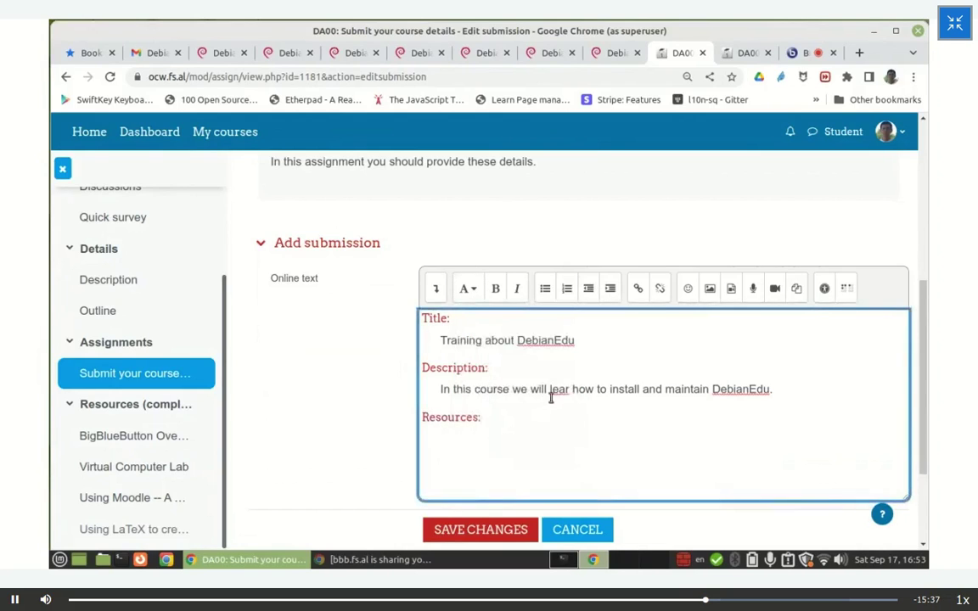
Start a bulleted list under the Resources heading and copy the address of the DebianEdu Bullseye documentation wiki page.
{"action": "key", "text": "Return"}
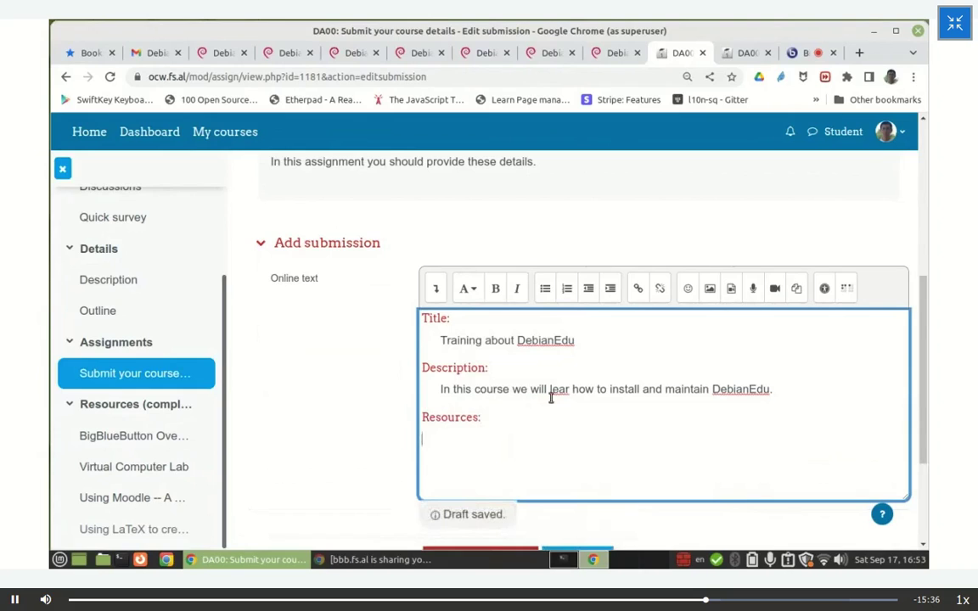
{"action": "left_click", "coordinate": [543, 290]}
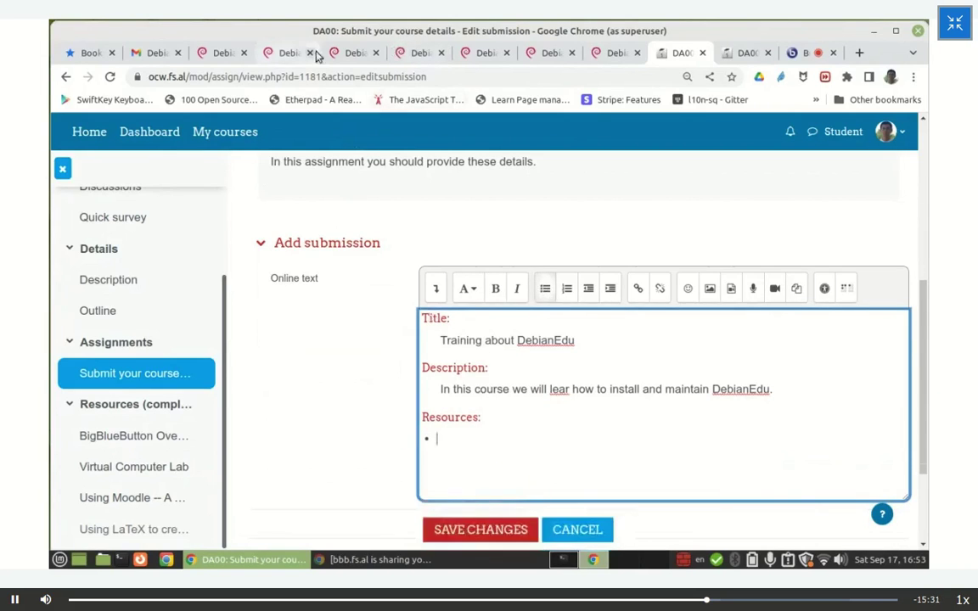
{"action": "left_click", "coordinate": [355, 54]}
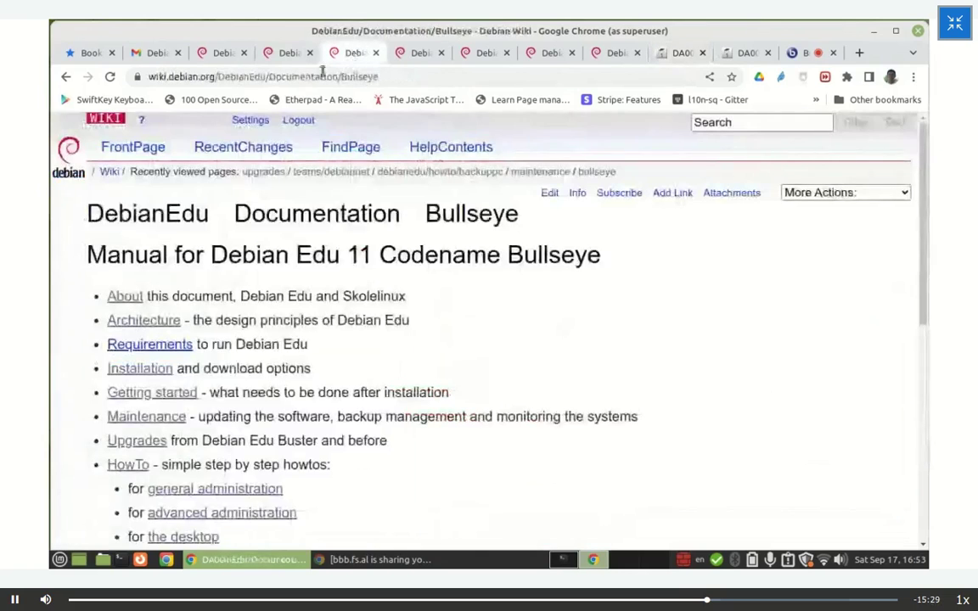
{"action": "left_click", "coordinate": [283, 78]}
{"action": "key", "text": "ctrl+c"}
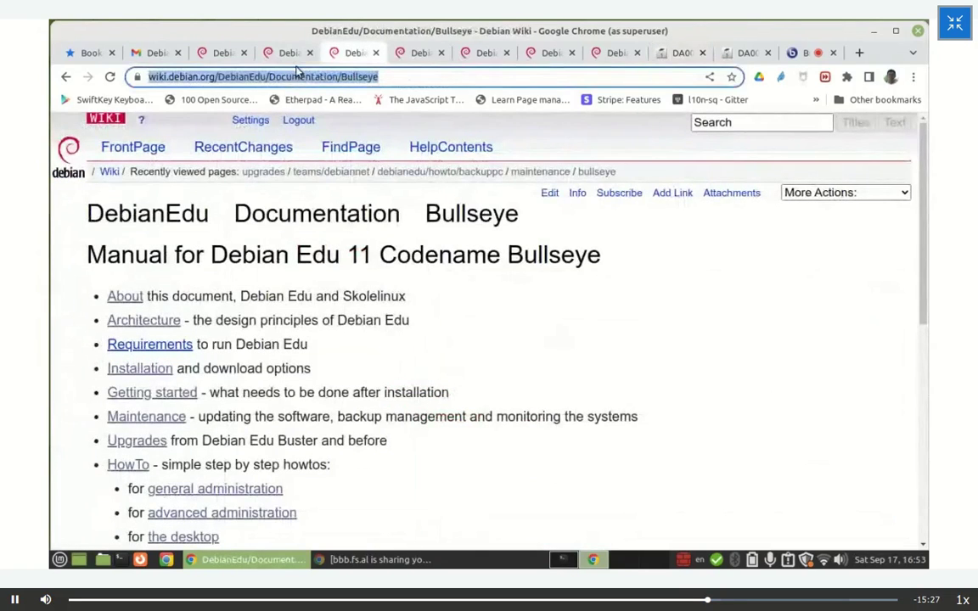
Close the duplicate assignment tab and paste the copied wiki address into the first Resources bullet of the submission.
{"action": "left_click", "coordinate": [732, 54]}
{"action": "key", "text": "ctrl+w"}
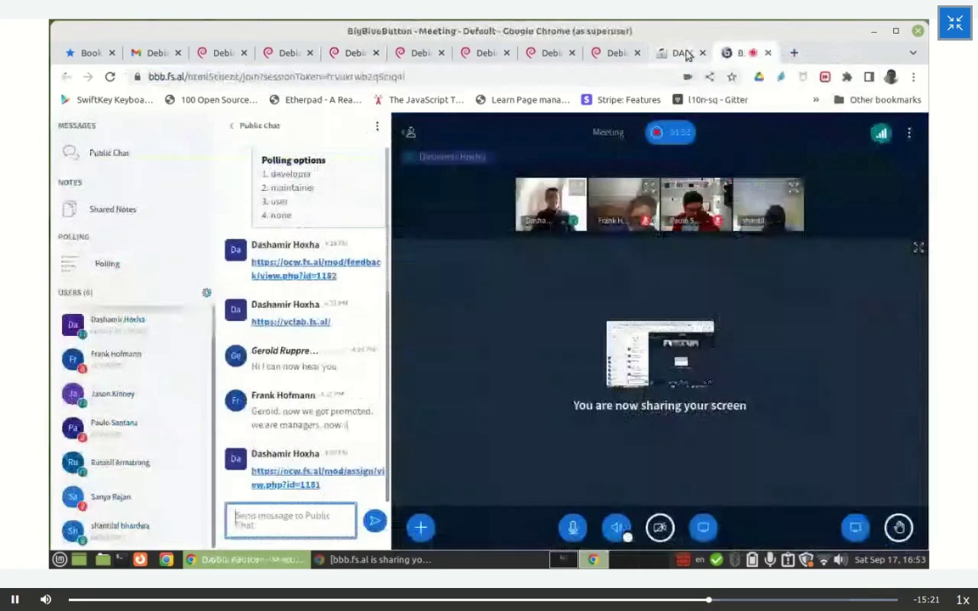
{"action": "left_click", "coordinate": [687, 55]}
{"action": "left_click", "coordinate": [443, 441]}
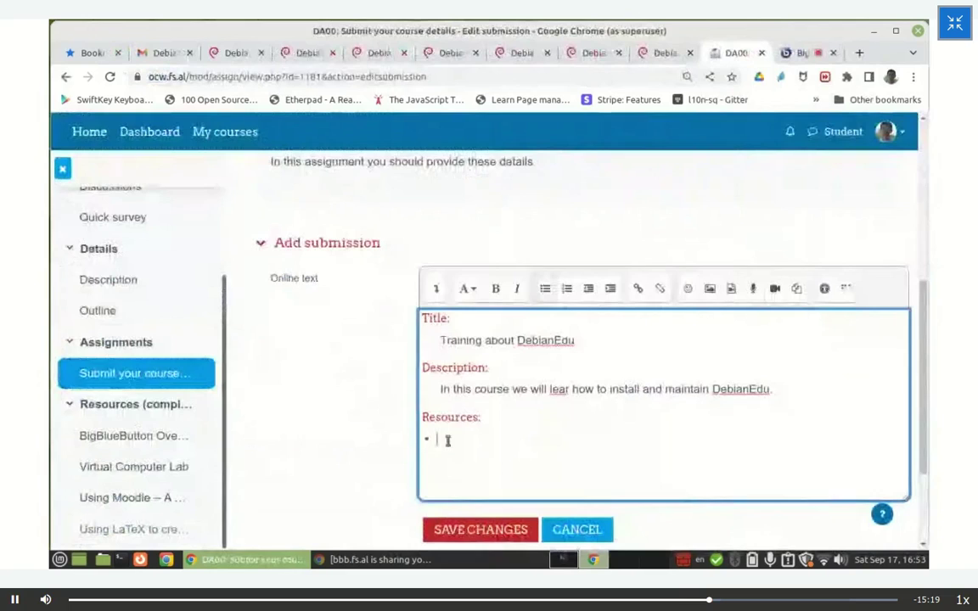
{"action": "key", "text": "ctrl+v"}
{"action": "left_click_drag", "start_coordinate": [436, 438], "coordinate": [735, 439]}
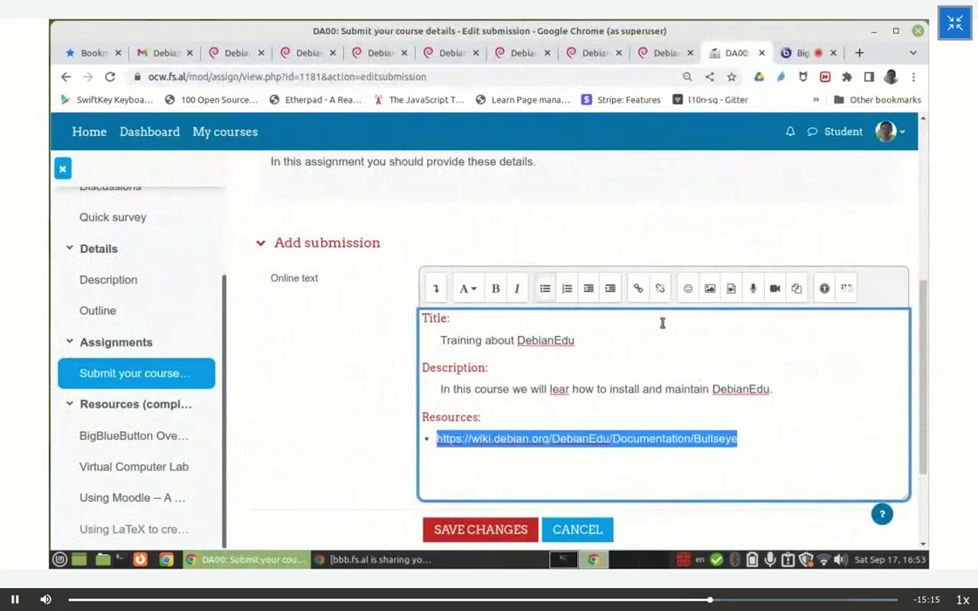
{"action": "left_click", "coordinate": [638, 289]}
{"action": "left_click", "coordinate": [410, 367]}
{"action": "key", "text": "ctrl+v"}
{"action": "left_click", "coordinate": [341, 387]}
{"action": "left_click", "coordinate": [493, 423]}
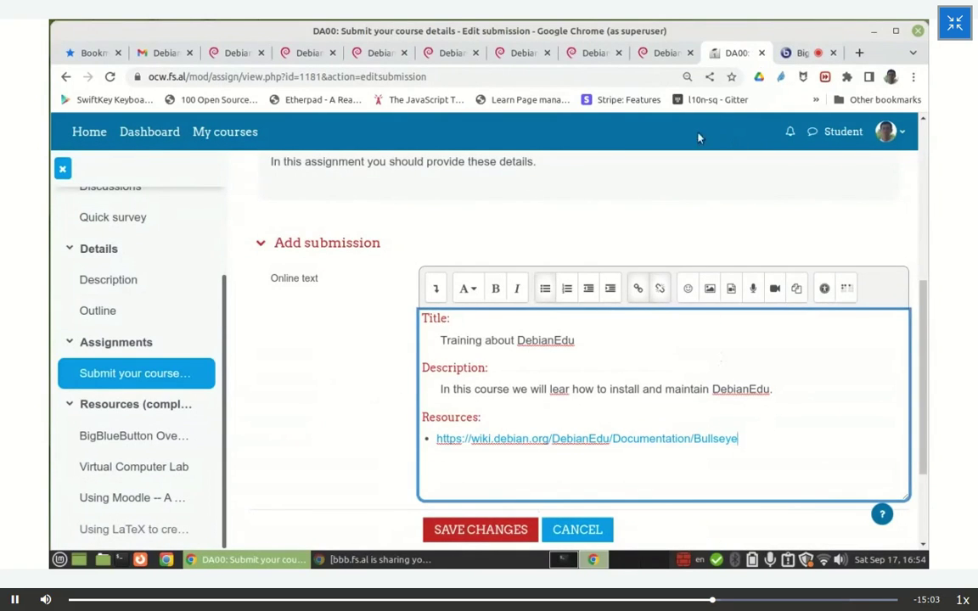
Add a second bullet under Resources and open the blog article "Testing DebianEdu with LXD" in a new browser tab.
{"action": "key", "text": "Return"}
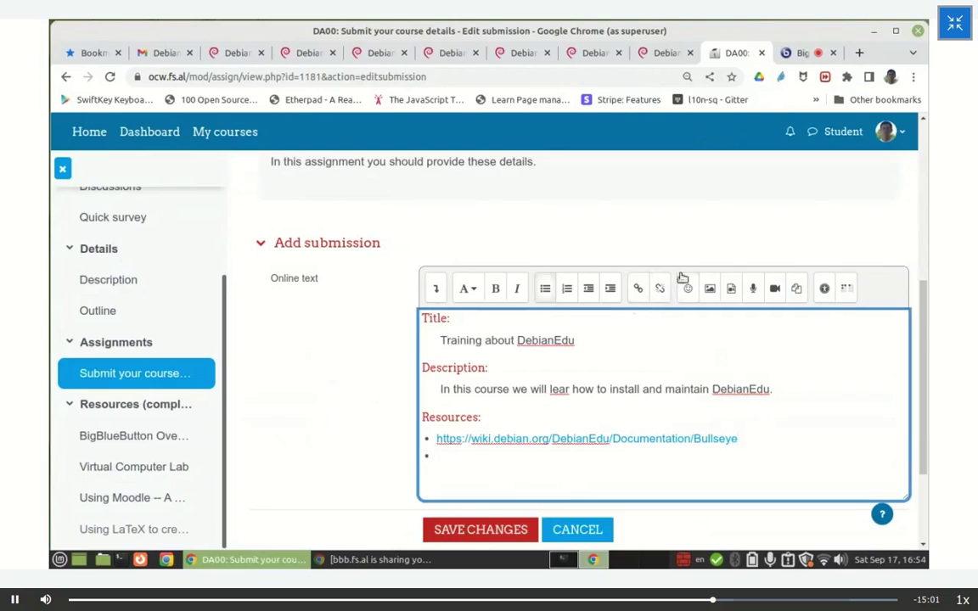
{"action": "left_click", "coordinate": [859, 53]}
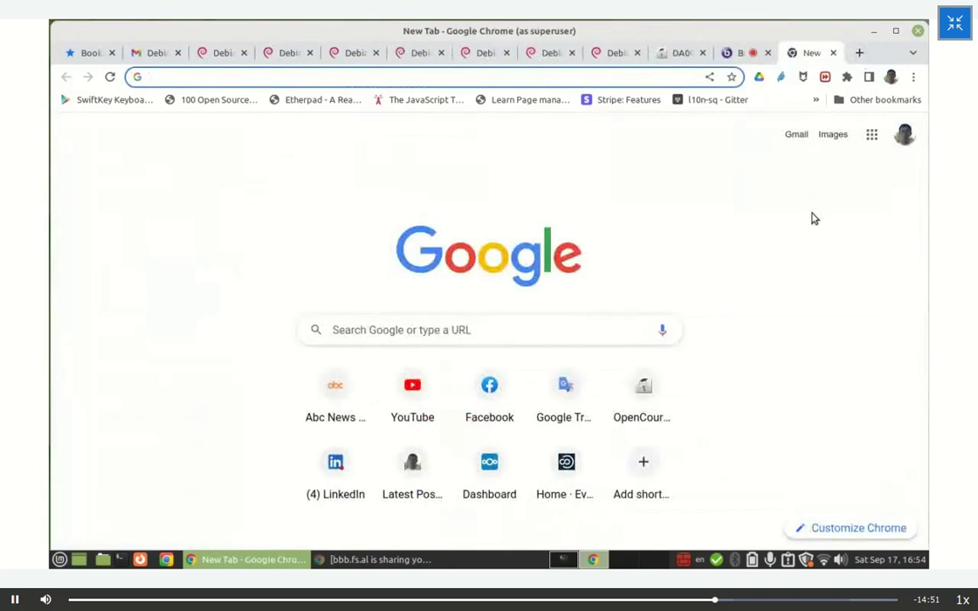
{"action": "type", "text": "dash"}
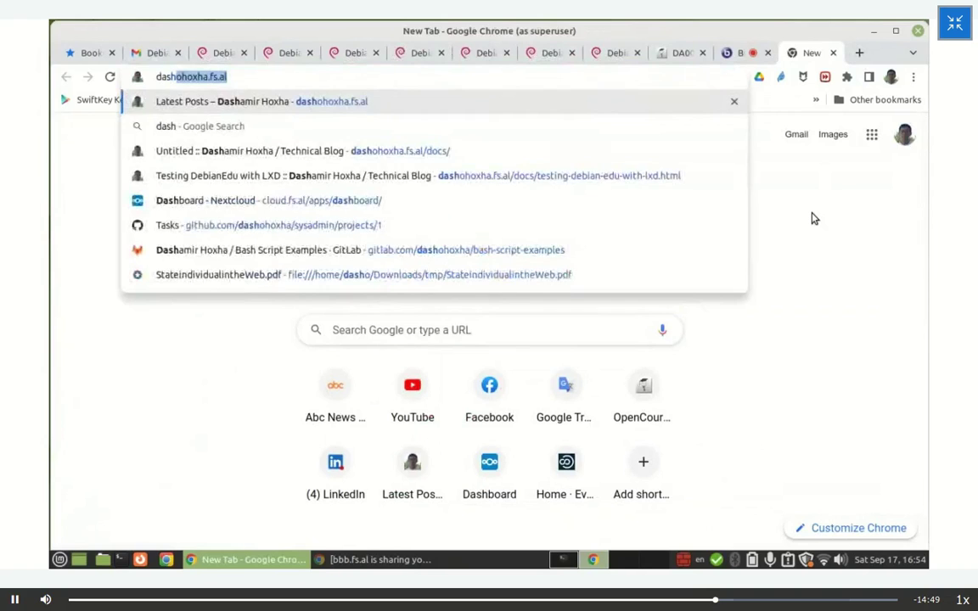
{"action": "key", "text": "Down"}
{"action": "key", "text": "Down"}
{"action": "key", "text": "Down"}
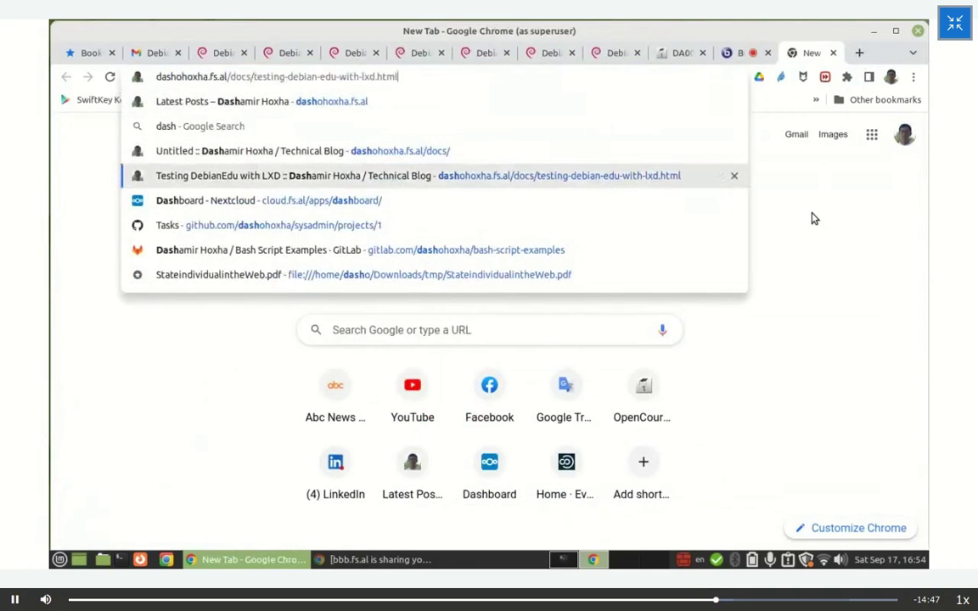
{"action": "key", "text": "Return"}
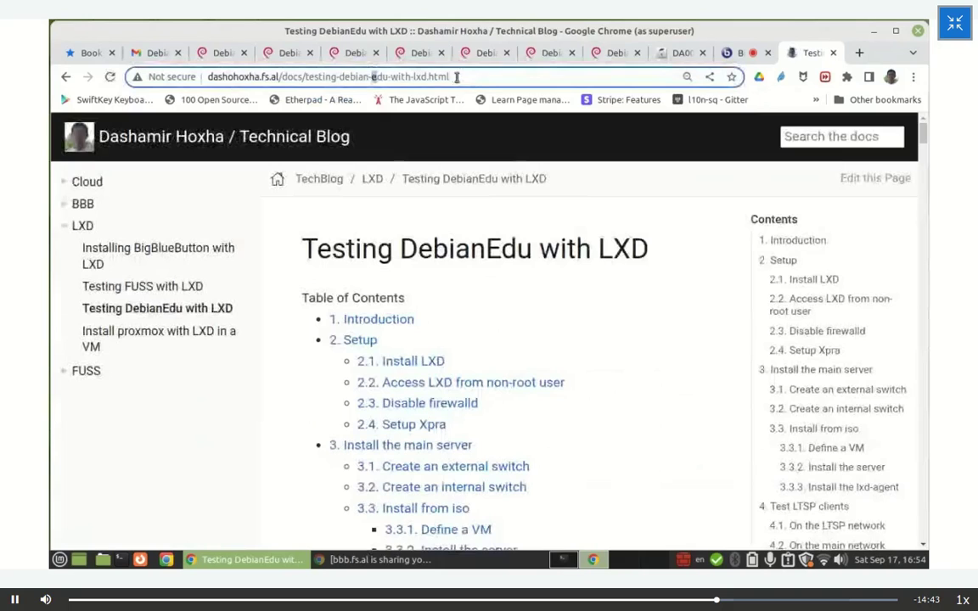
Copy the article's address and paste it into the second Resources bullet of the submission.
{"action": "left_click_drag", "start_coordinate": [442, 77], "coordinate": [182, 77]}
{"action": "key", "text": "ctrl+c"}
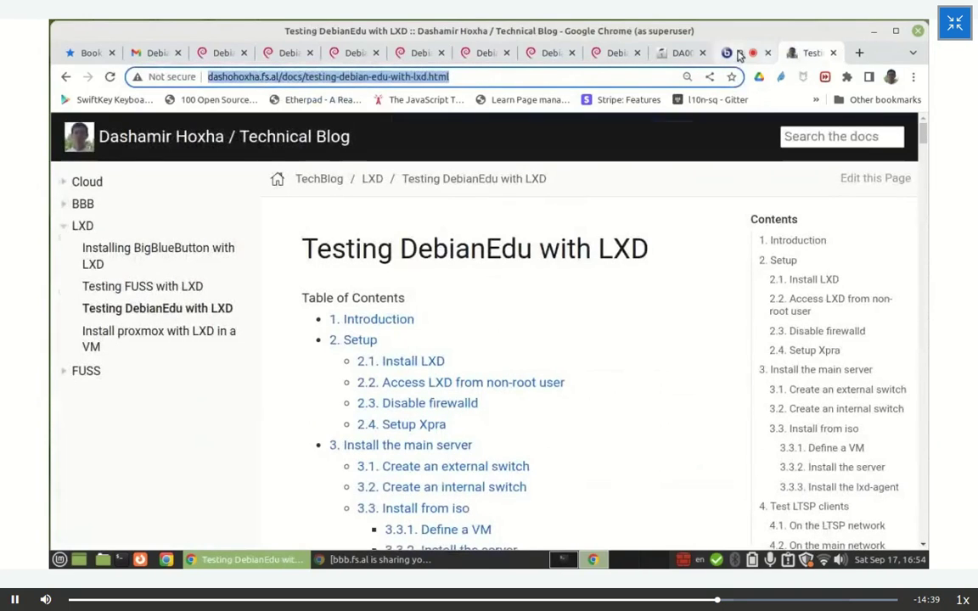
{"action": "key", "text": "ctrl+shift+Tab"}
{"action": "left_click", "coordinate": [684, 56]}
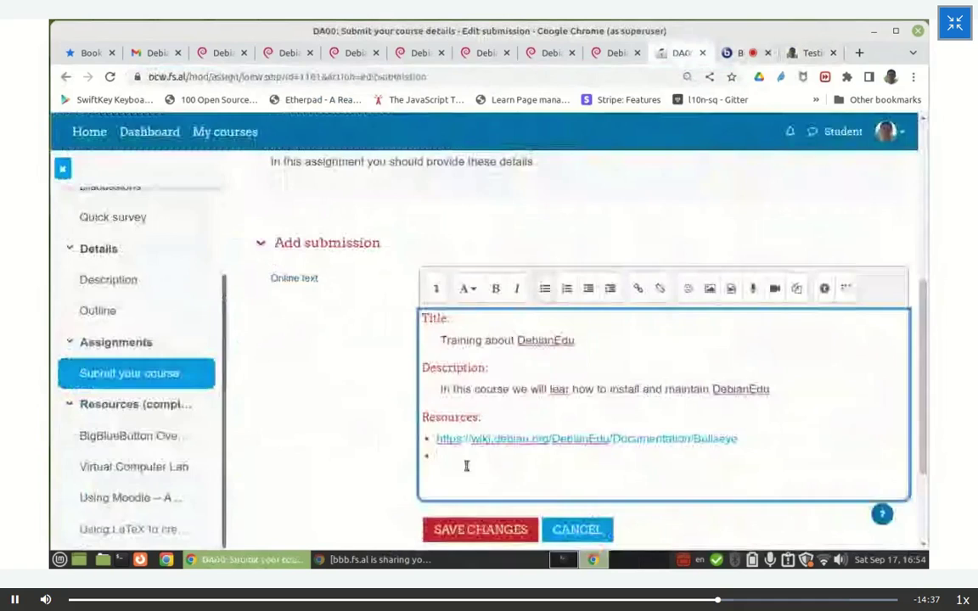
{"action": "key", "text": "ctrl+v"}
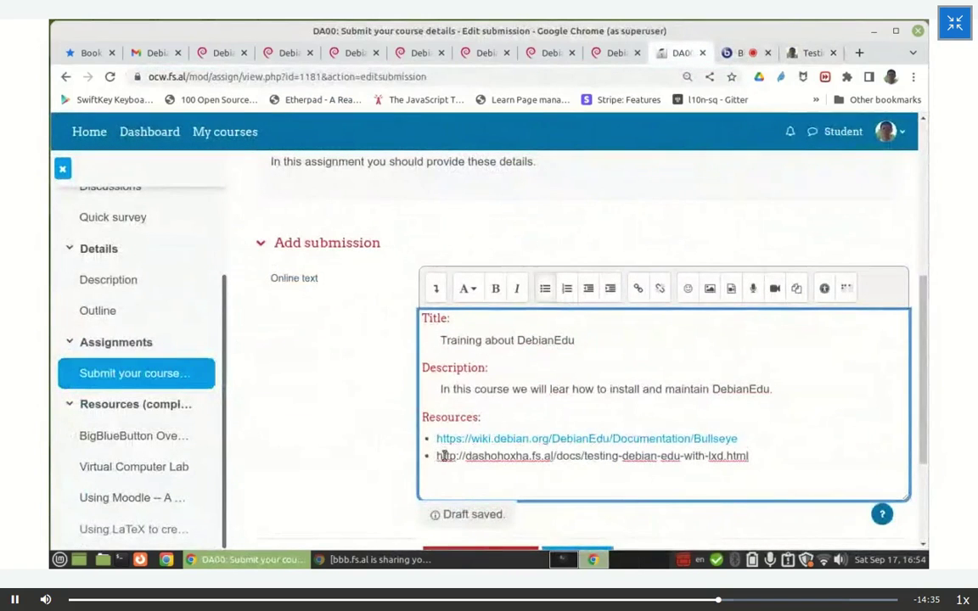
Turn the pasted testing-debian-edu-with-lxd.html address into a hyperlink to the same address, set to open in a new window.
{"action": "left_click_drag", "start_coordinate": [440, 456], "coordinate": [747, 456]}
{"action": "key", "text": "ctrl+c"}
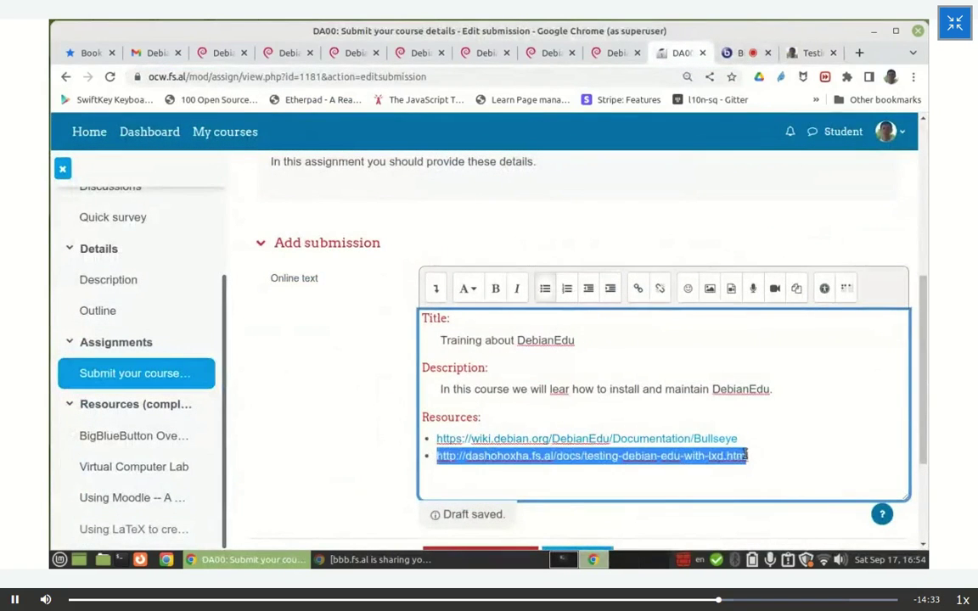
{"action": "left_click", "coordinate": [637, 290]}
{"action": "left_click", "coordinate": [366, 364]}
{"action": "key", "text": "ctrl+v"}
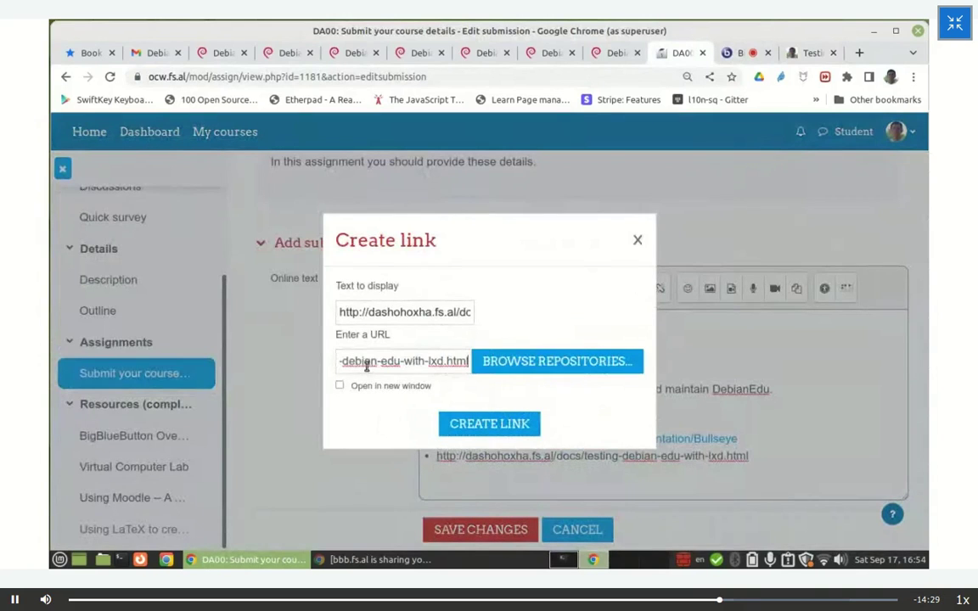
{"action": "left_click", "coordinate": [342, 388]}
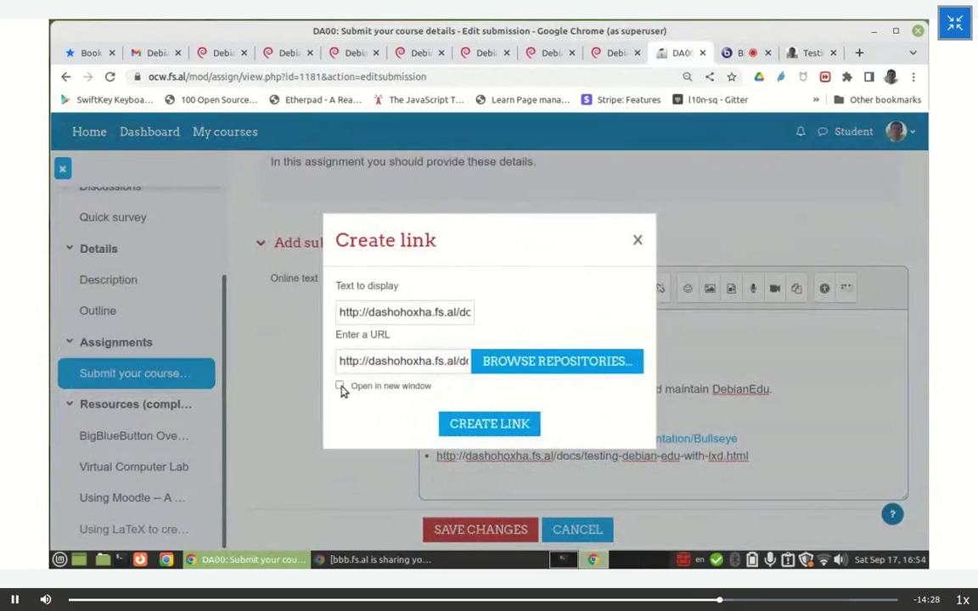
{"action": "left_click", "coordinate": [486, 425]}
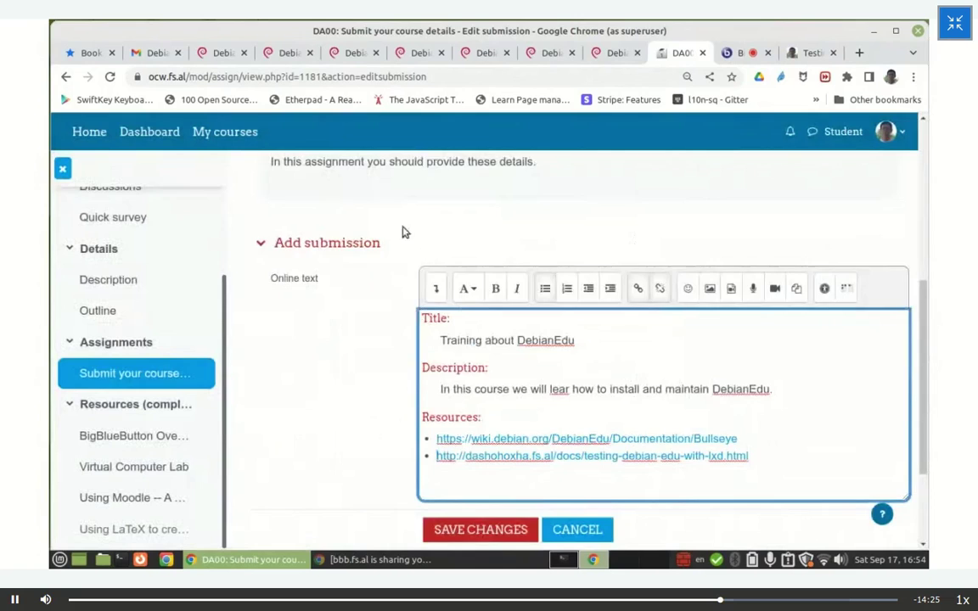
Check the optional course outline item in the assignment instructions and save the submission.
{"action": "scroll", "coordinate": [395, 223], "scroll_direction": "up", "scroll_amount": 1}
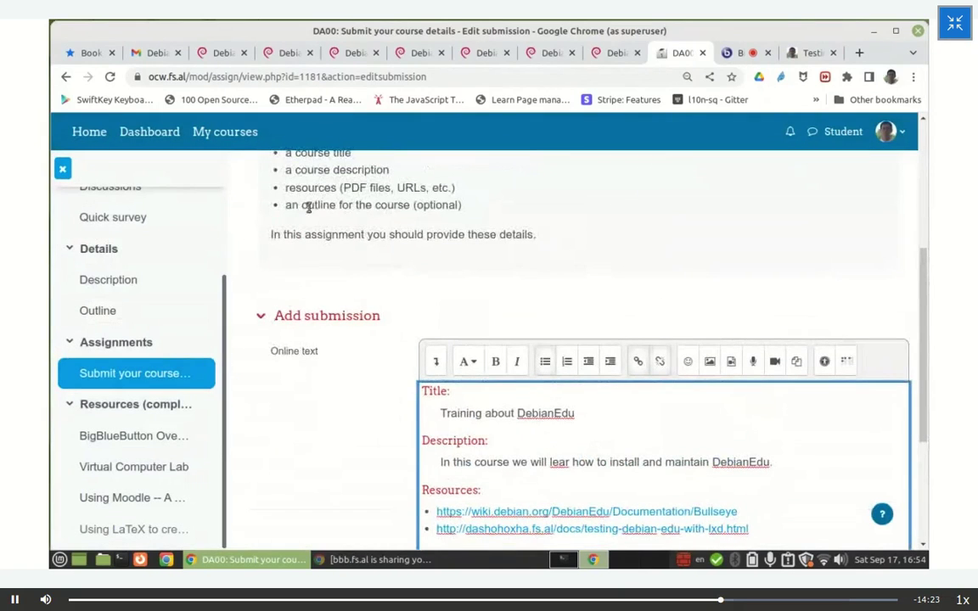
{"action": "left_click_drag", "start_coordinate": [303, 208], "coordinate": [476, 213]}
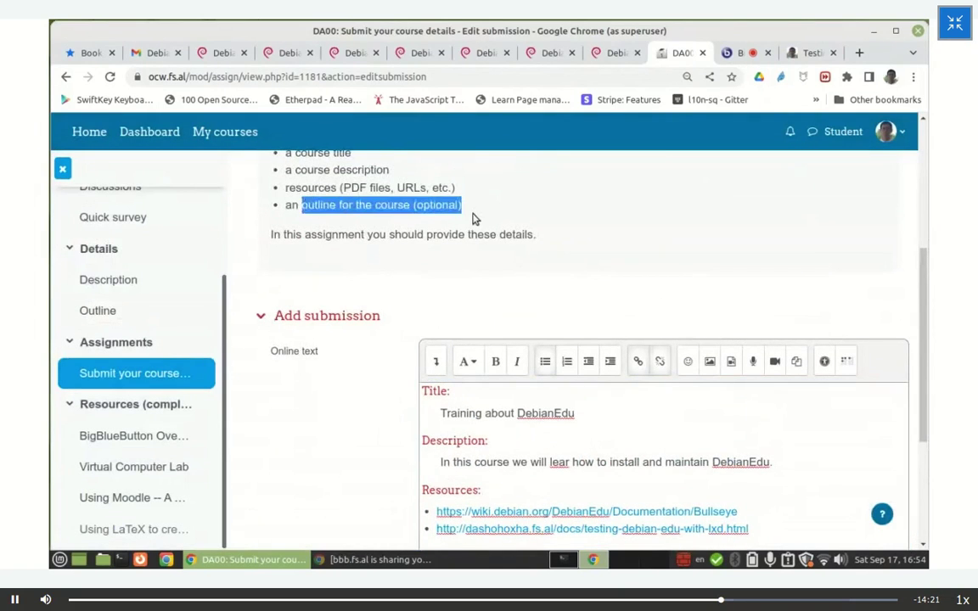
{"action": "left_click", "coordinate": [465, 218]}
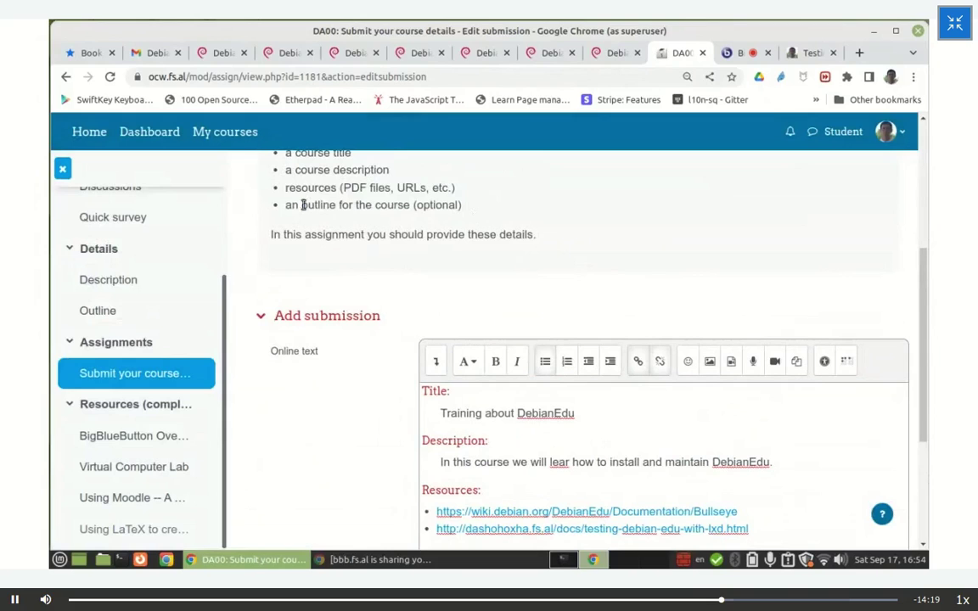
{"action": "left_click_drag", "start_coordinate": [303, 206], "coordinate": [471, 210]}
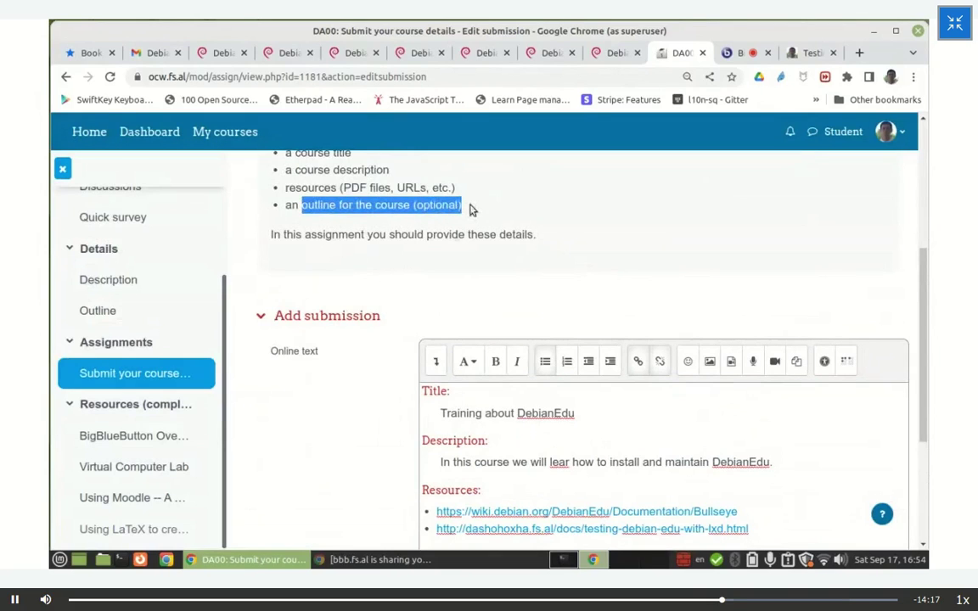
{"action": "left_click", "coordinate": [451, 245]}
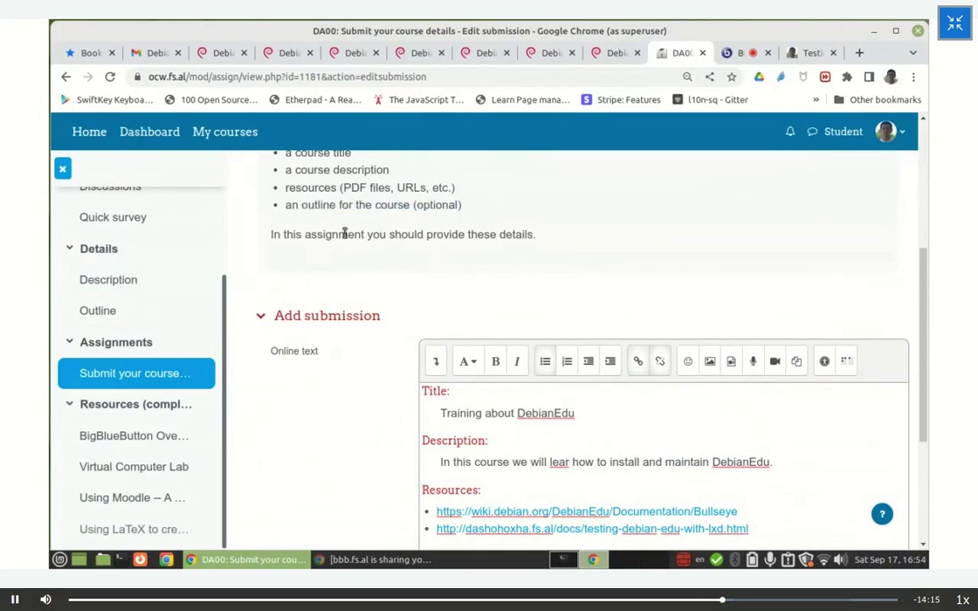
{"action": "scroll", "coordinate": [392, 289], "scroll_direction": "down", "scroll_amount": 2}
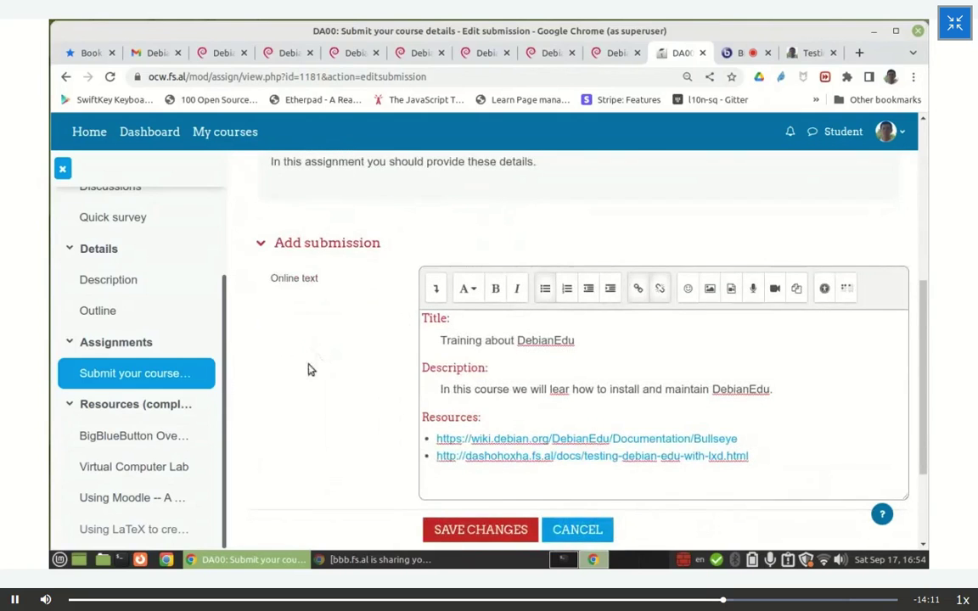
{"action": "scroll", "coordinate": [310, 371], "scroll_direction": "down", "scroll_amount": 3}
{"action": "left_click", "coordinate": [491, 425]}
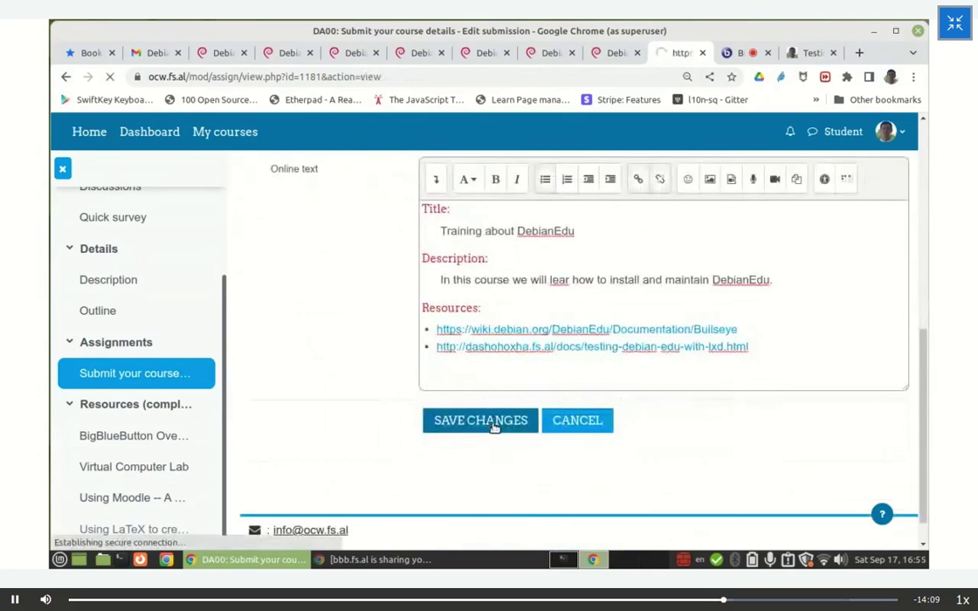
{"action": "scroll", "coordinate": [524, 310], "scroll_direction": "down", "scroll_amount": 5}
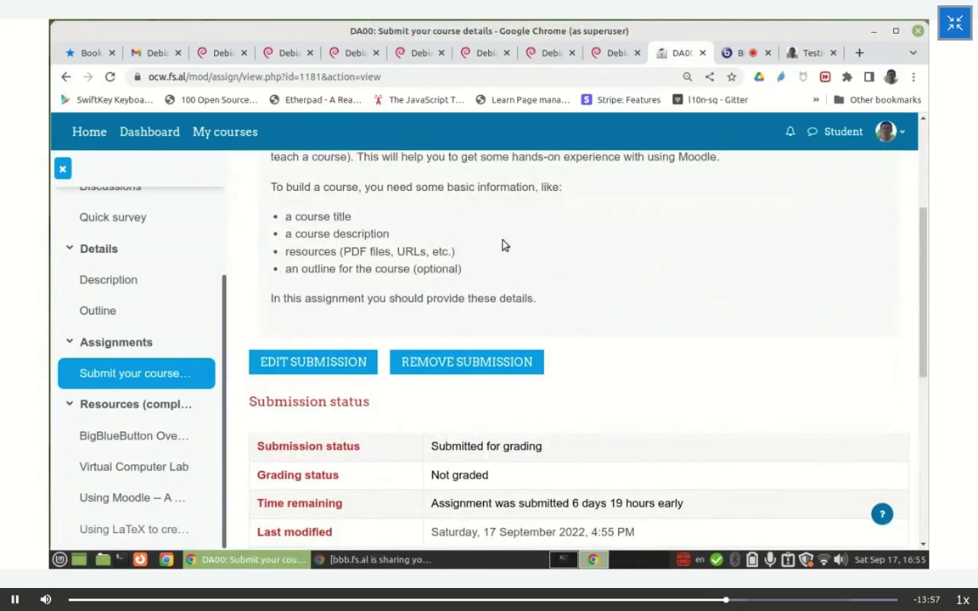
Check the BigBlueButton meeting and open the Outline page of the "How to Teach Online Courses" course from the site home.
{"action": "left_click", "coordinate": [738, 53]}
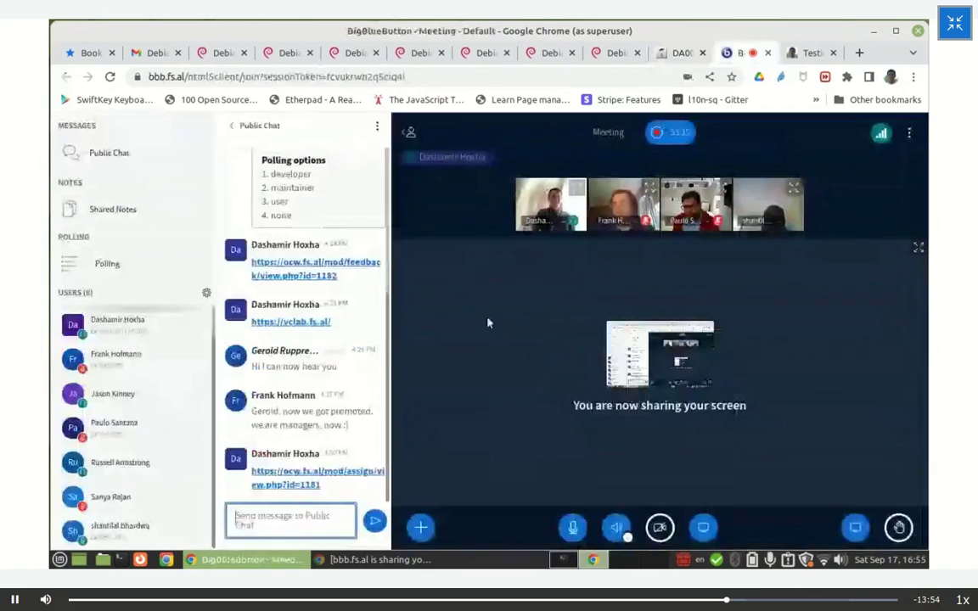
{"action": "left_click", "coordinate": [677, 53]}
{"action": "left_click", "coordinate": [83, 136]}
{"action": "scroll", "coordinate": [283, 373], "scroll_direction": "down", "scroll_amount": 3}
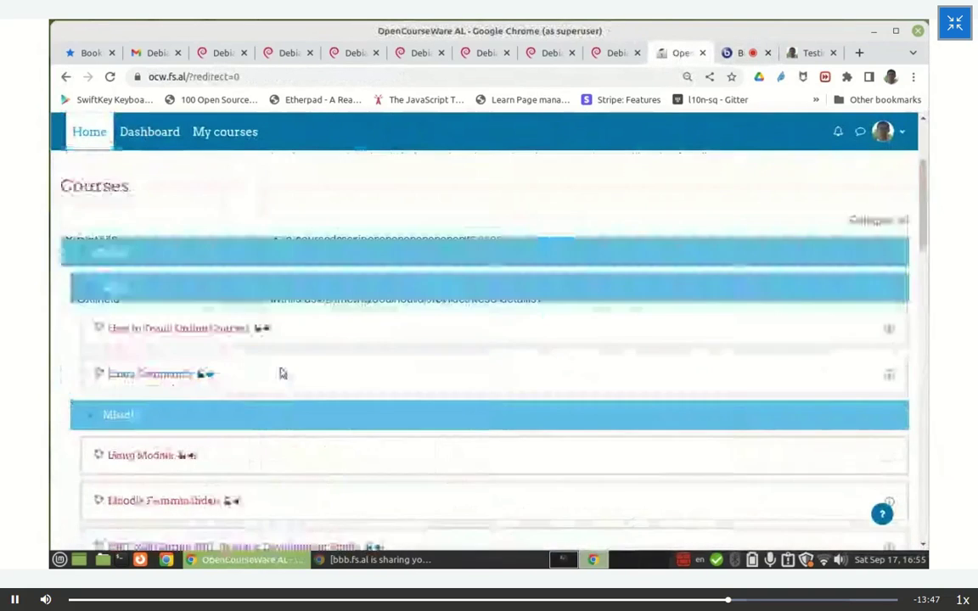
{"action": "left_click", "coordinate": [185, 295]}
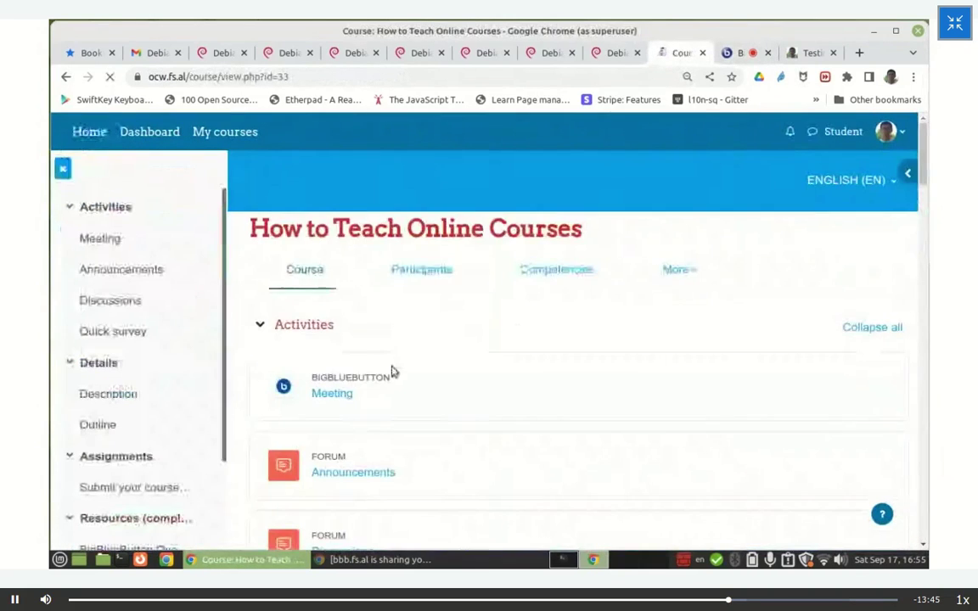
{"action": "scroll", "coordinate": [406, 360], "scroll_direction": "down", "scroll_amount": 5}
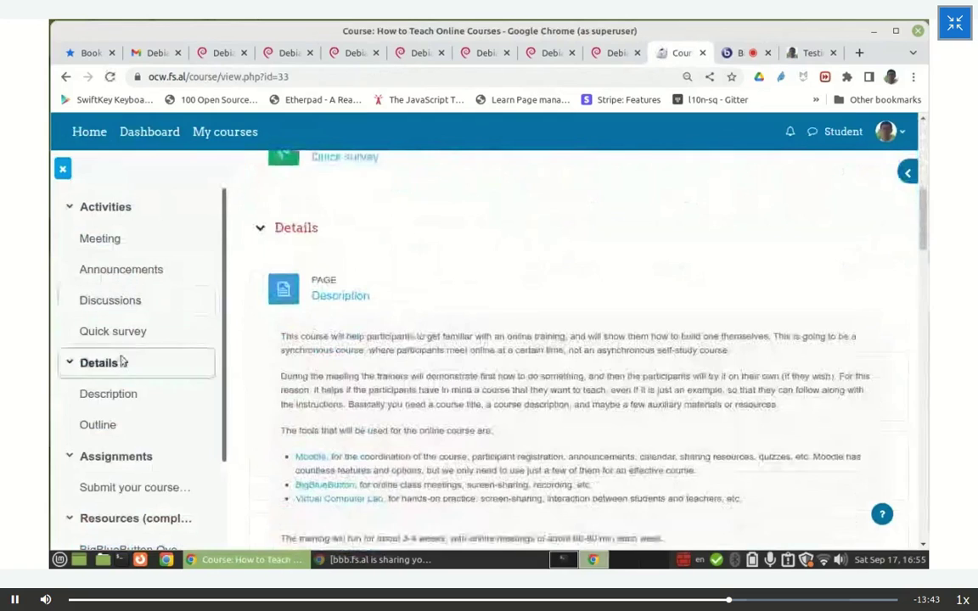
{"action": "left_click", "coordinate": [103, 429]}
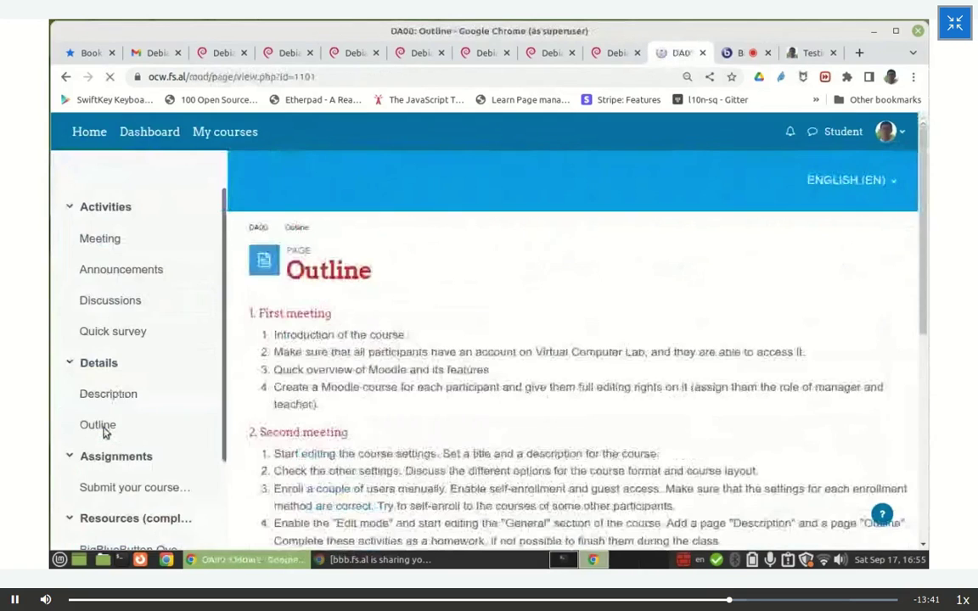
Examine the course outline, going through the First meeting items and the title and description tasks of the Second meeting.
{"action": "left_click_drag", "start_coordinate": [270, 334], "coordinate": [408, 336]}
{"action": "left_click_drag", "start_coordinate": [270, 353], "coordinate": [795, 357]}
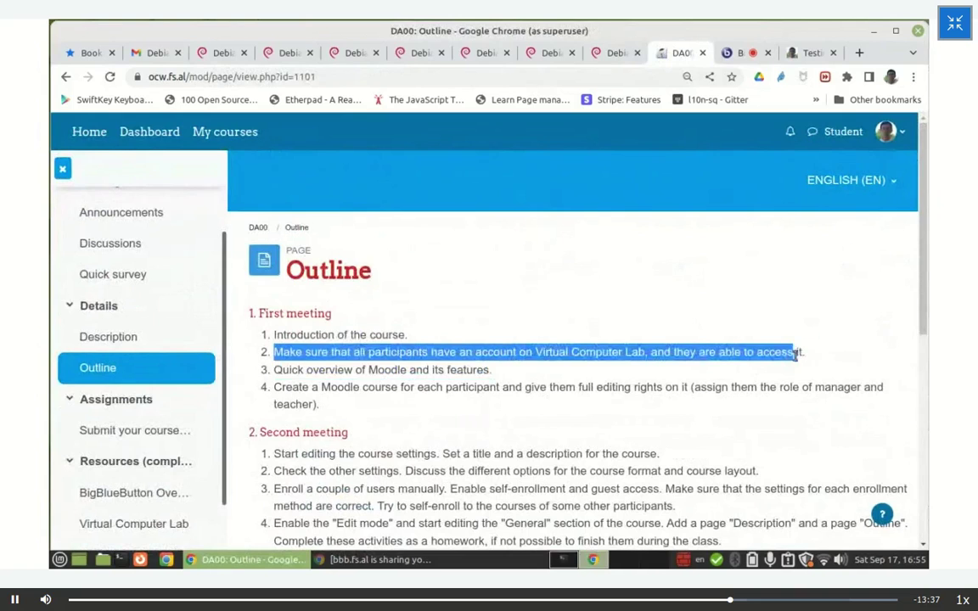
{"action": "left_click", "coordinate": [382, 375]}
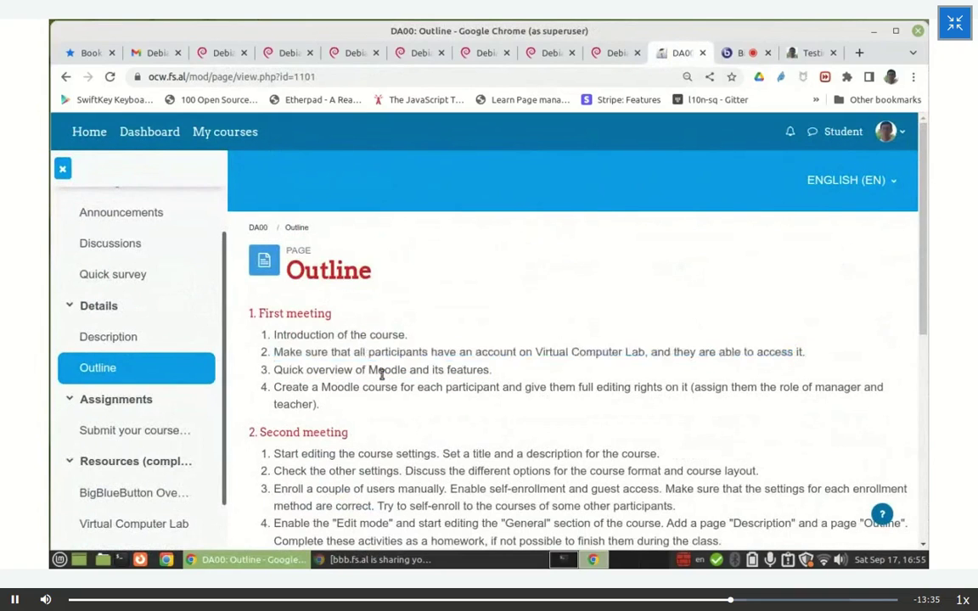
{"action": "left_click_drag", "start_coordinate": [274, 371], "coordinate": [497, 378]}
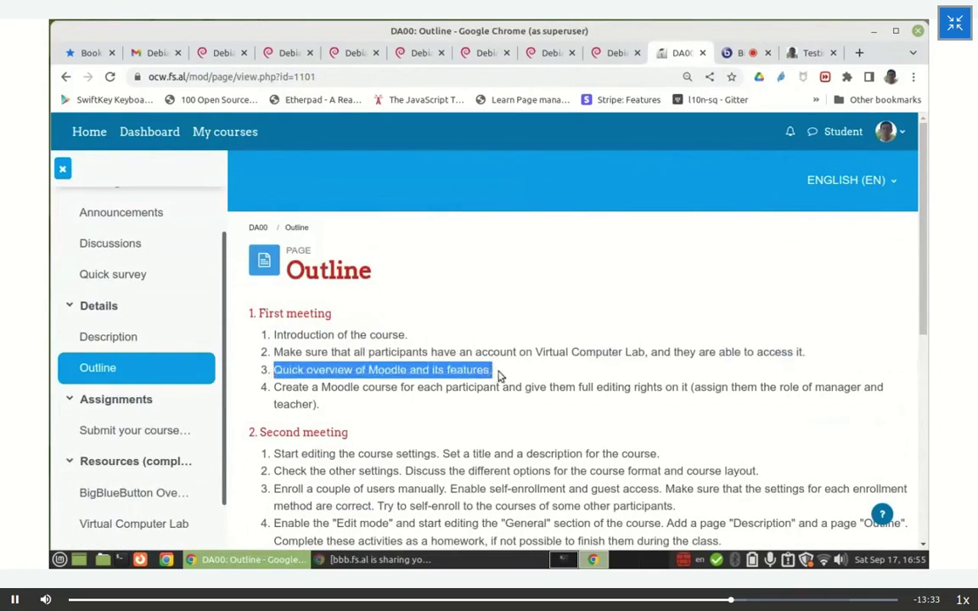
{"action": "left_click", "coordinate": [339, 400]}
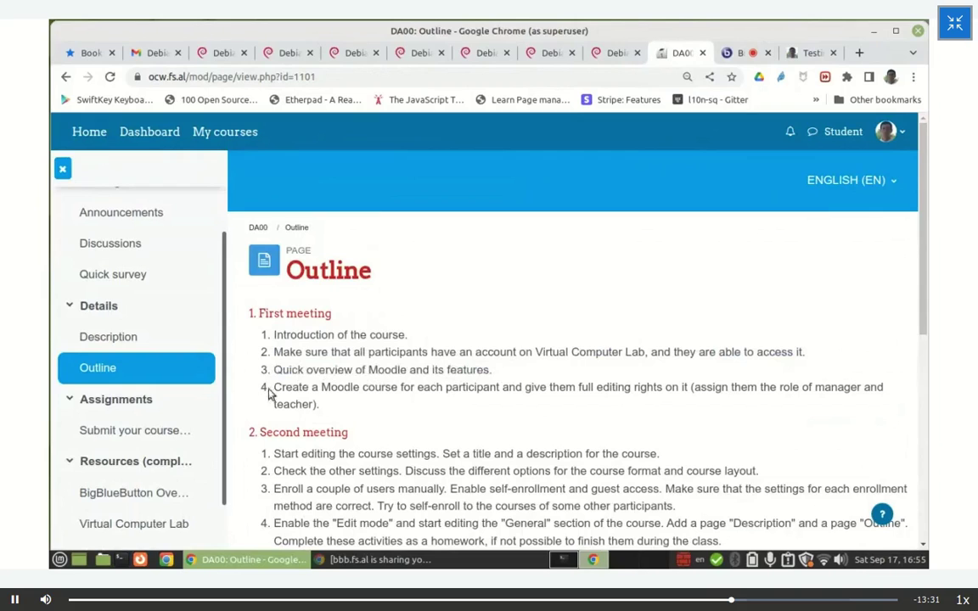
{"action": "left_click_drag", "start_coordinate": [274, 388], "coordinate": [585, 399]}
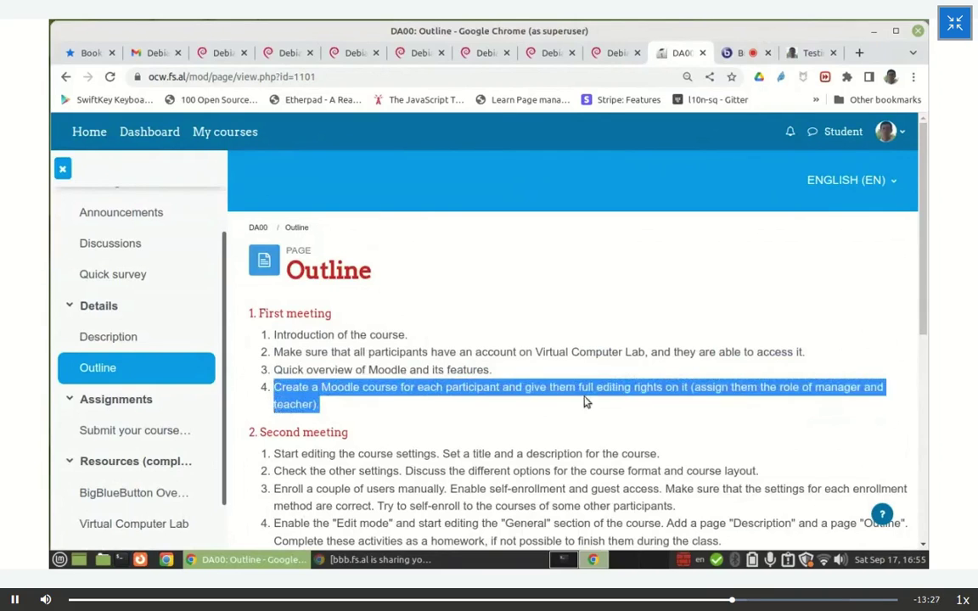
{"action": "left_click", "coordinate": [517, 411]}
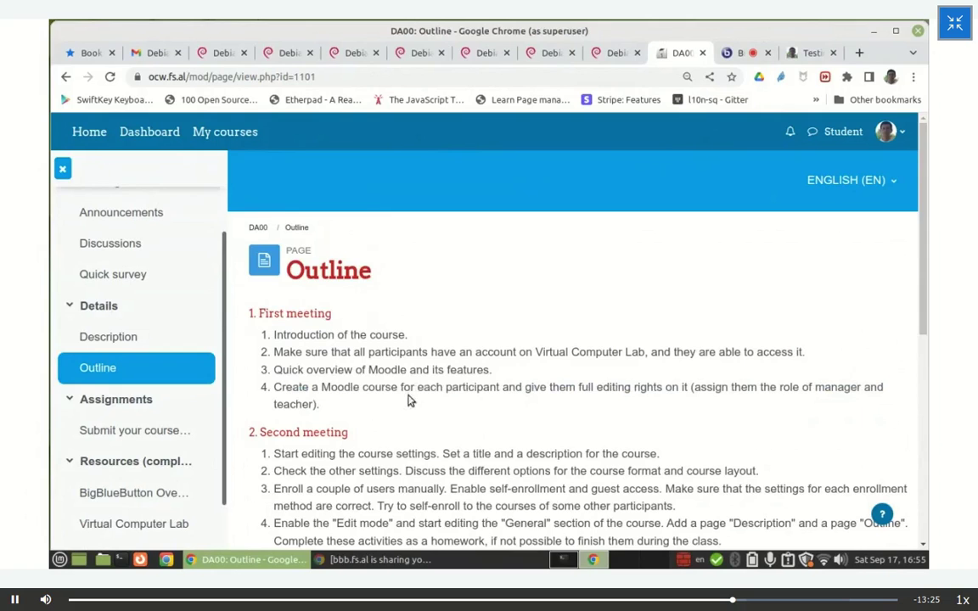
{"action": "scroll", "coordinate": [409, 400], "scroll_direction": "down", "scroll_amount": 2}
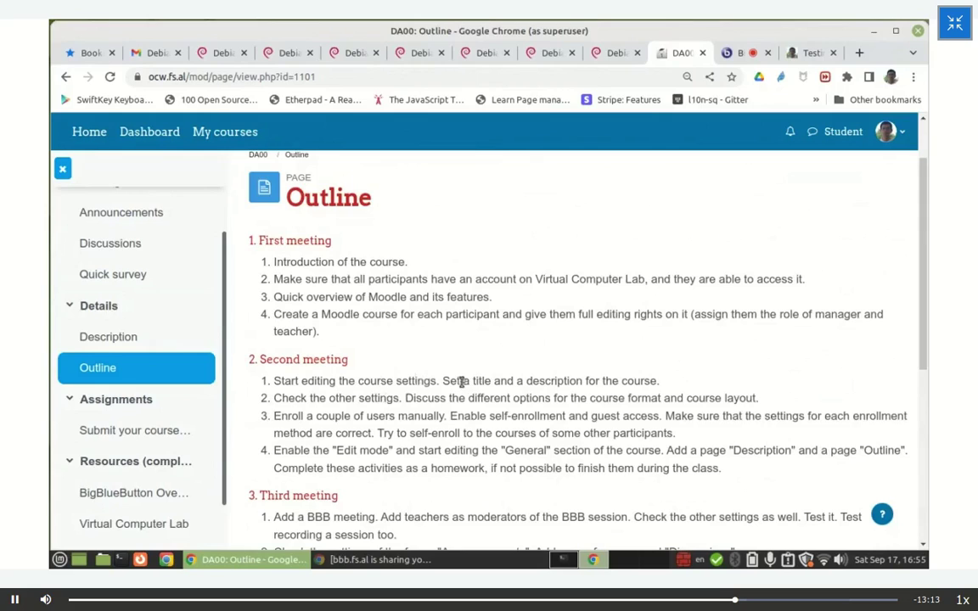
{"action": "left_click_drag", "start_coordinate": [464, 382], "coordinate": [585, 384]}
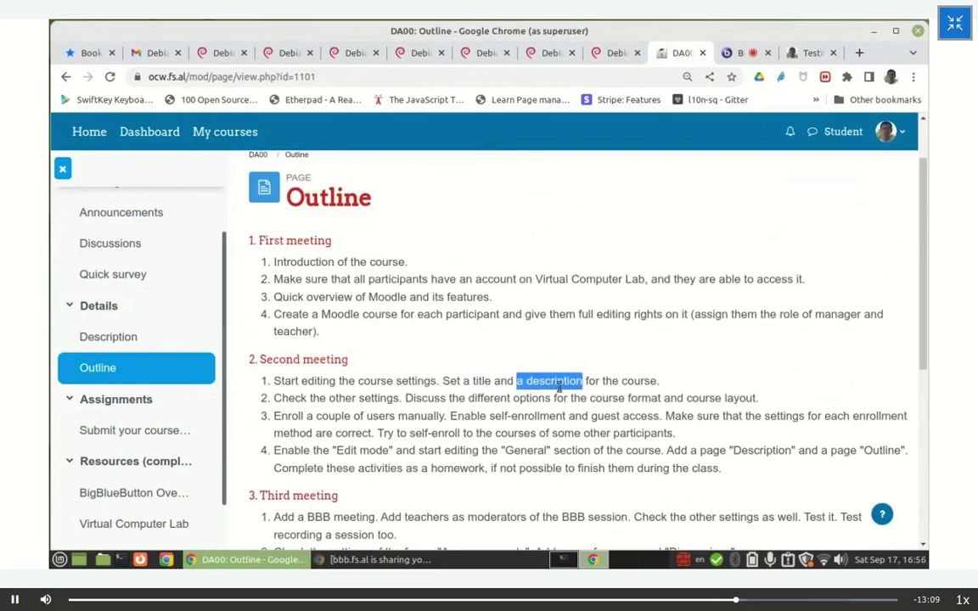
{"action": "left_click", "coordinate": [395, 422]}
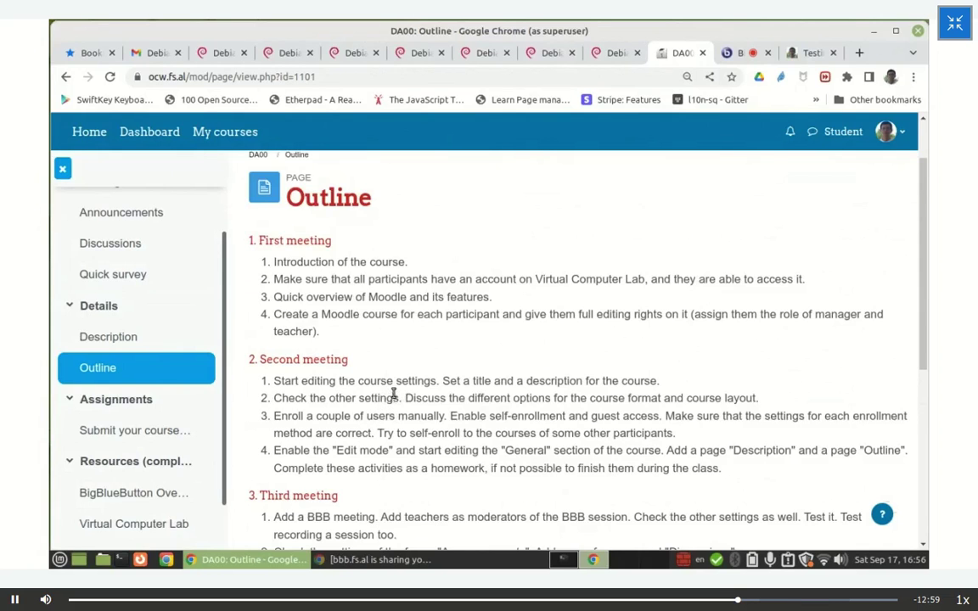
{"action": "scroll", "coordinate": [394, 394], "scroll_direction": "down", "scroll_amount": 1}
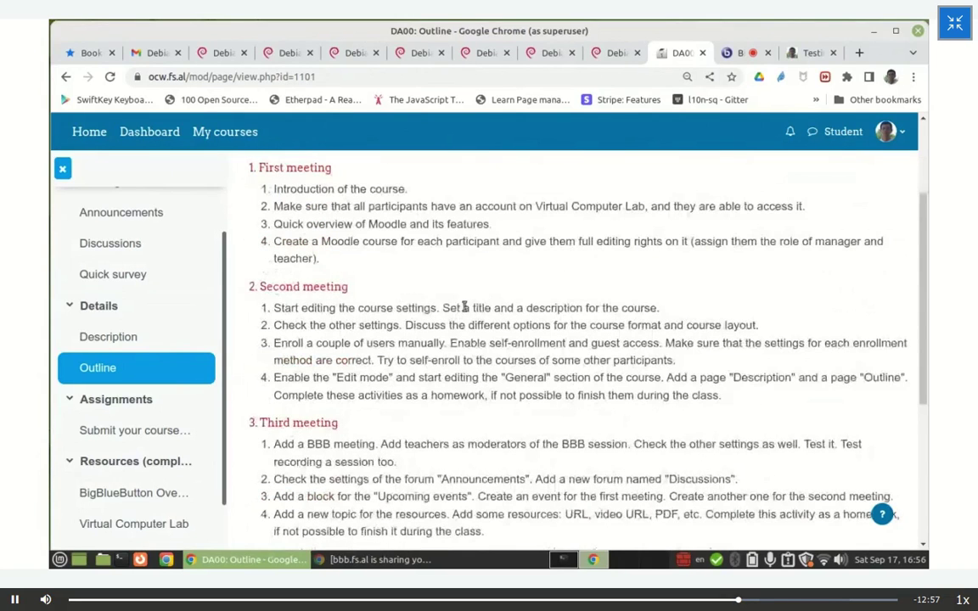
Highlight the description task under Second meeting in the course outline and switch to the BigBlueButton meeting.
{"action": "left_click_drag", "start_coordinate": [463, 308], "coordinate": [584, 308]}
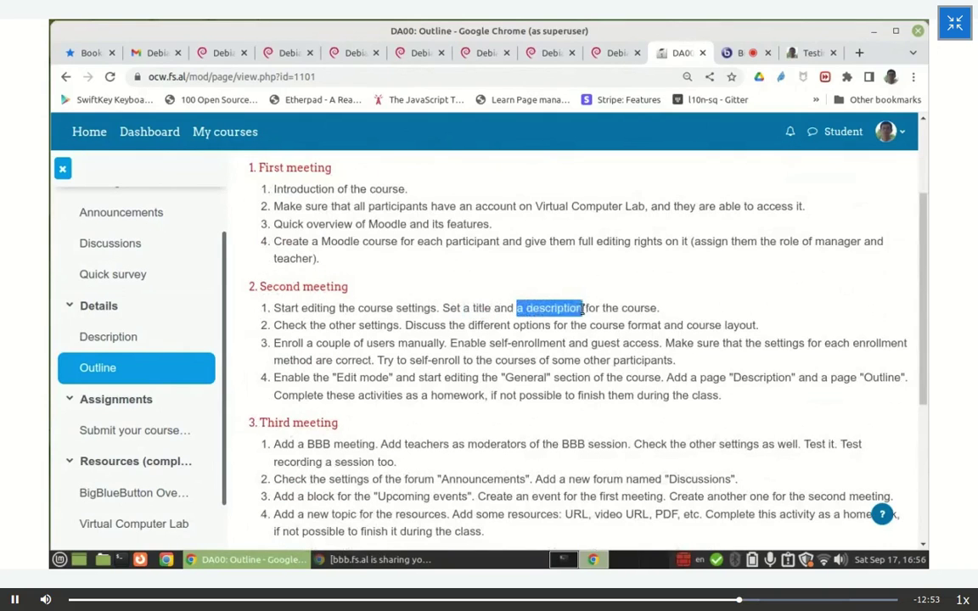
{"action": "left_click", "coordinate": [525, 346]}
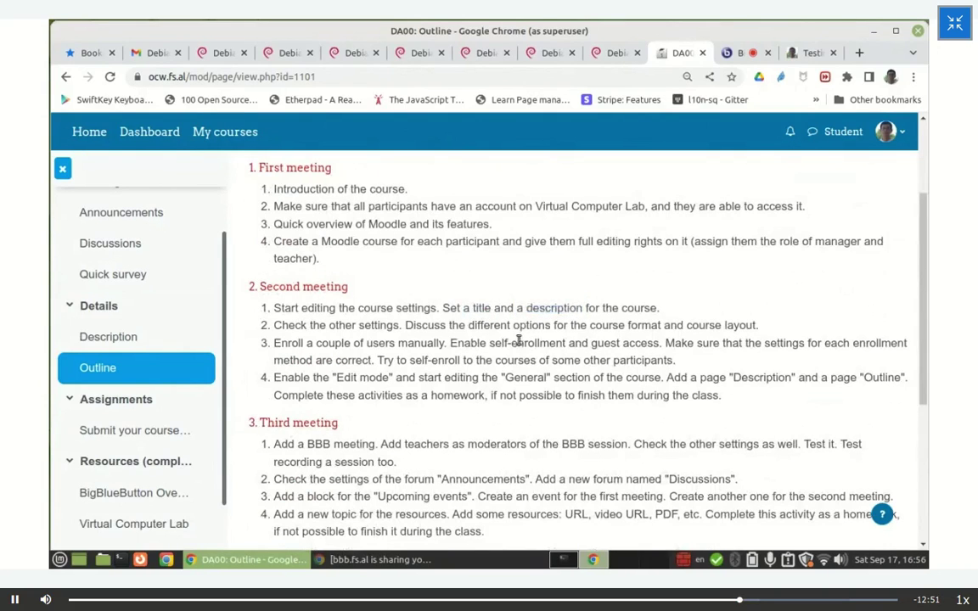
{"action": "left_click", "coordinate": [736, 52]}
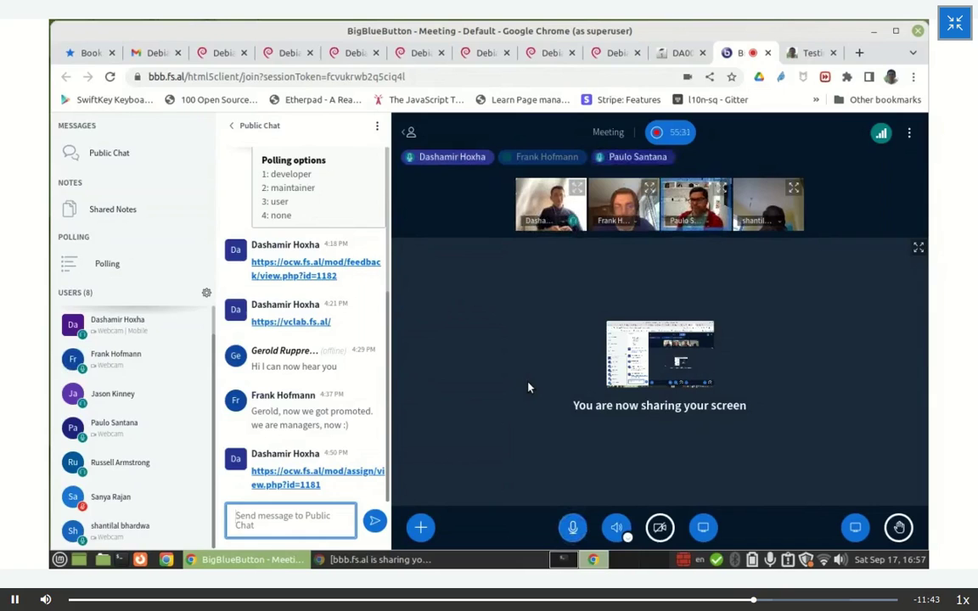
{"action": "key", "text": "F11"}
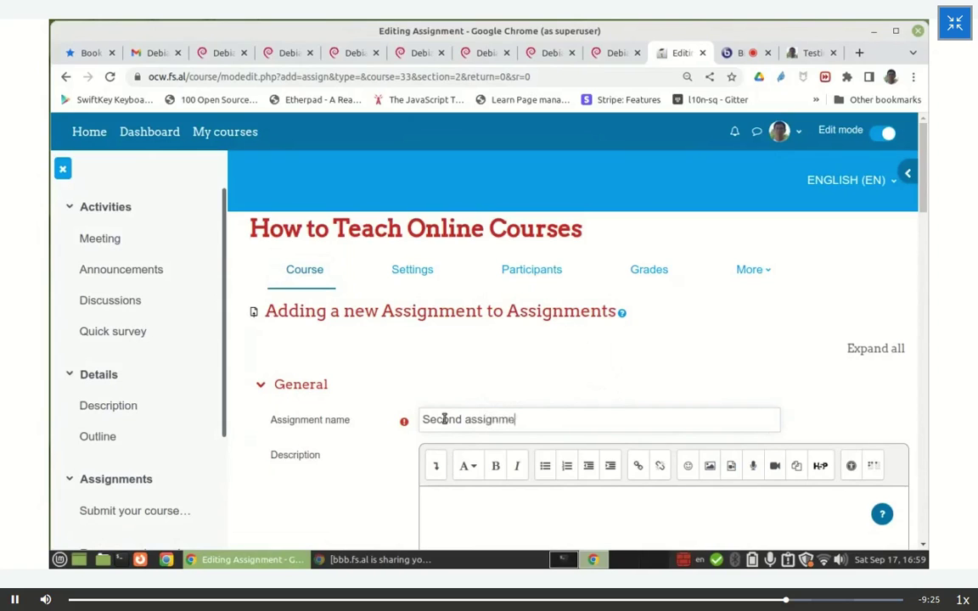
Complete the assignment name "Second assignment" and enter the description "This is a test assignment." in the new assignment form.
{"action": "scroll", "coordinate": [391, 422], "scroll_direction": "down", "scroll_amount": 2}
{"action": "left_click", "coordinate": [441, 317]}
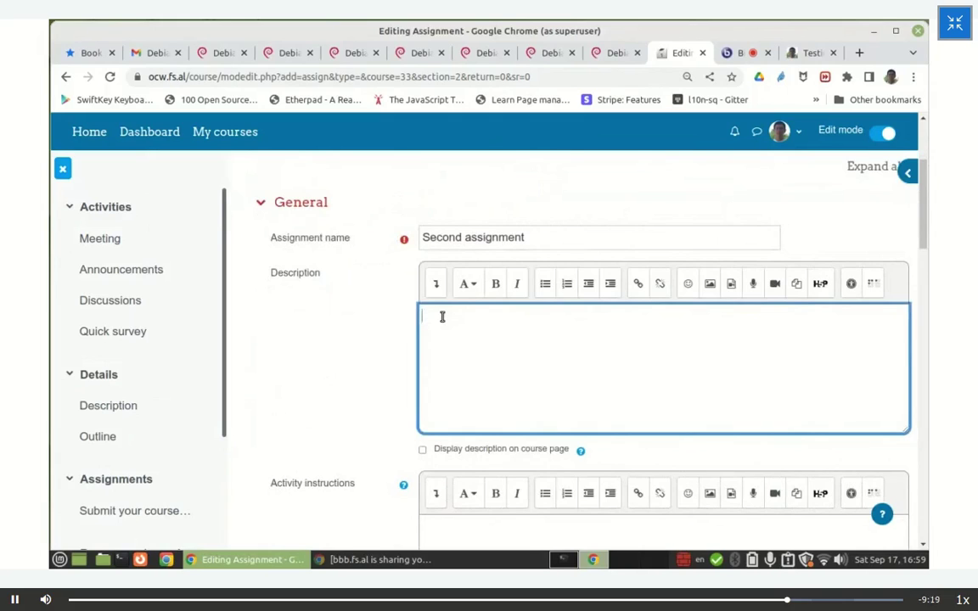
{"action": "type", "text": "This is a test assign"}
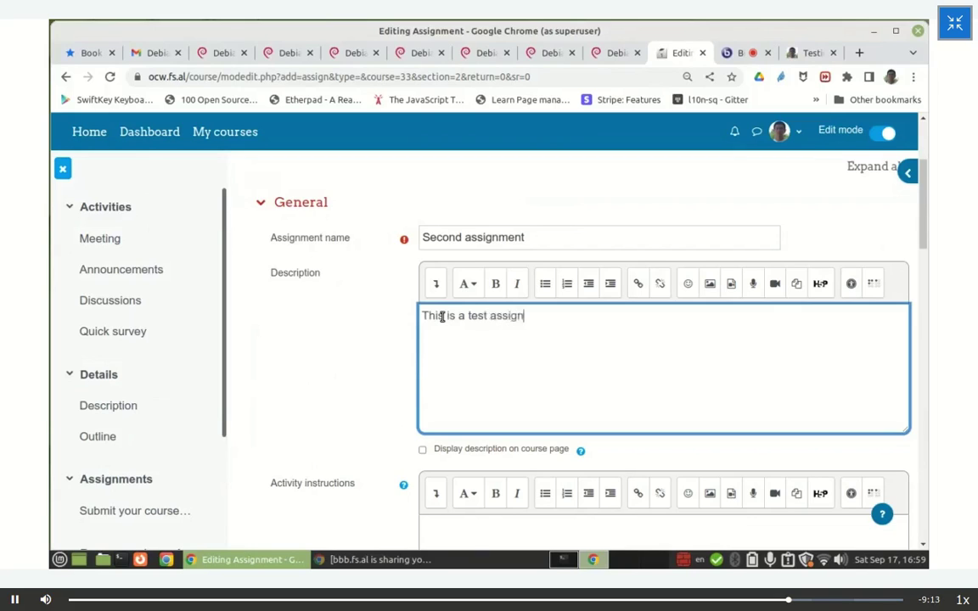
{"action": "type", "text": "ment."}
{"action": "scroll", "coordinate": [170, 327], "scroll_direction": "down", "scroll_amount": 3}
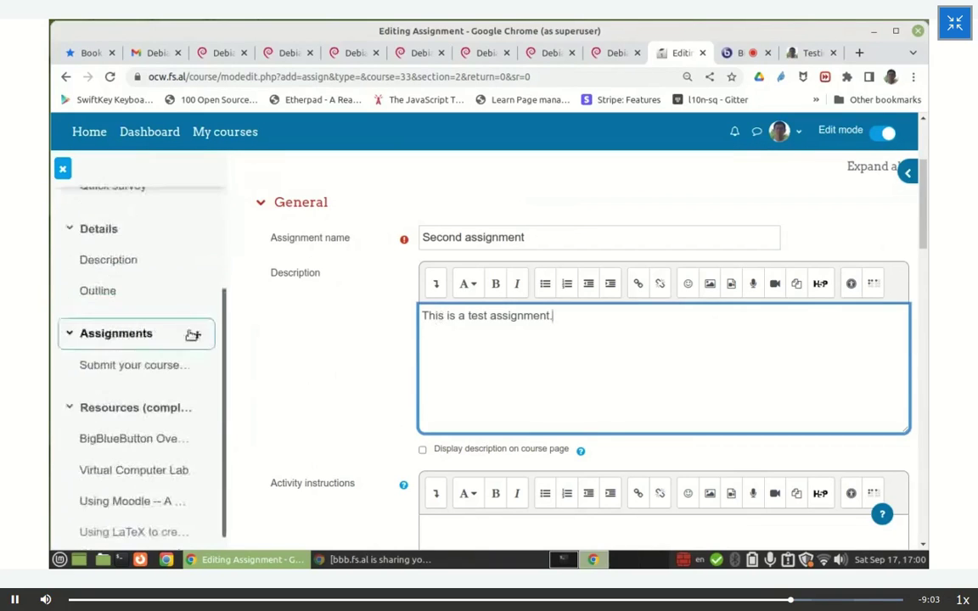
{"action": "scroll", "coordinate": [362, 429], "scroll_direction": "up", "scroll_amount": 1}
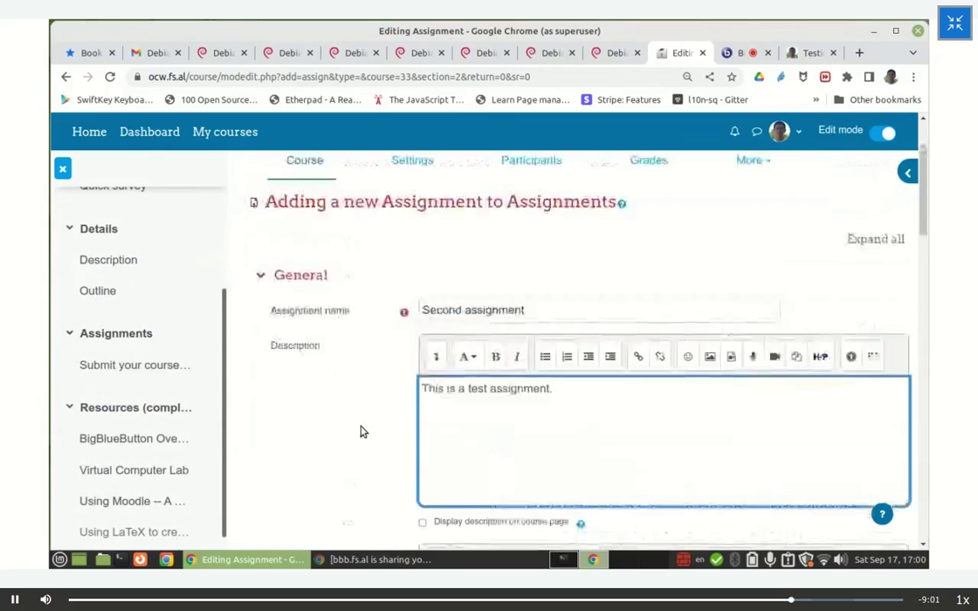
{"action": "scroll", "coordinate": [361, 429], "scroll_direction": "up", "scroll_amount": 1}
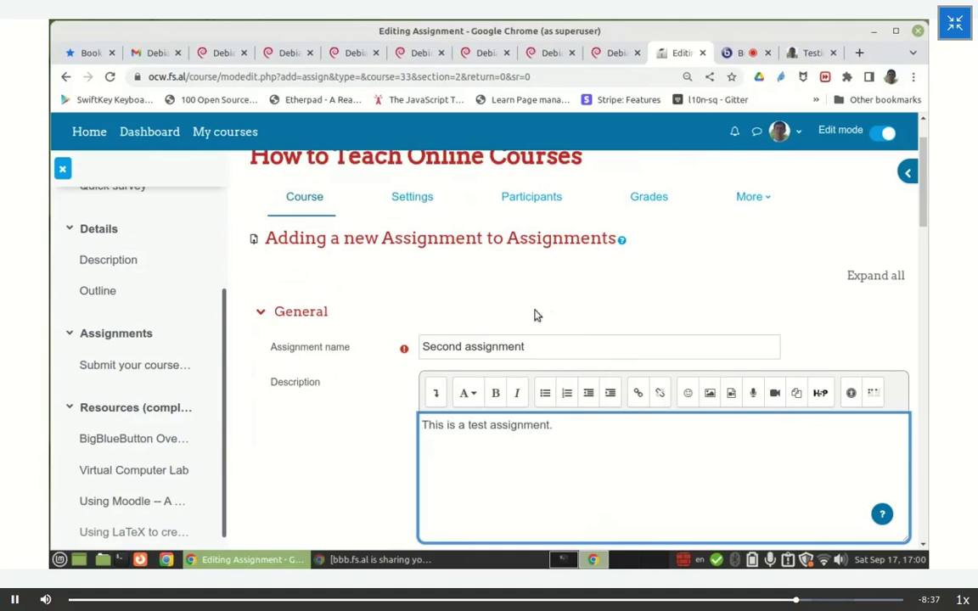
Check the BigBlueButton meeting and return to the new assignment form.
{"action": "left_click", "coordinate": [736, 51]}
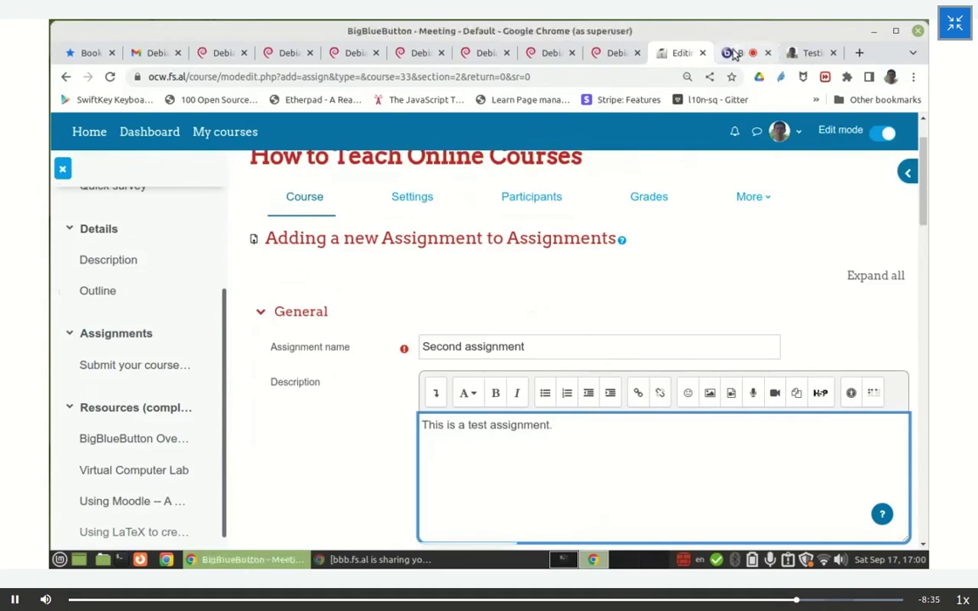
{"action": "left_click", "coordinate": [679, 53]}
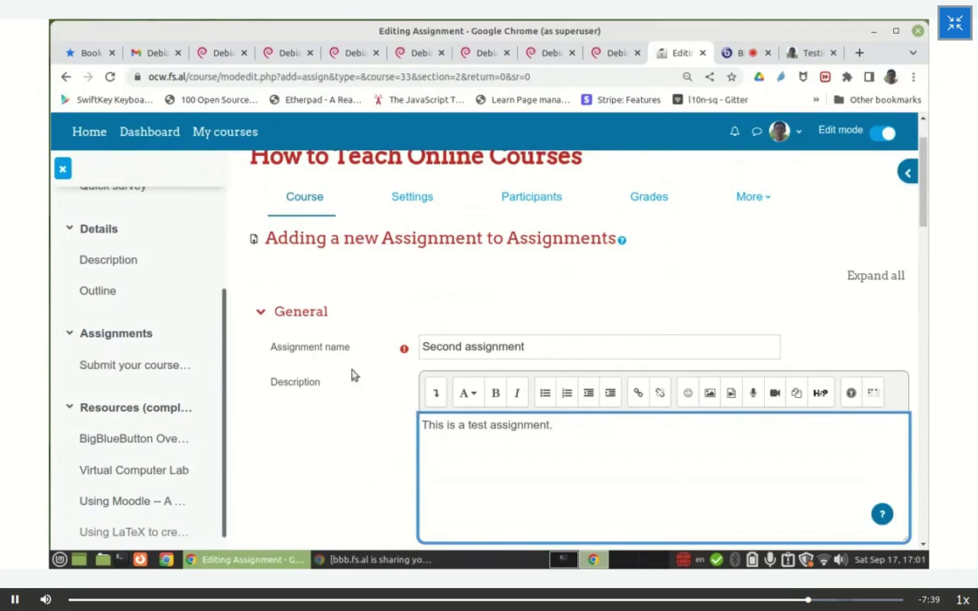
{"action": "scroll", "coordinate": [355, 455], "scroll_direction": "down", "scroll_amount": 2}
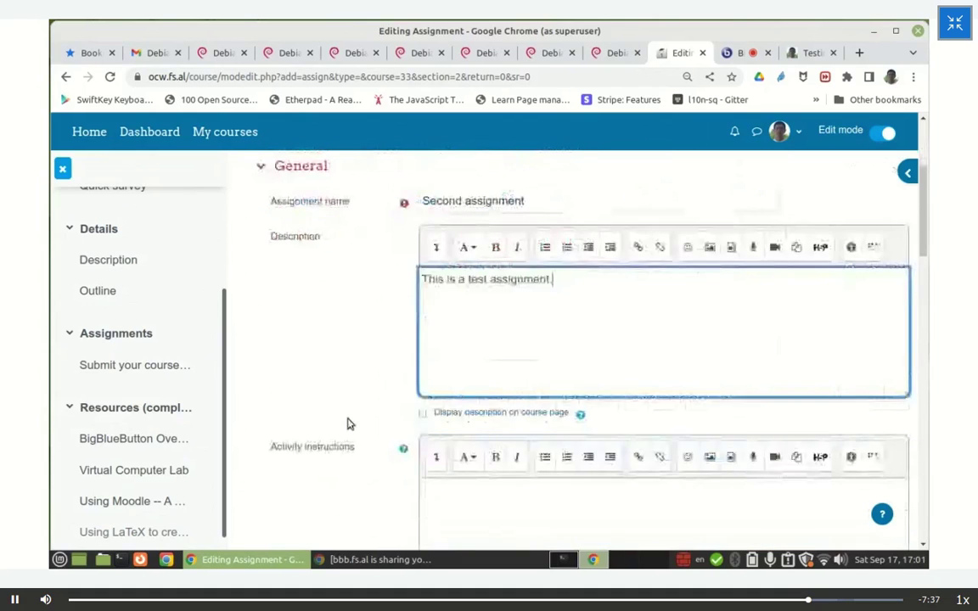
{"action": "scroll", "coordinate": [348, 420], "scroll_direction": "up", "scroll_amount": 3}
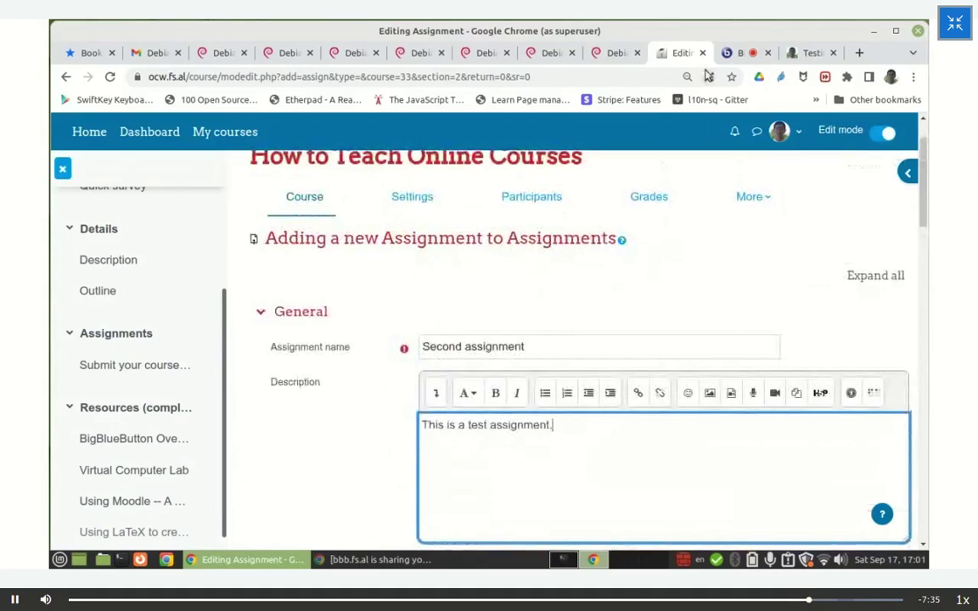
{"action": "left_click", "coordinate": [736, 52]}
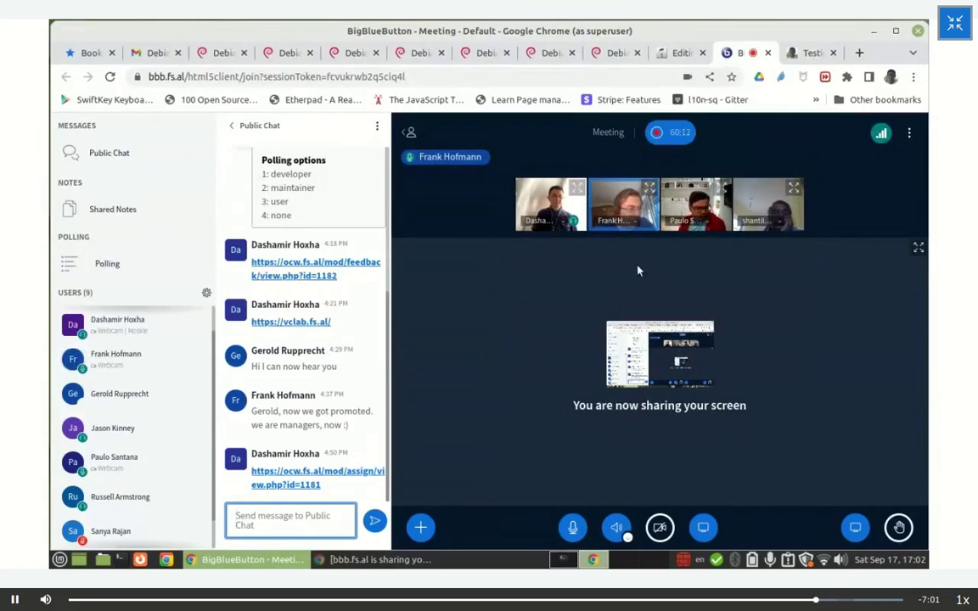
{"action": "left_click", "coordinate": [677, 54]}
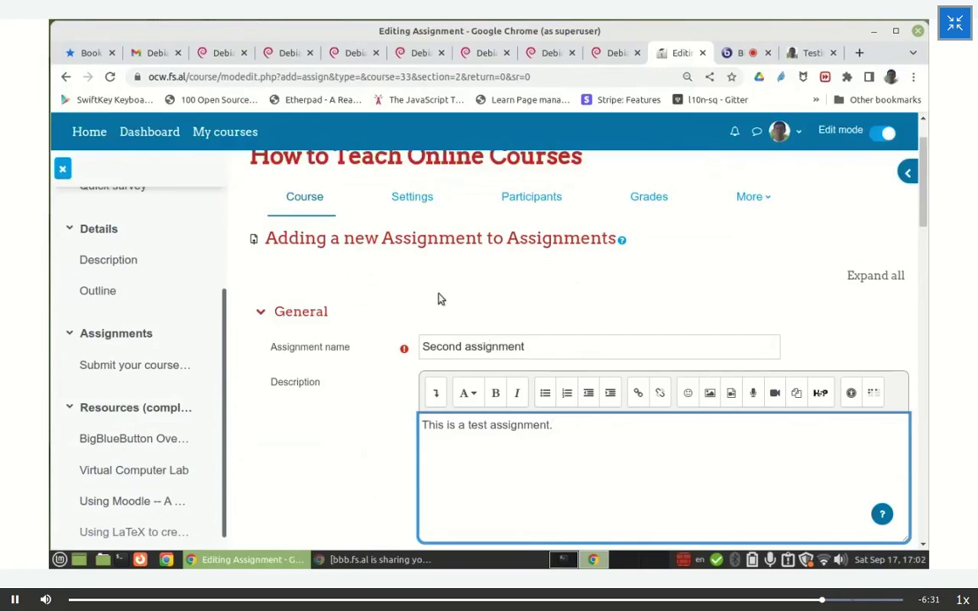
Go through the remaining settings of the new assignment and cancel its creation.
{"action": "scroll", "coordinate": [618, 270], "scroll_direction": "down", "scroll_amount": 1}
{"action": "scroll", "coordinate": [620, 255], "scroll_direction": "down", "scroll_amount": 15}
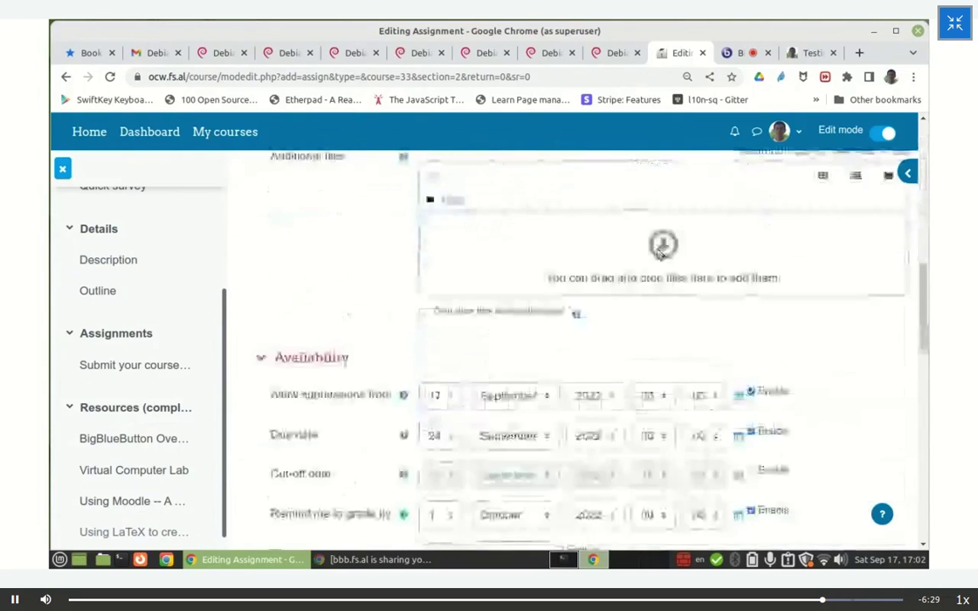
{"action": "scroll", "coordinate": [668, 256], "scroll_direction": "up", "scroll_amount": 1}
{"action": "scroll", "coordinate": [664, 260], "scroll_direction": "down", "scroll_amount": 5}
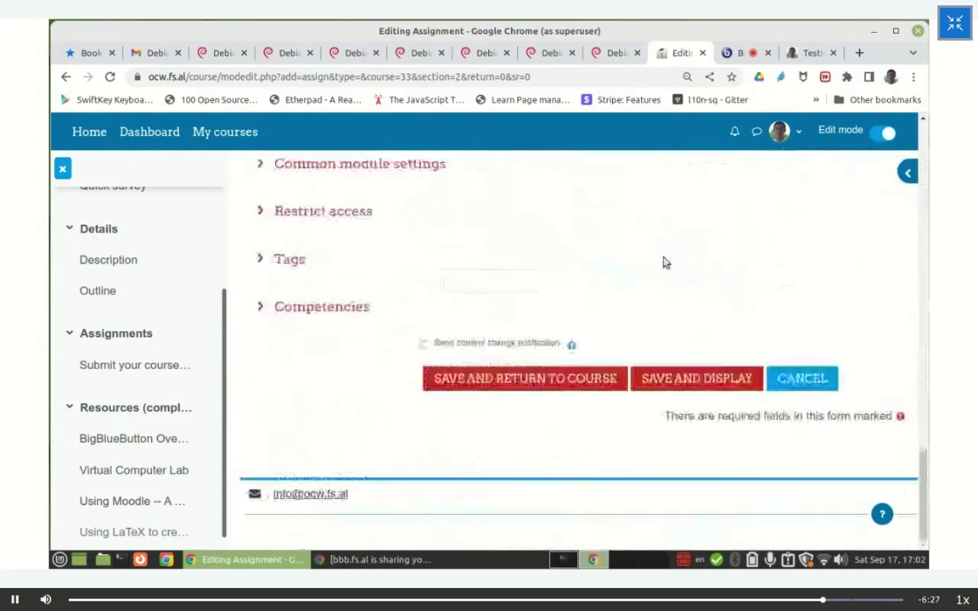
{"action": "left_click", "coordinate": [811, 379]}
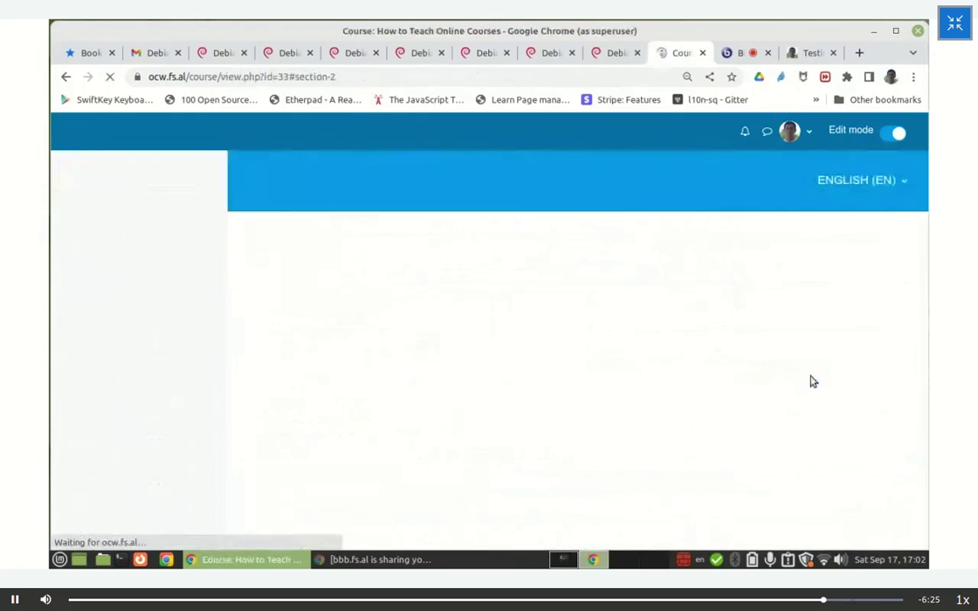
Open the activity chooser for the Assignments section and examine the available activity types only.
{"action": "scroll", "coordinate": [526, 331], "scroll_direction": "down", "scroll_amount": 2}
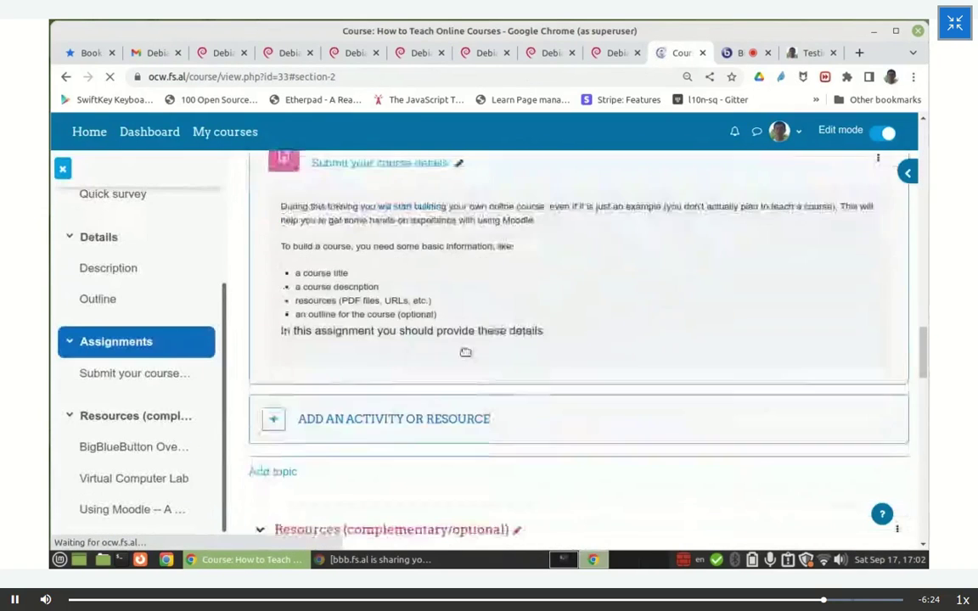
{"action": "left_click", "coordinate": [337, 423]}
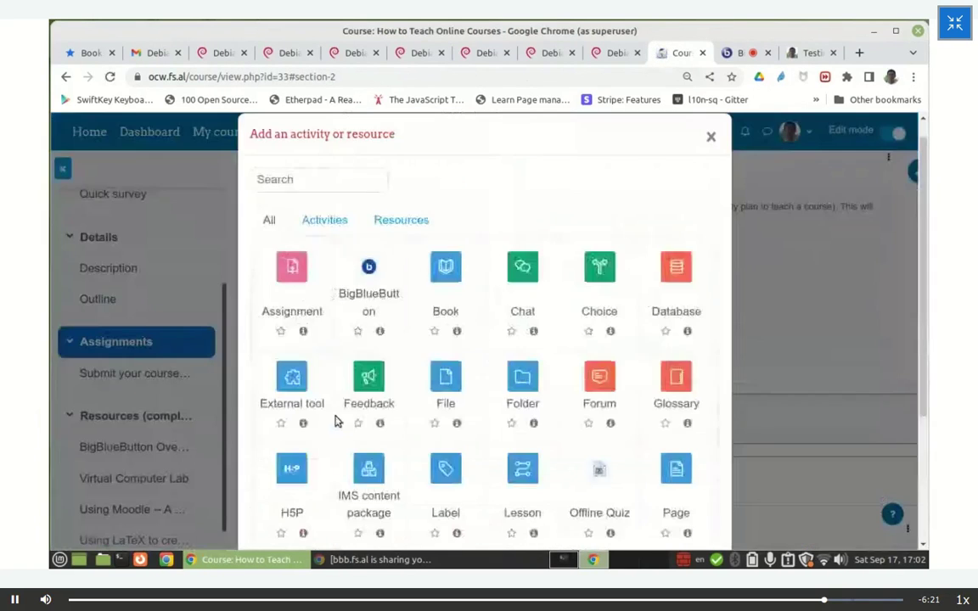
{"action": "left_click", "coordinate": [326, 223]}
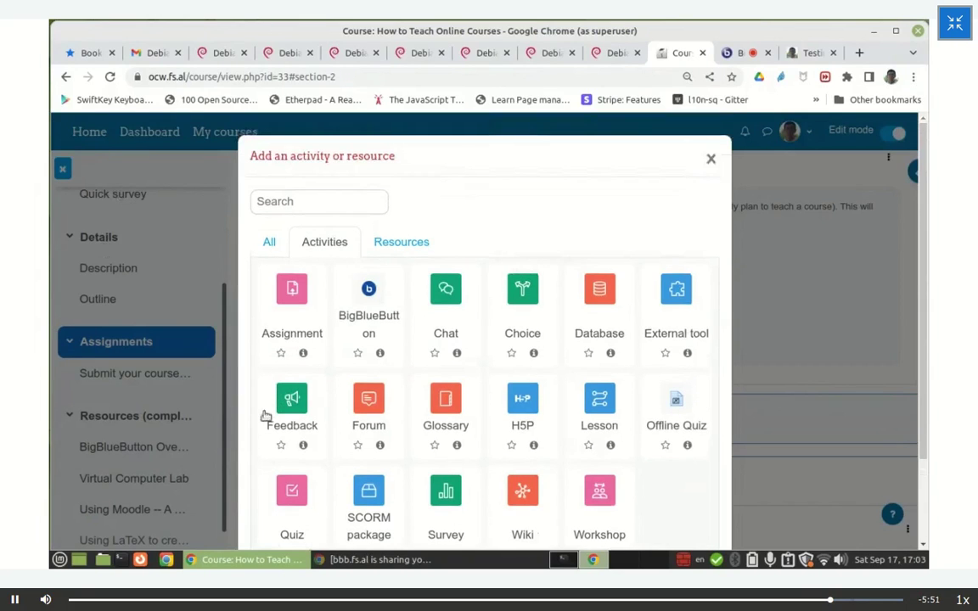
{"action": "scroll", "coordinate": [296, 407], "scroll_direction": "down", "scroll_amount": 2}
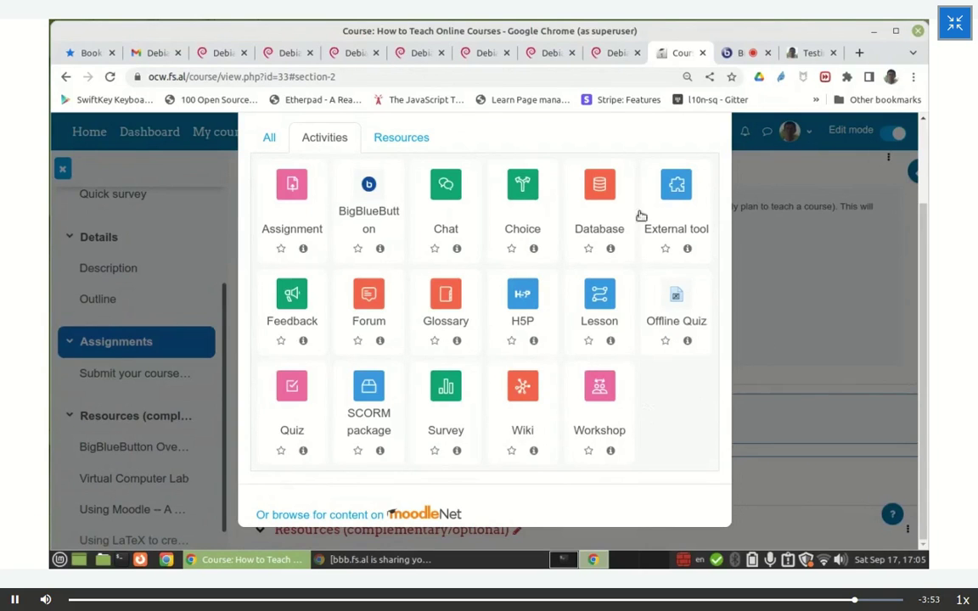
Check the BigBlueButton meeting and close the activity chooser on the course page without adding anything.
{"action": "left_click", "coordinate": [732, 53]}
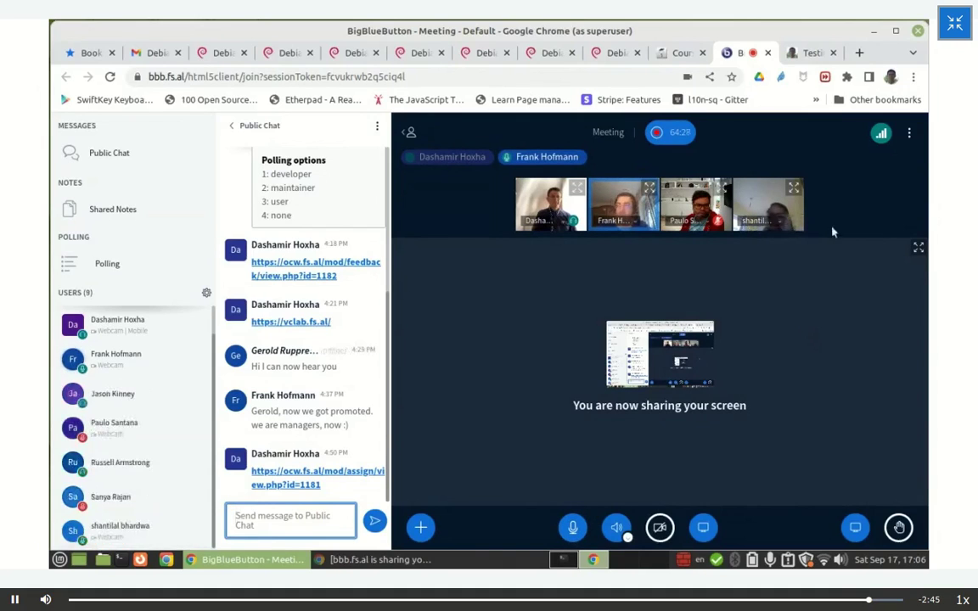
{"action": "left_click", "coordinate": [681, 46]}
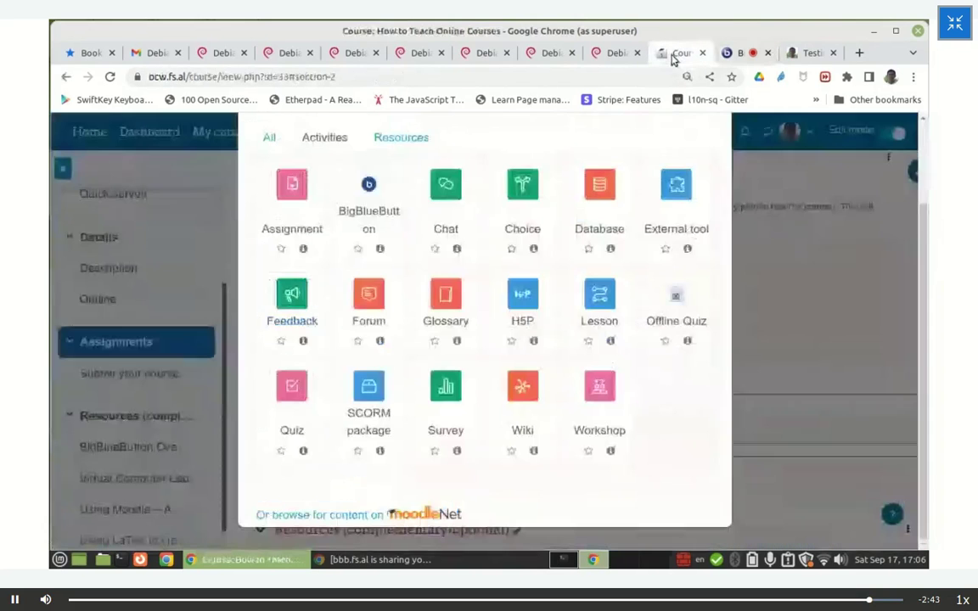
{"action": "left_click", "coordinate": [764, 251]}
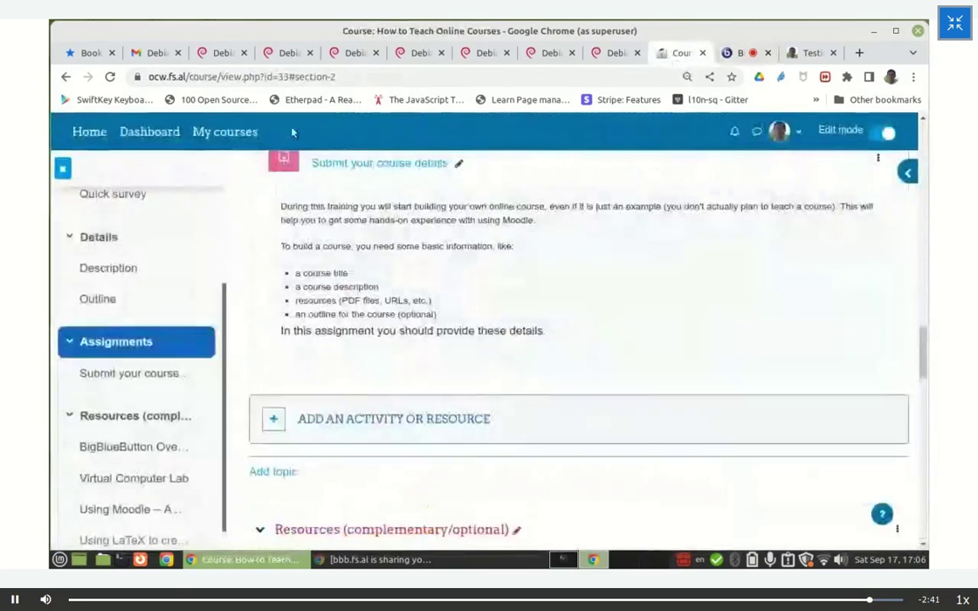
Examine the Outline page content in the Details section of the course, from the First meeting to the Fourth meeting.
{"action": "scroll", "coordinate": [472, 245], "scroll_direction": "up", "scroll_amount": 2}
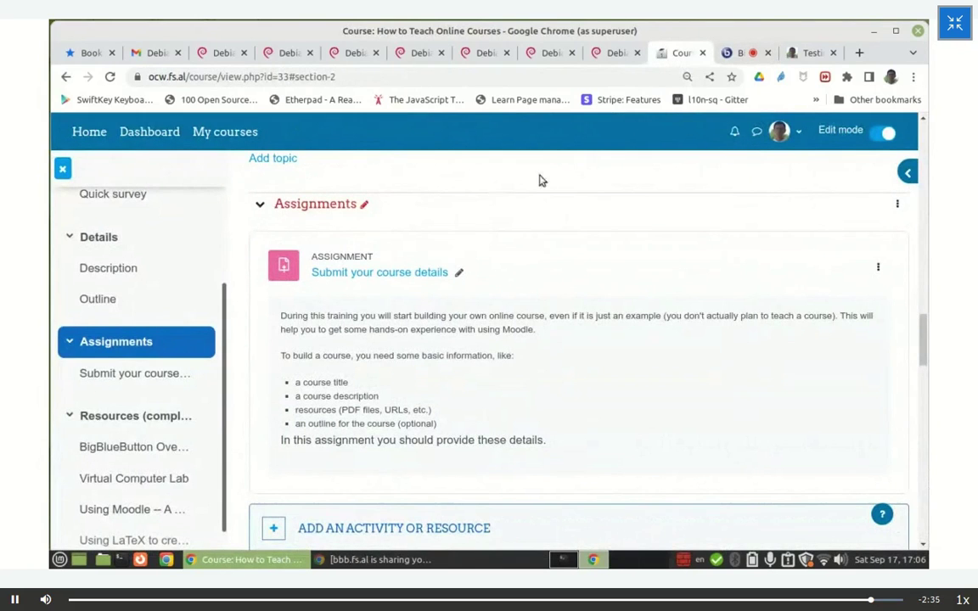
{"action": "scroll", "coordinate": [513, 193], "scroll_direction": "up", "scroll_amount": 4}
{"action": "scroll", "coordinate": [509, 208], "scroll_direction": "up", "scroll_amount": 9}
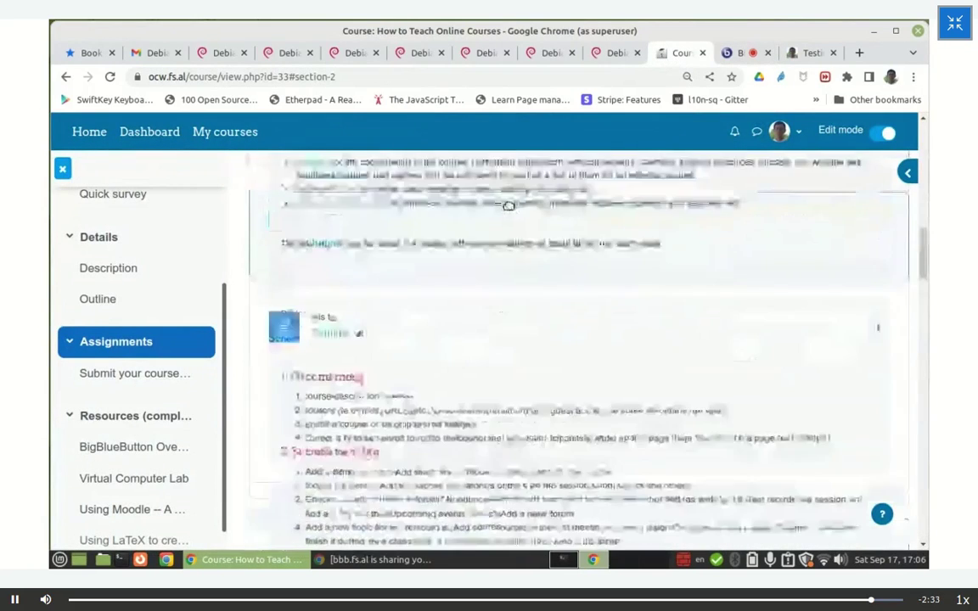
{"action": "scroll", "coordinate": [509, 200], "scroll_direction": "down", "scroll_amount": 3}
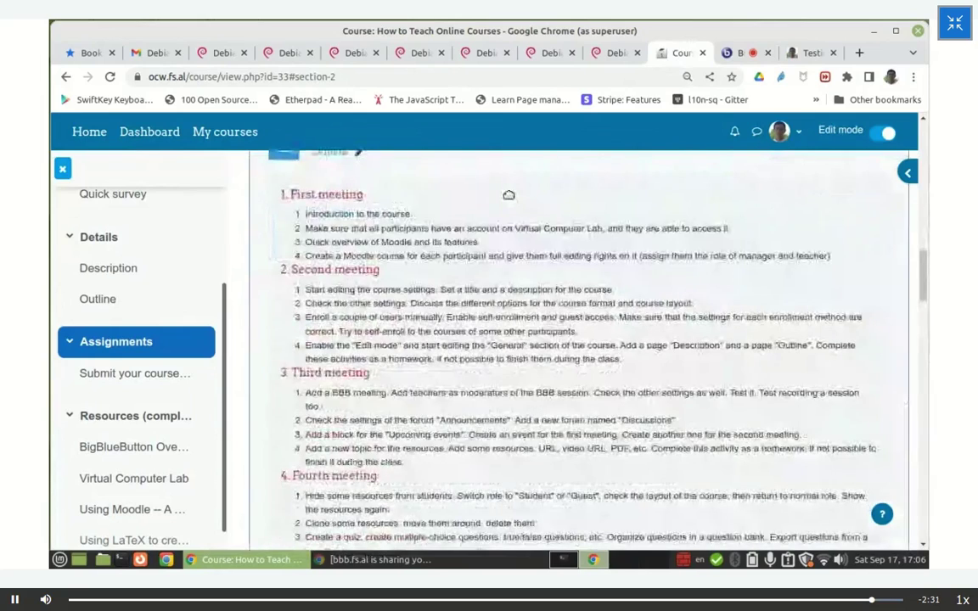
{"action": "scroll", "coordinate": [506, 197], "scroll_direction": "up", "scroll_amount": 2}
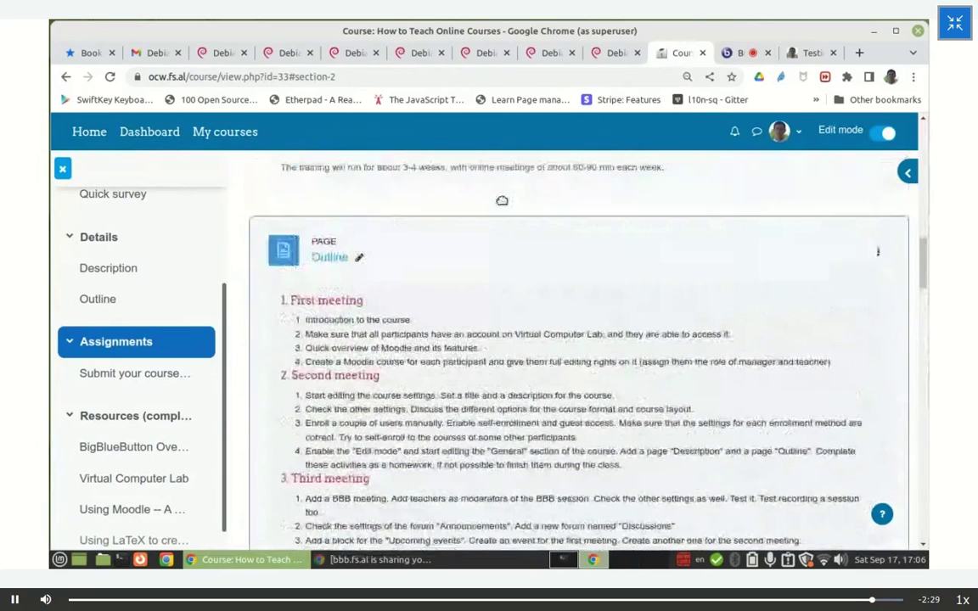
{"action": "scroll", "coordinate": [502, 200], "scroll_direction": "up", "scroll_amount": 2}
{"action": "scroll", "coordinate": [502, 200], "scroll_direction": "down", "scroll_amount": 3}
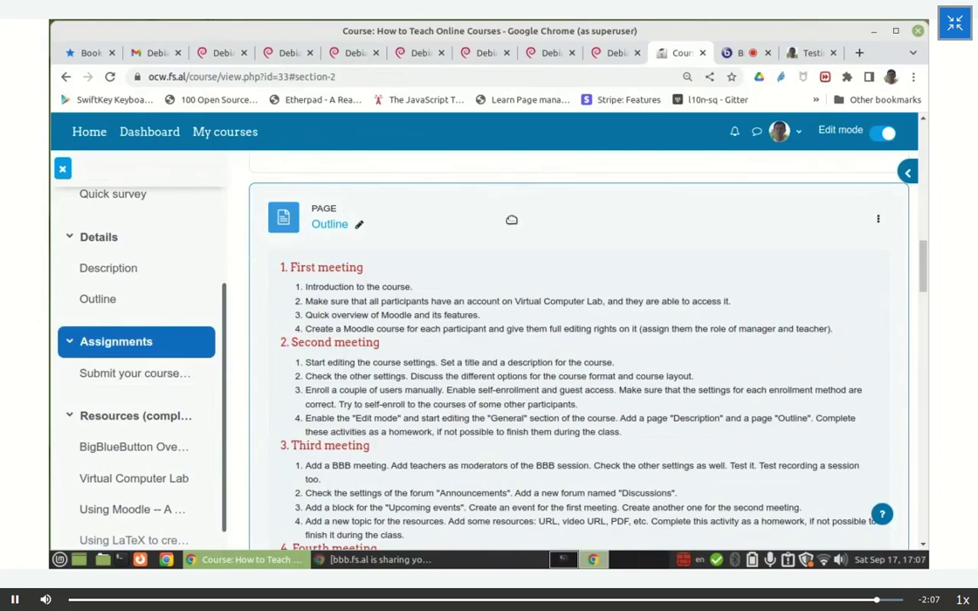
Review the course Description page and the meeting, forum and survey activities, and switch to the BigBlueButton meeting.
{"action": "scroll", "coordinate": [509, 213], "scroll_direction": "up", "scroll_amount": 2}
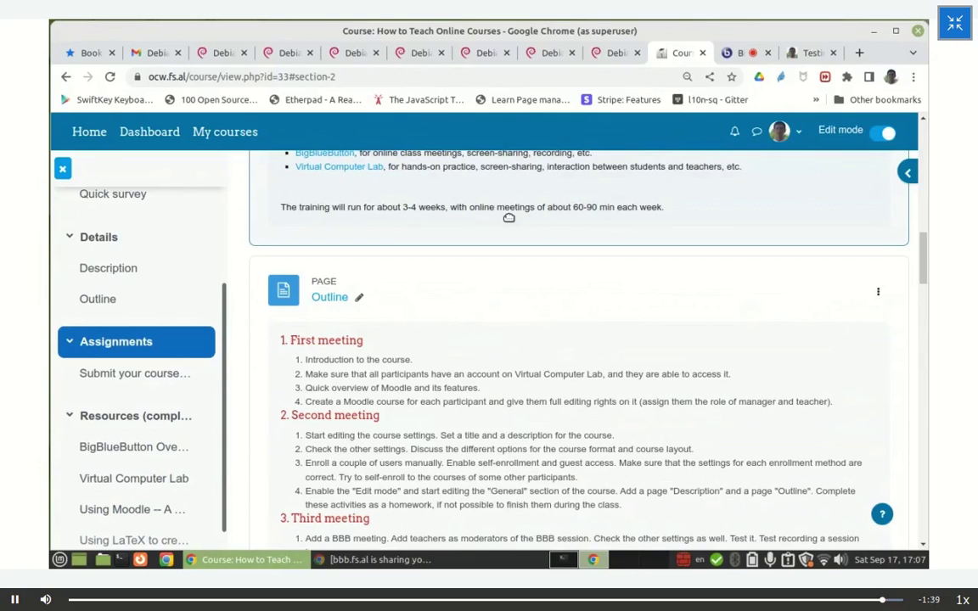
{"action": "scroll", "coordinate": [486, 253], "scroll_direction": "up", "scroll_amount": 3}
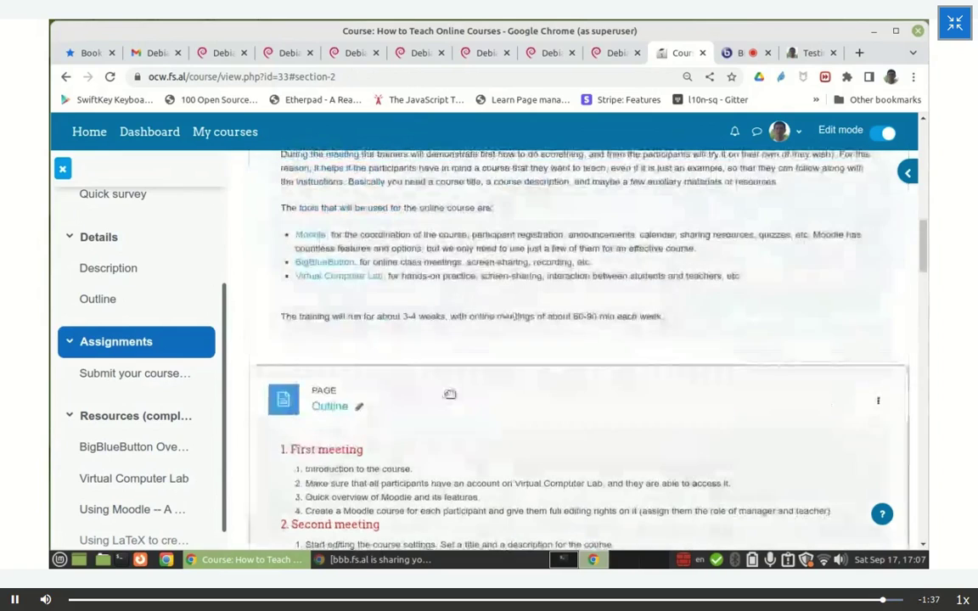
{"action": "scroll", "coordinate": [543, 381], "scroll_direction": "down", "scroll_amount": 3}
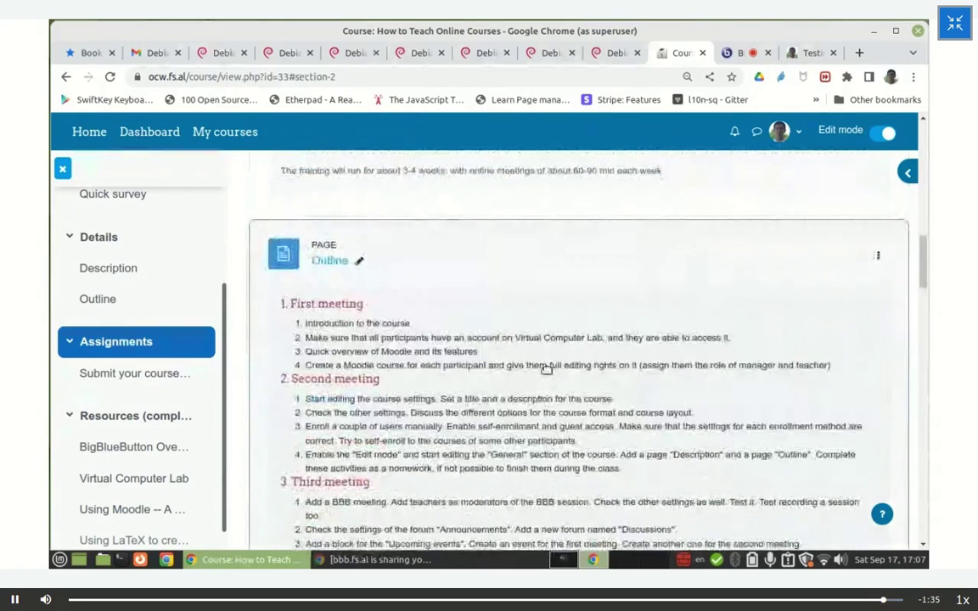
{"action": "scroll", "coordinate": [547, 369], "scroll_direction": "down", "scroll_amount": 3}
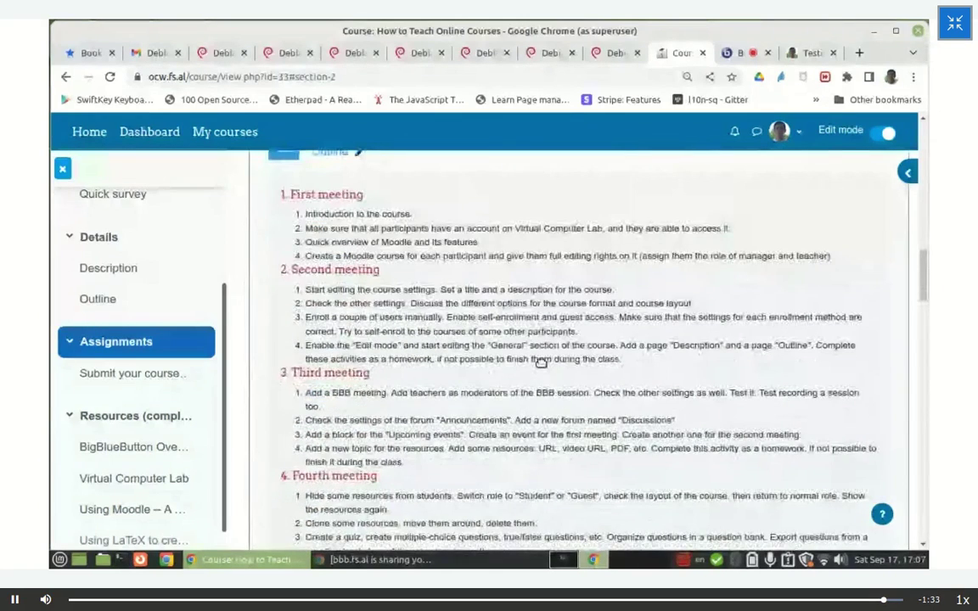
{"action": "scroll", "coordinate": [541, 362], "scroll_direction": "up", "scroll_amount": 5}
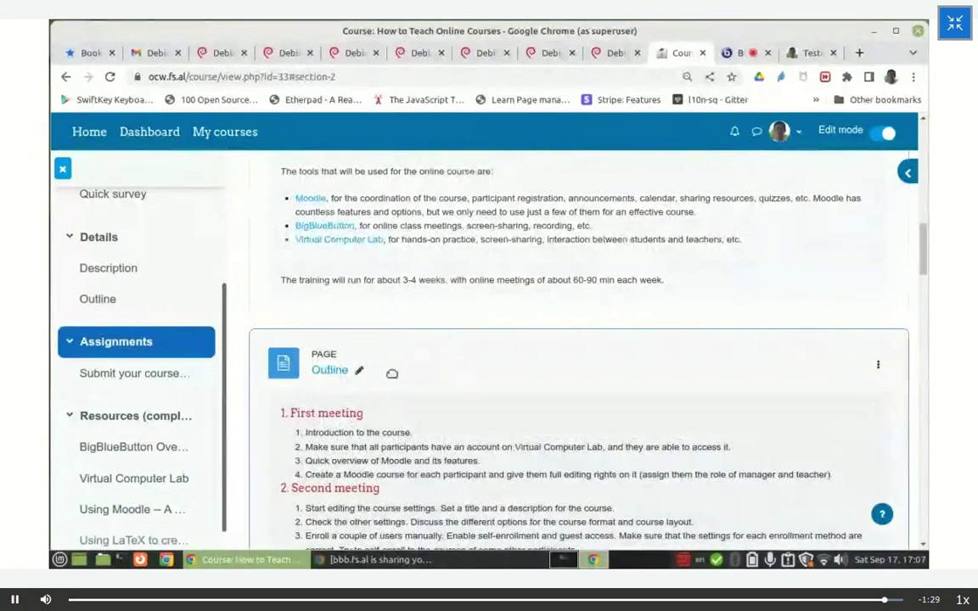
{"action": "scroll", "coordinate": [462, 376], "scroll_direction": "up", "scroll_amount": 3}
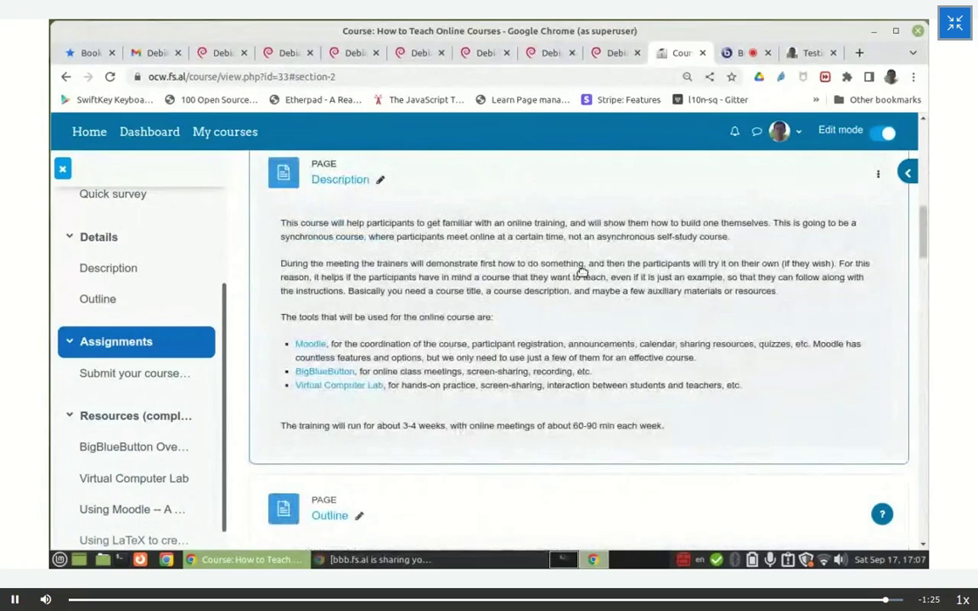
{"action": "scroll", "coordinate": [582, 270], "scroll_direction": "up", "scroll_amount": 10}
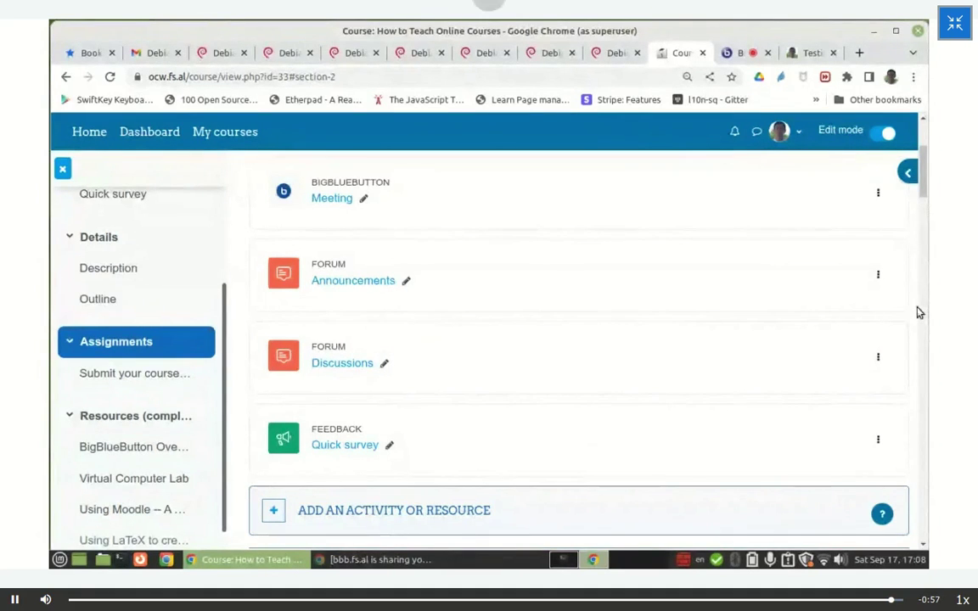
{"action": "left_click", "coordinate": [743, 53]}
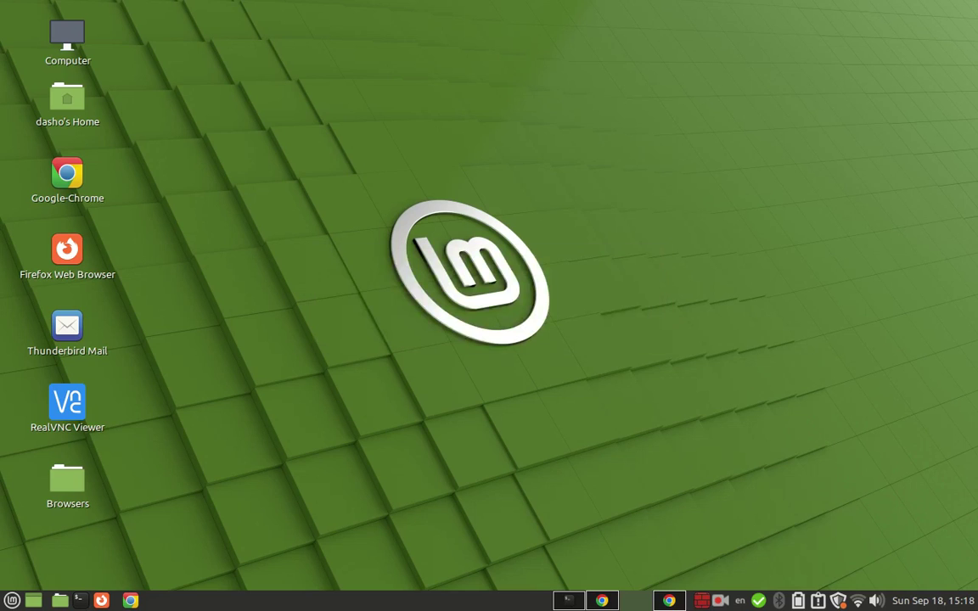
{"action": "left_click", "coordinate": [720, 600]}
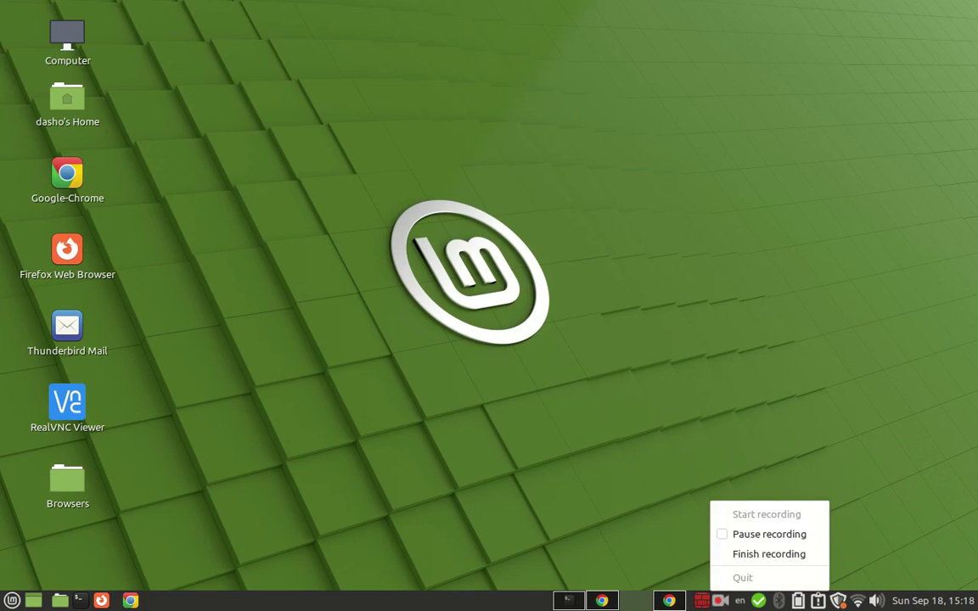